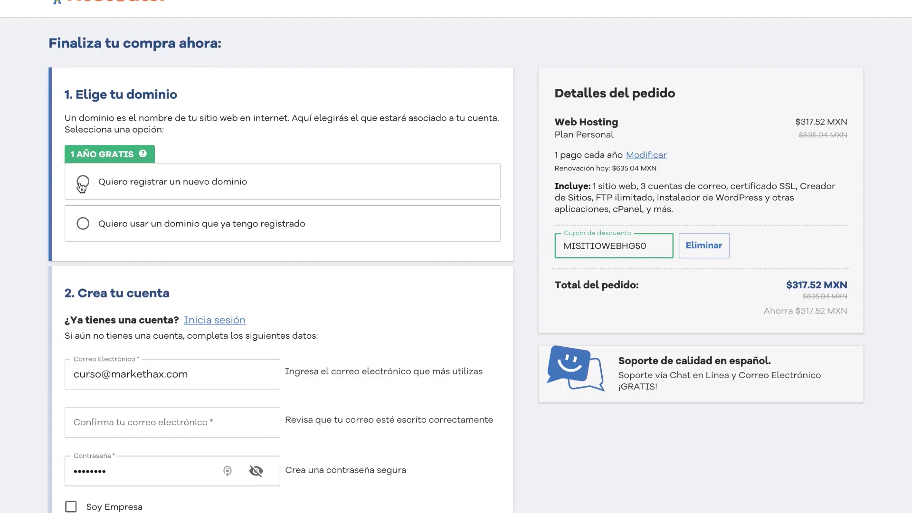
Step: Choose to register a new domain in the hosting order and review the account form fields
scroll(33, 189, down, 8)
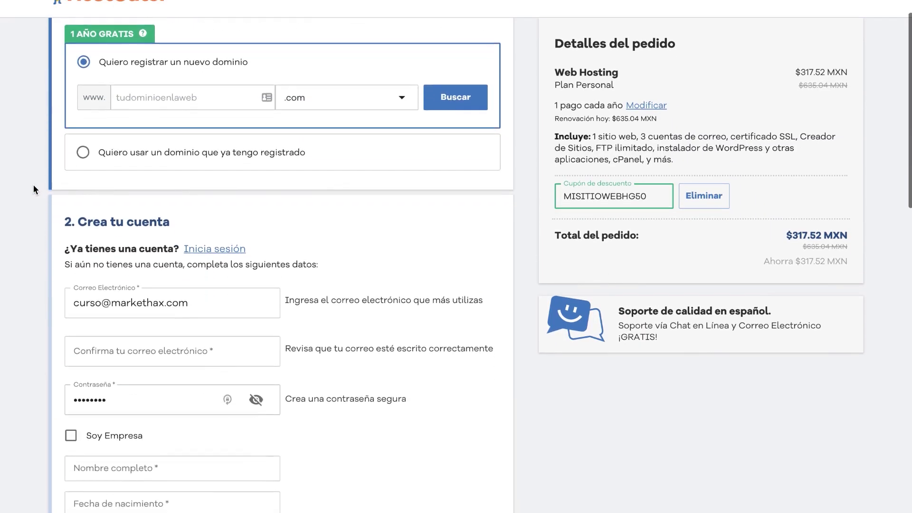
scroll(33, 189, down, 10)
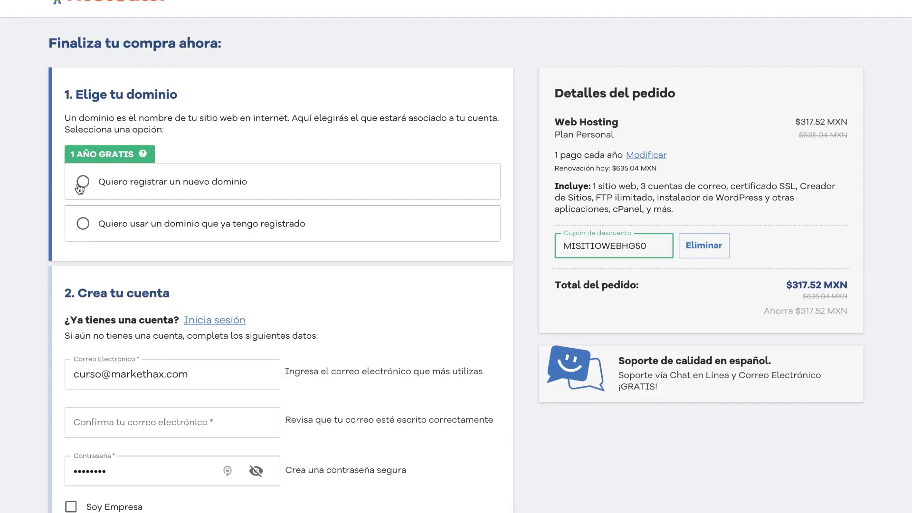
click(81, 182)
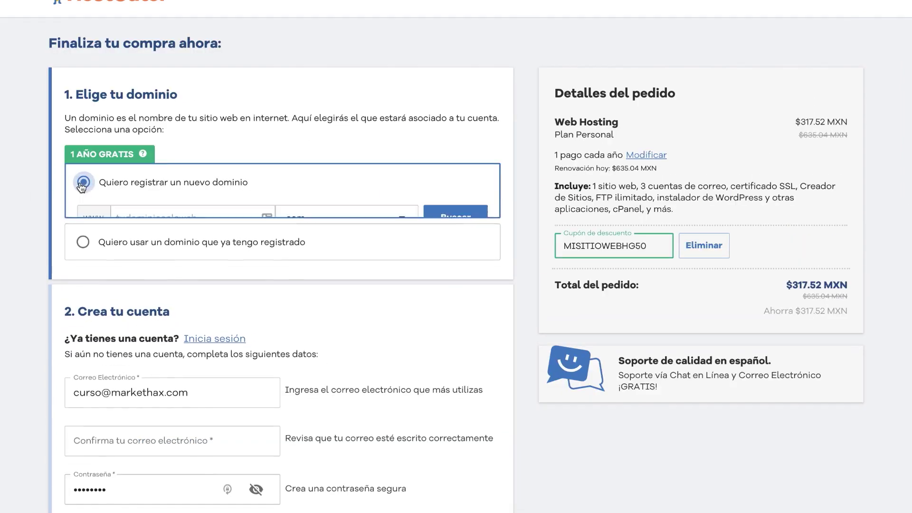
scroll(33, 189, down, 6)
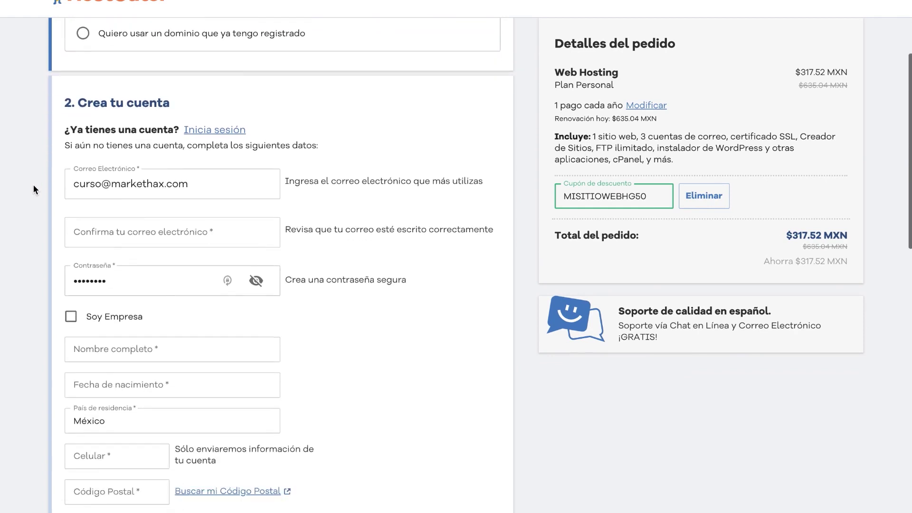
scroll(33, 184, down, 6)
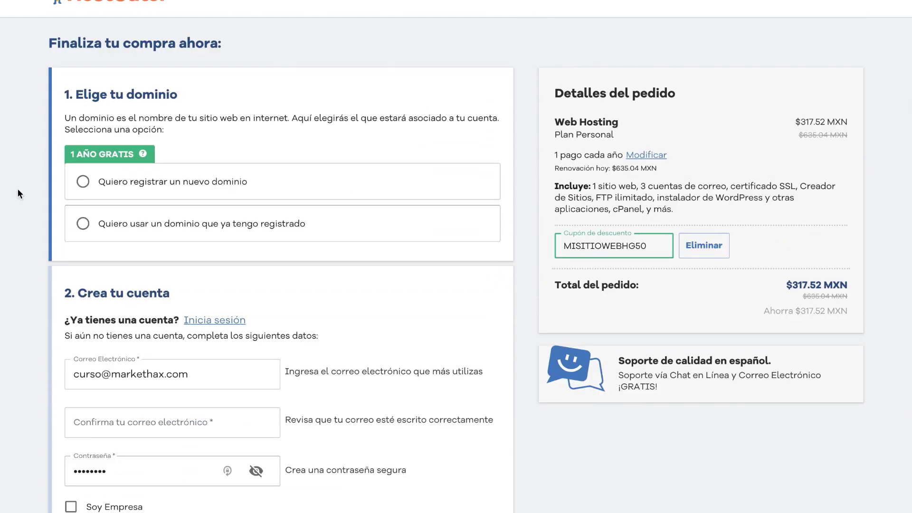
click(81, 185)
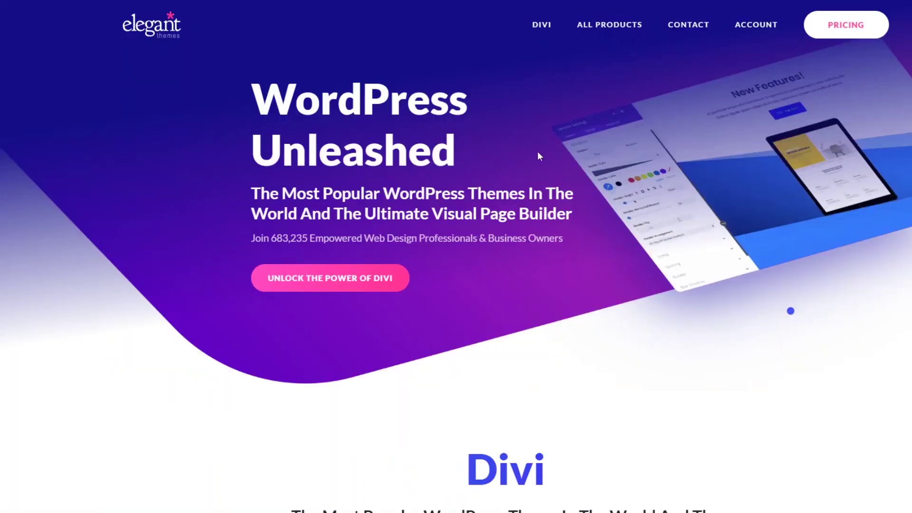
Step: Switch to the Elegant Themes site, open the product downloads, and open the account's username and API key page
mouse_move(755, 32)
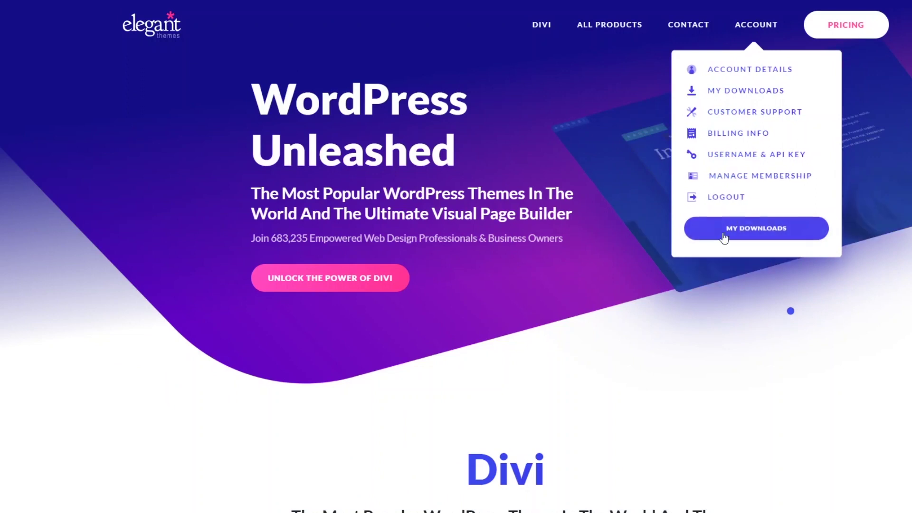
click(731, 90)
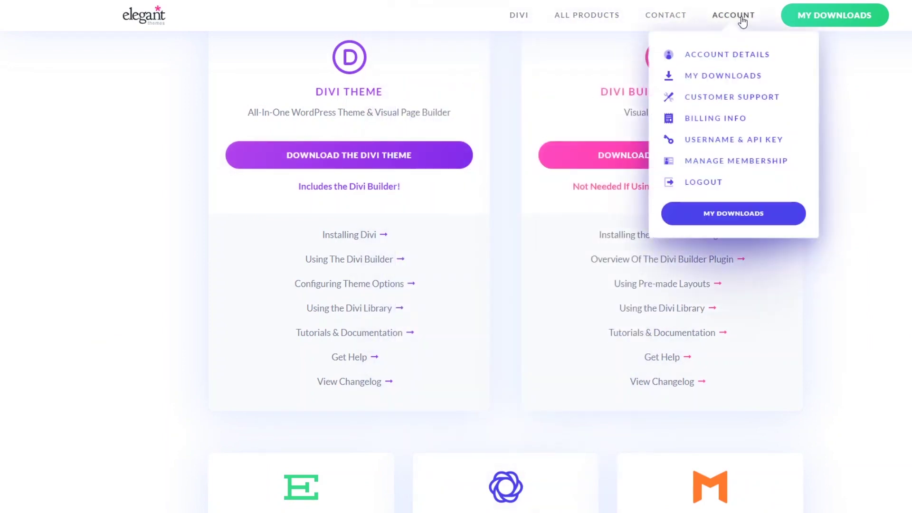
click(706, 141)
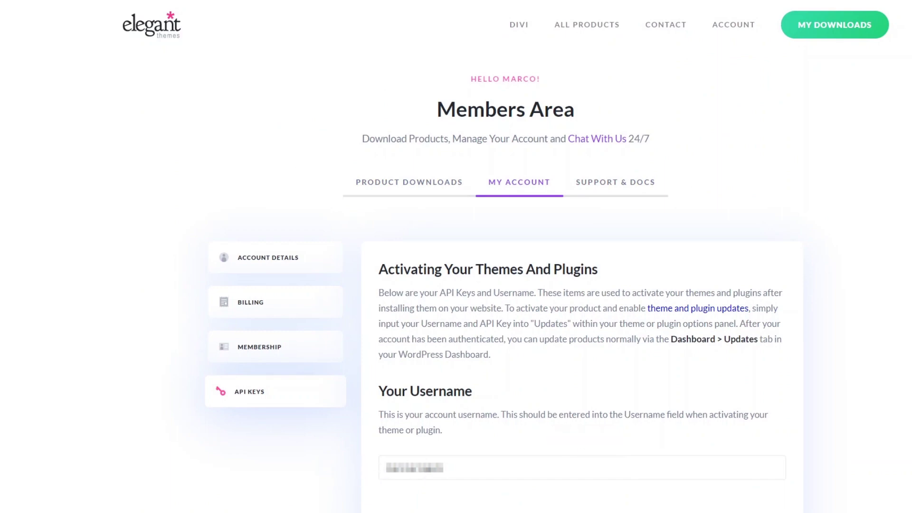
scroll(646, 214, down, 13)
scroll(646, 215, up, 1)
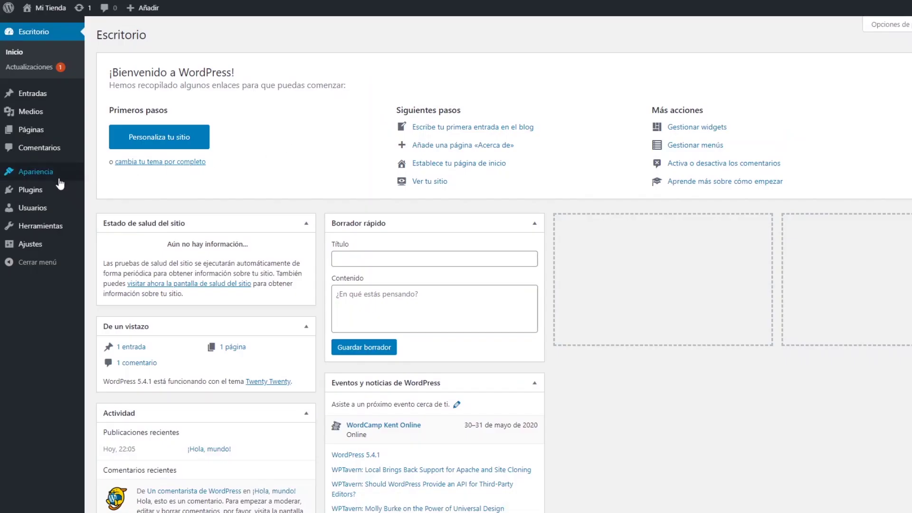
Step: Switch to the WordPress dashboard and open the upload form for adding a new theme
mouse_move(68, 174)
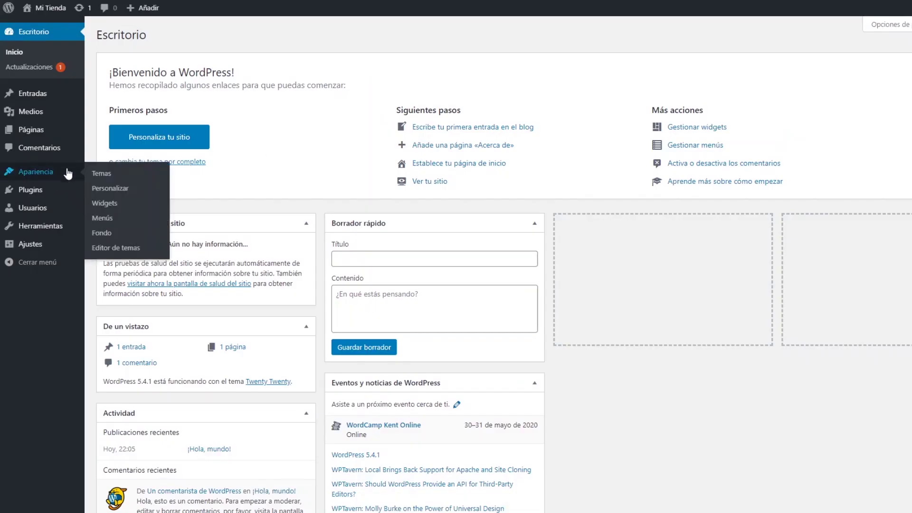
click(102, 177)
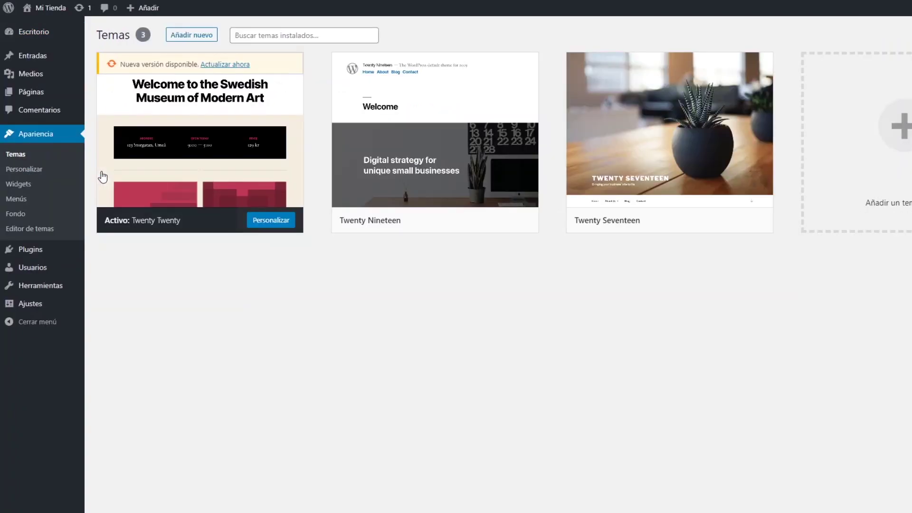
click(192, 35)
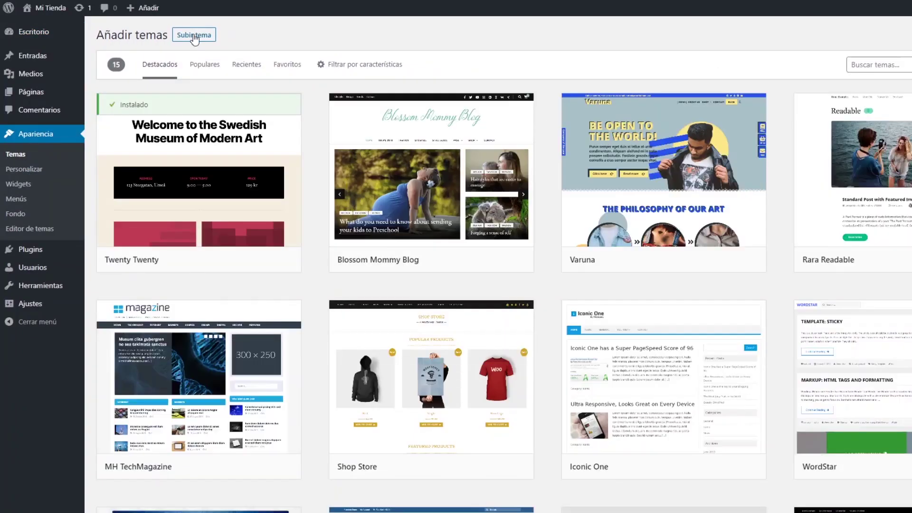
click(194, 35)
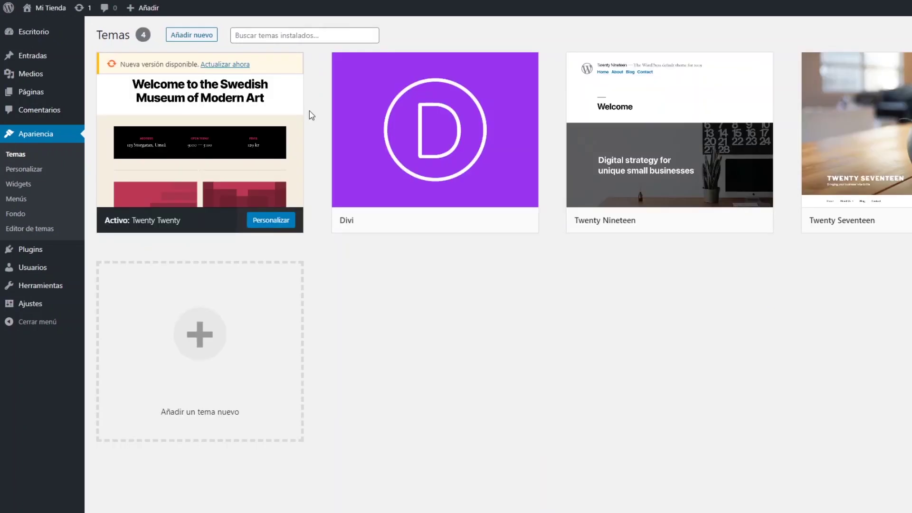
Step: Activate the installed Divi theme
mouse_move(441, 157)
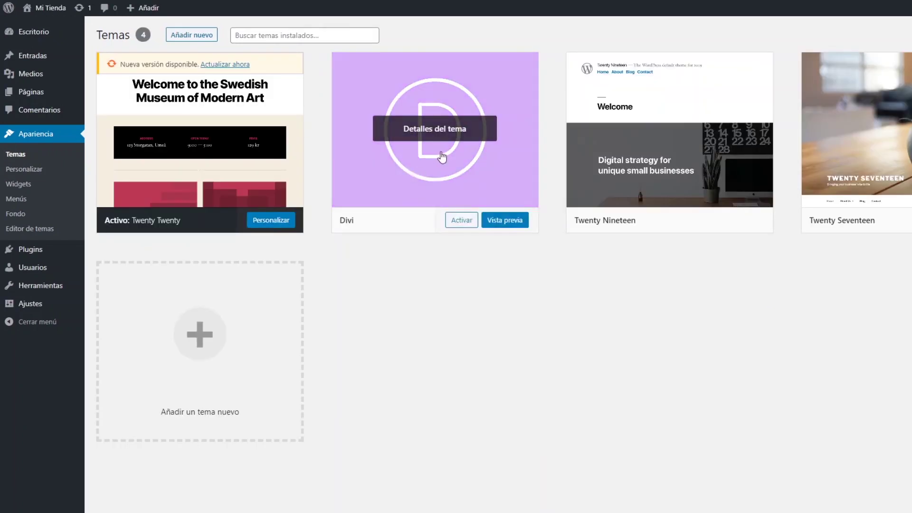
click(464, 222)
click(462, 221)
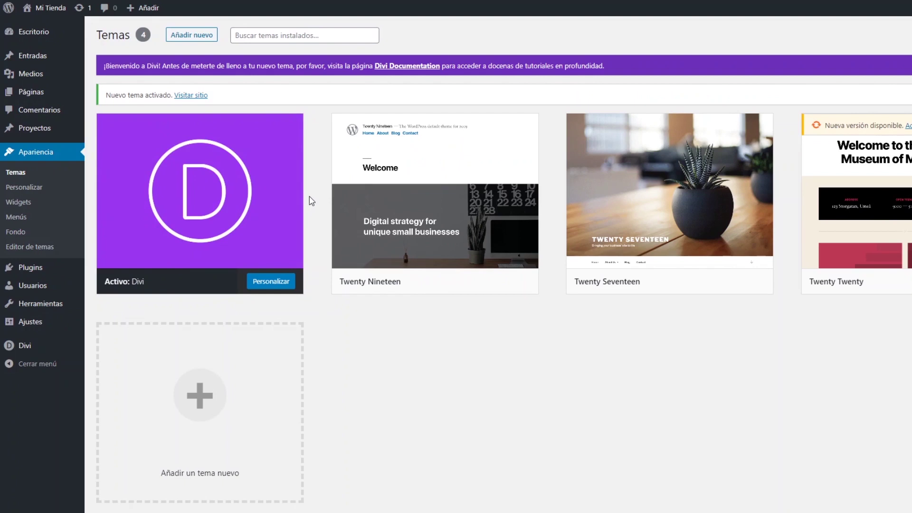
Step: Return from the site preview to the dashboard and open the update settings in Divi's theme options
mouse_move(47, 9)
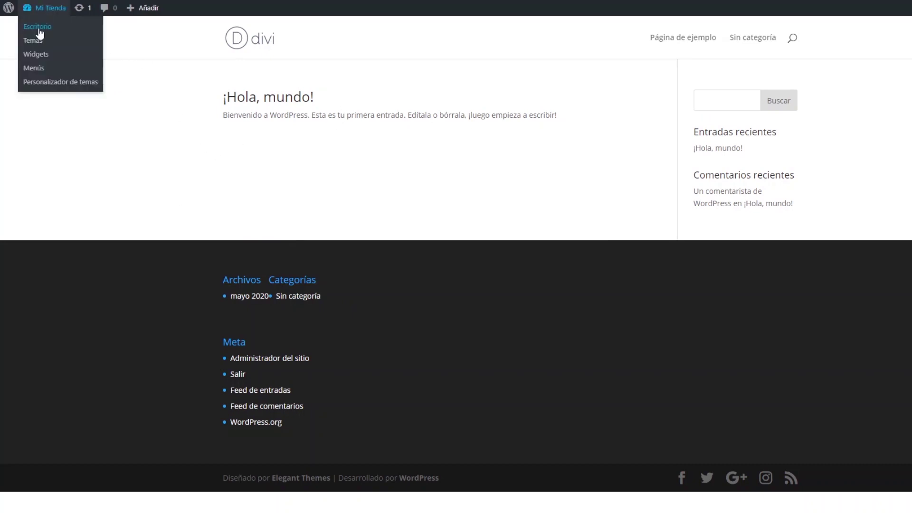
click(38, 27)
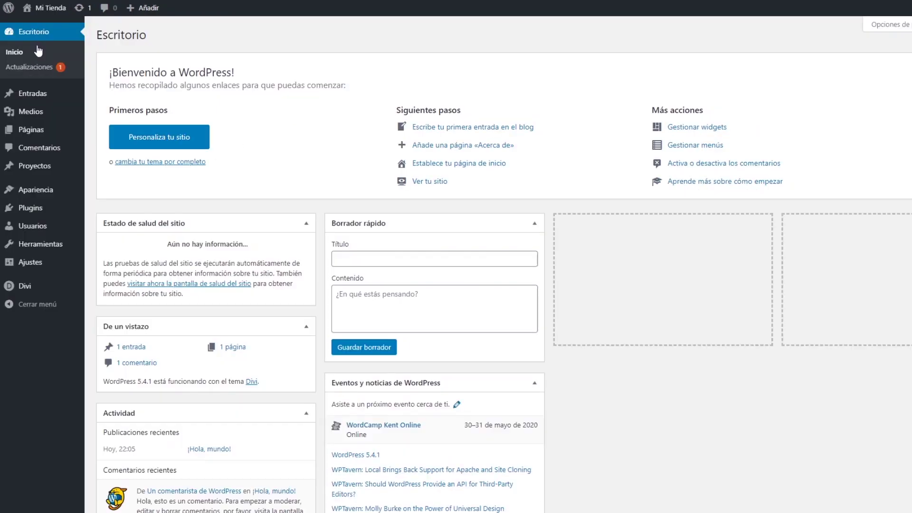
mouse_move(39, 287)
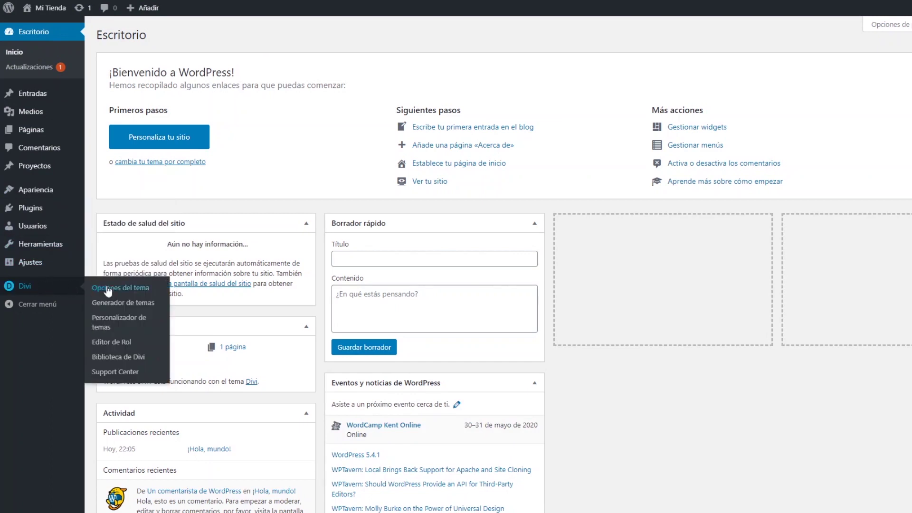
click(124, 290)
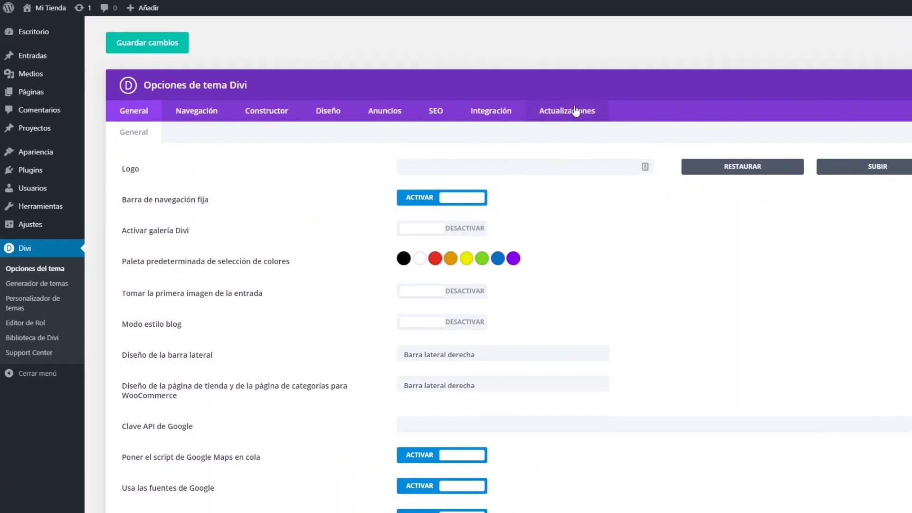
click(575, 110)
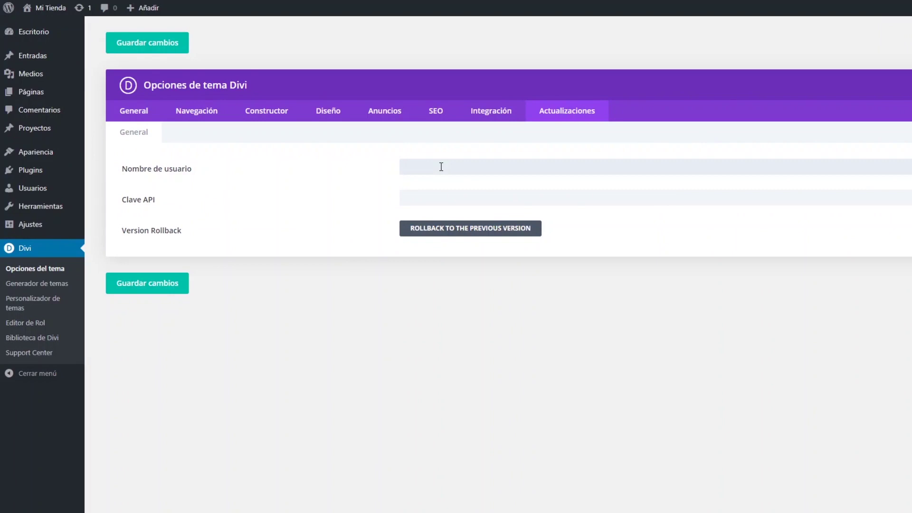
Step: Enter the Elegant Themes account username in Divi's update settings
text(el)
key(BackSpace)
text(l)
key(BackSpace)
key(BackSpace)
text(•••••••••••••)
Step: Copy the first API key from the Elegant Themes account, paste it into Divi's API key field, and save the changes
key(ctrl+Tab)
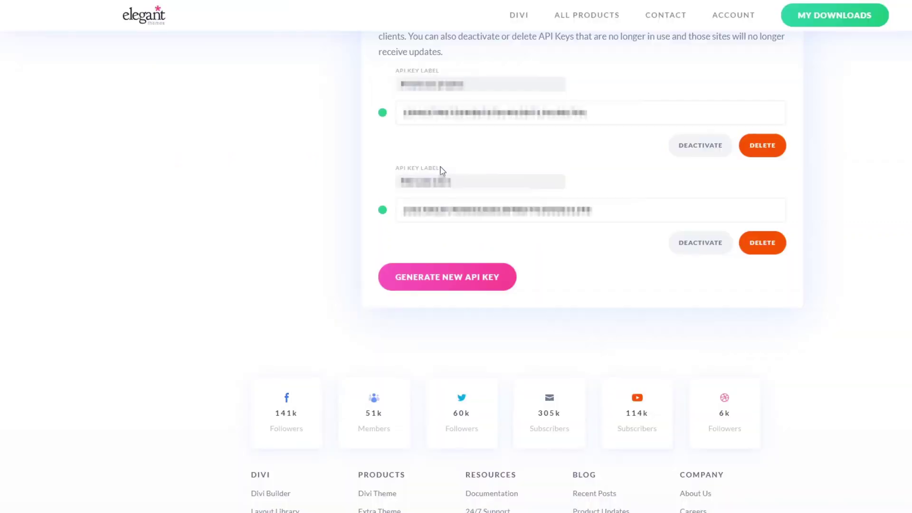
click(424, 114)
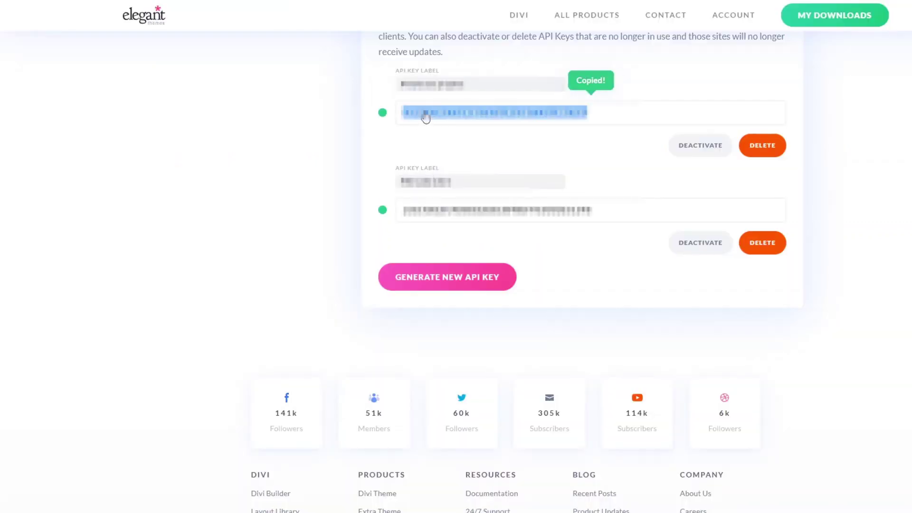
key(ctrl+Tab)
click(420, 195)
key(ctrl+v)
click(159, 283)
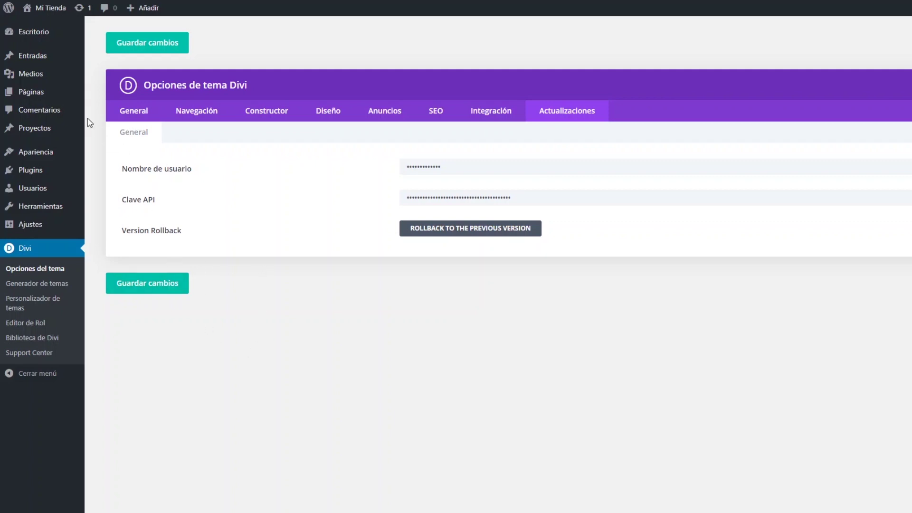
Step: Create a new page with the Divi Builder and choose to start from a premade design
mouse_move(55, 98)
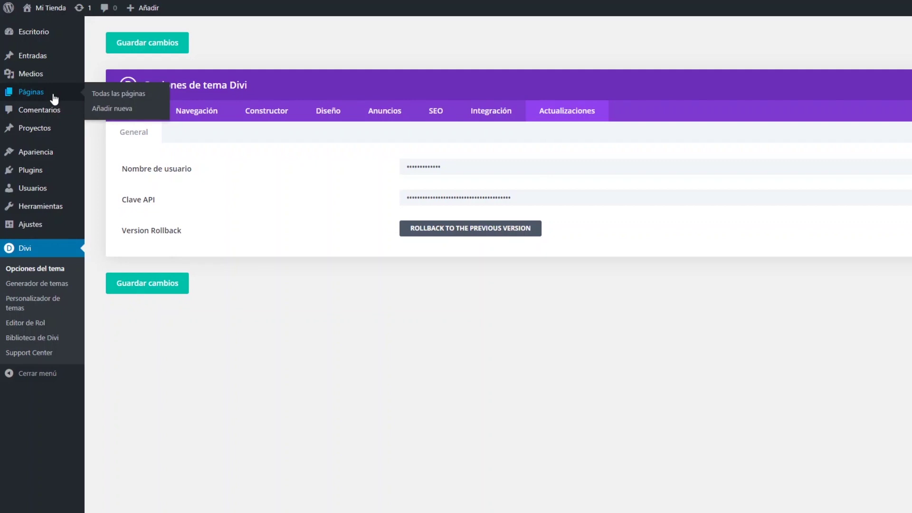
click(55, 98)
mouse_move(221, 161)
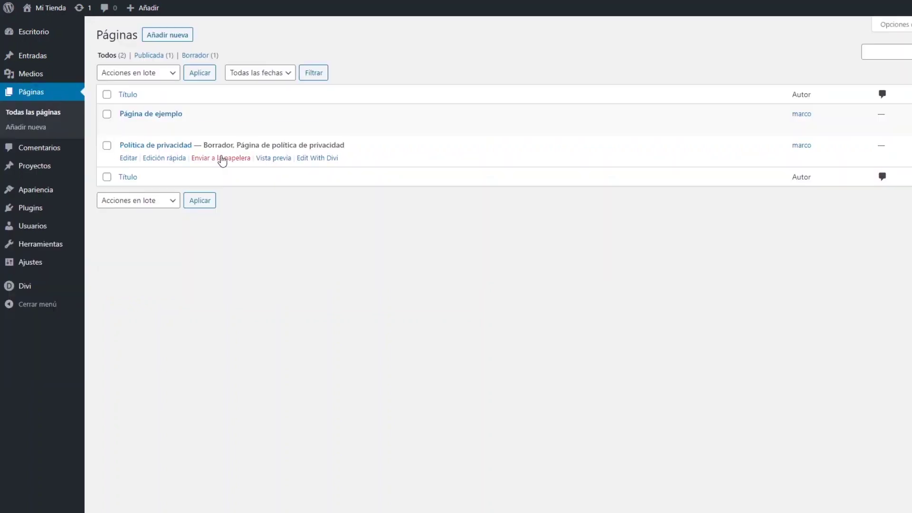
click(173, 38)
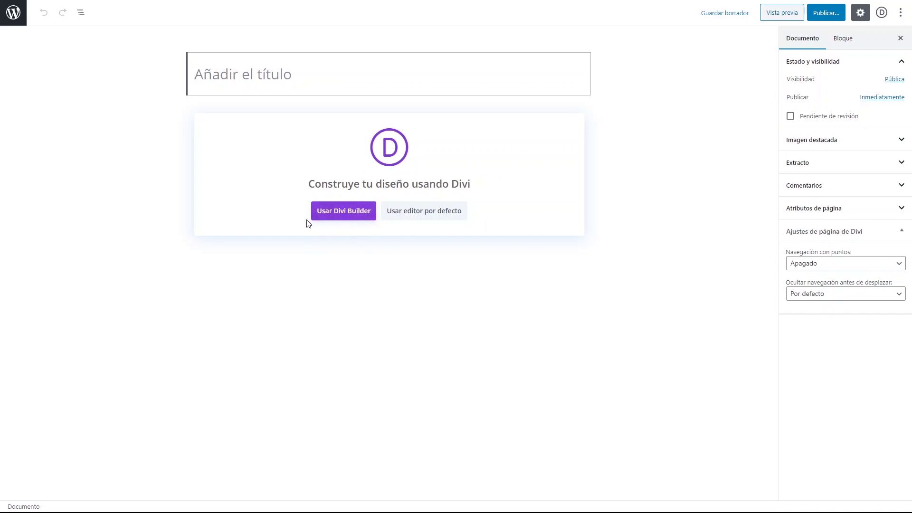
click(352, 216)
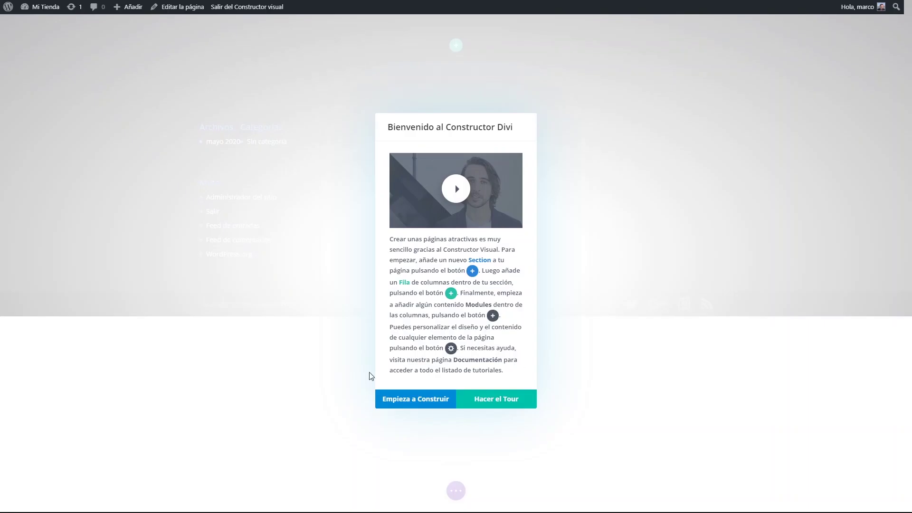
click(424, 401)
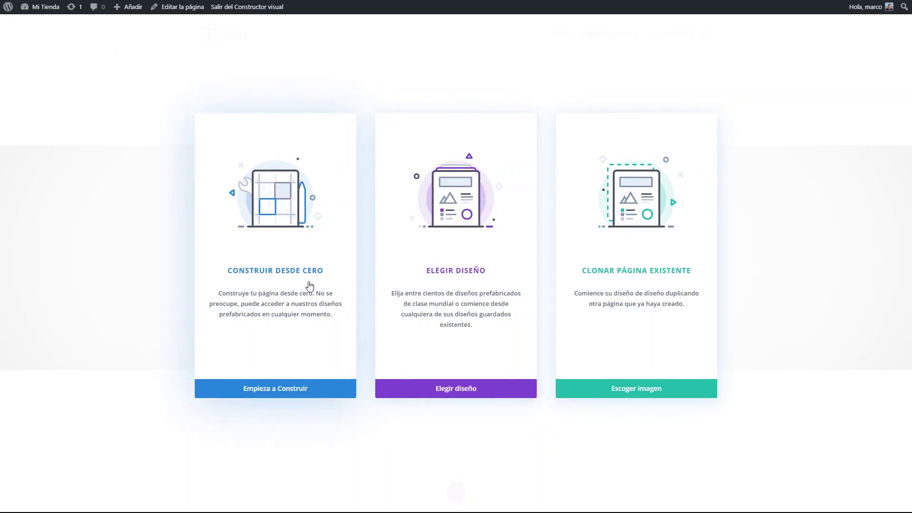
click(483, 318)
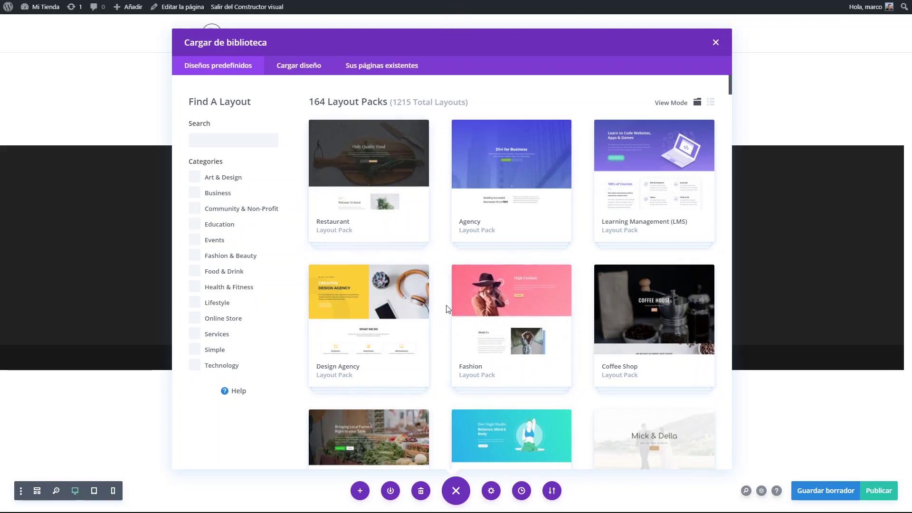
Step: Preview the Yoga Studio landing page layout, and filter the layout packs by the Education category
scroll(448, 368, down, 5)
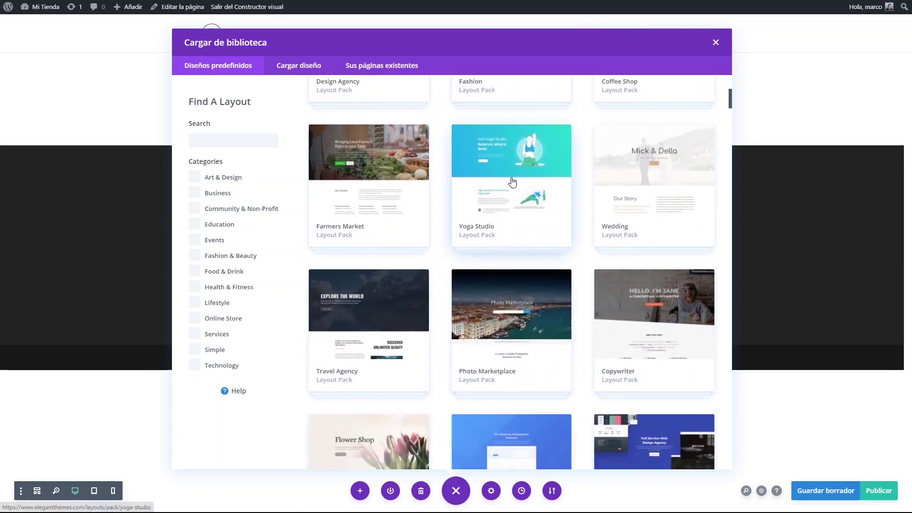
click(508, 178)
scroll(323, 299, down, 10)
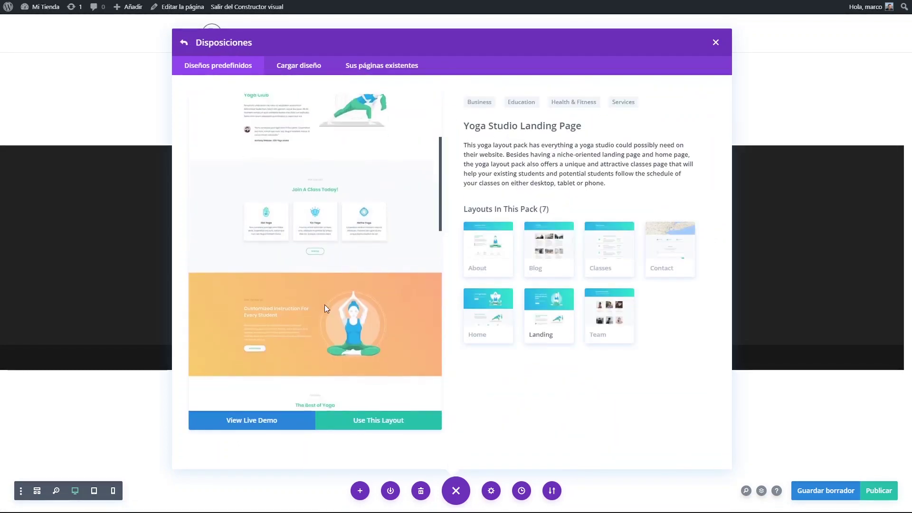
scroll(322, 289, down, 8)
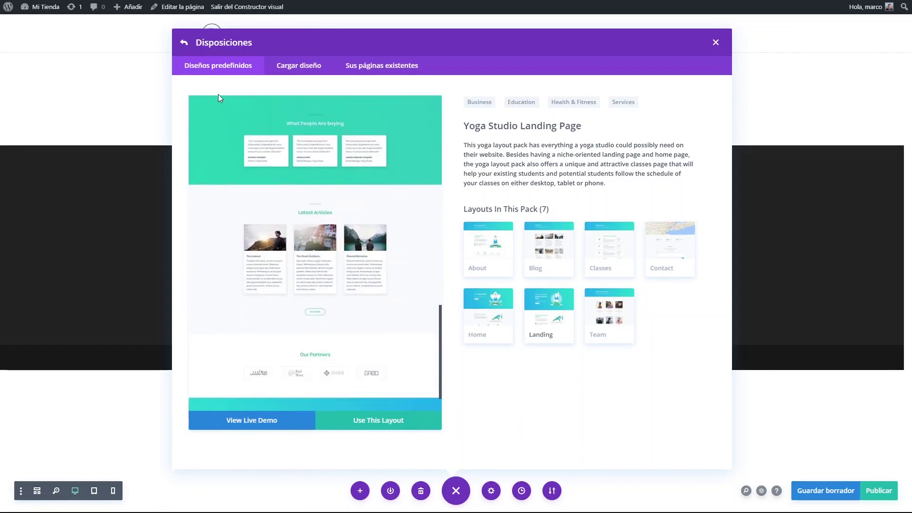
click(185, 43)
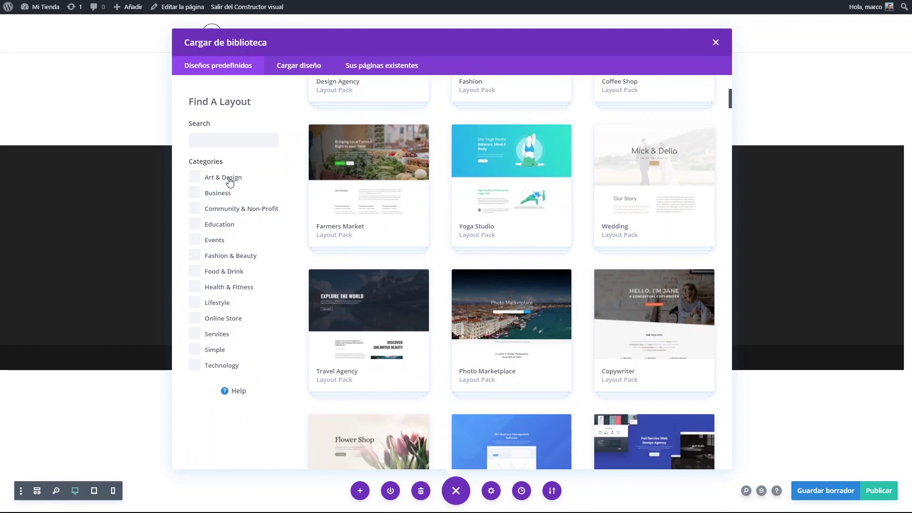
click(197, 227)
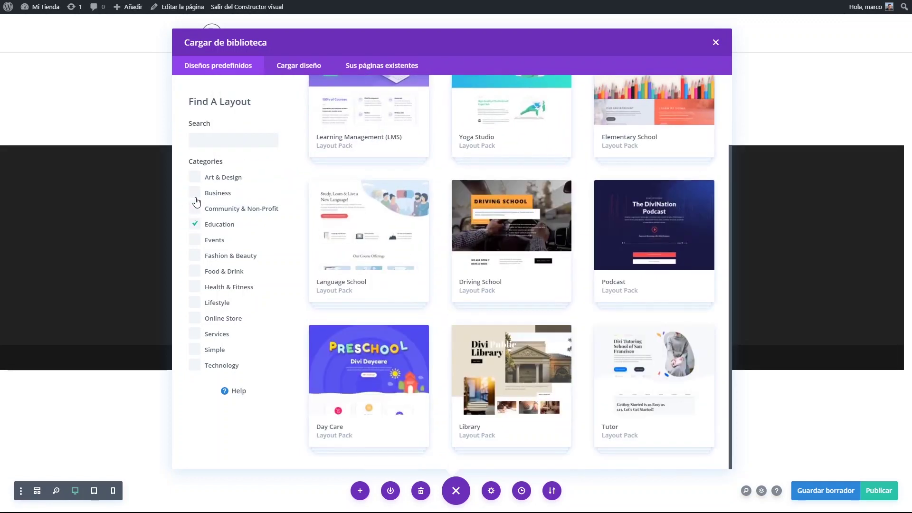
Step: Replace the Education category filter with Online Store and browse the matching layout packs
click(196, 229)
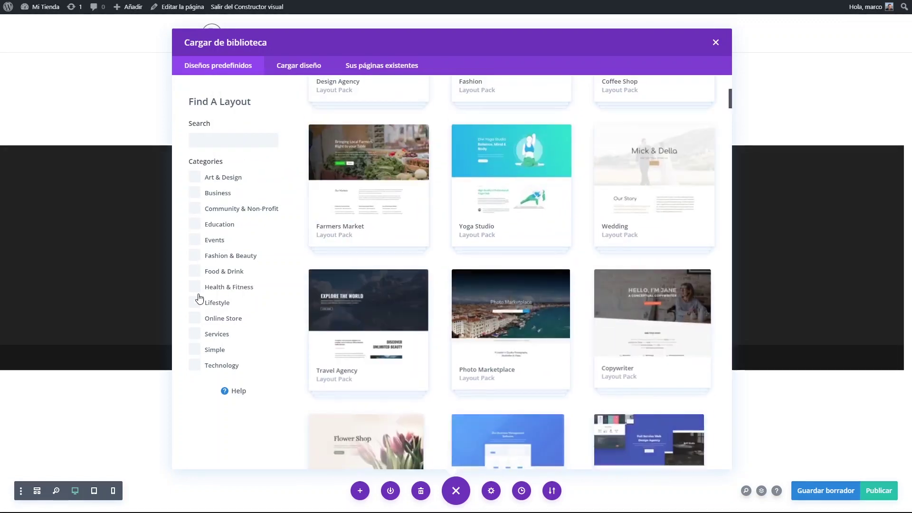
click(193, 322)
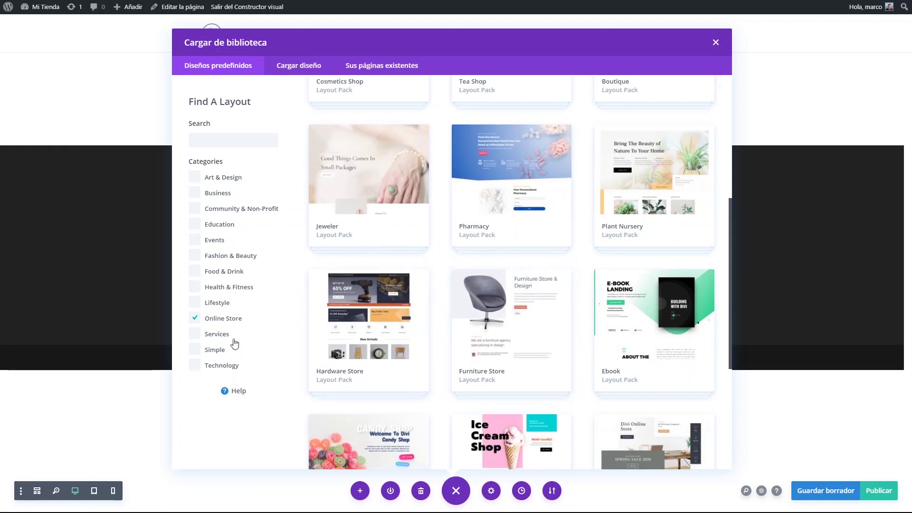
scroll(560, 230, up, 2)
scroll(556, 252, down, 3)
scroll(556, 252, down, 3)
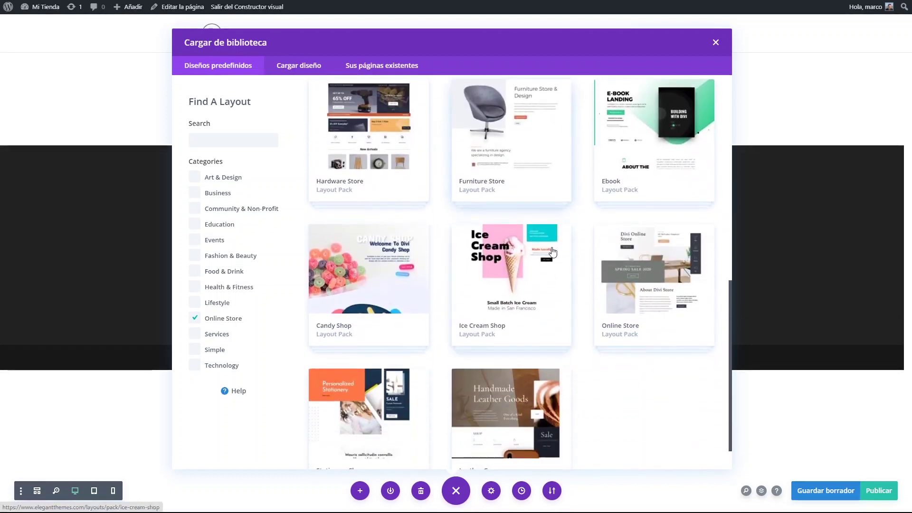
Step: Open the Candy Shop layout pack and preview its individual page designs, including the Services page
click(376, 274)
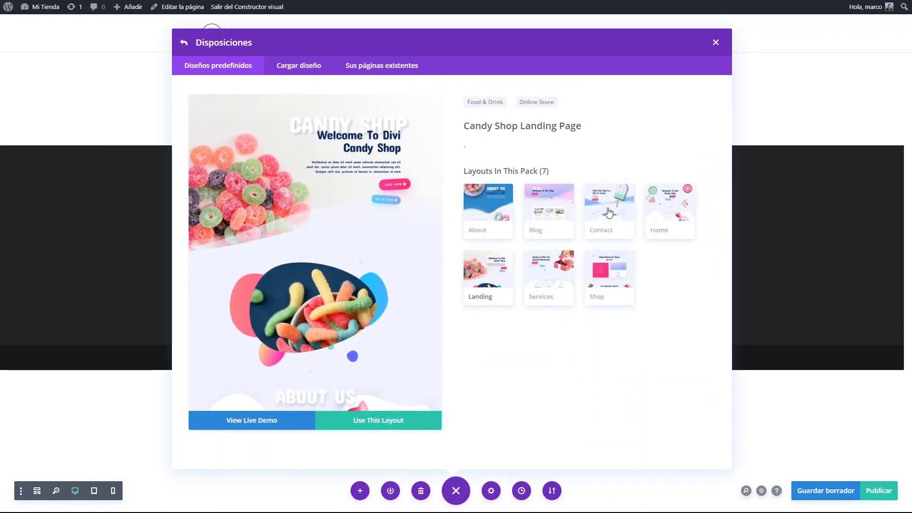
click(607, 210)
click(561, 215)
click(551, 258)
click(496, 275)
click(561, 270)
scroll(400, 248, down, 10)
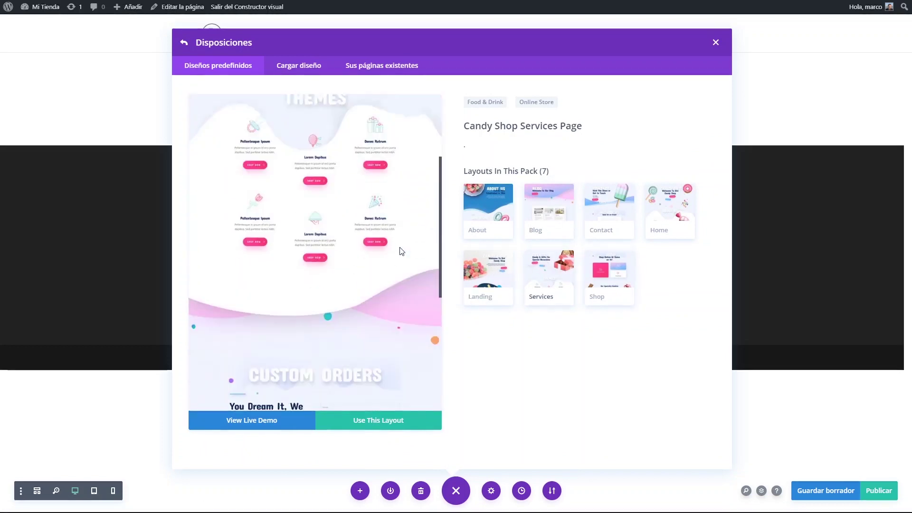
Step: Examine the live demo of the Candy Shop Services page from header to footer, and close it
click(254, 420)
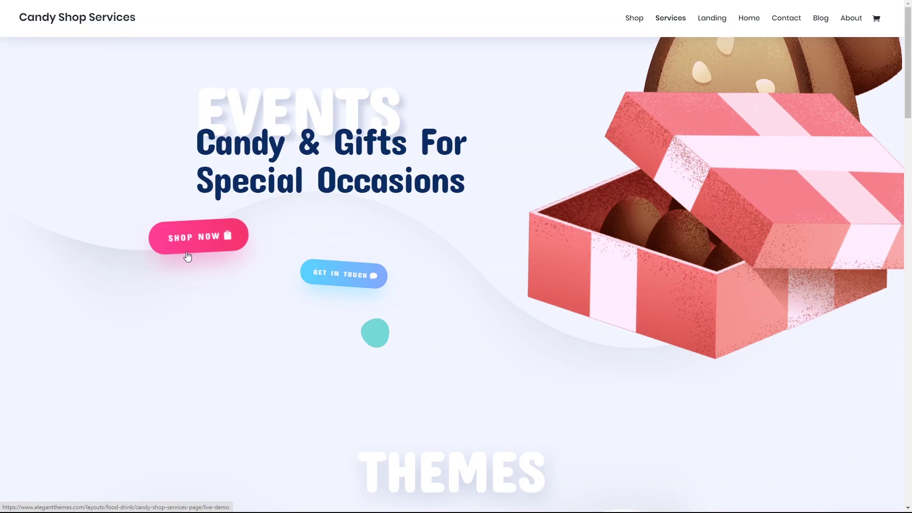
scroll(293, 275, down, 8)
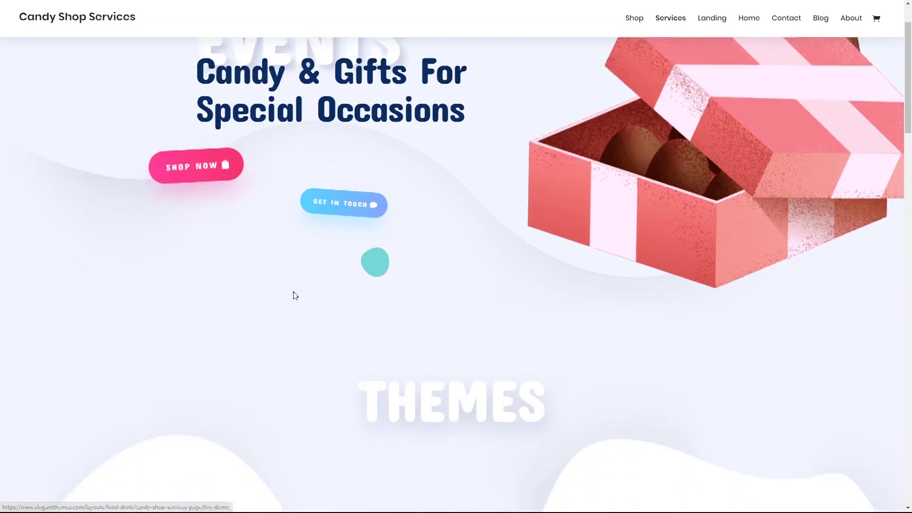
scroll(325, 185, down, 3)
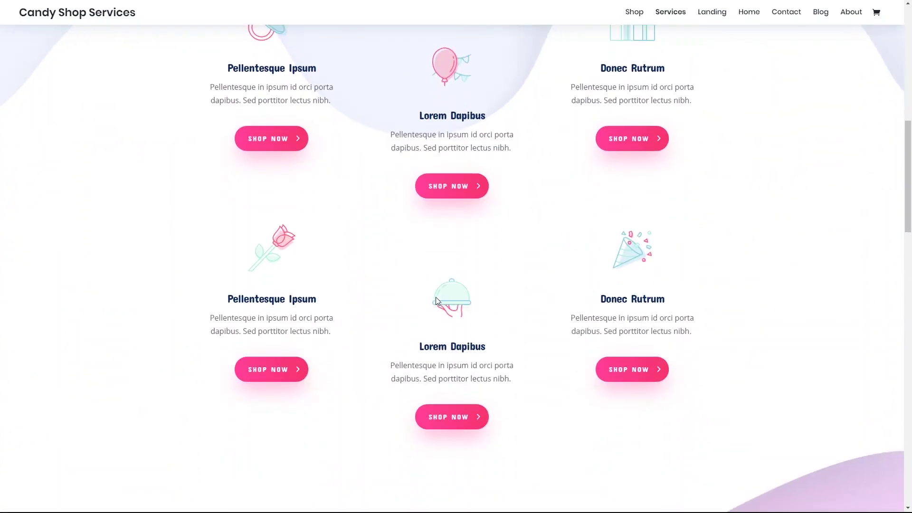
scroll(494, 321, down, 15)
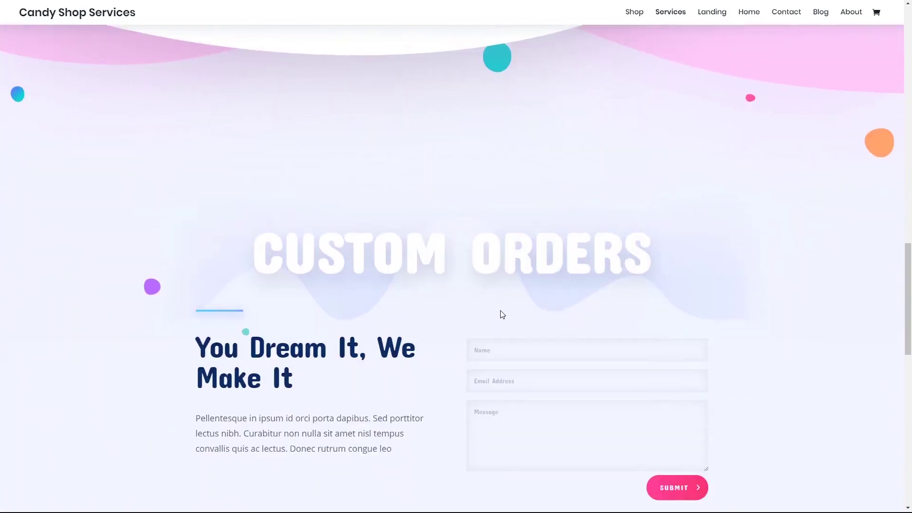
scroll(501, 312, down, 11)
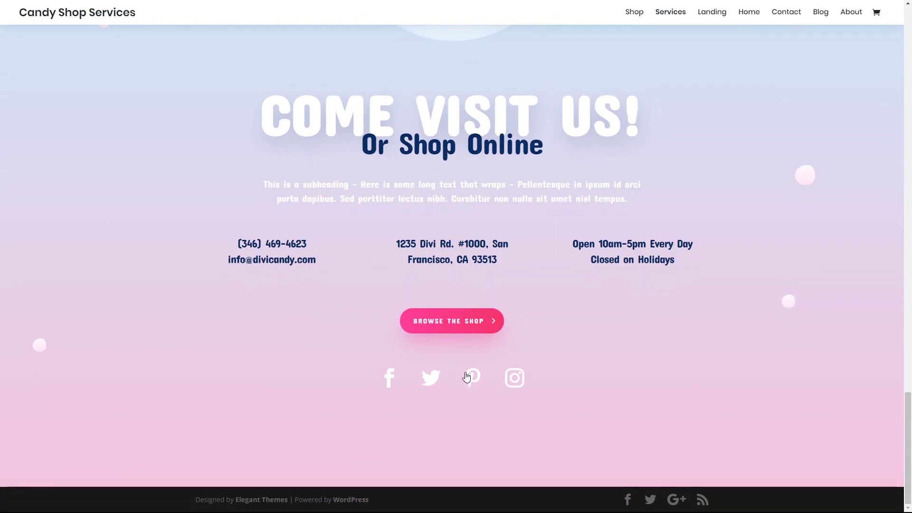
scroll(518, 314, up, 15)
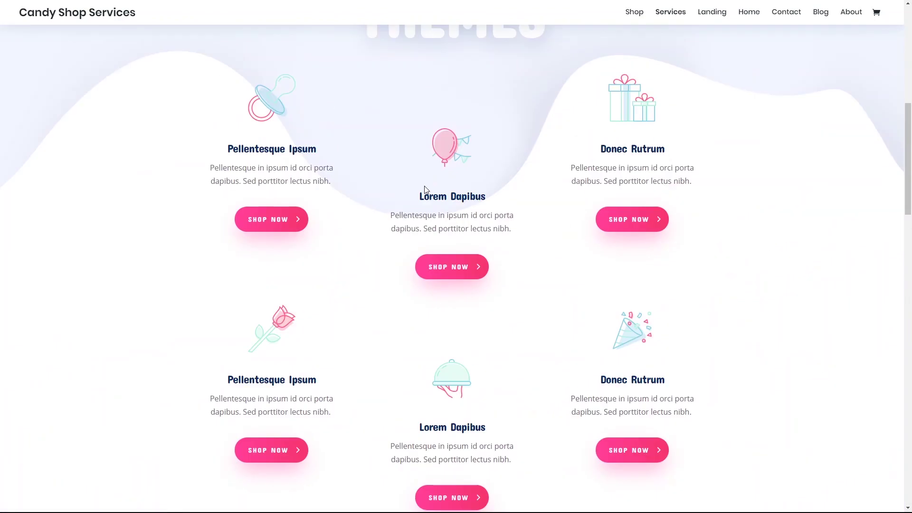
key(ctrl+w)
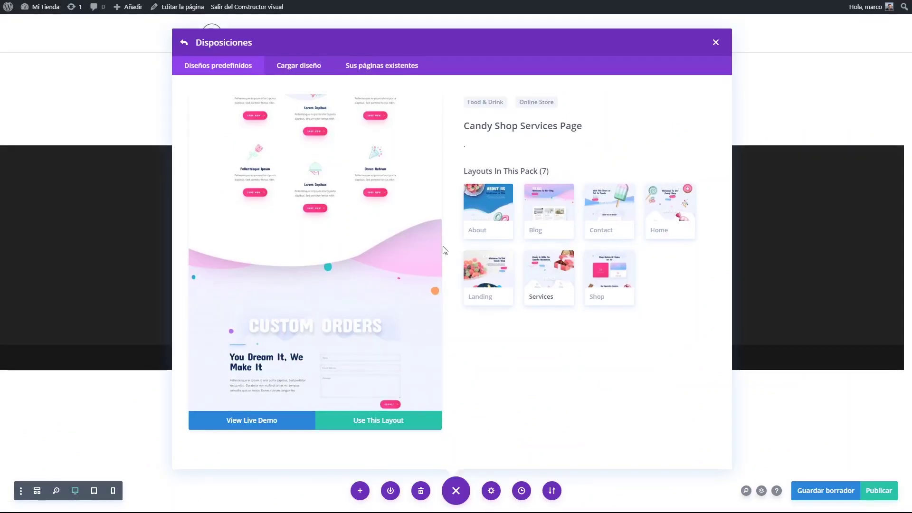
Step: Return to the layout pack library and clear the Online Store filter to show all packs
click(184, 44)
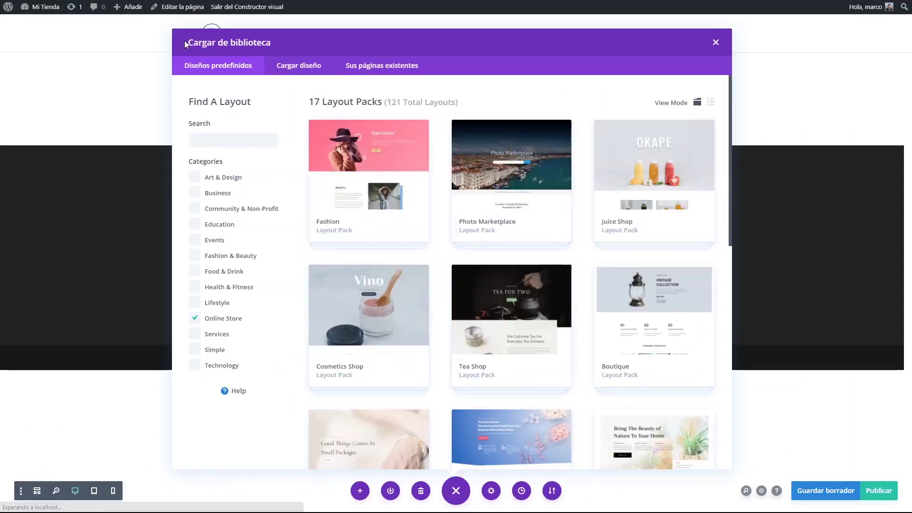
scroll(401, 342, down, 7)
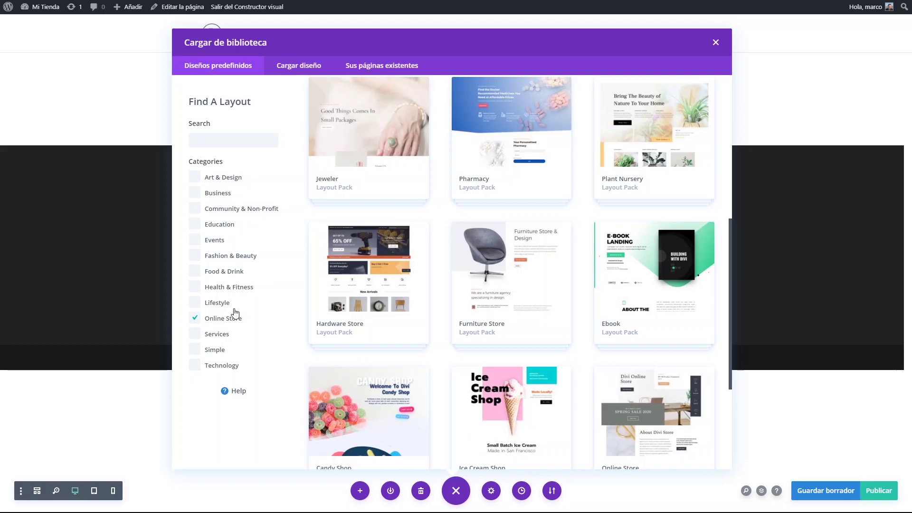
click(193, 319)
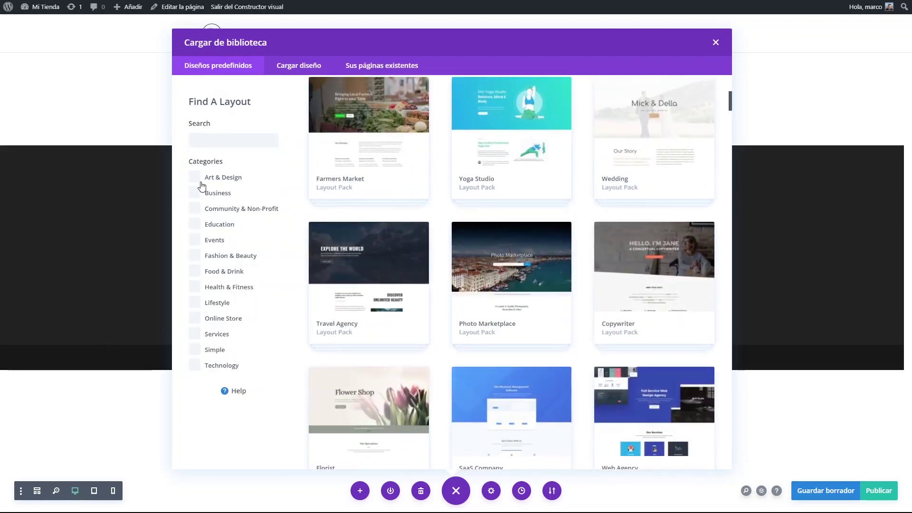
scroll(494, 199, up, 7)
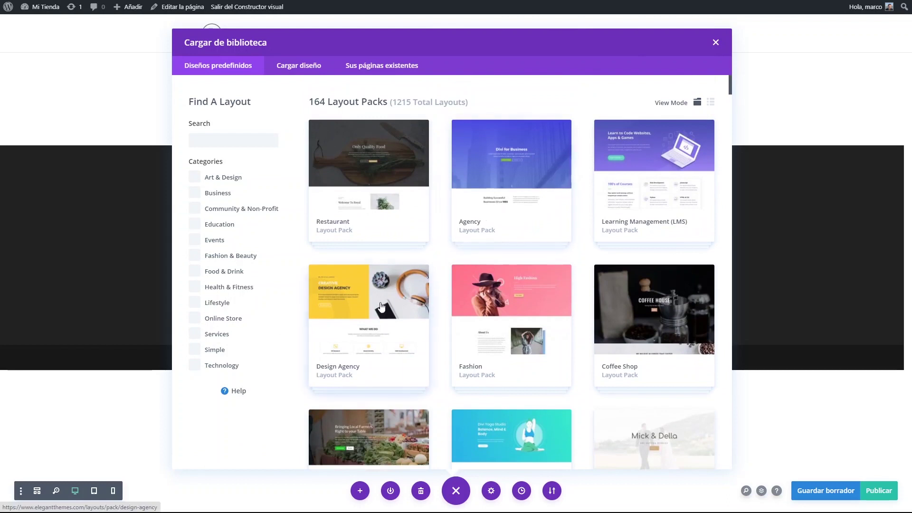
Step: Open the Design Agency layout pack and preview its Landing and Case Study pages
click(386, 303)
scroll(363, 280, down, 15)
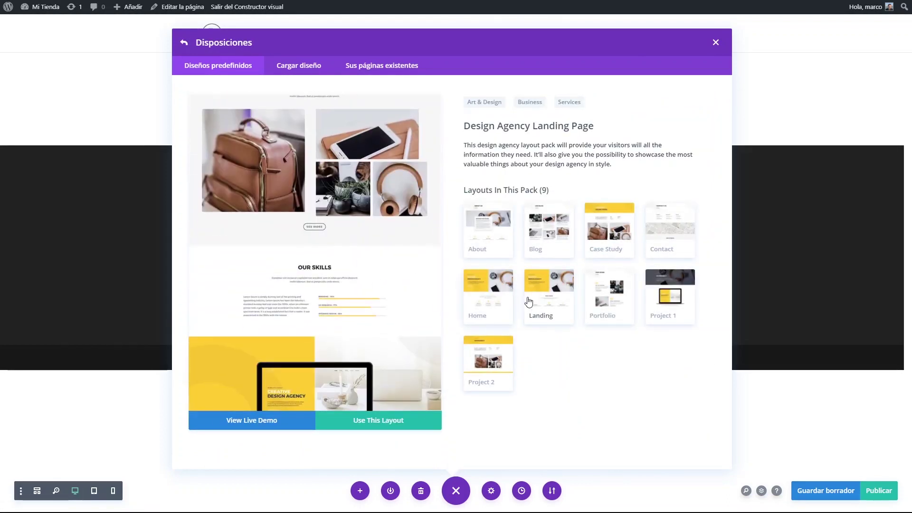
click(541, 297)
scroll(387, 293, down, 10)
scroll(388, 293, down, 5)
click(609, 229)
scroll(394, 269, down, 10)
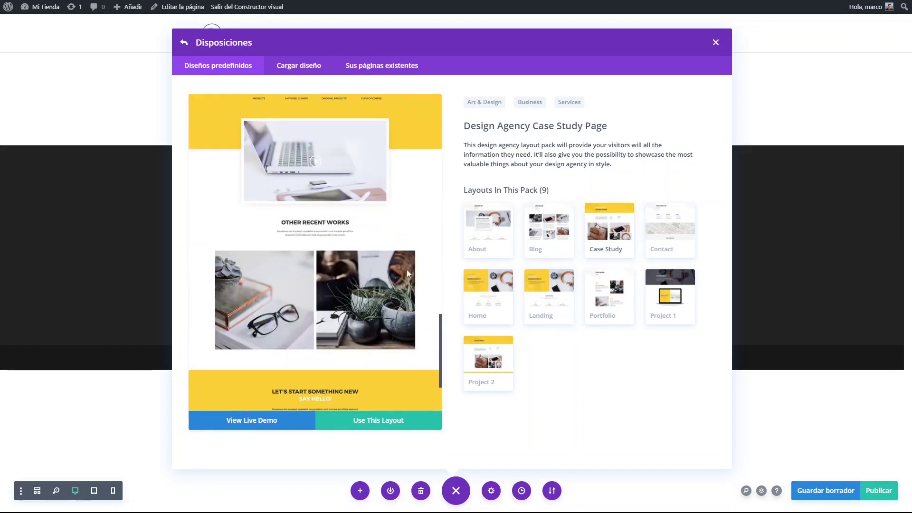
Step: Preview the Home and Project 2 pages of the Design Agency pack
click(494, 367)
click(496, 302)
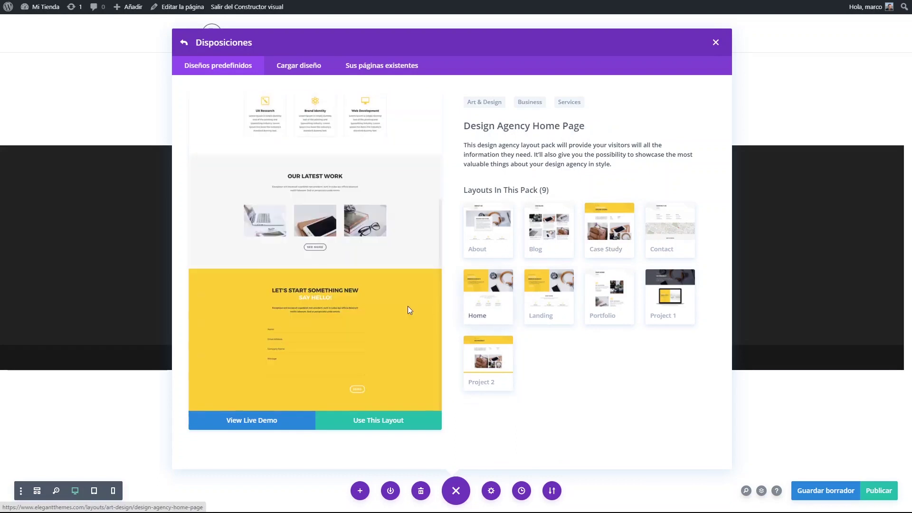
scroll(372, 302, up, 10)
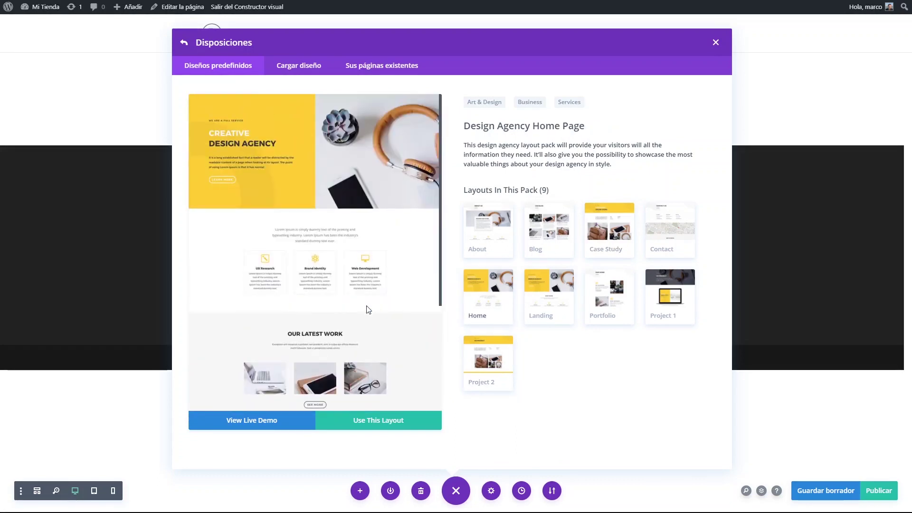
click(482, 360)
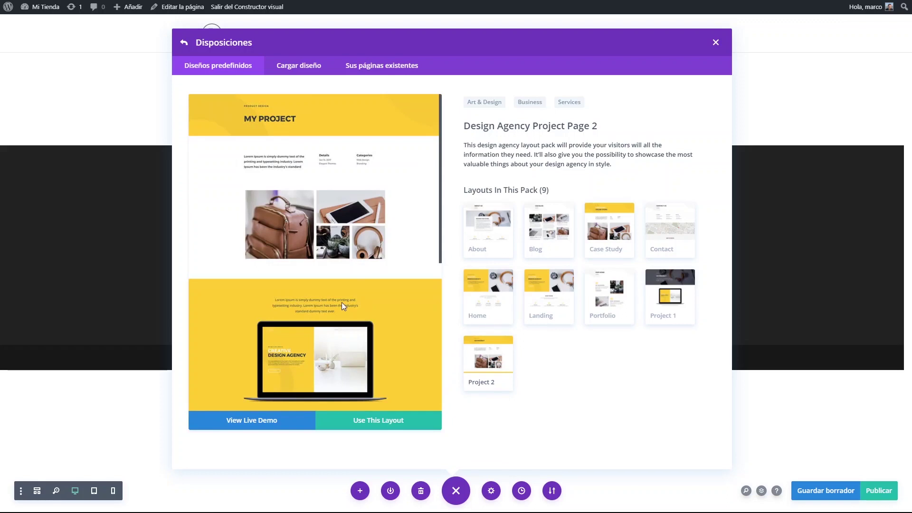
scroll(440, 234, down, 10)
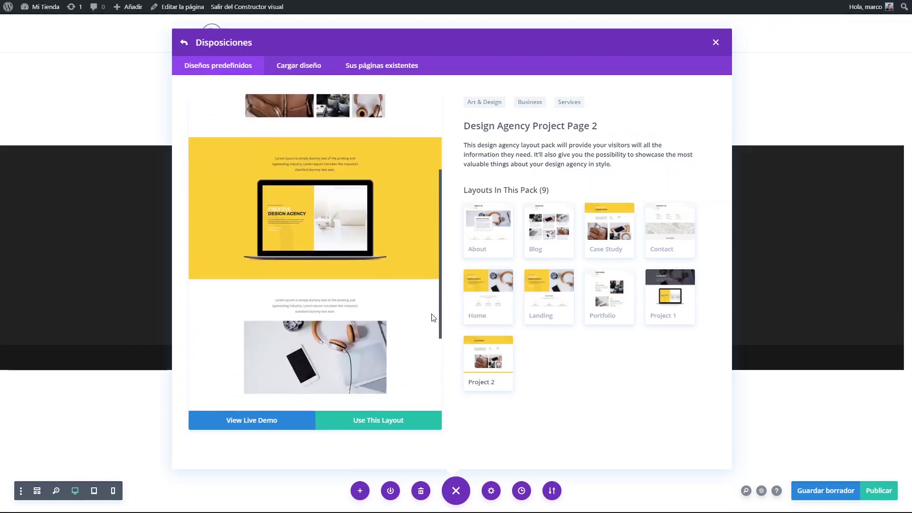
Step: Load the Design Agency Home layout into the new page
click(490, 306)
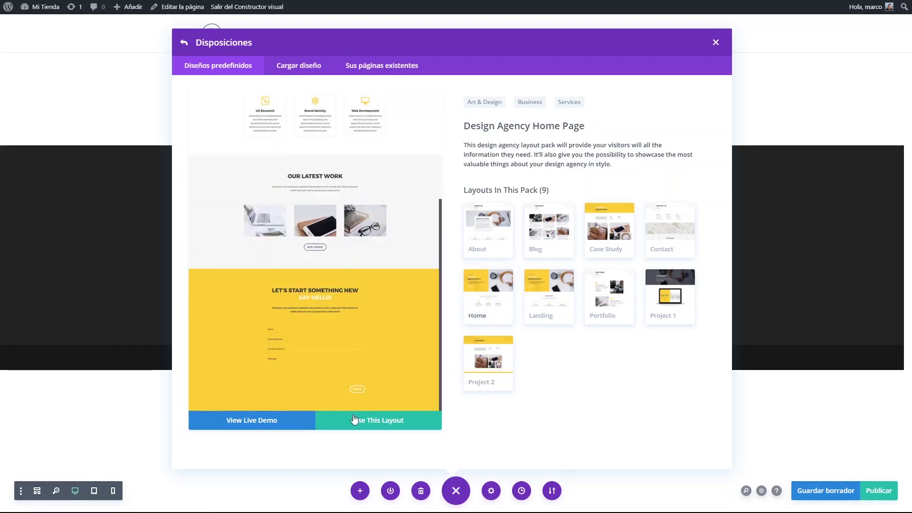
click(389, 428)
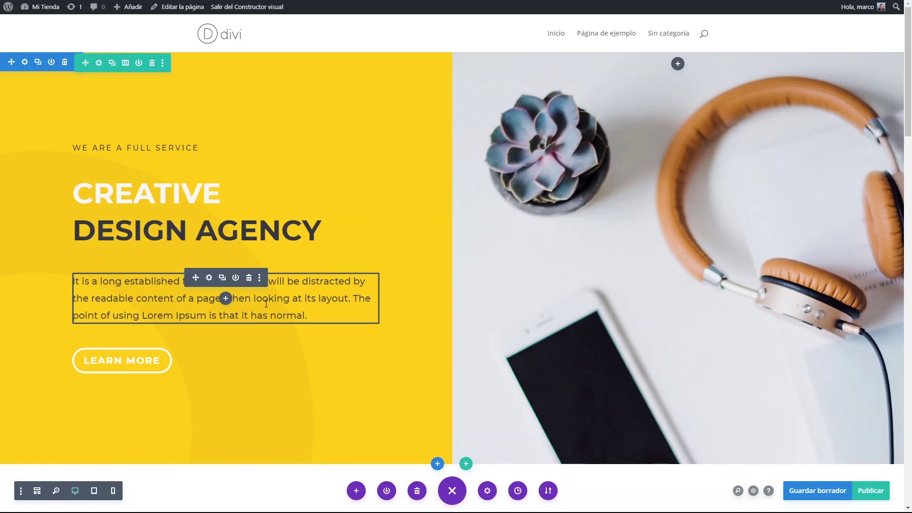
Step: Review the sections of the loaded Design Agency home page, from the hero banner to the latest work area
scroll(427, 285, down, 1)
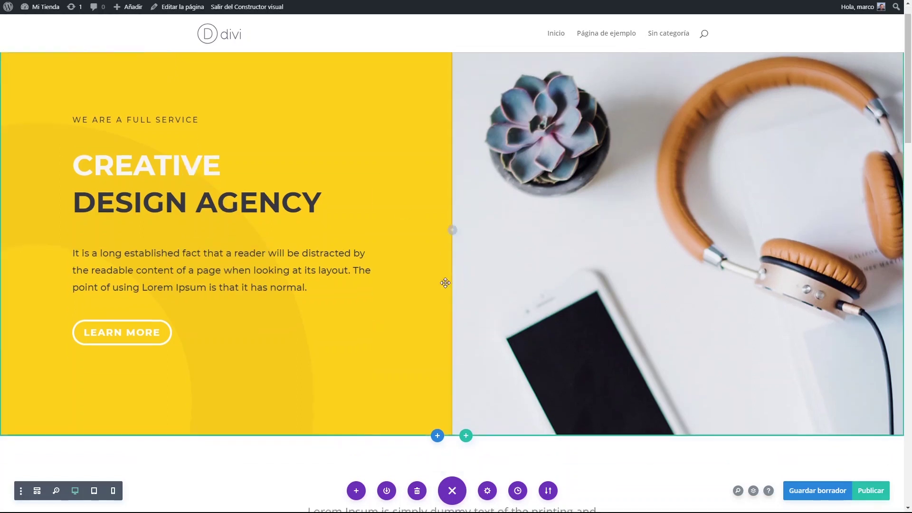
scroll(414, 285, down, 3)
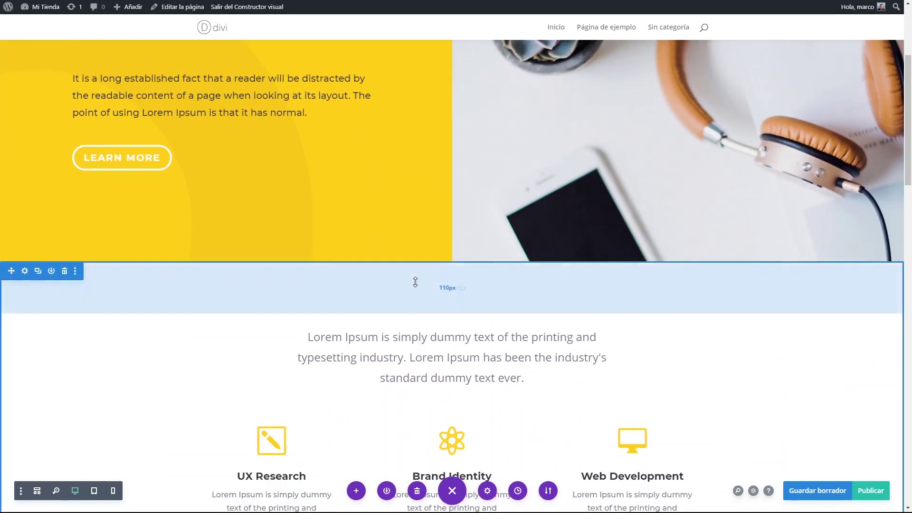
scroll(415, 282, down, 2)
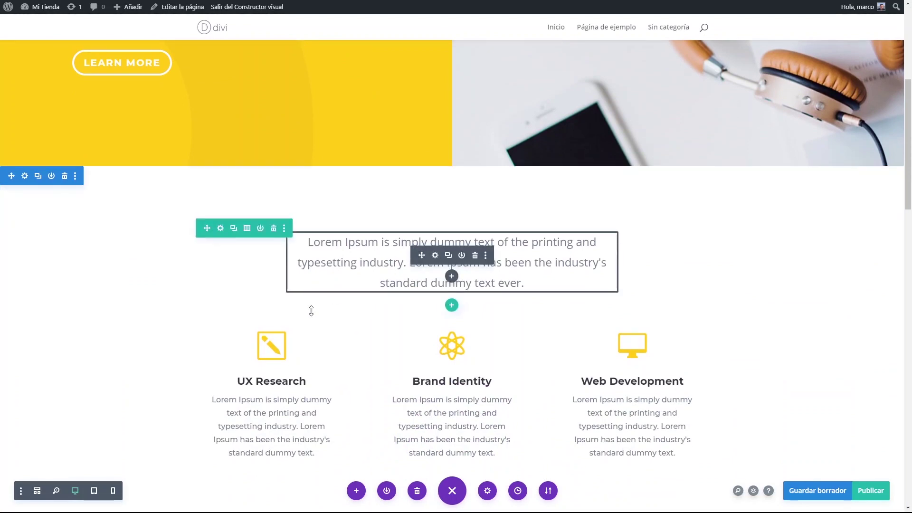
scroll(284, 299, down, 1)
scroll(262, 289, down, 10)
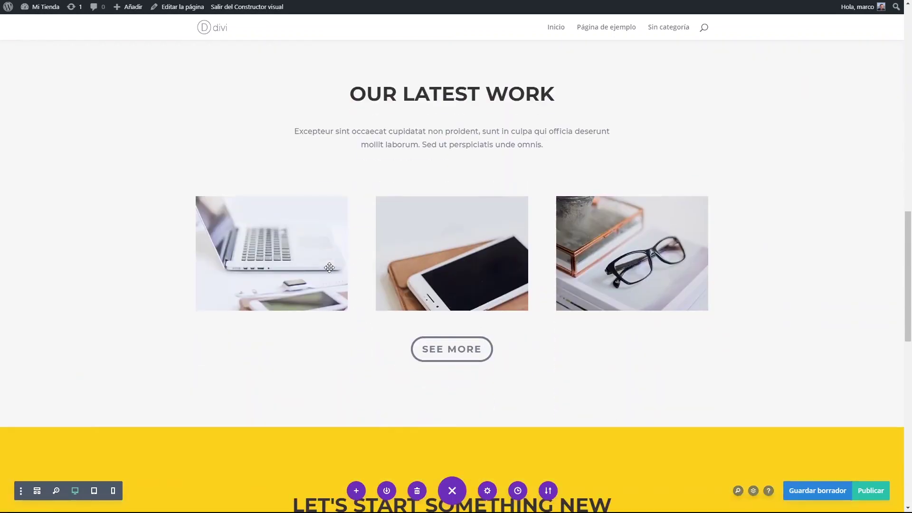
scroll(340, 258, up, 10)
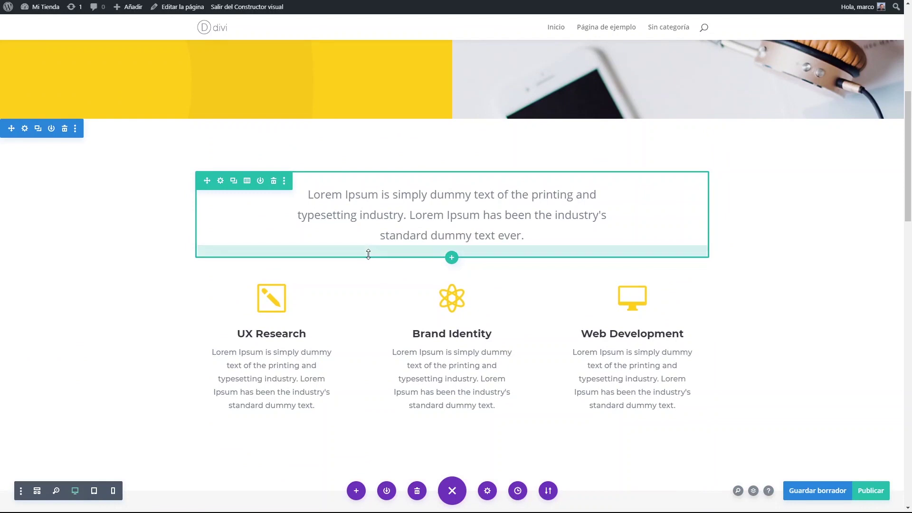
scroll(361, 254, up, 5)
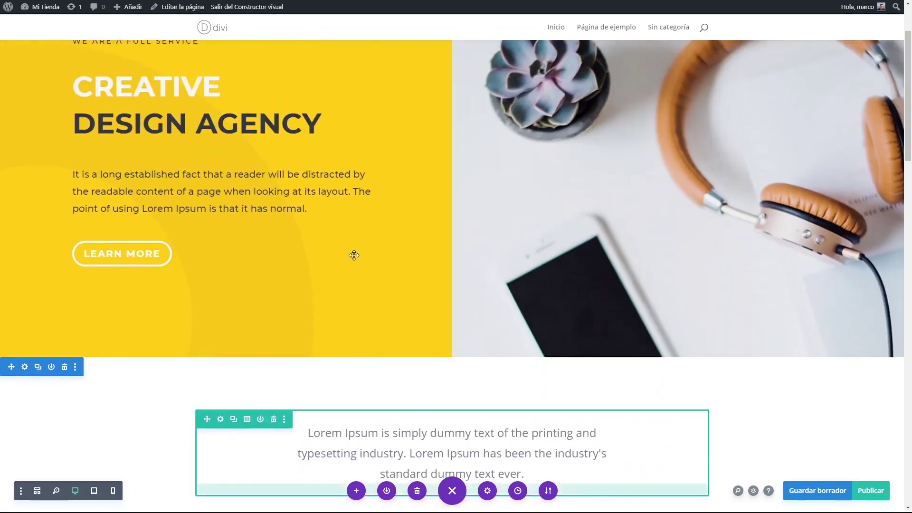
scroll(354, 255, up, 2)
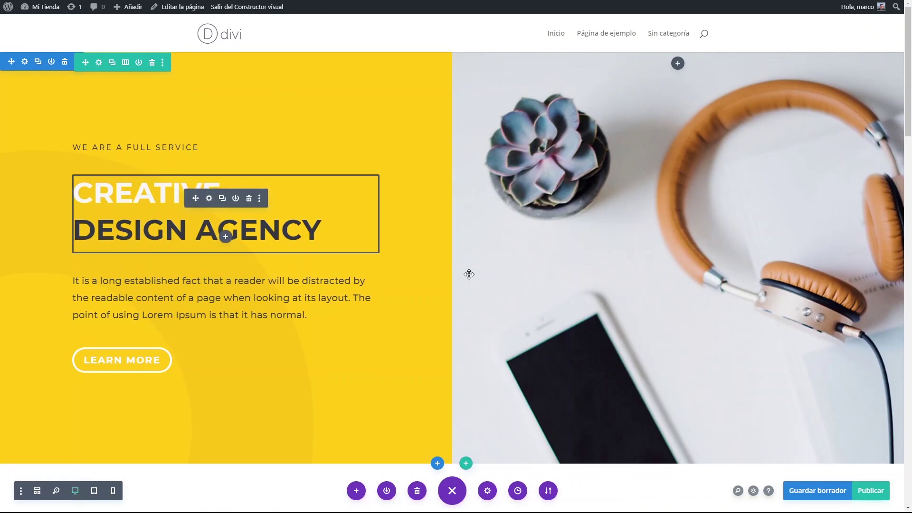
scroll(327, 247, down, 8)
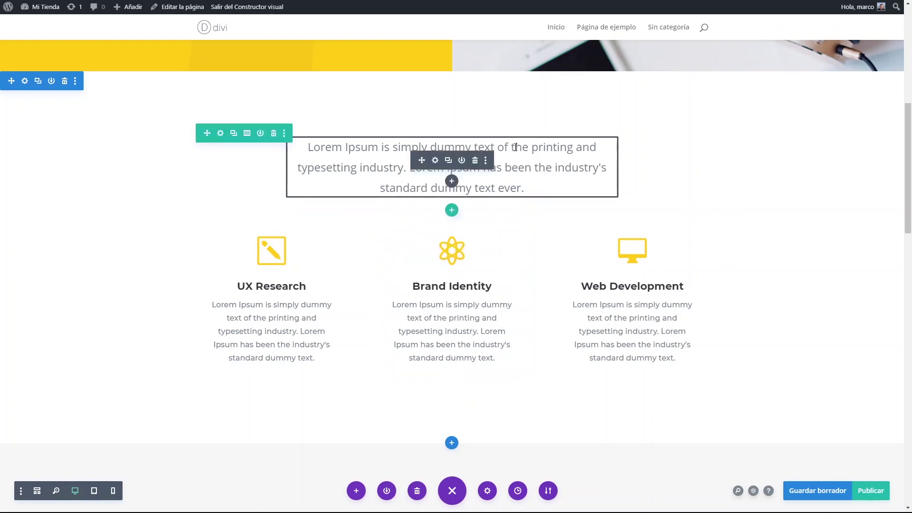
scroll(496, 183, up, 8)
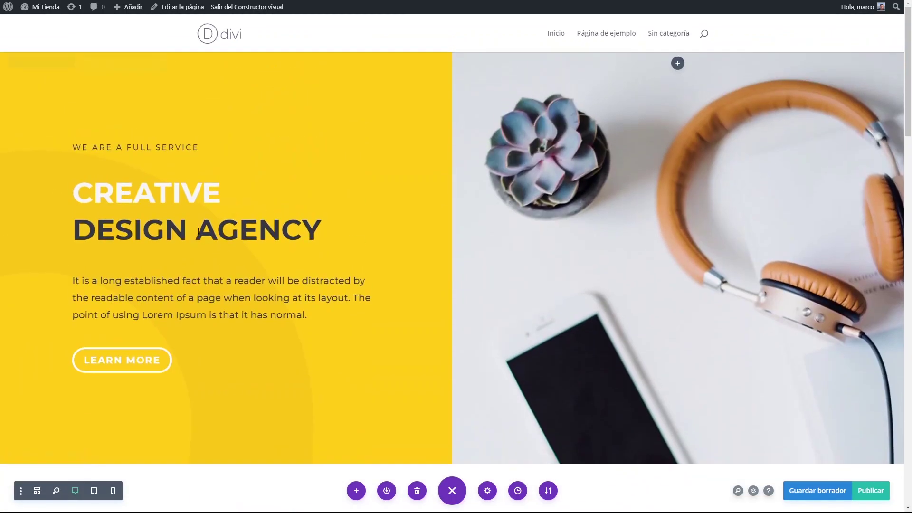
scroll(470, 271, down, 6)
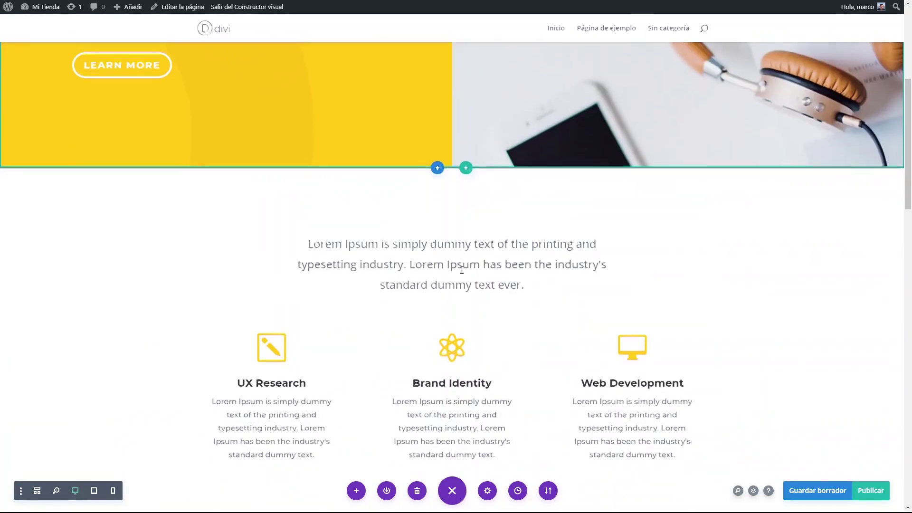
scroll(461, 270, up, 6)
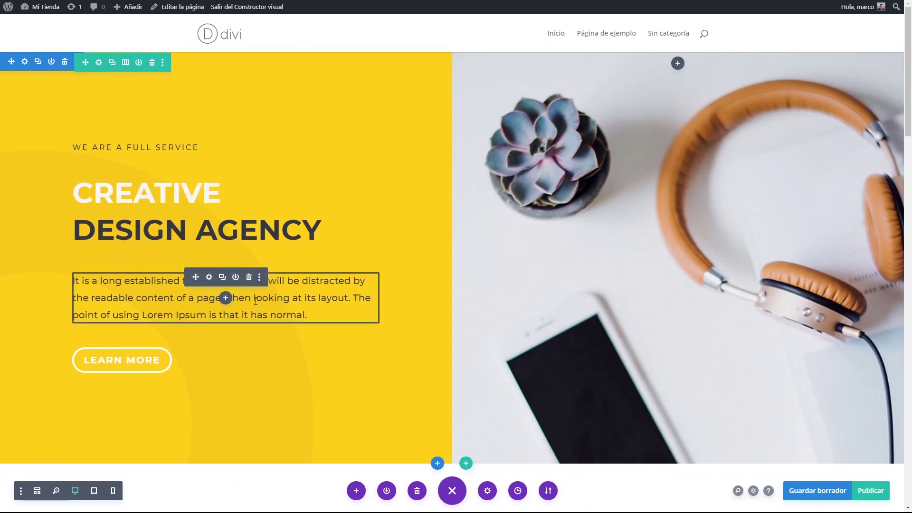
Step: Replace the word "content" with "text" in the hero banner's paragraph
click(156, 298)
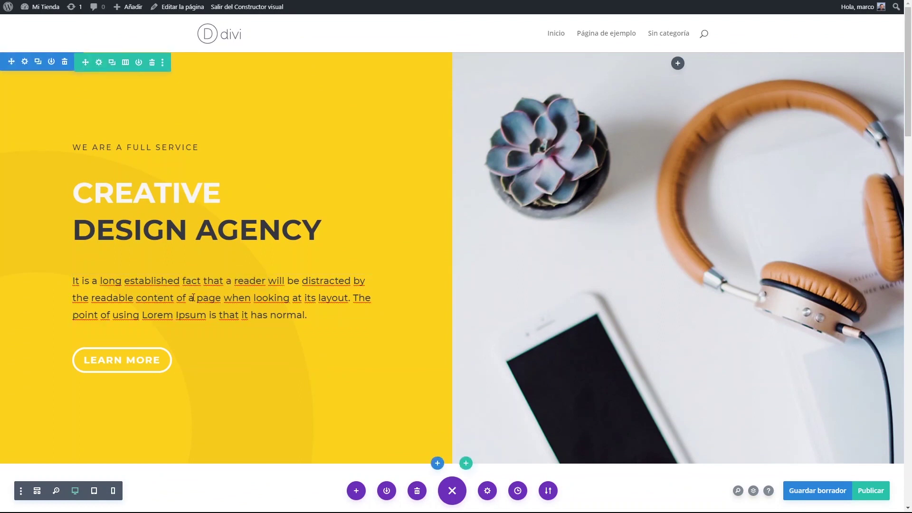
key(BackSpace)
key(BackSpace)
key(BackSpace)
key(BackSpace)
key(BackSpace)
key(BackSpace)
key(BackSpace)
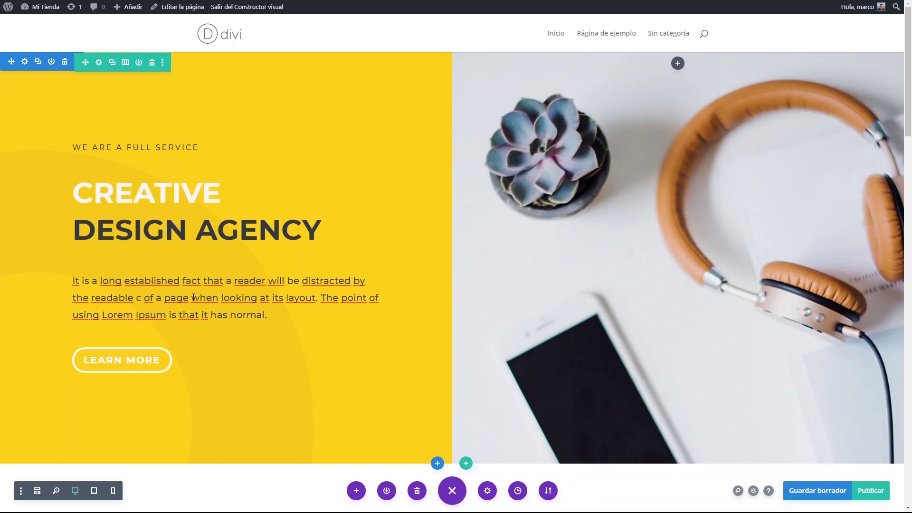
text(text)
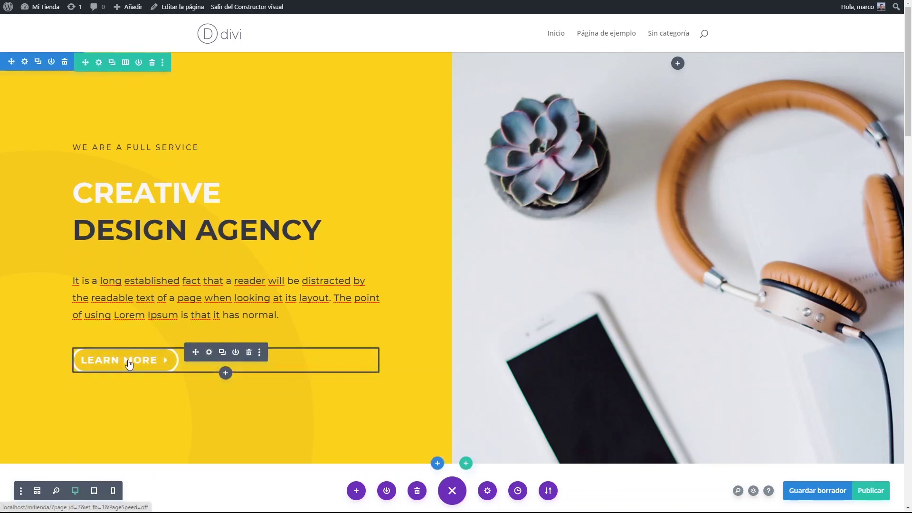
Step: Retype the word "the" in the Brand Identity description and remove the extra space
scroll(401, 280, down, 10)
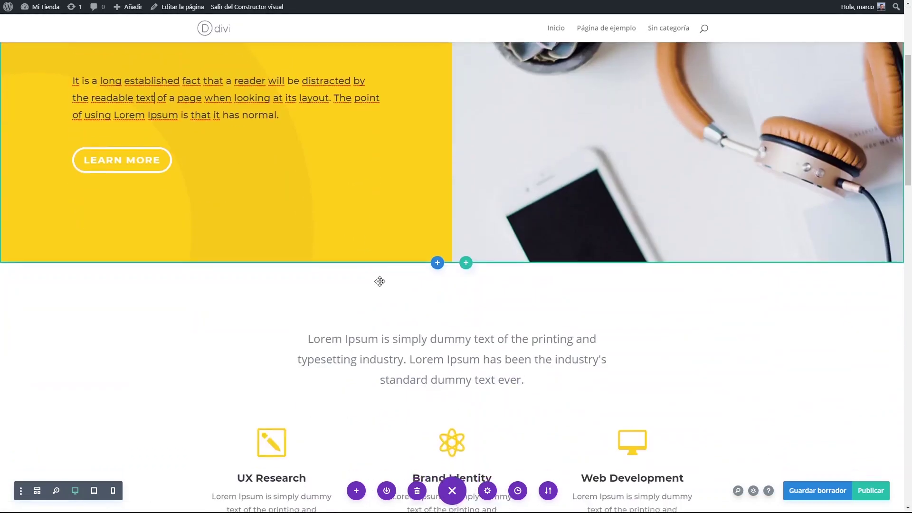
click(455, 270)
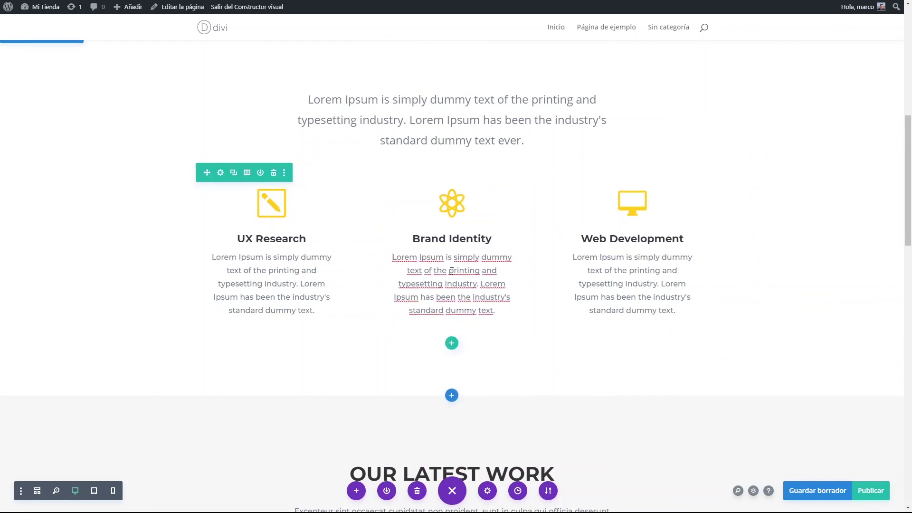
key(BackSpace)
key(BackSpace)
key(BackSpace)
text(the)
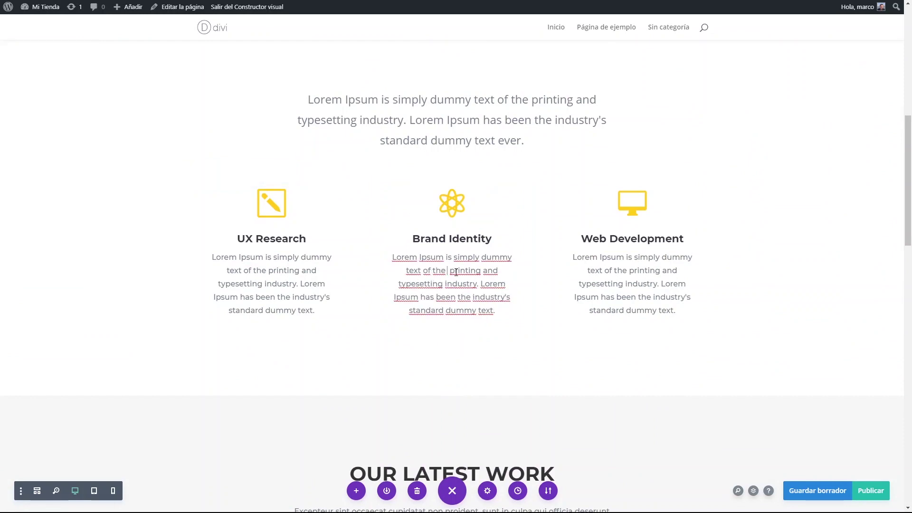
key(Delete)
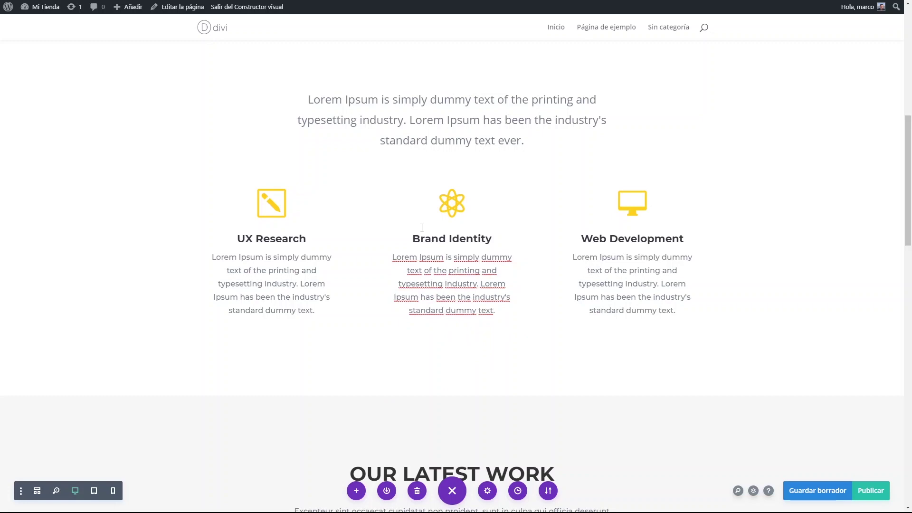
Step: Reduce the top padding of the section directly below the hero banner
scroll(415, 197, down, 7)
scroll(441, 235, down, 3)
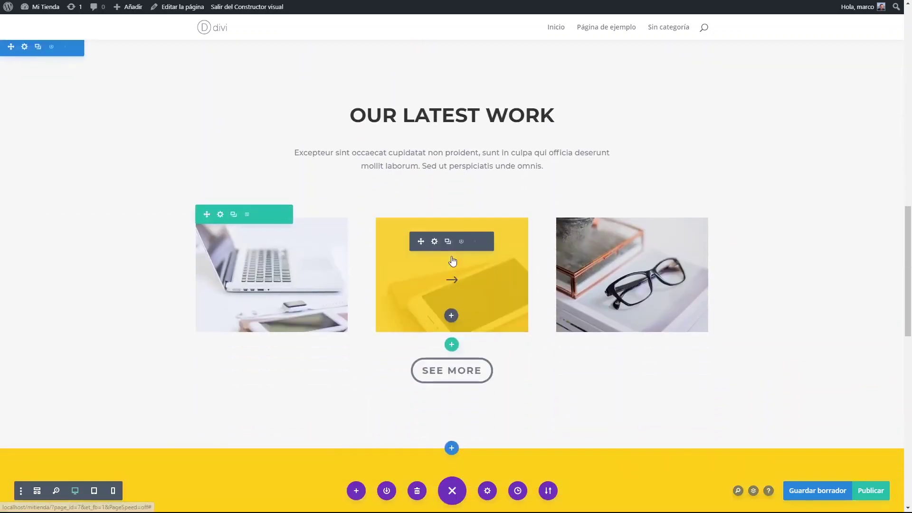
scroll(411, 208, up, 13)
scroll(407, 210, up, 5)
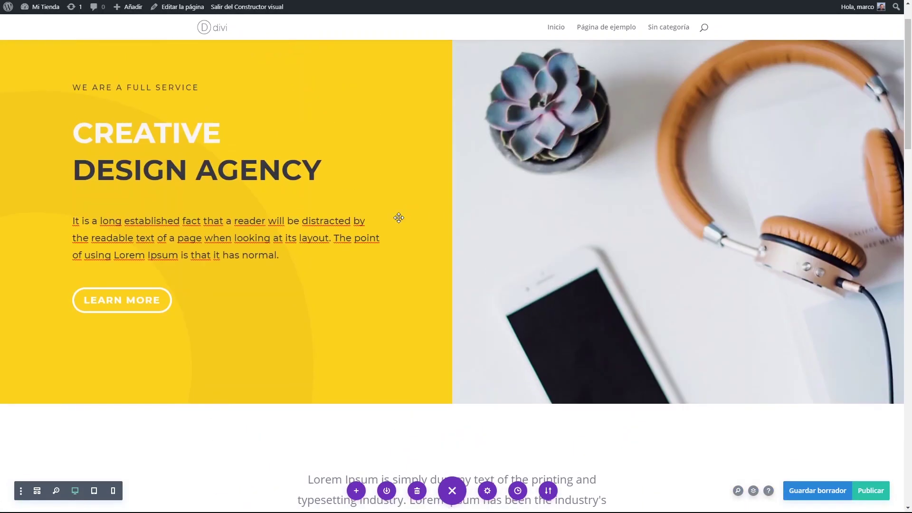
scroll(202, 204, up, 2)
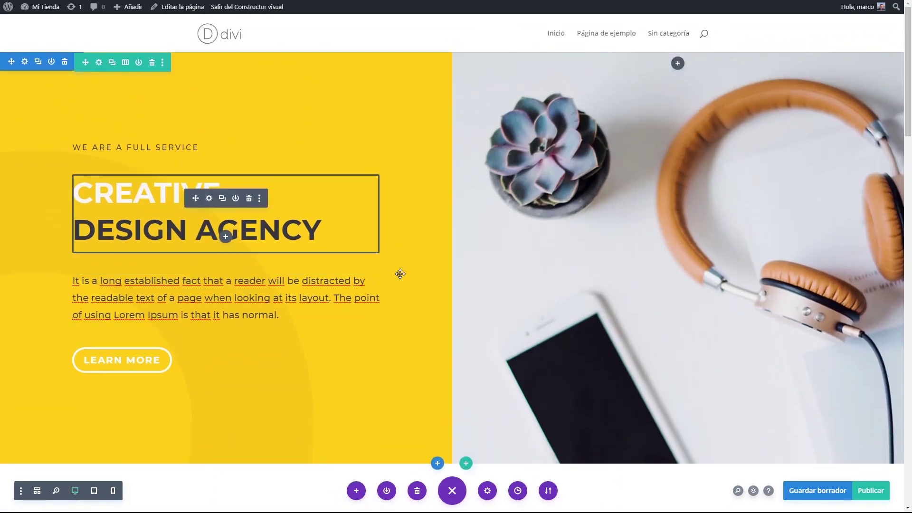
scroll(409, 283, down, 3)
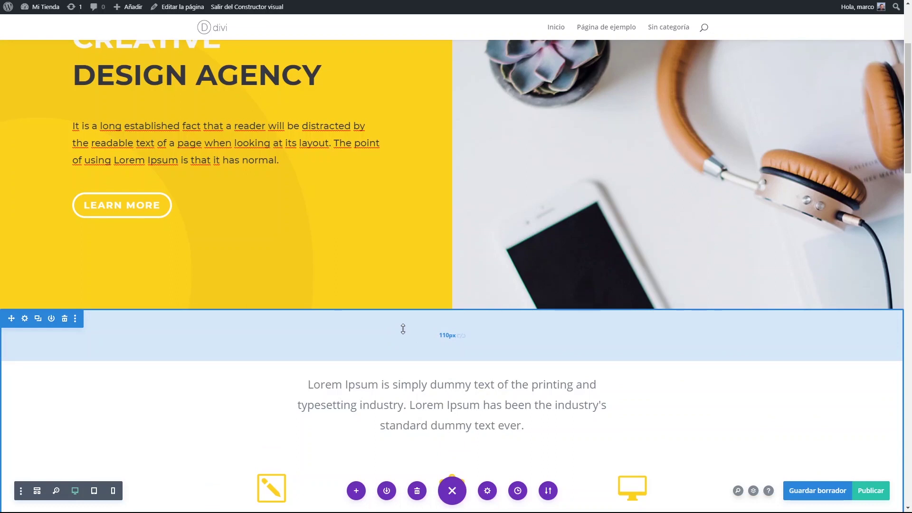
drag(403, 330, 412, 303)
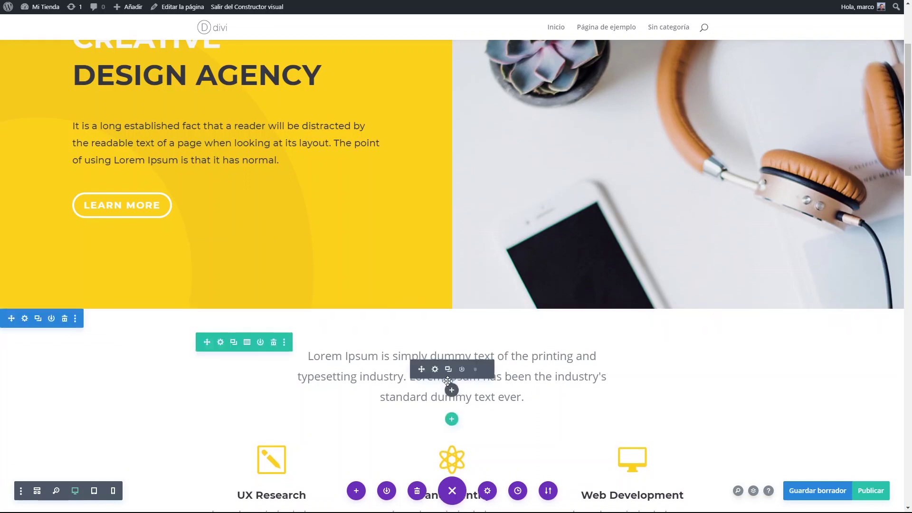
Step: Move the UX Research module into the Brand Identity column and return it to the first column
scroll(427, 365, down, 8)
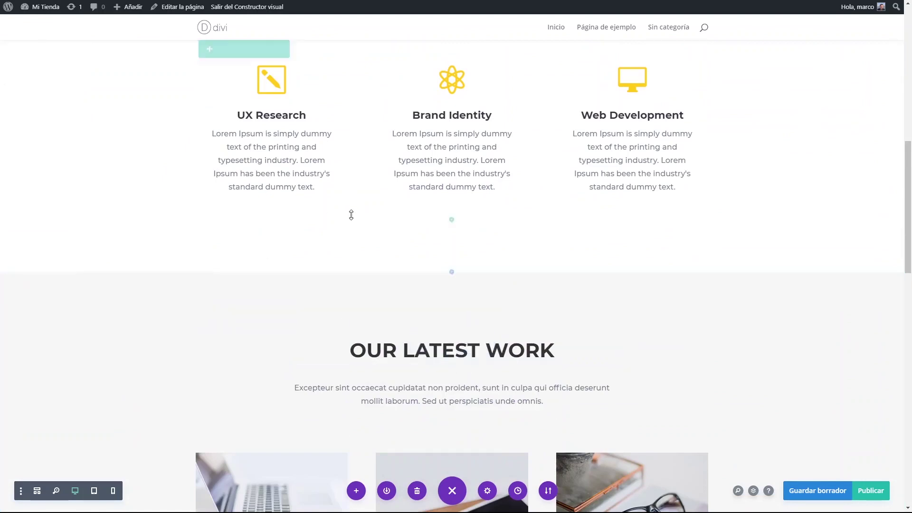
scroll(351, 215, up, 6)
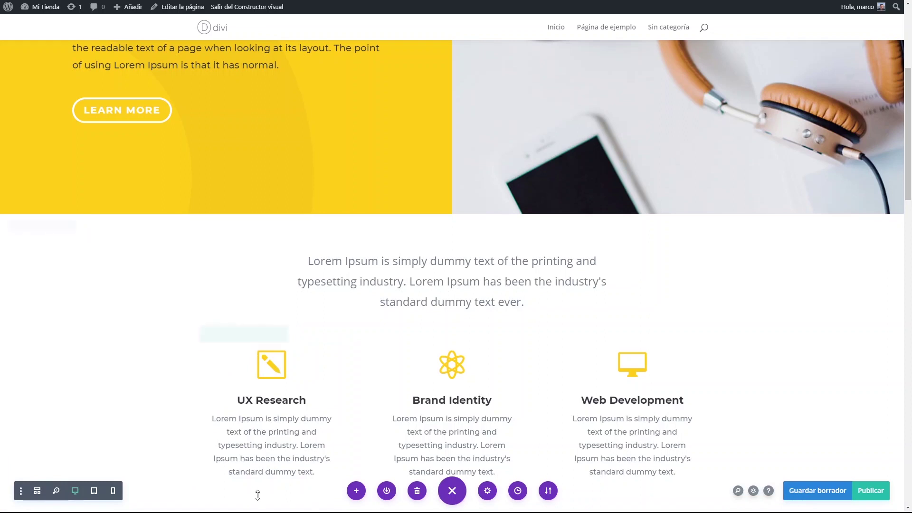
mouse_move(256, 365)
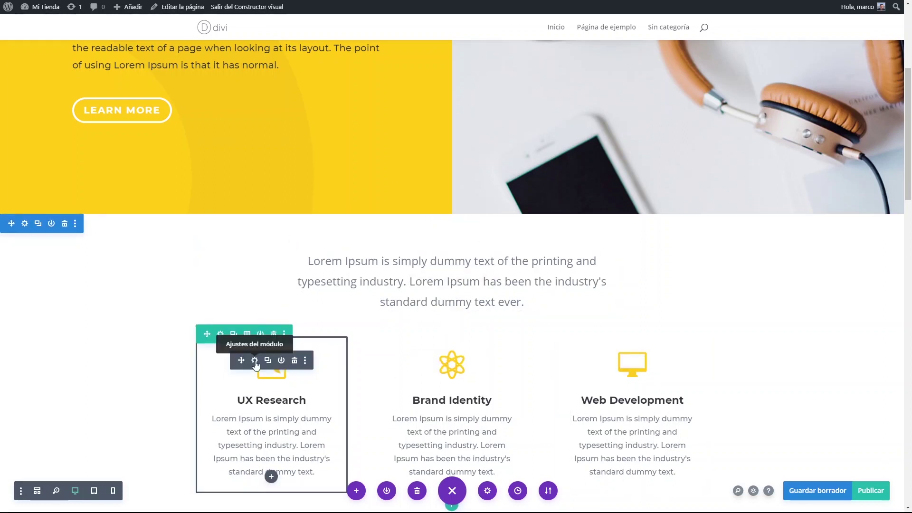
click(255, 364)
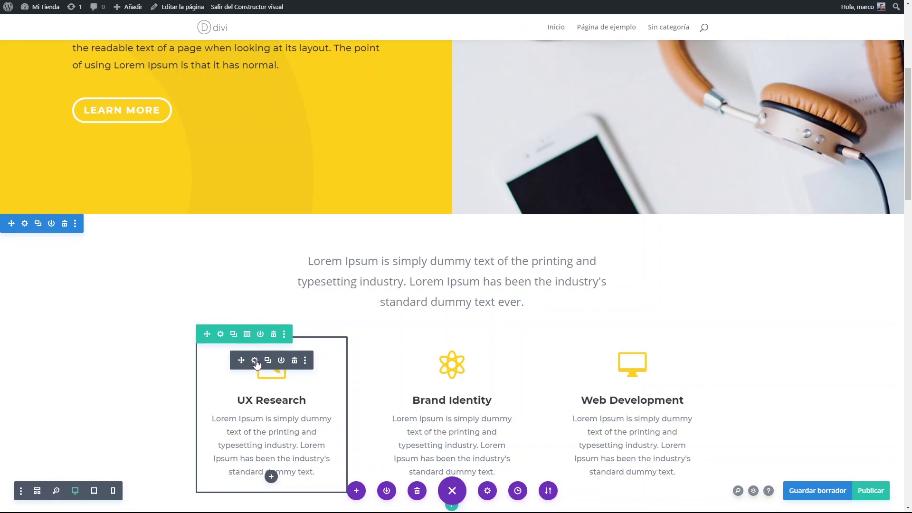
drag(241, 360, 499, 386)
scroll(499, 386, down, 5)
scroll(475, 332, up, 3)
drag(407, 266, 258, 260)
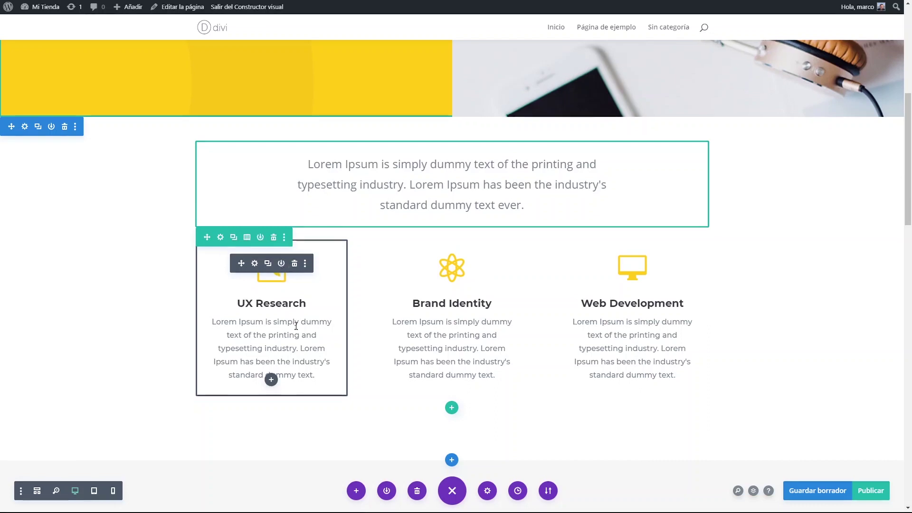
Step: Browse the UX Research module's additional options and lock the module
scroll(297, 321, down, 5)
scroll(332, 285, up, 4)
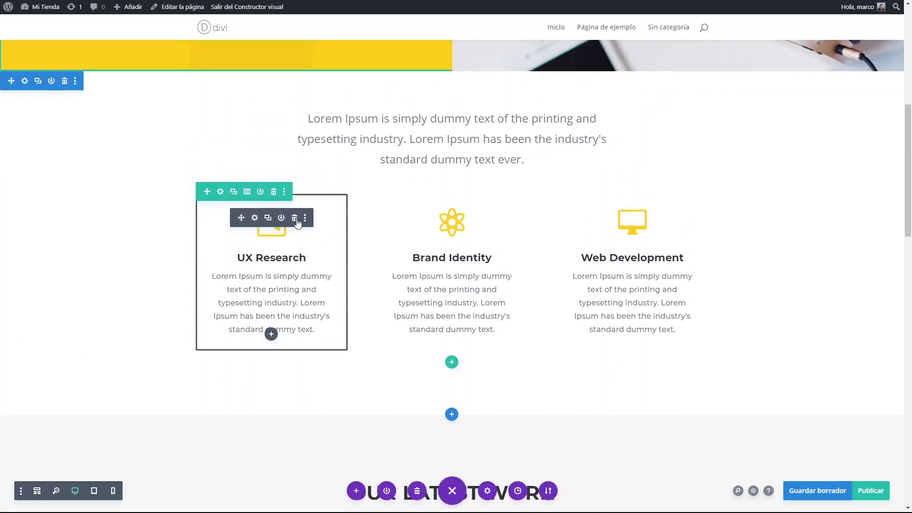
click(305, 219)
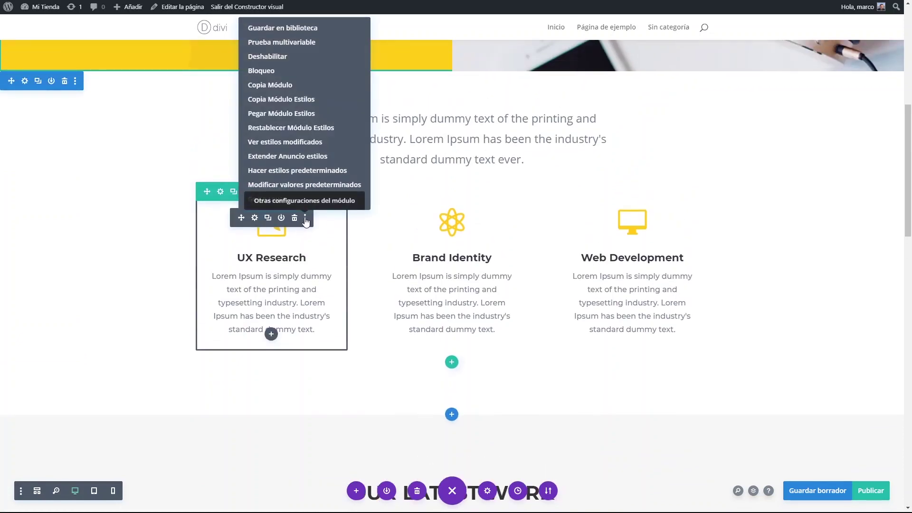
click(305, 219)
right_click(274, 265)
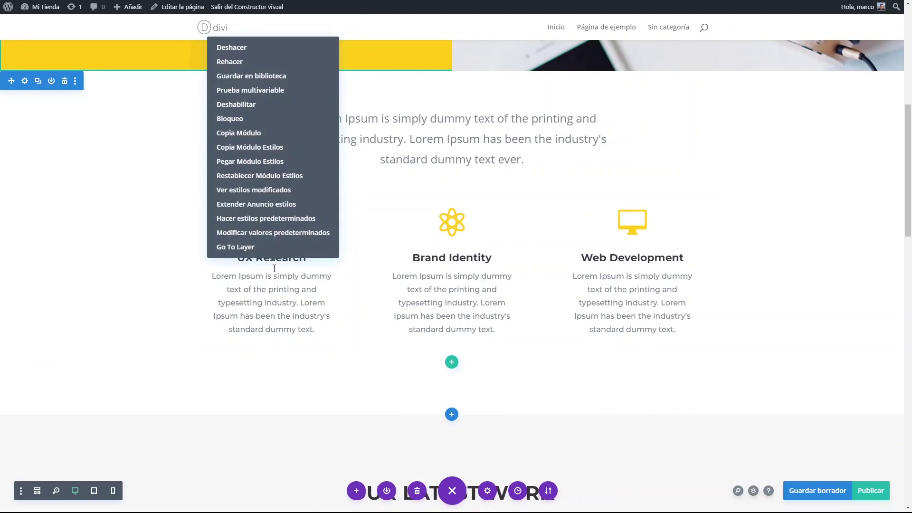
click(274, 265)
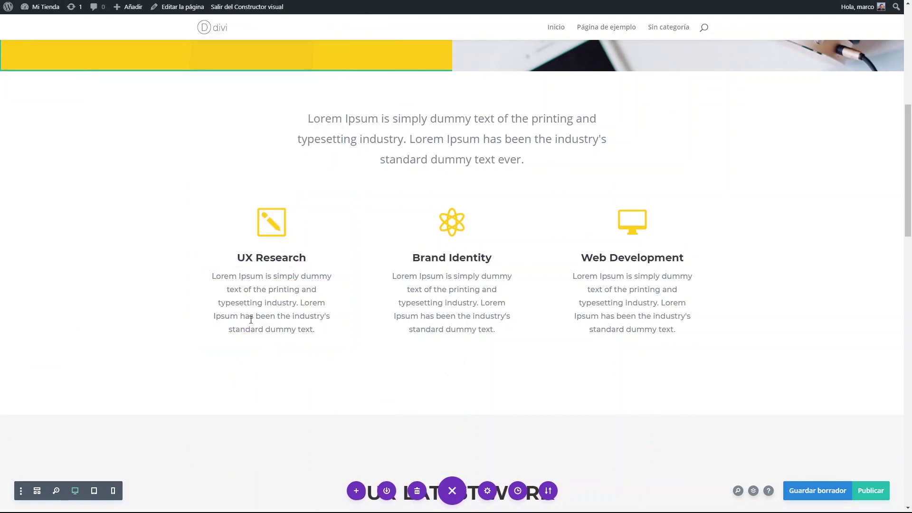
mouse_move(244, 270)
click(305, 219)
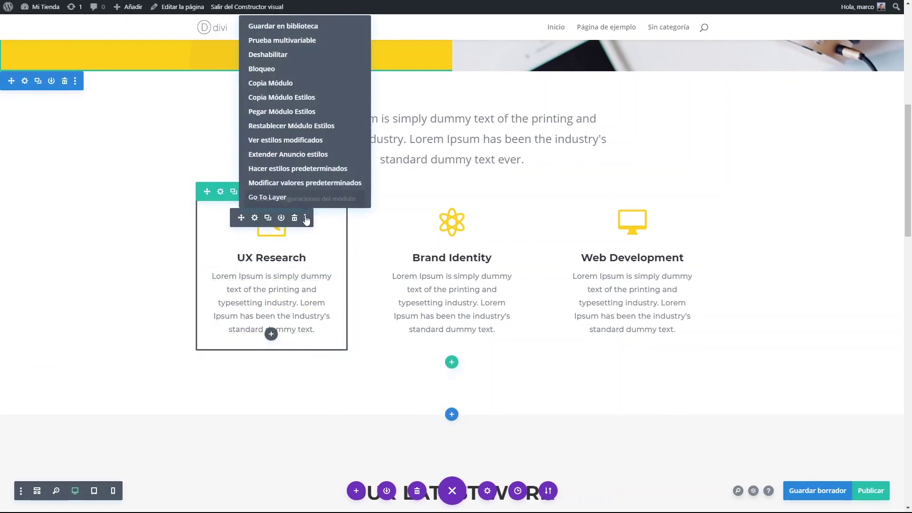
click(270, 69)
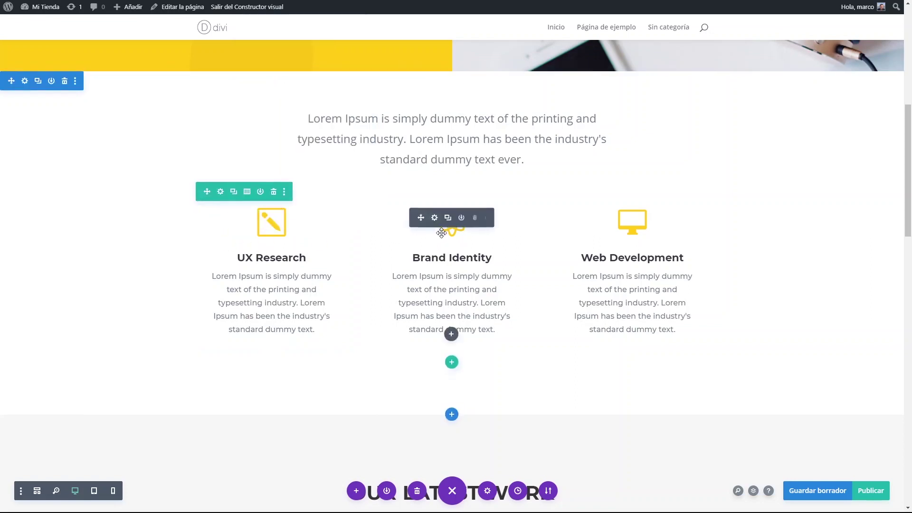
Step: Try to move the locked UX Research module and unlock it again
drag(402, 212, 270, 247)
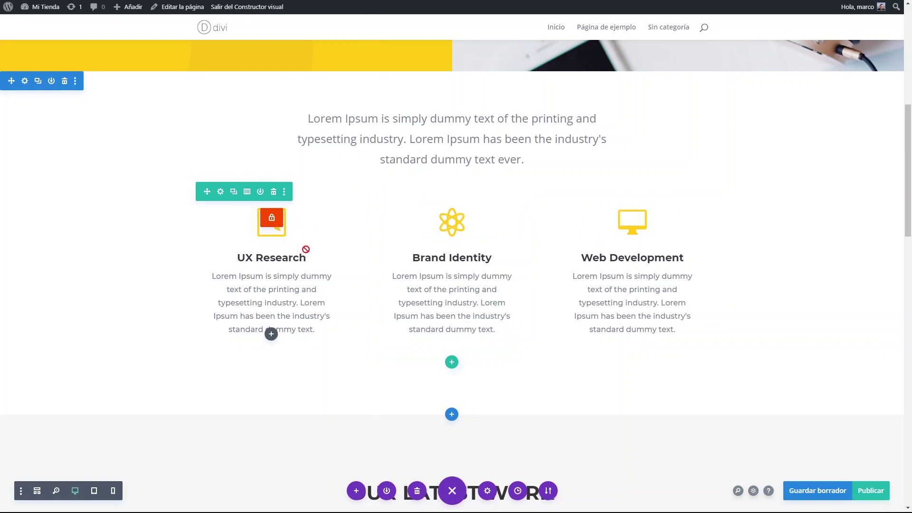
drag(323, 232, 300, 253)
drag(277, 217, 265, 232)
right_click(270, 221)
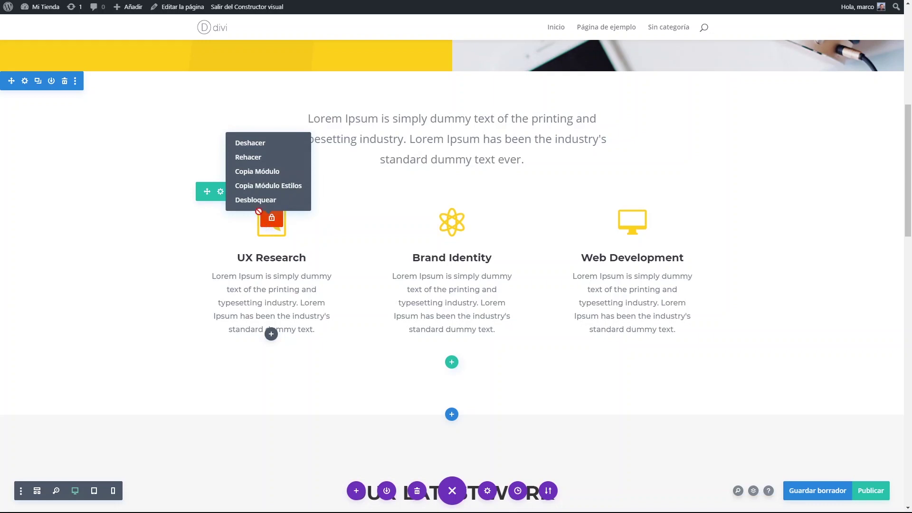
click(255, 200)
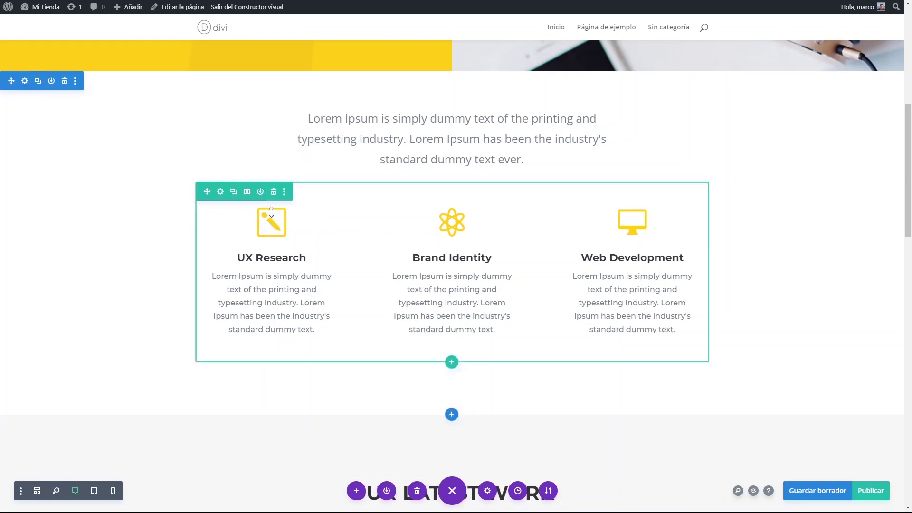
right_click(272, 238)
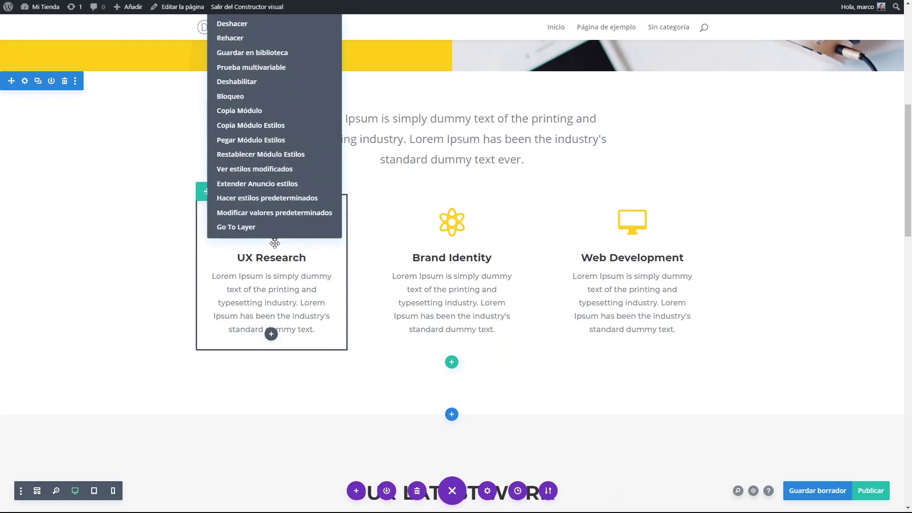
click(272, 295)
click(269, 234)
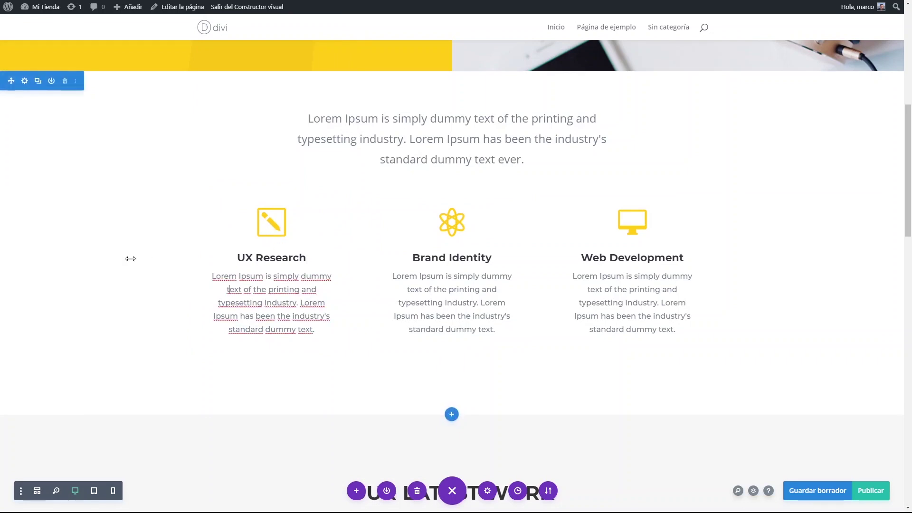
Step: Open the settings of the UX Research module and make the settings window taller
mouse_move(270, 329)
click(255, 218)
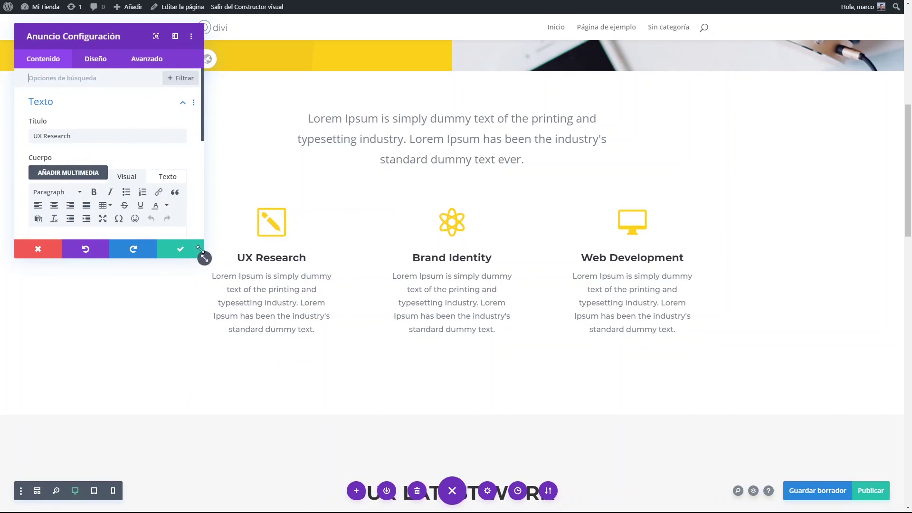
drag(75, 38, 94, 88)
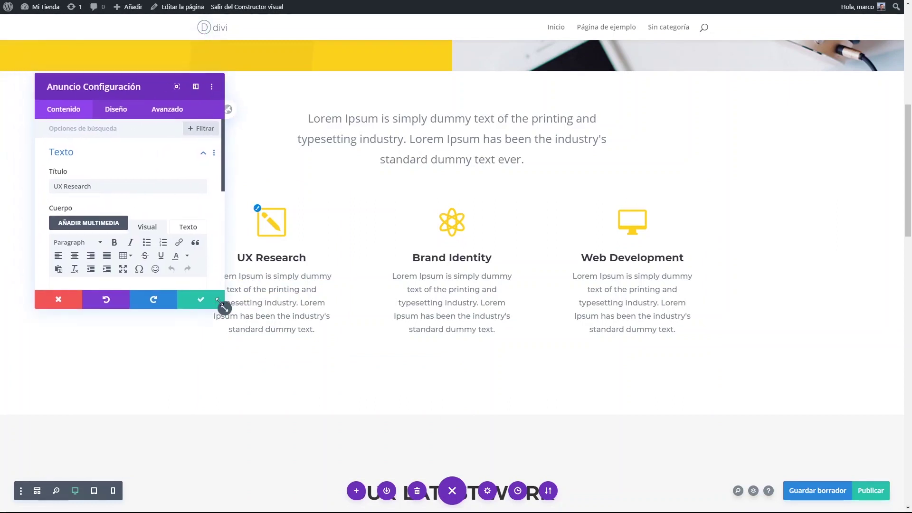
drag(227, 317, 223, 441)
Step: Dock the module settings window beside the page, release it as a floating window over the page, and widen it
drag(98, 88, 2, 86)
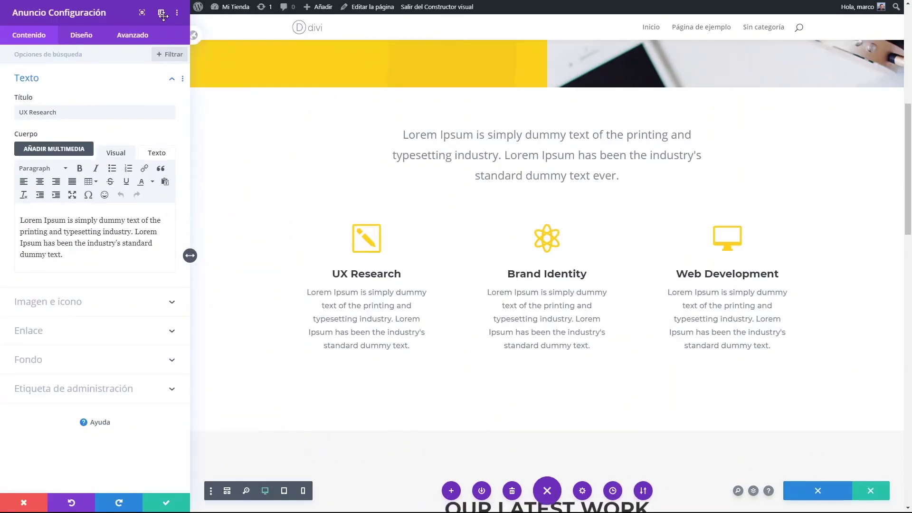
drag(117, 17, 655, 59)
drag(726, 413, 808, 412)
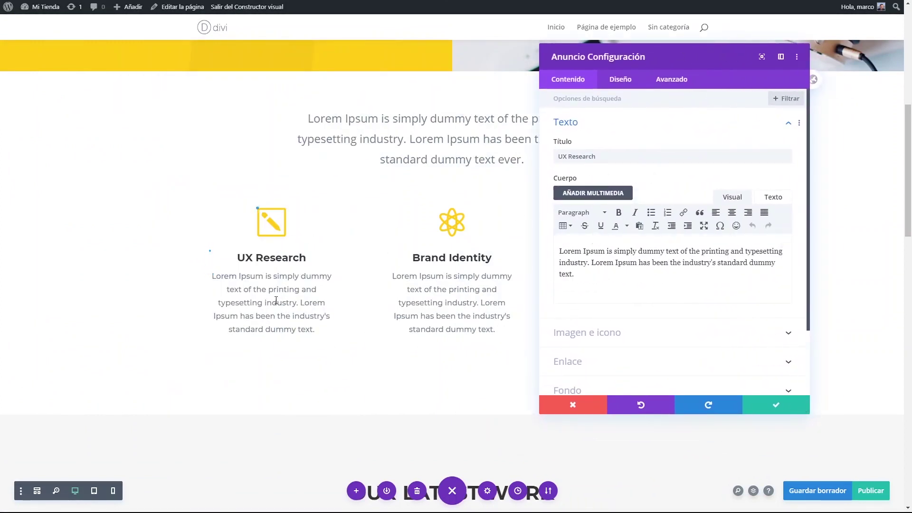
drag(660, 58, 536, 42)
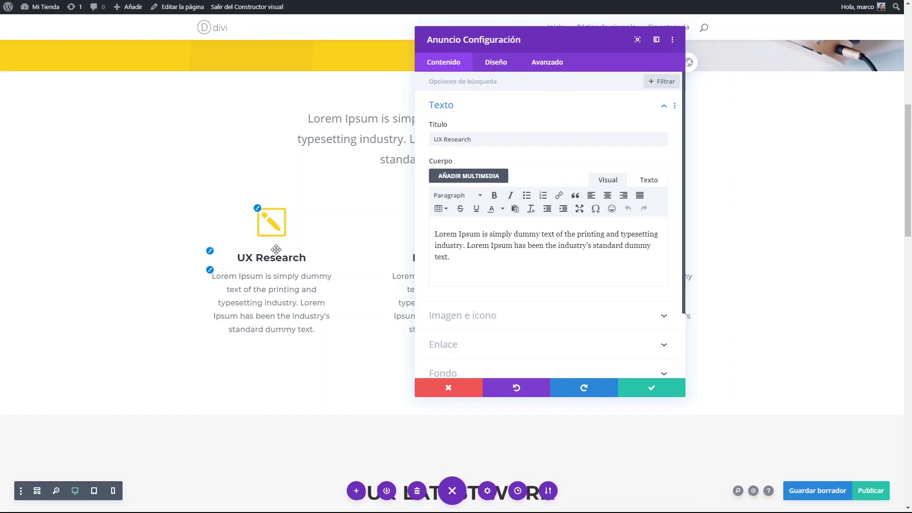
mouse_move(505, 127)
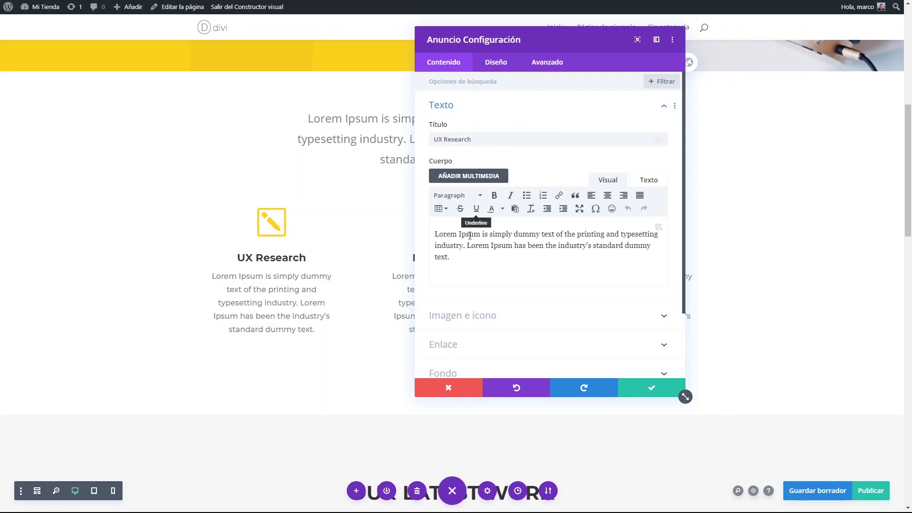
scroll(295, 235, down, 5)
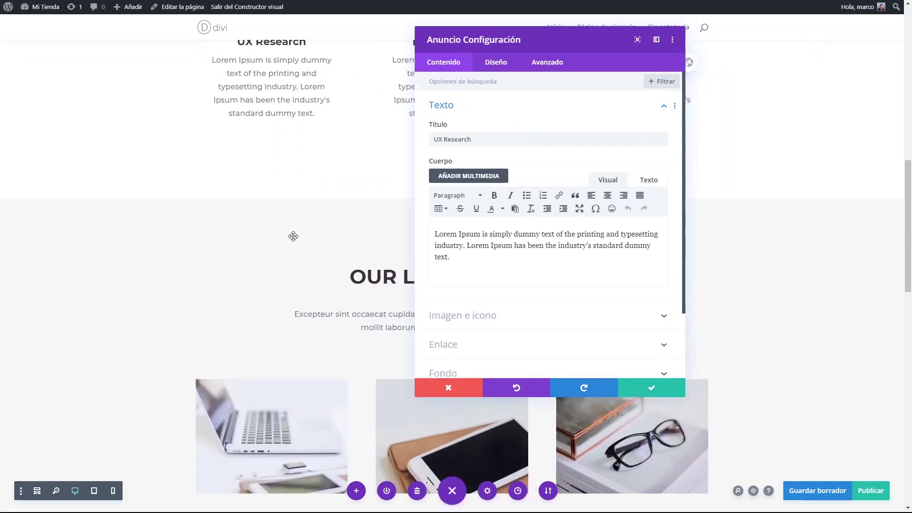
Step: Set the UX Research module's title to "Investigación UX" and show and hide the title option's help text
scroll(295, 368, up, 5)
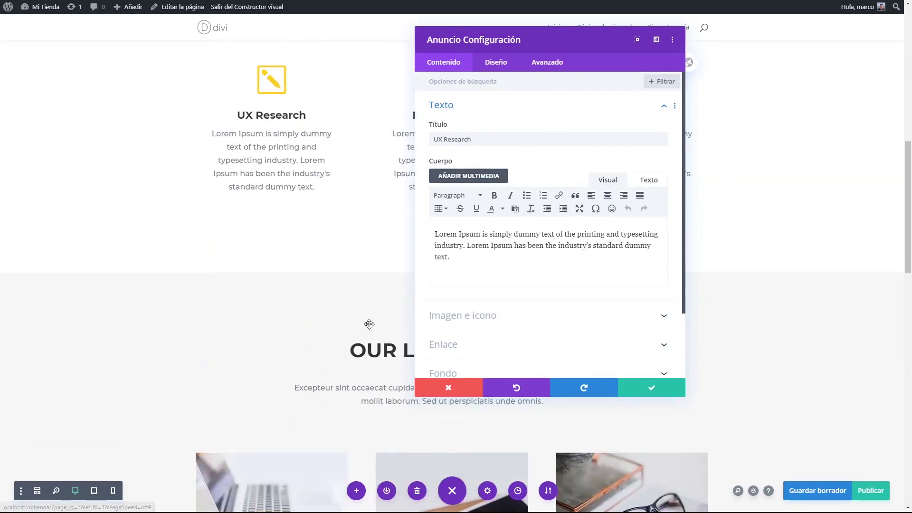
click(479, 138)
key(ctrl+a)
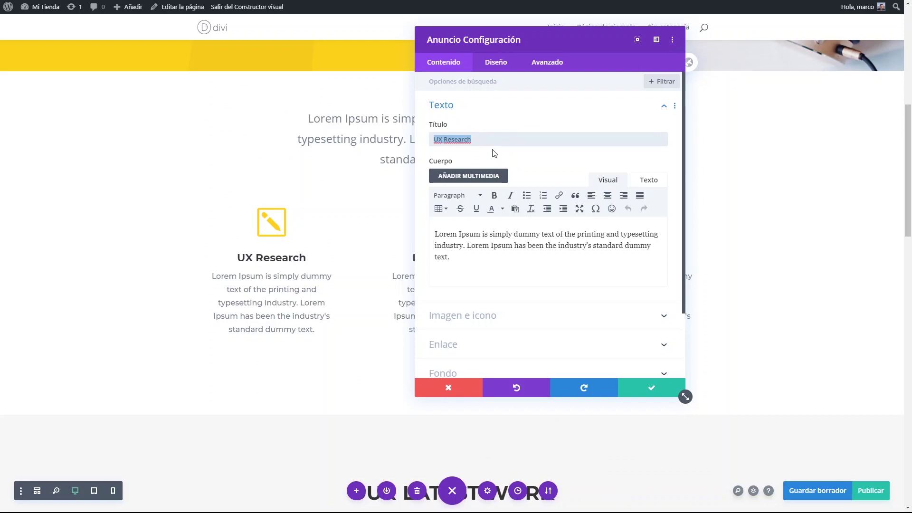
text(Investigación)
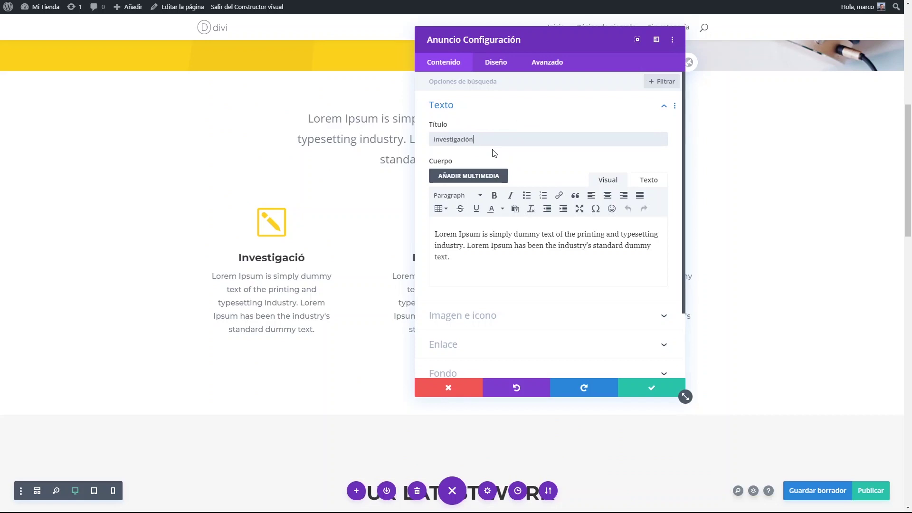
text( UX)
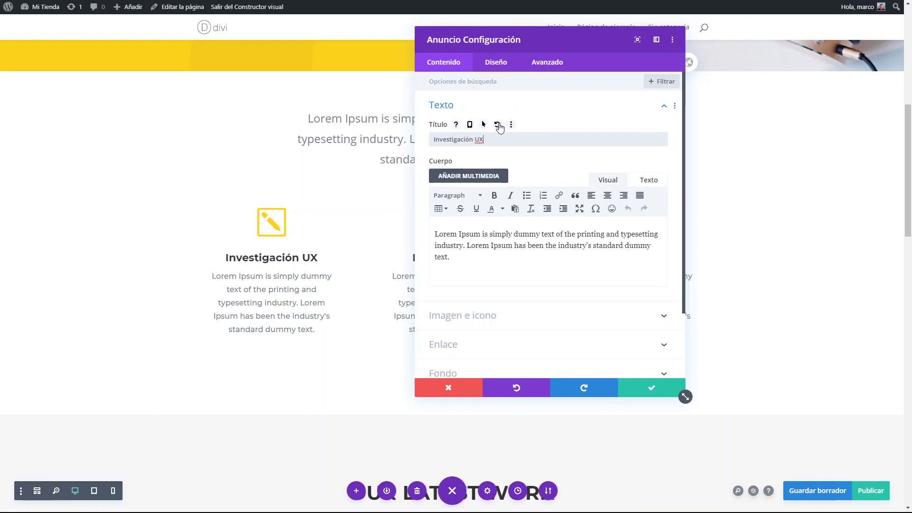
click(456, 125)
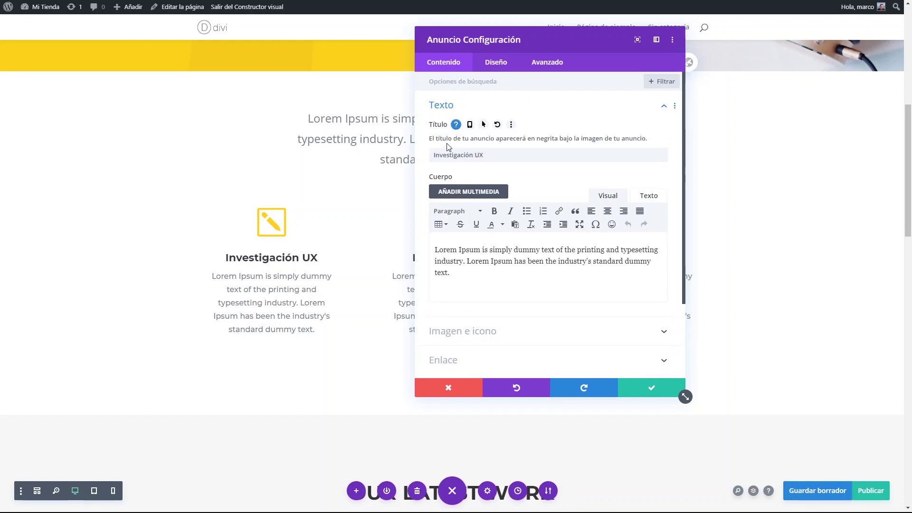
click(455, 126)
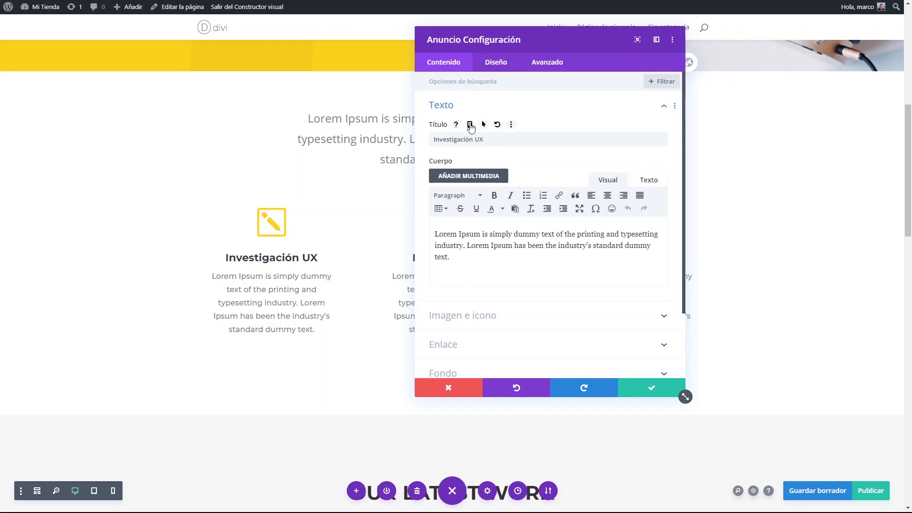
Step: Enable per-device versions of the title, move the settings window off the phone preview, and set the phone title to "Inv. UX"
click(470, 124)
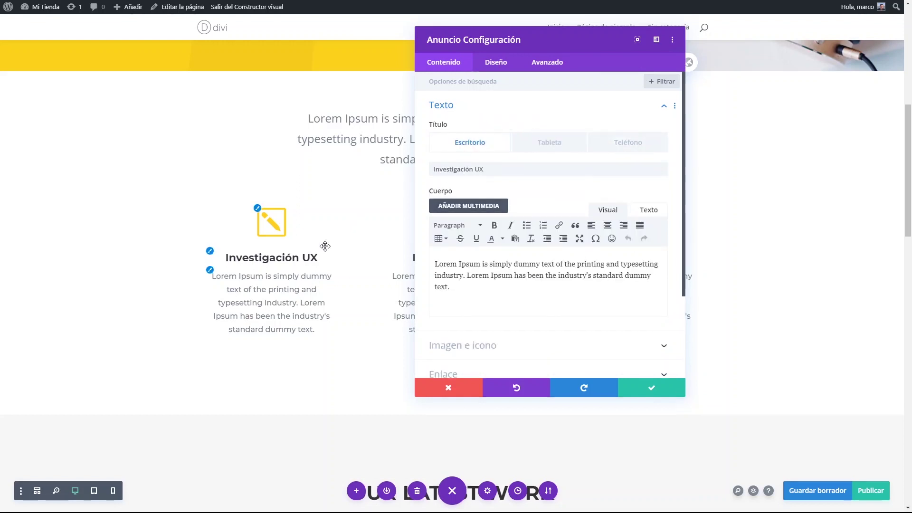
click(630, 139)
drag(513, 40, 684, 42)
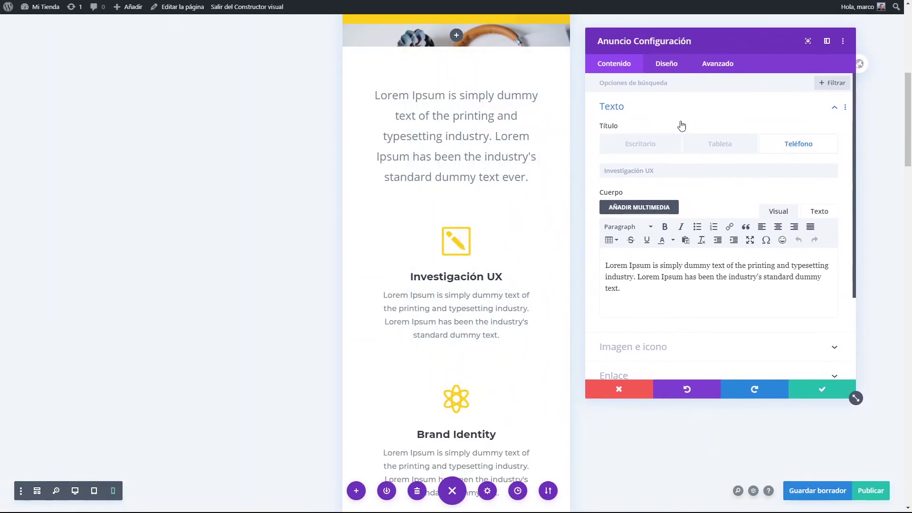
click(624, 170)
text(Inv. UX)
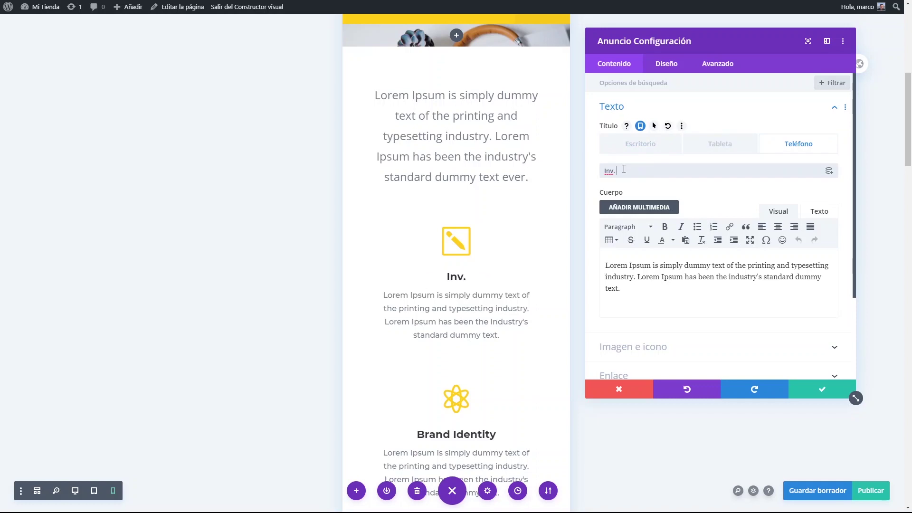
Step: Compare the title's desktop and phone versions on the page, and close the per-device title options
click(666, 151)
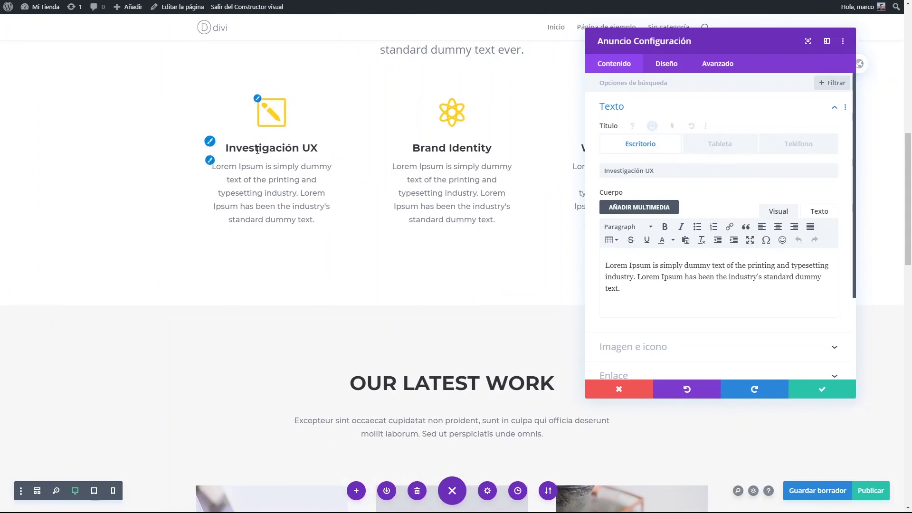
click(798, 143)
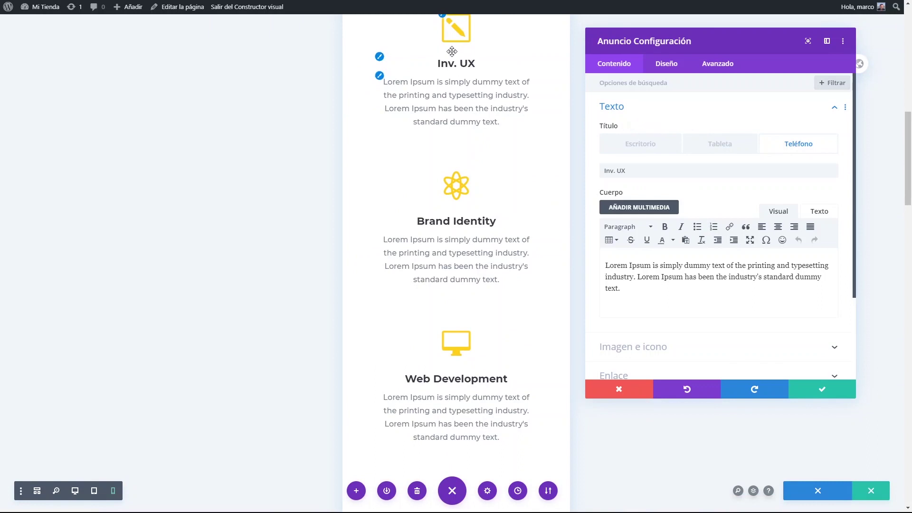
mouse_move(707, 148)
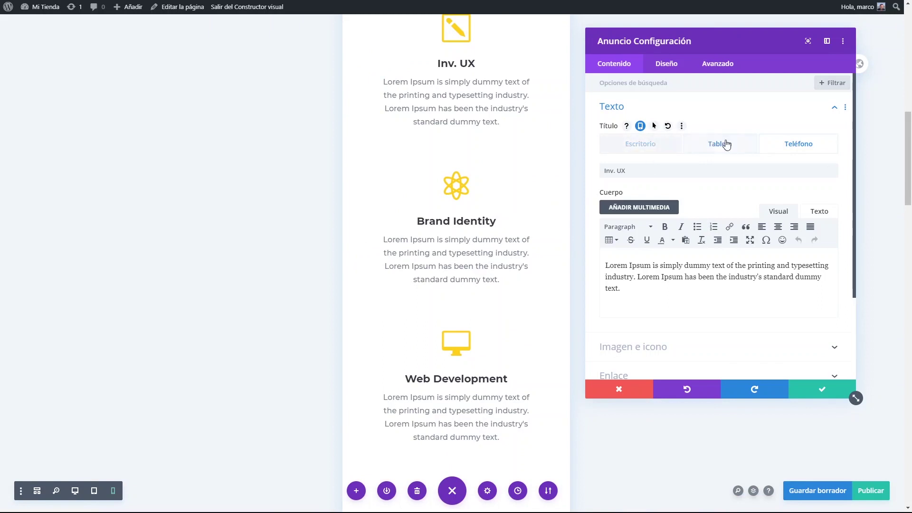
click(640, 126)
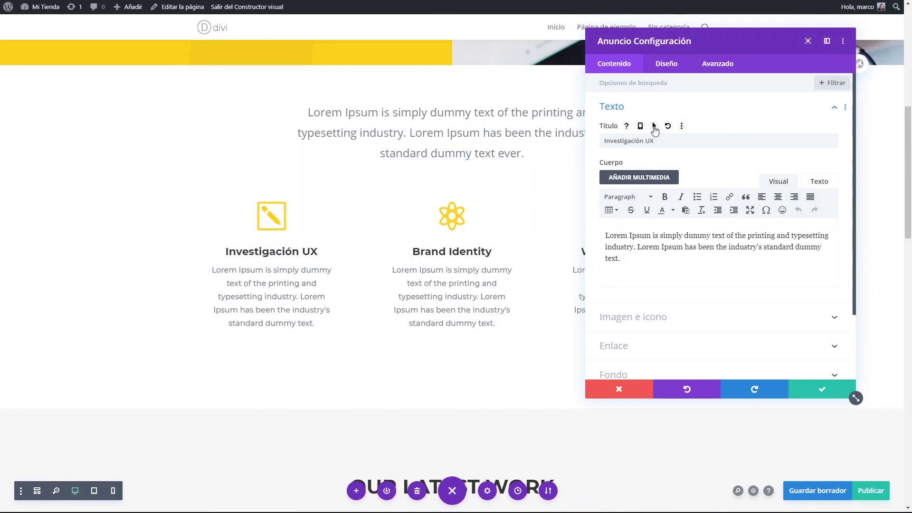
Step: Enable the hover version of the title, set it to "Inv. UX", and compare it with the desktop version
click(653, 126)
click(756, 144)
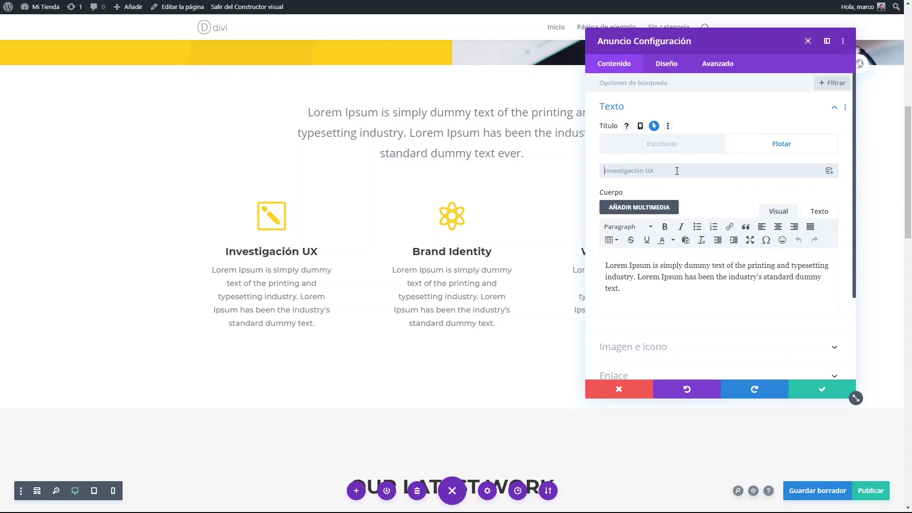
text(Inv. UX)
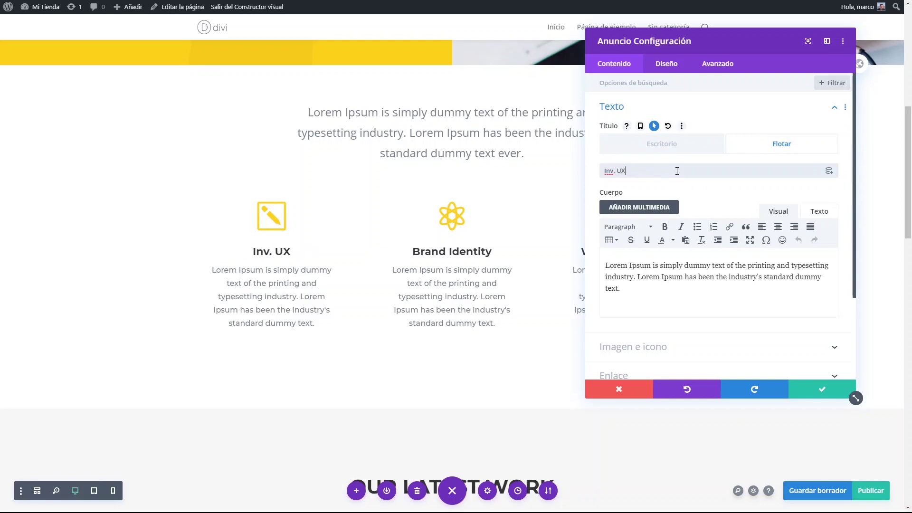
click(614, 146)
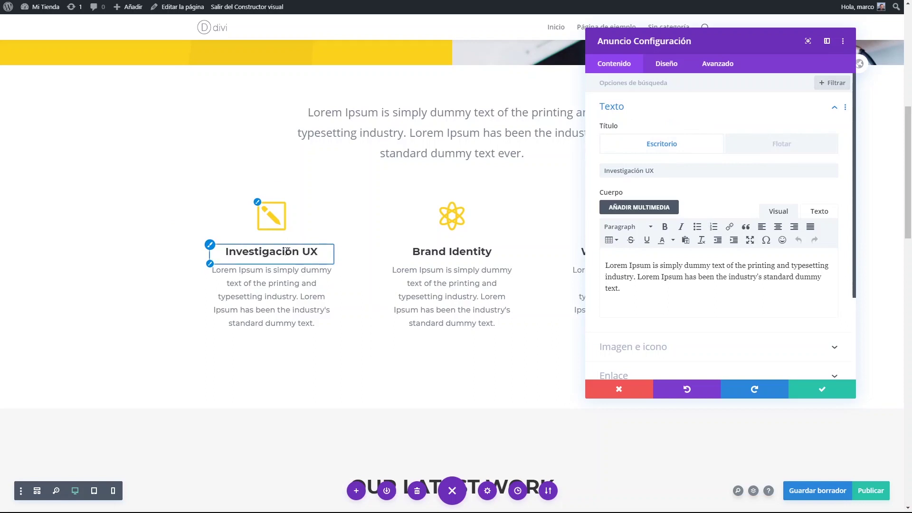
click(774, 145)
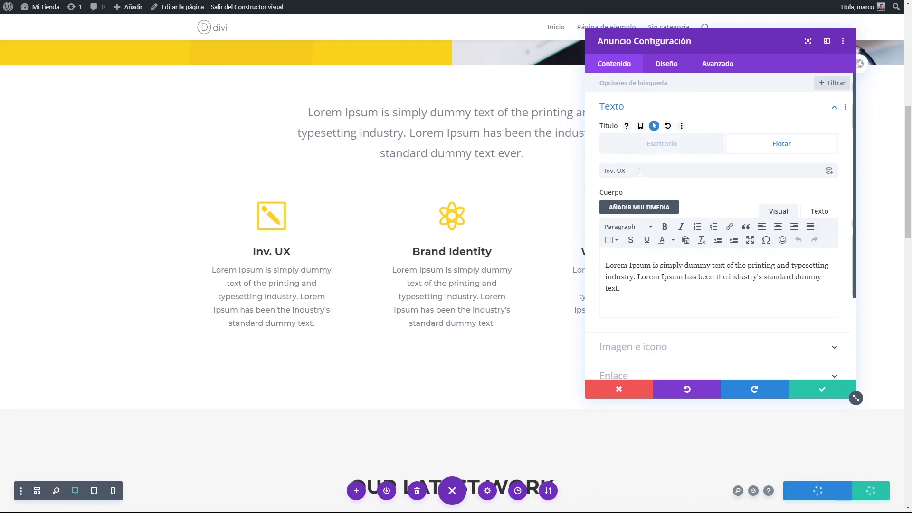
Step: Reset the hover version of the title and enter "Inv. UX" for it again
click(668, 127)
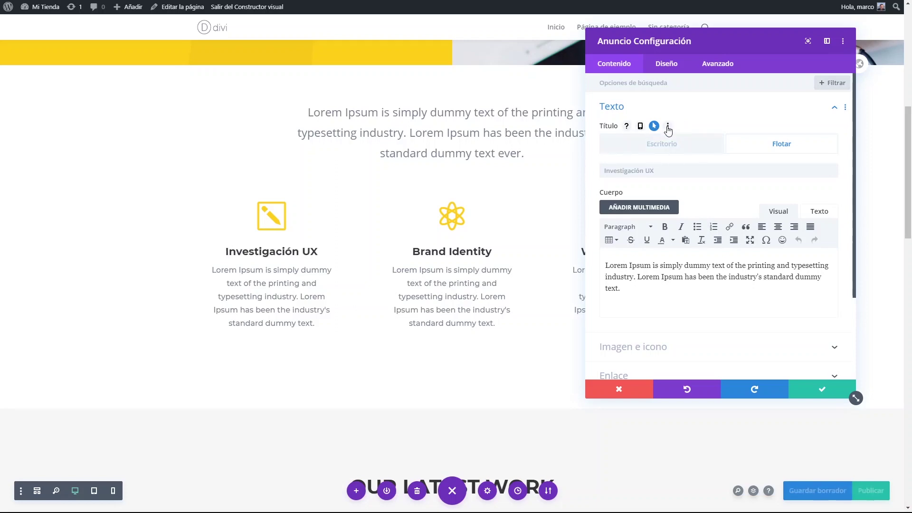
click(705, 151)
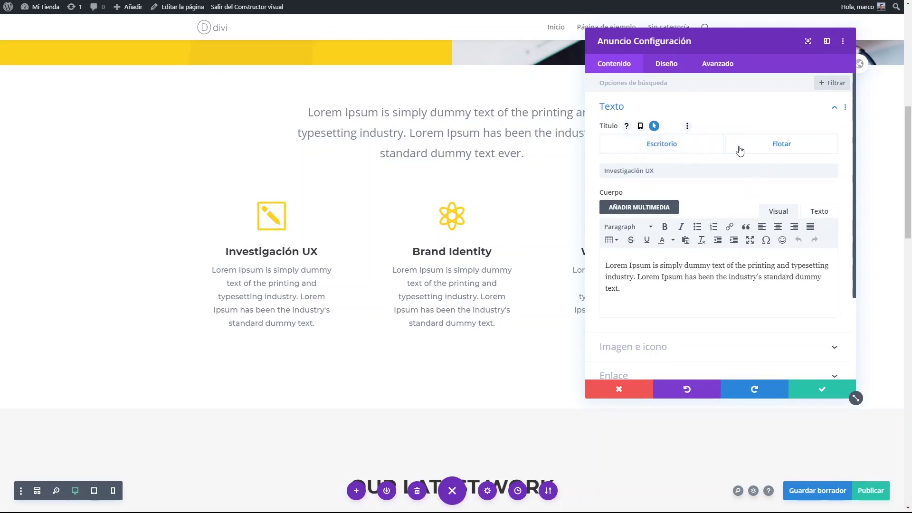
click(778, 150)
click(679, 171)
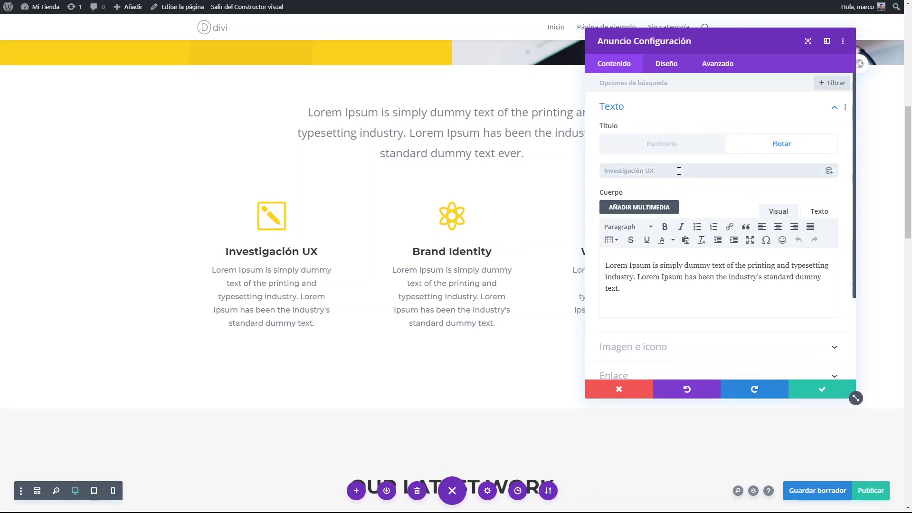
text(Inv. UX)
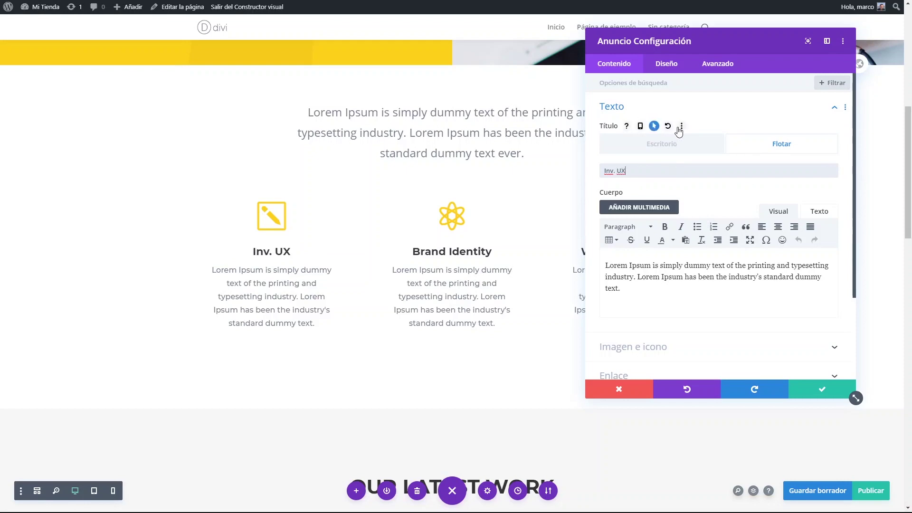
Step: Look at the title's additional options, collapse and reopen the text section, and highlight the body text
click(680, 126)
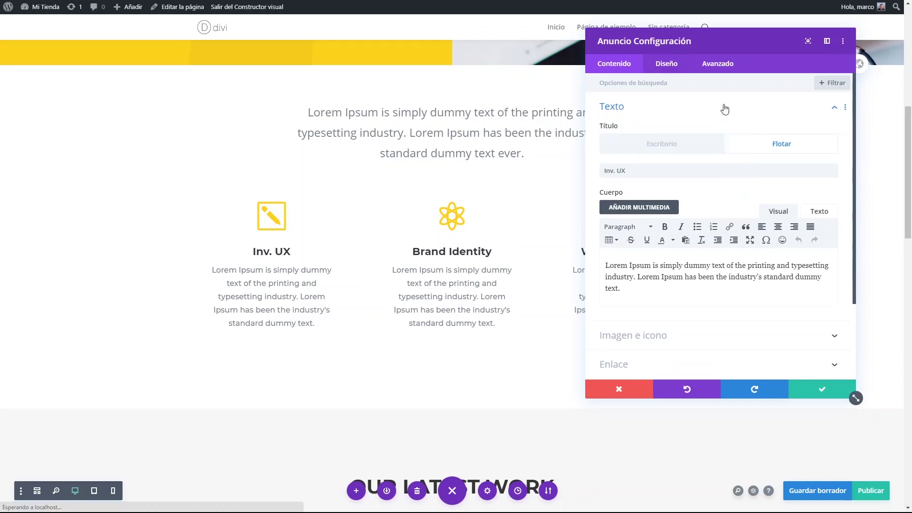
click(830, 109)
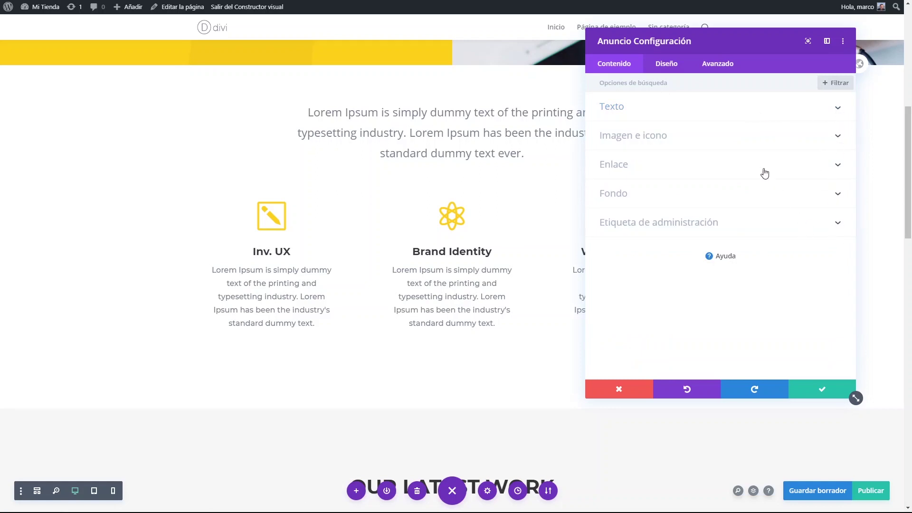
click(834, 108)
scroll(696, 186, down, 1)
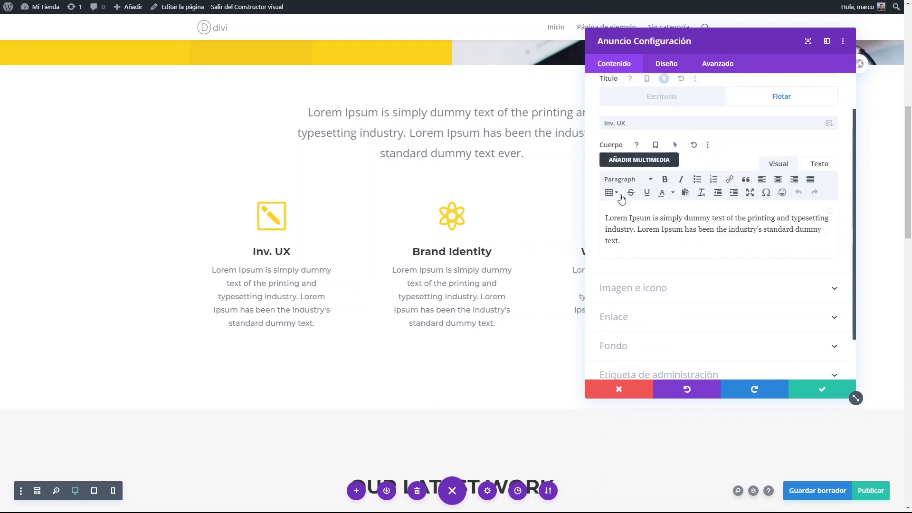
drag(827, 240, 613, 220)
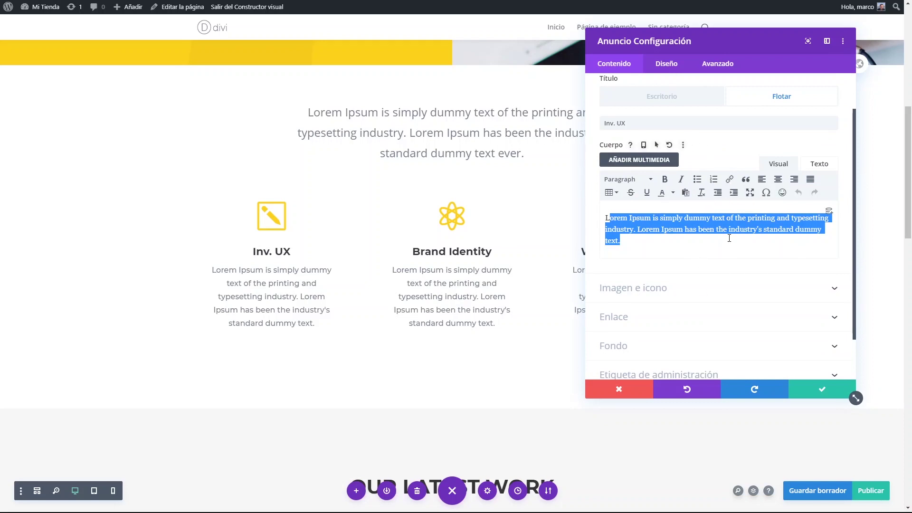
scroll(700, 255, down, 2)
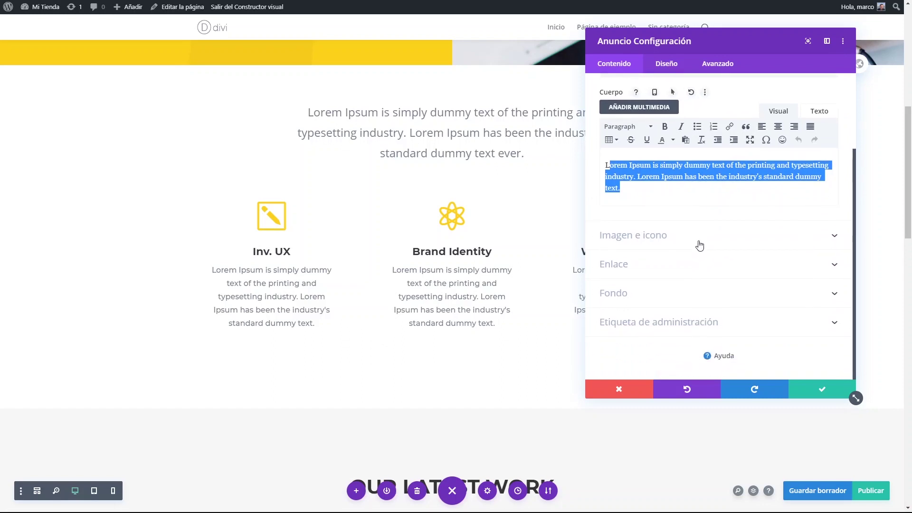
Step: Switch the module's icon use off and on again, and choose the circled double right arrow as its icon
click(665, 238)
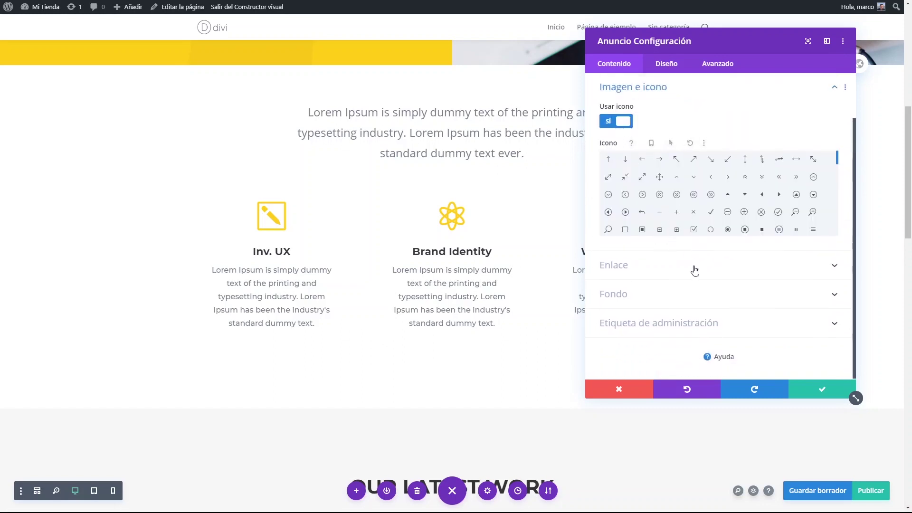
scroll(693, 269, up, 2)
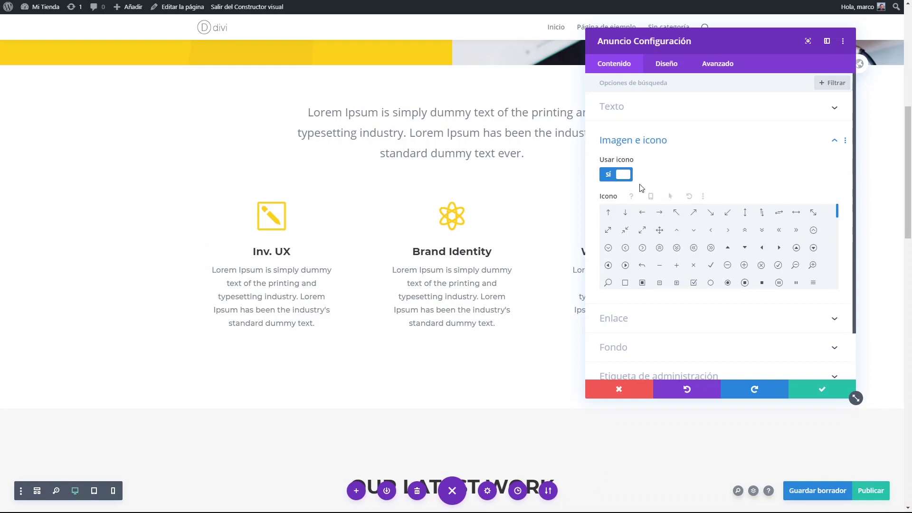
click(625, 176)
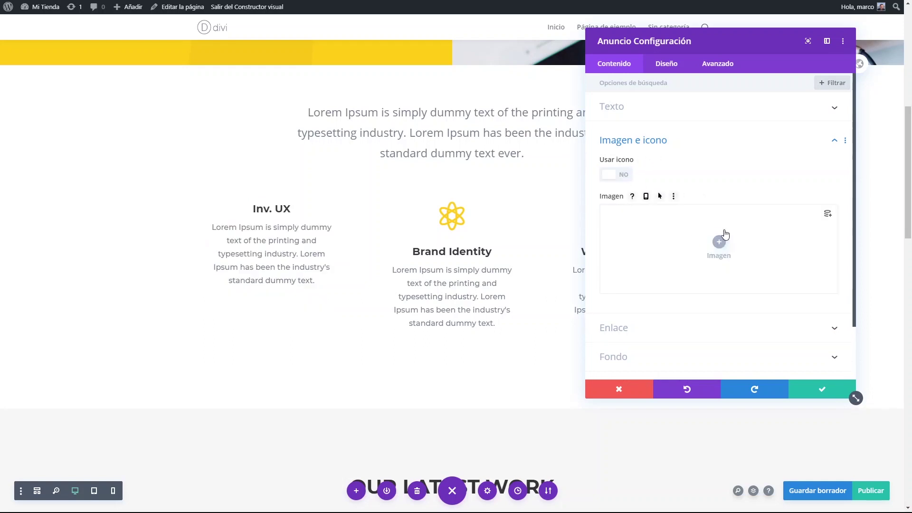
click(620, 176)
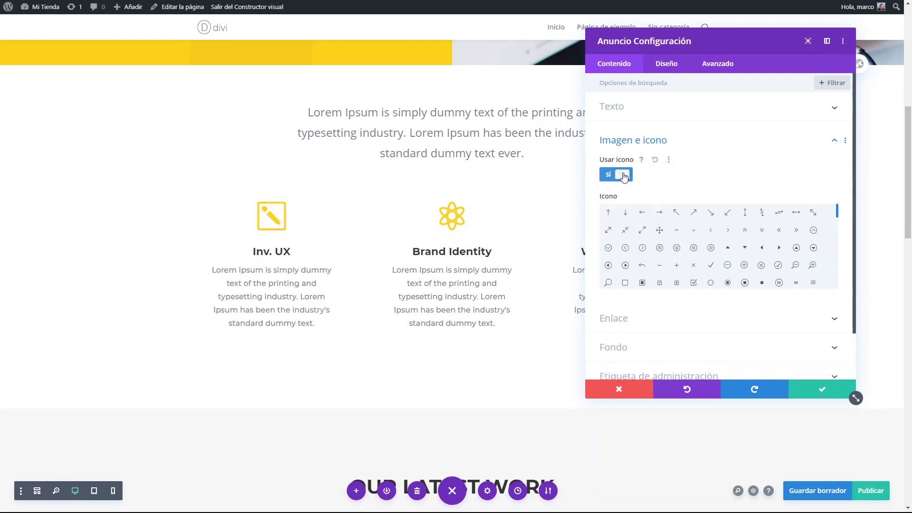
click(710, 247)
scroll(726, 280, down, 5)
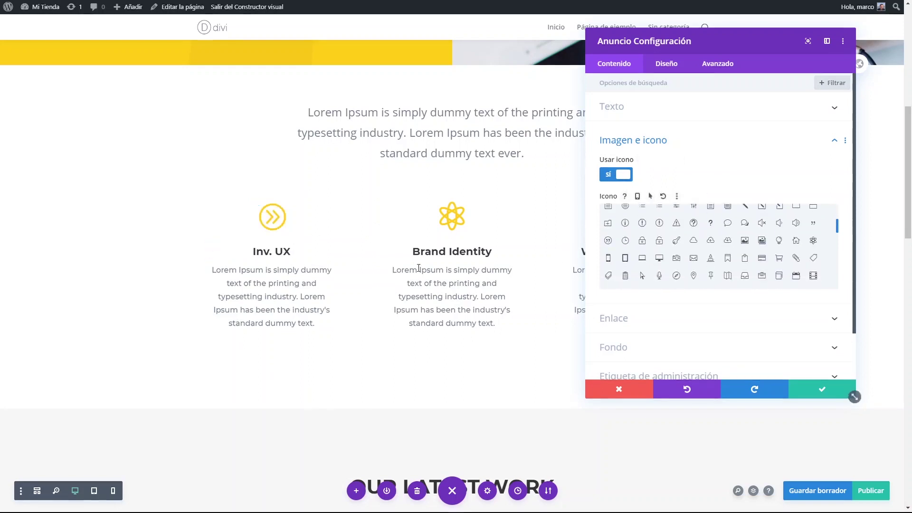
Step: Move the module settings window aside and examine the link options, including the title link's URL and target choices
drag(616, 46, 435, 74)
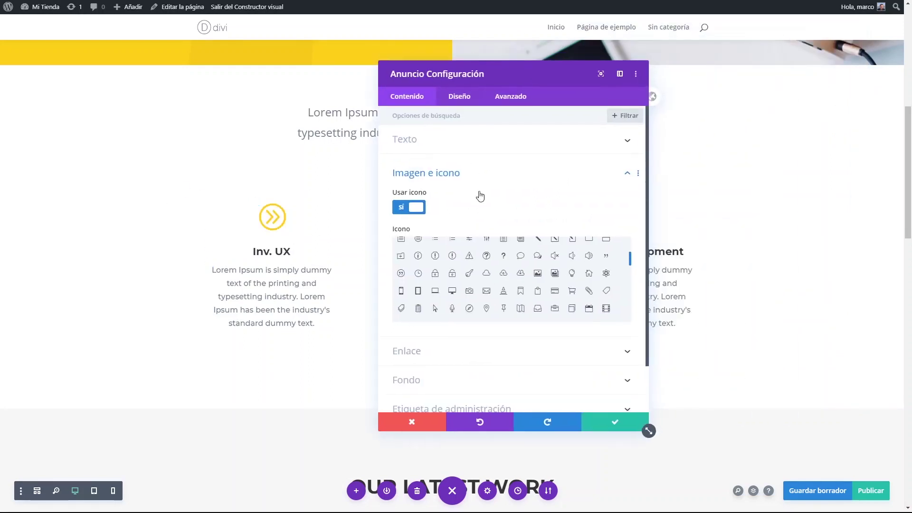
scroll(472, 342, down, 3)
click(466, 299)
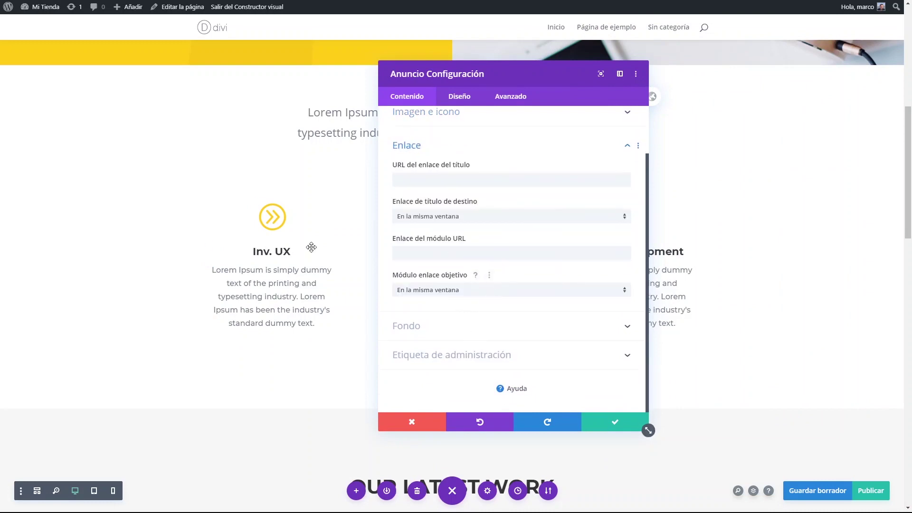
click(446, 177)
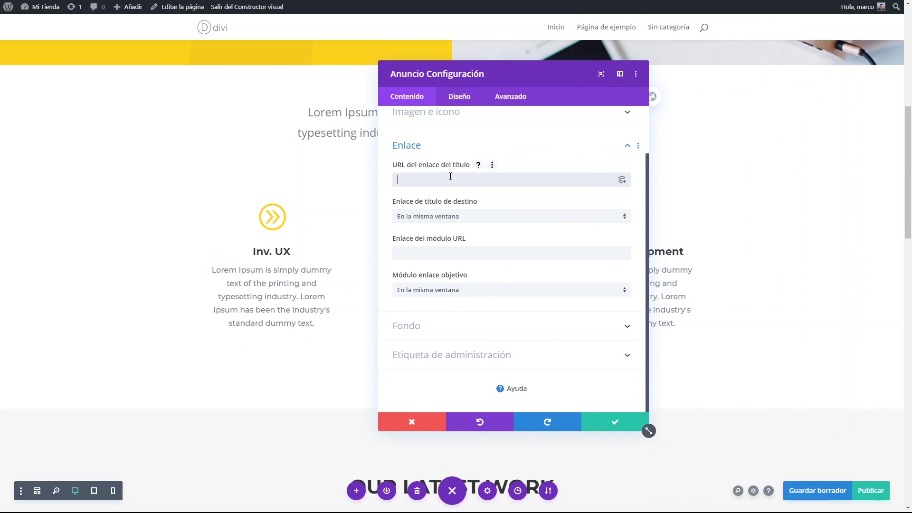
click(460, 218)
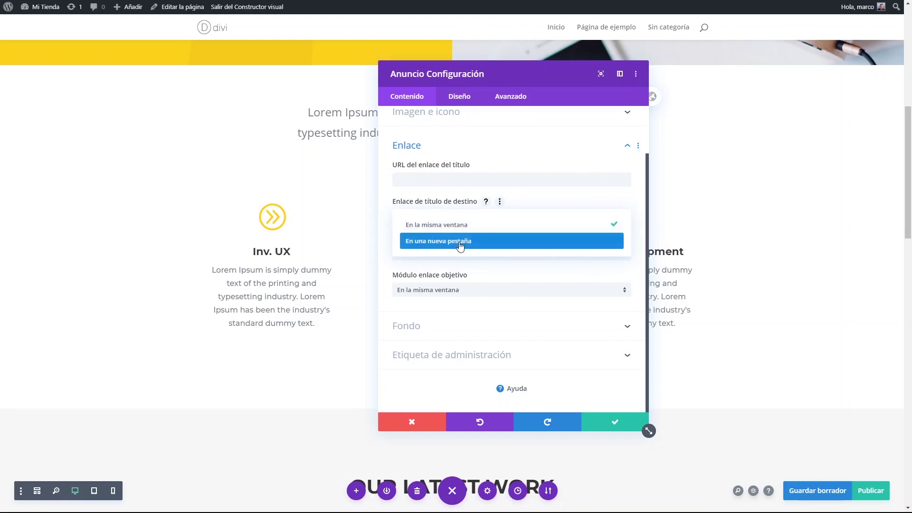
click(489, 252)
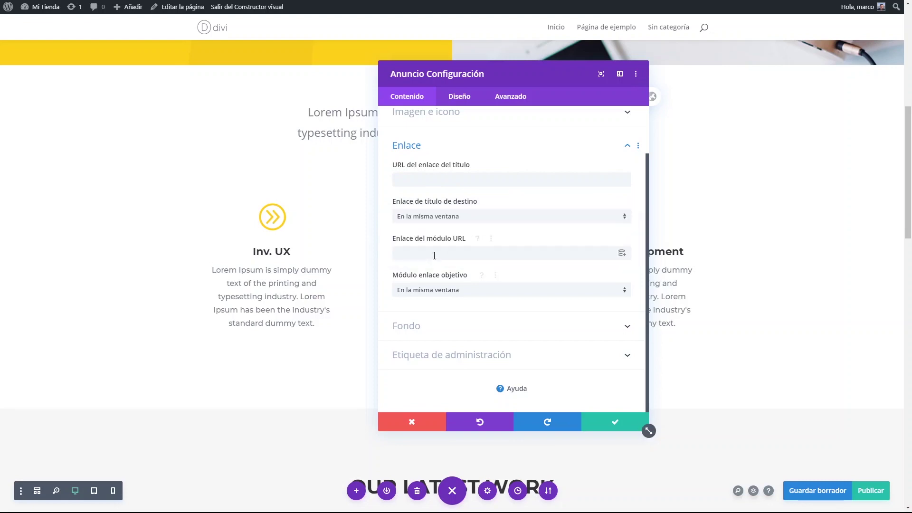
Step: Enable the hover version of the module's background and add the default gradient to its desktop version
click(434, 328)
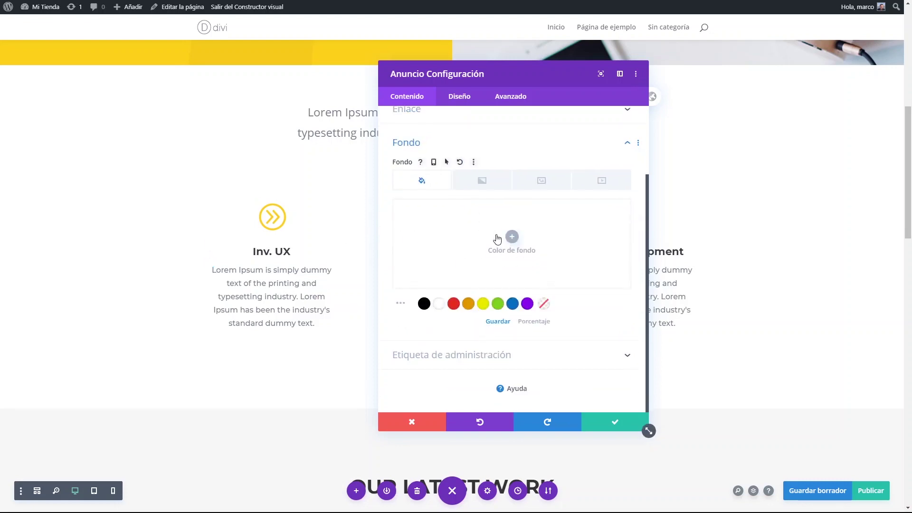
click(449, 162)
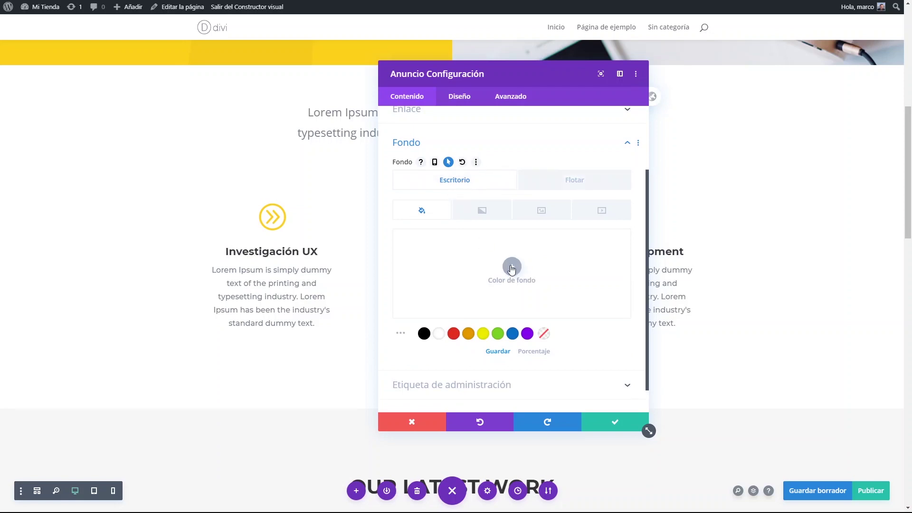
click(484, 214)
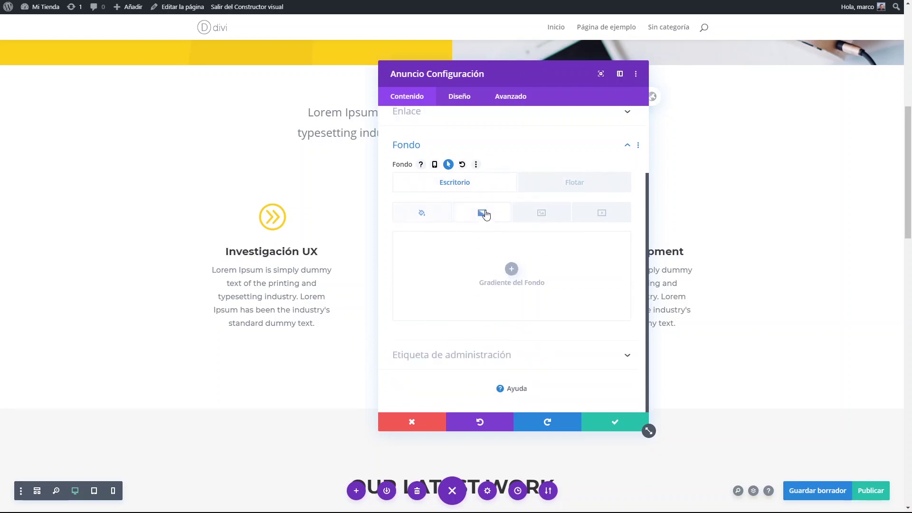
click(512, 269)
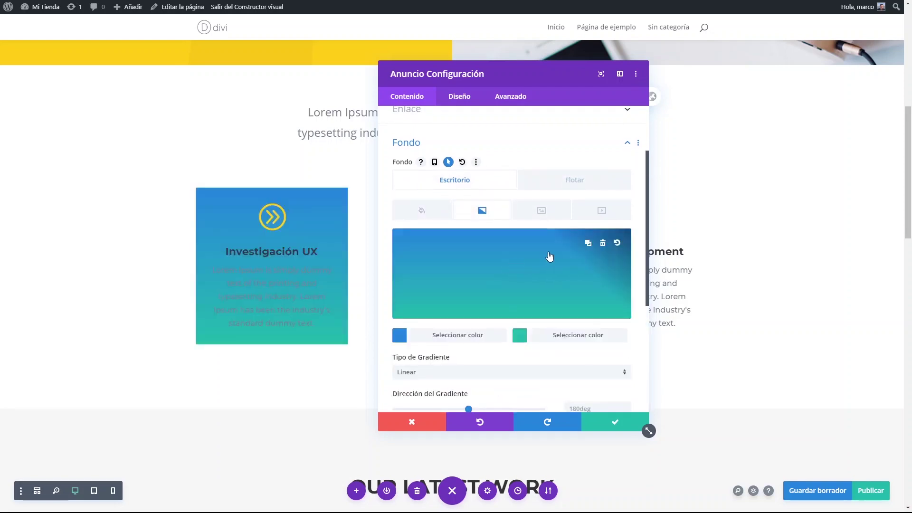
Step: Delete the background gradient from the hover version and compare the hover and desktop versions
click(559, 185)
mouse_move(485, 316)
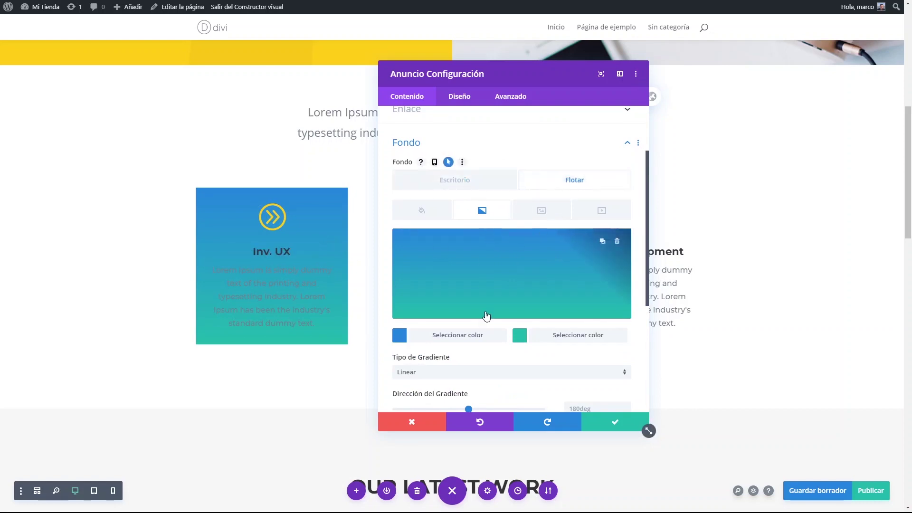
click(616, 244)
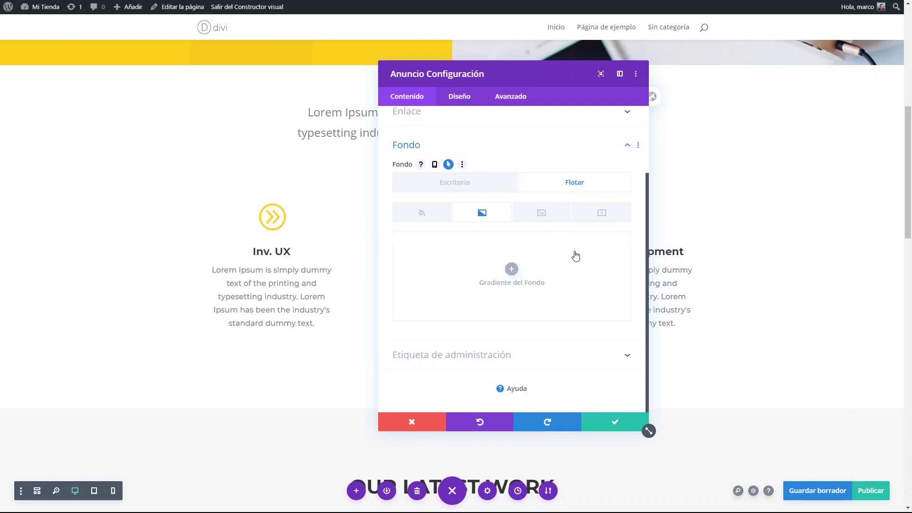
click(471, 189)
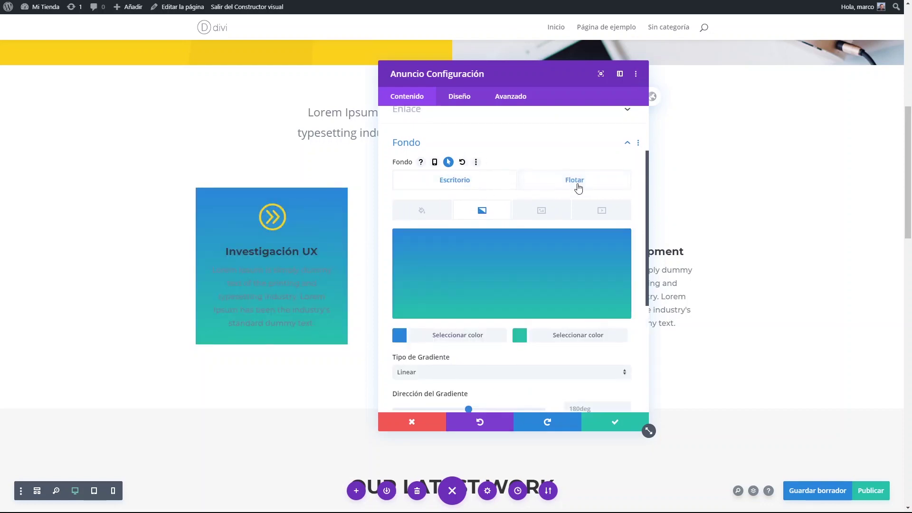
click(575, 184)
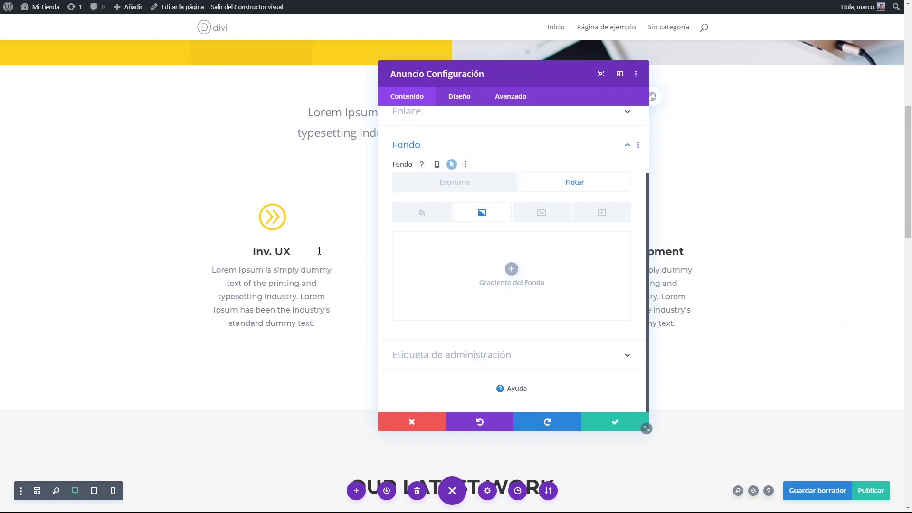
click(465, 184)
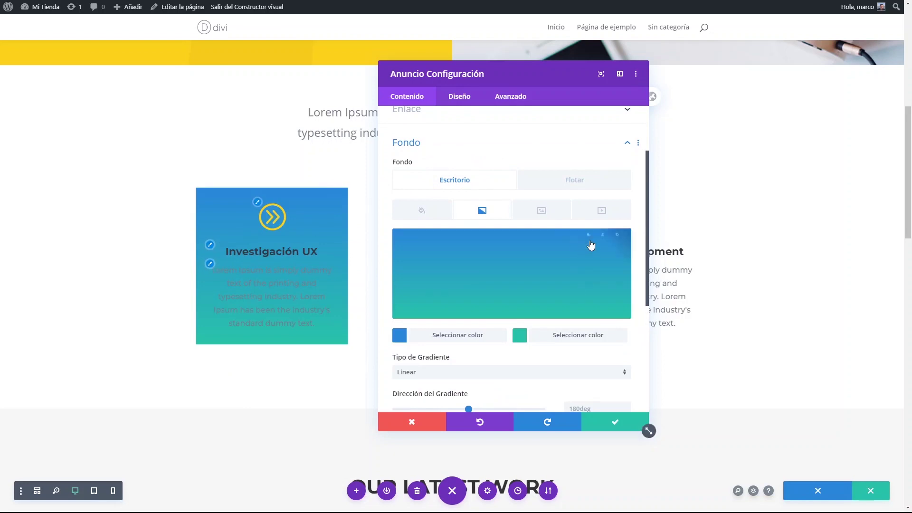
click(539, 187)
click(480, 188)
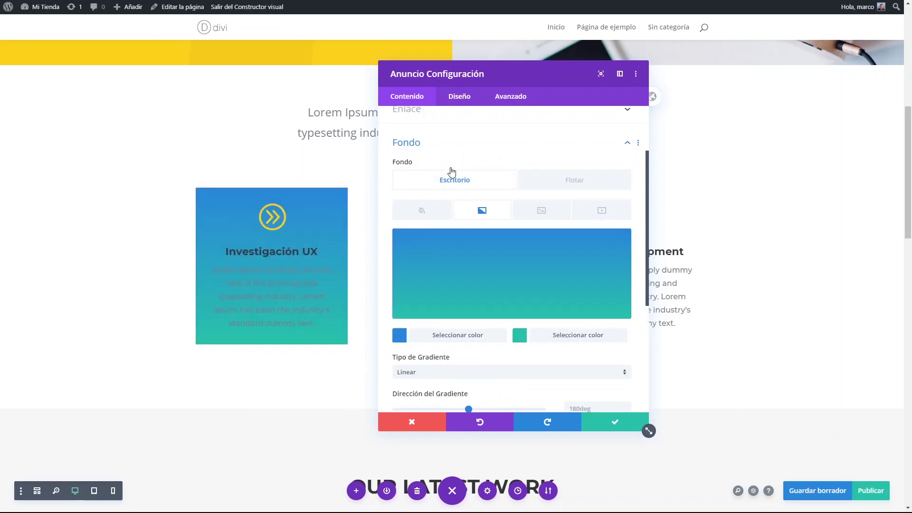
Step: Examine the background's color, gradient, image and video options for the desktop version
click(426, 217)
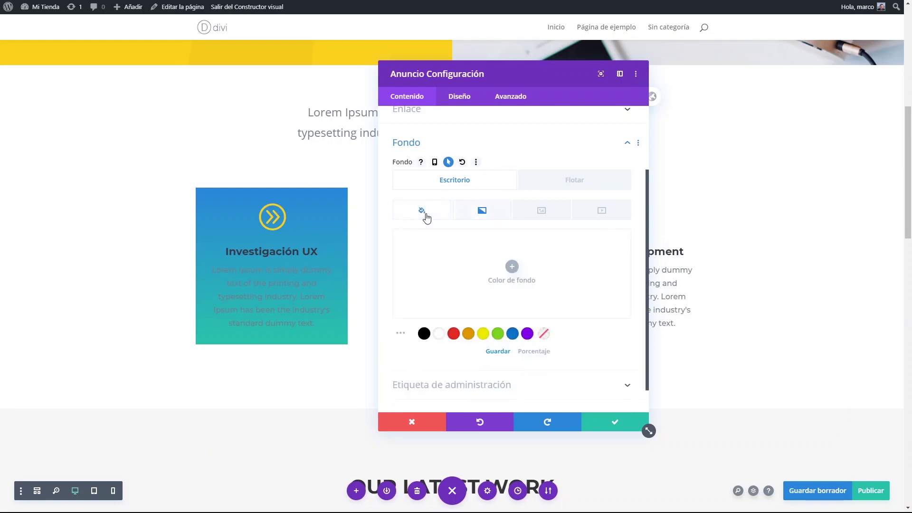
click(482, 212)
click(547, 213)
click(597, 218)
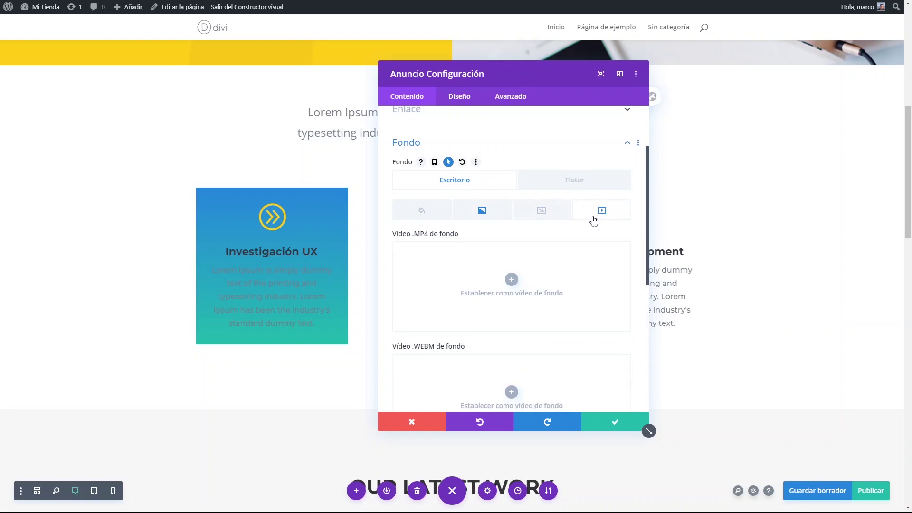
scroll(512, 257, down, 6)
scroll(522, 260, up, 5)
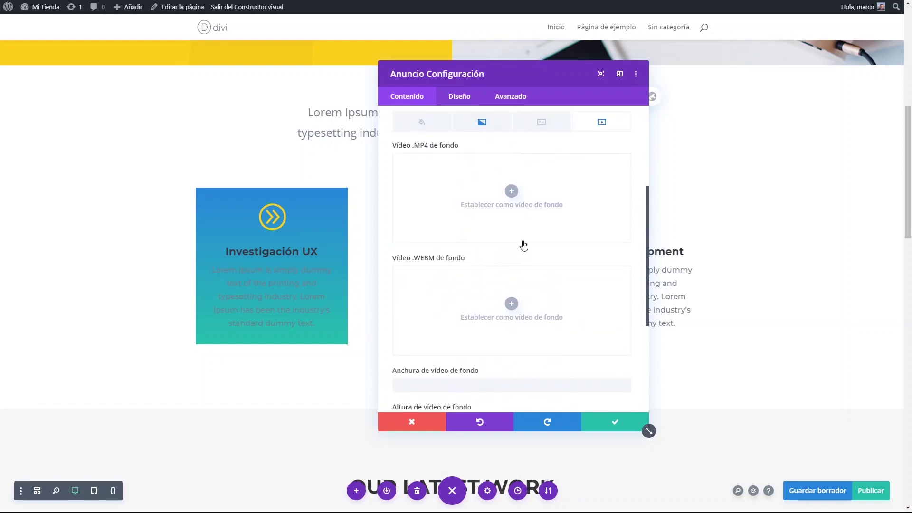
click(541, 122)
scroll(526, 271, down, 3)
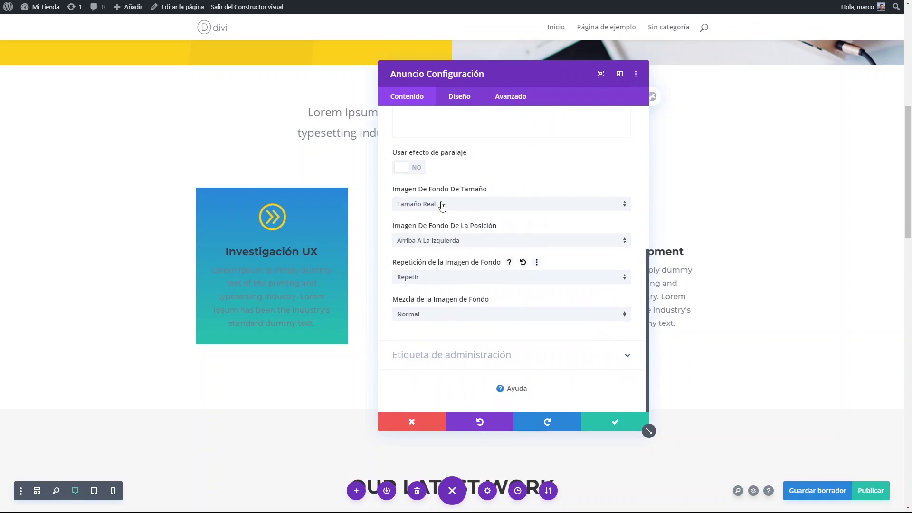
Step: Open the module's admin label section and examine the element names in the expanded page layers list
click(499, 359)
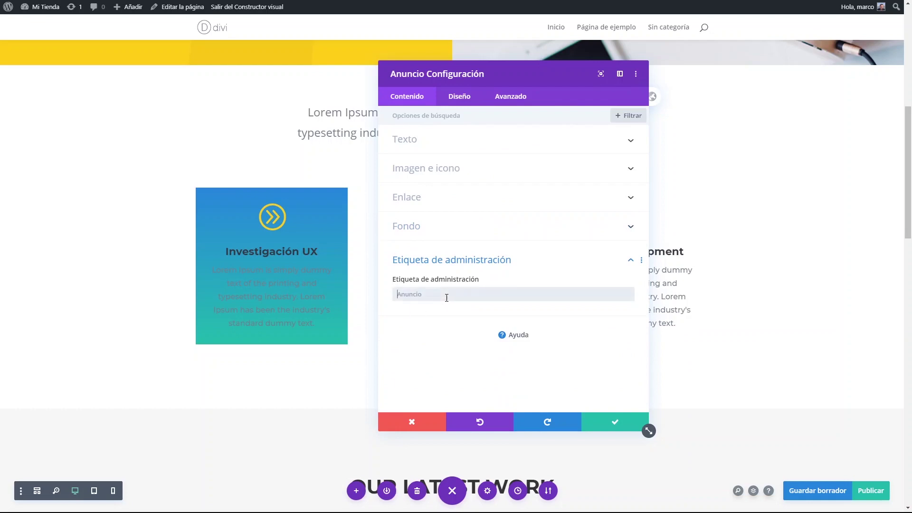
click(754, 491)
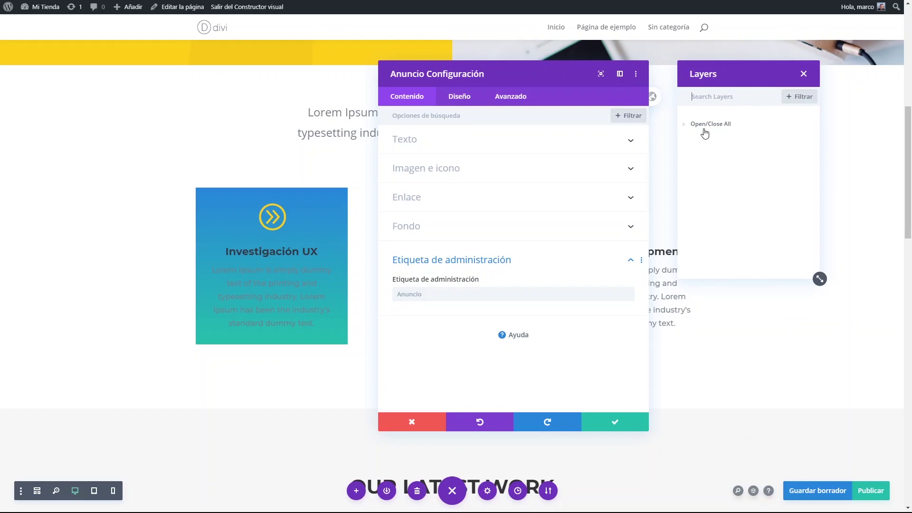
click(686, 125)
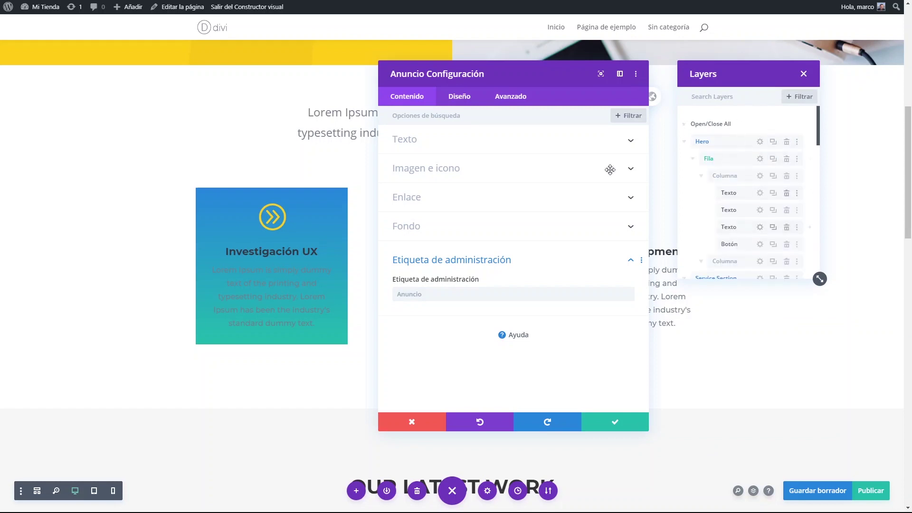
scroll(749, 178, down, 4)
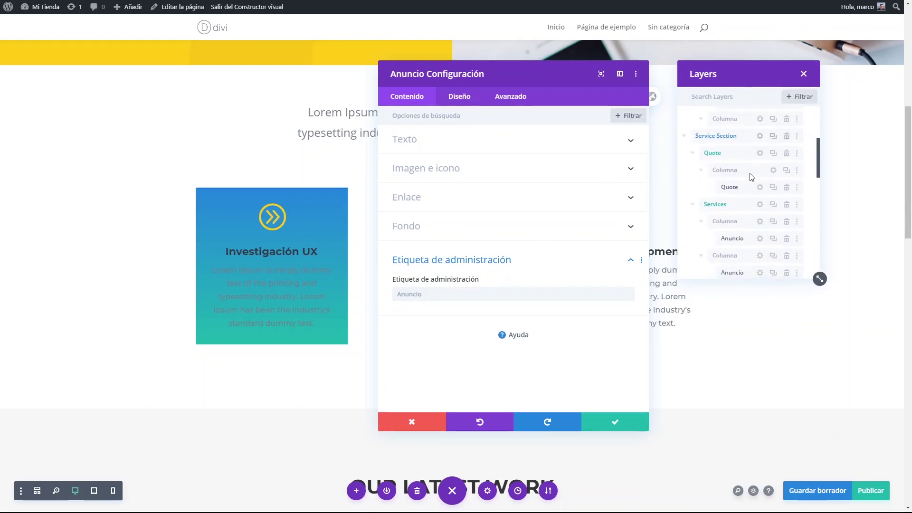
scroll(748, 178, up, 1)
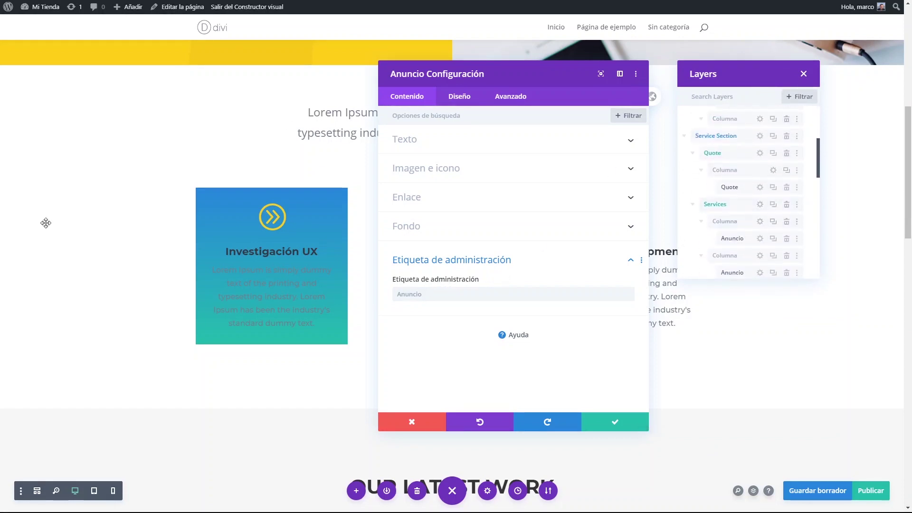
click(803, 75)
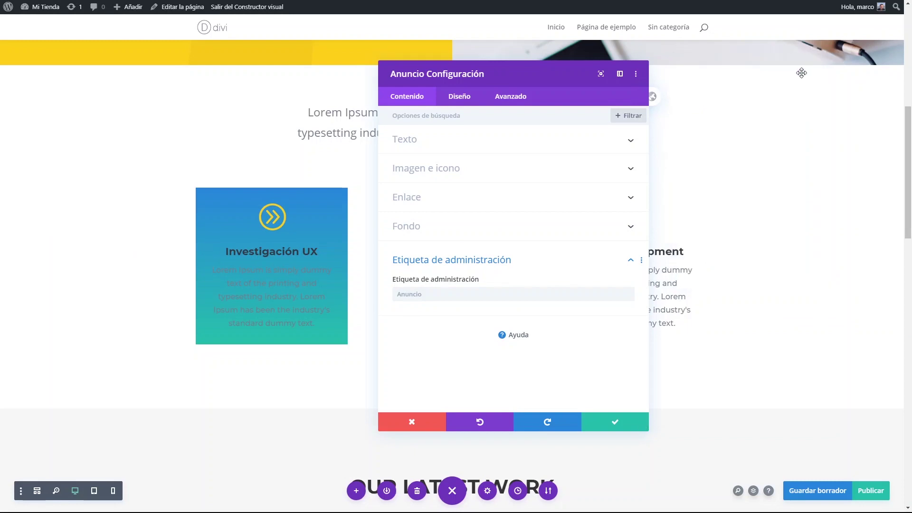
click(446, 294)
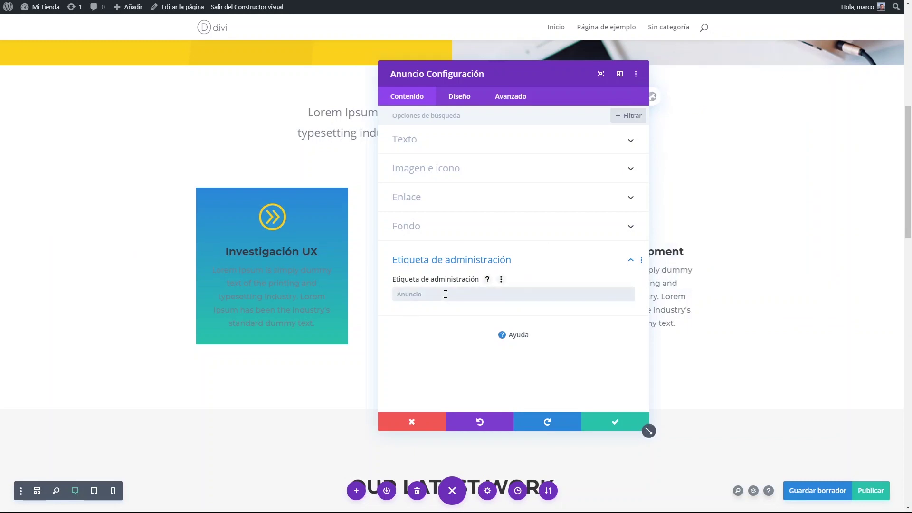
Step: Save the Investigación UX module's changes, and open the Brand Identity module's design settings with the window clear of that module
click(432, 230)
click(624, 422)
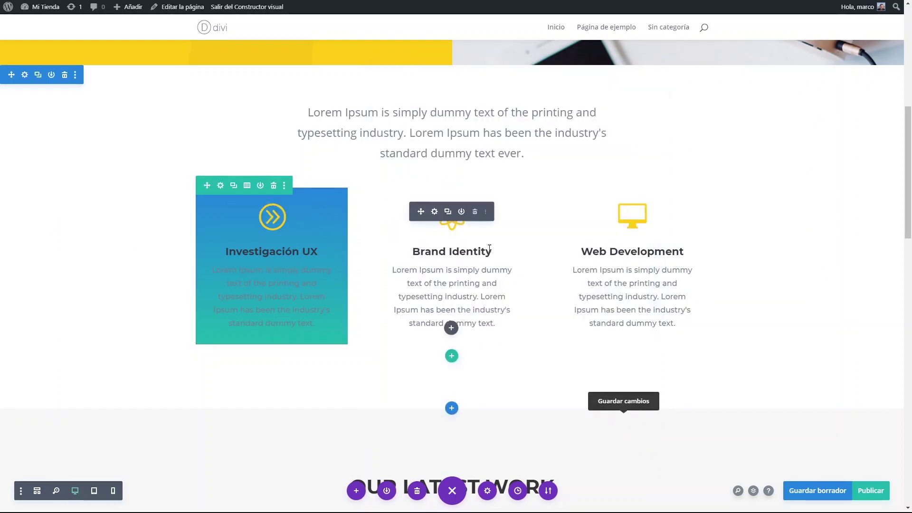
click(435, 212)
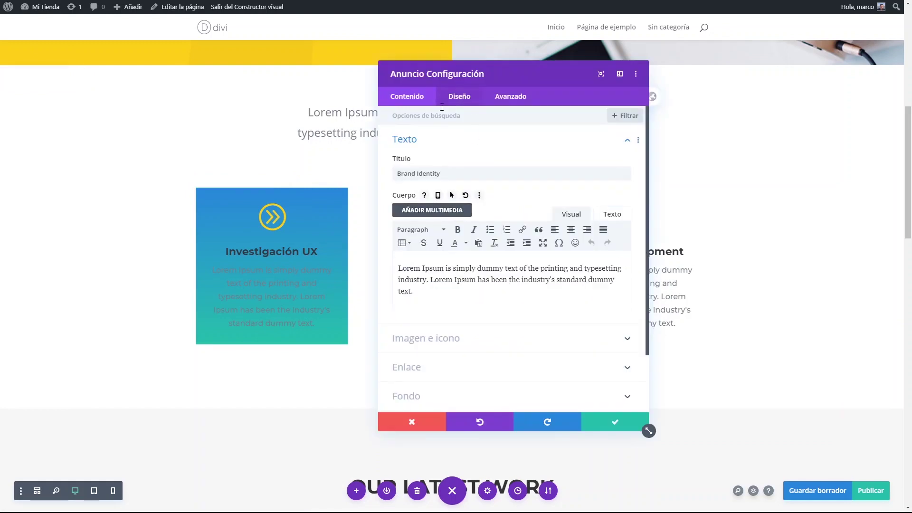
click(452, 97)
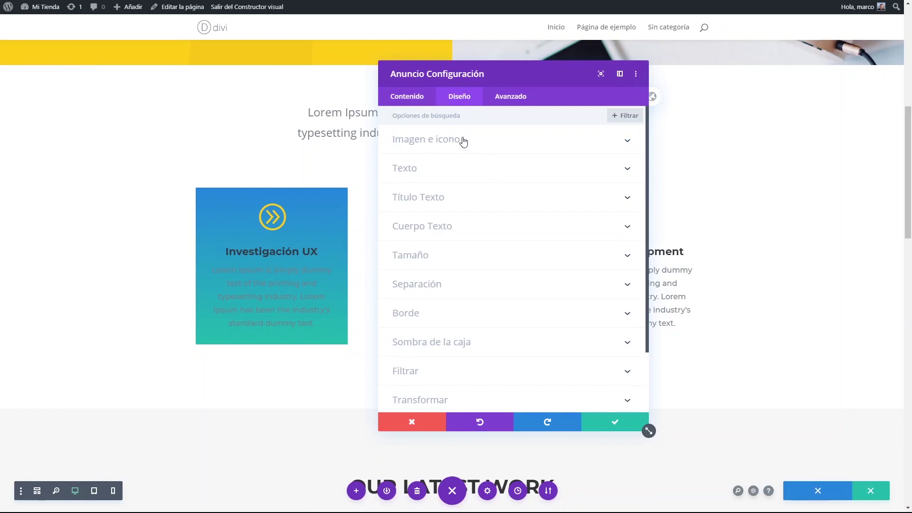
drag(503, 72, 246, 66)
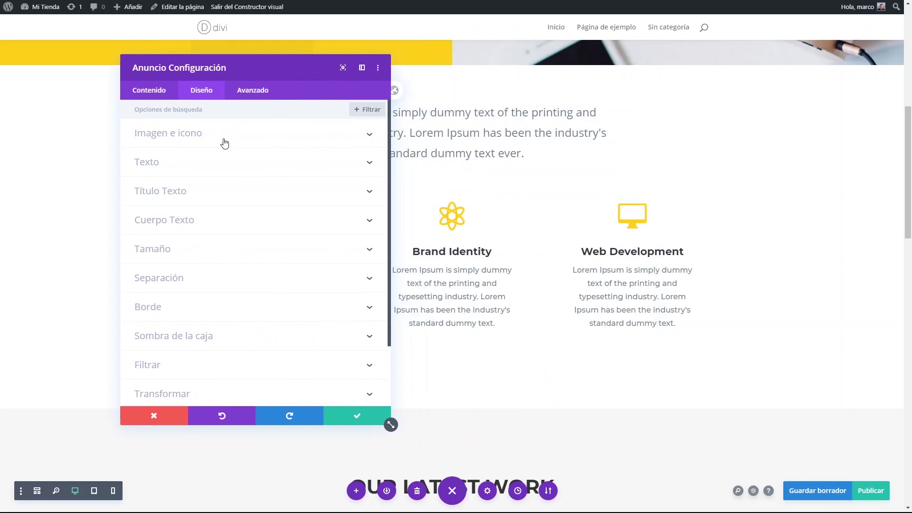
Step: Set the Brand Identity icon's color to blue #0c71c3, and switch the circular icon option on and off again
click(230, 139)
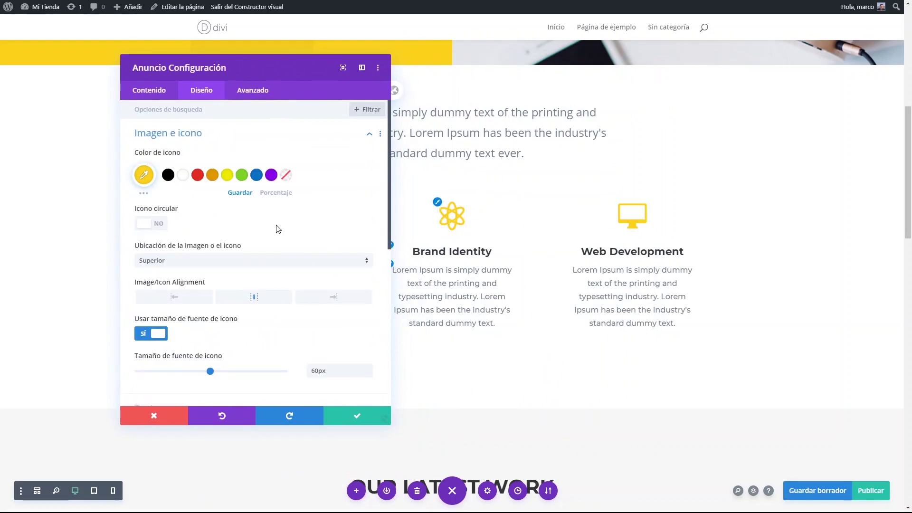
click(256, 176)
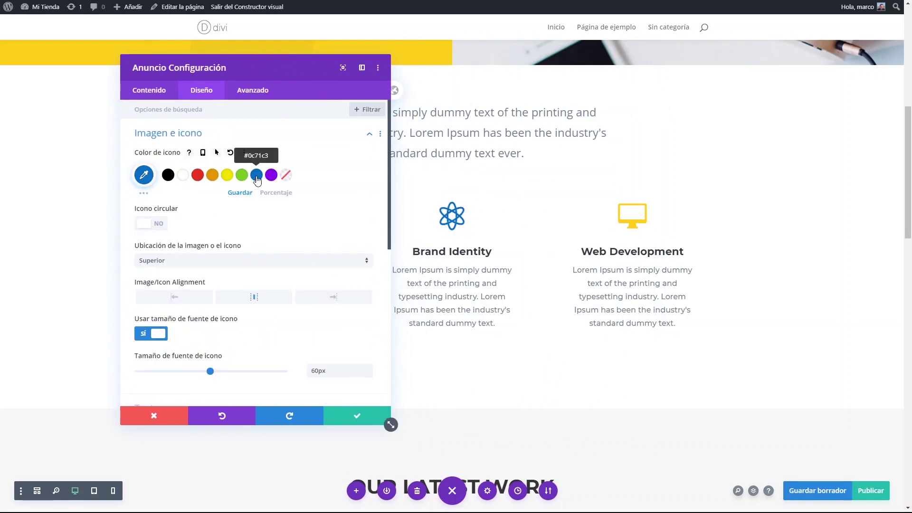
click(157, 225)
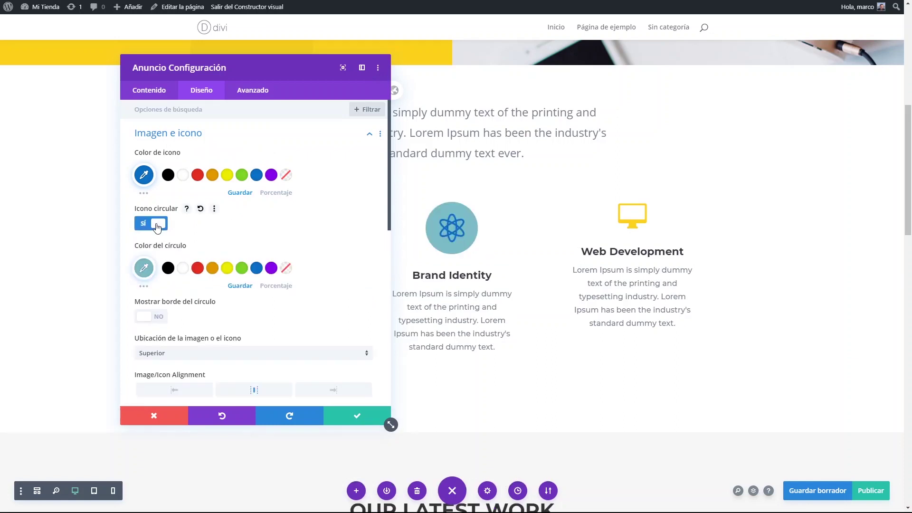
click(157, 225)
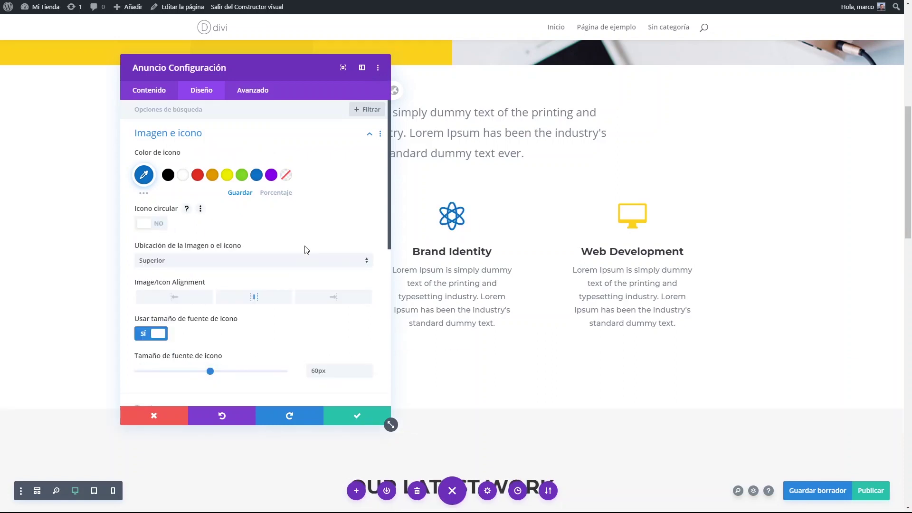
Step: Try the icon's right and left alignments, restore the centered one, and set the icon font size to 81px
click(342, 302)
click(180, 300)
click(255, 297)
scroll(265, 322, down, 2)
drag(208, 277, 230, 281)
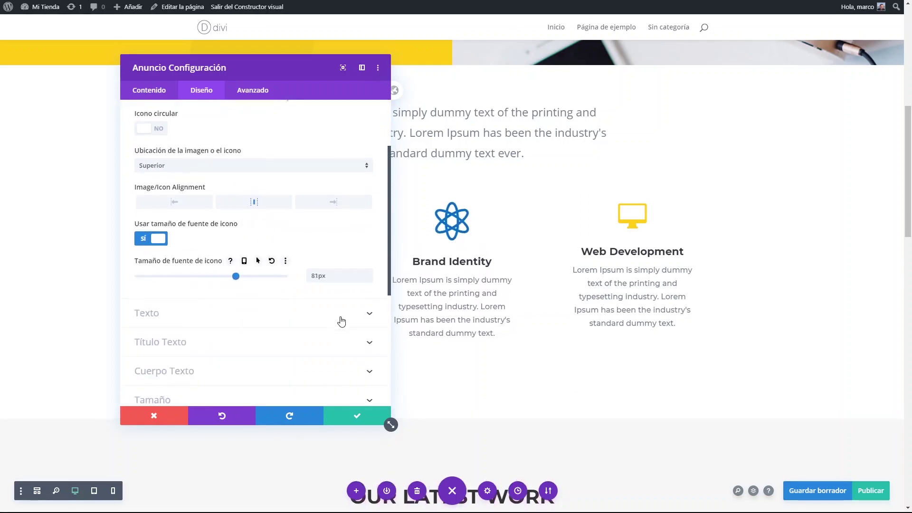
Step: Try right alignment on the Brand Identity module's overall text, and restore the centered alignment
click(370, 315)
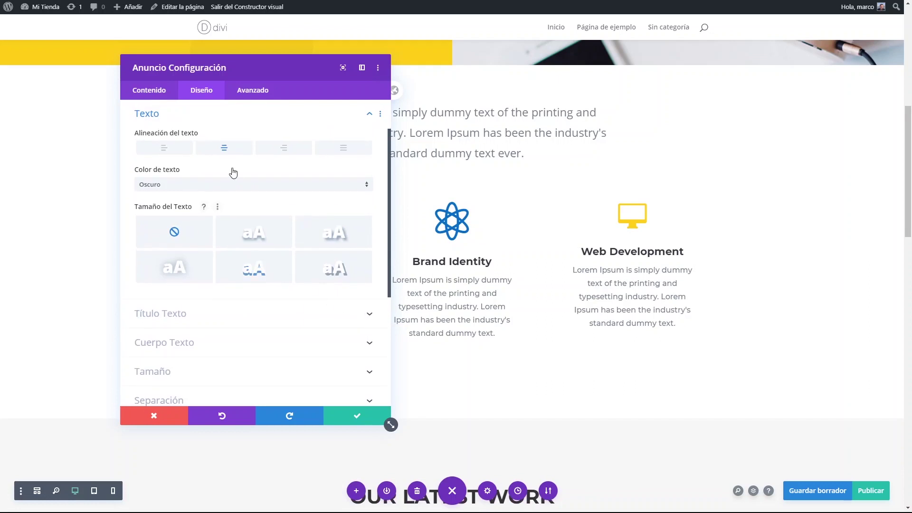
click(283, 151)
click(235, 158)
Step: Try the first drop shadow preset and the blurred glow shadow preset on the module's overall text
click(259, 235)
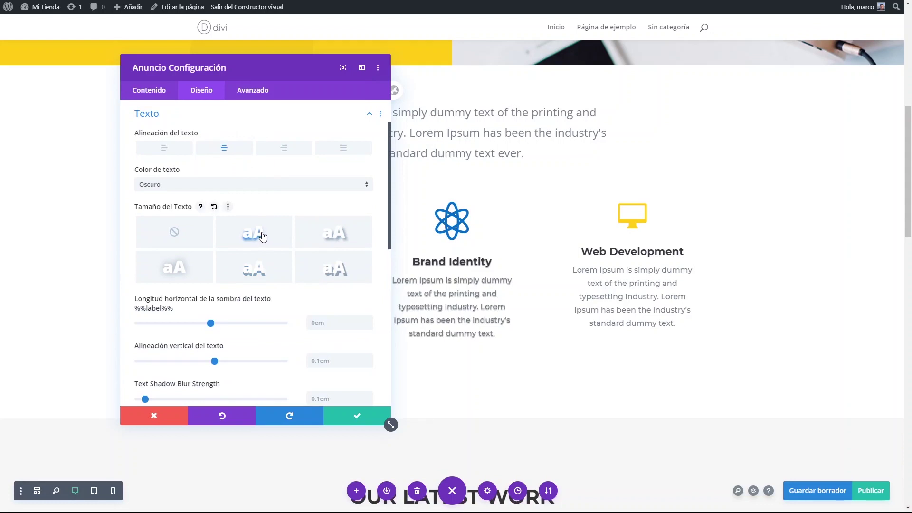
click(185, 262)
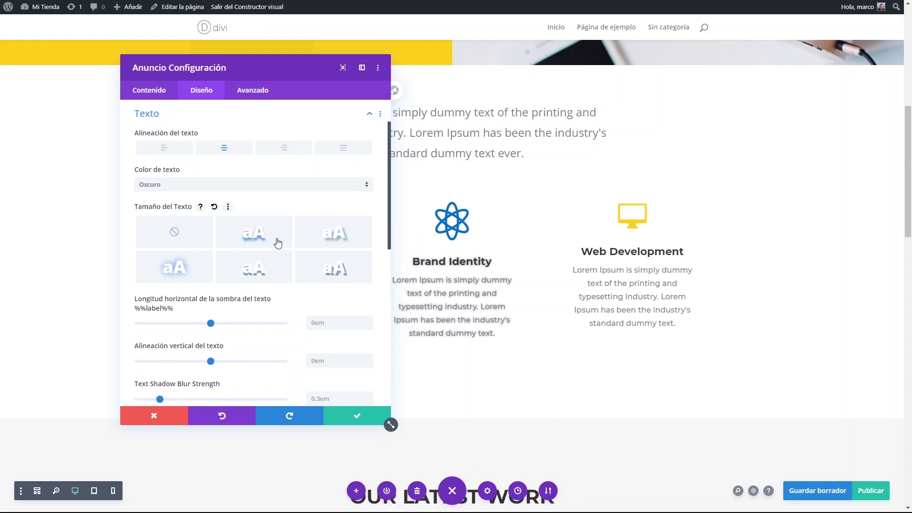
scroll(277, 243, down, 3)
scroll(277, 241, up, 4)
scroll(276, 243, down, 5)
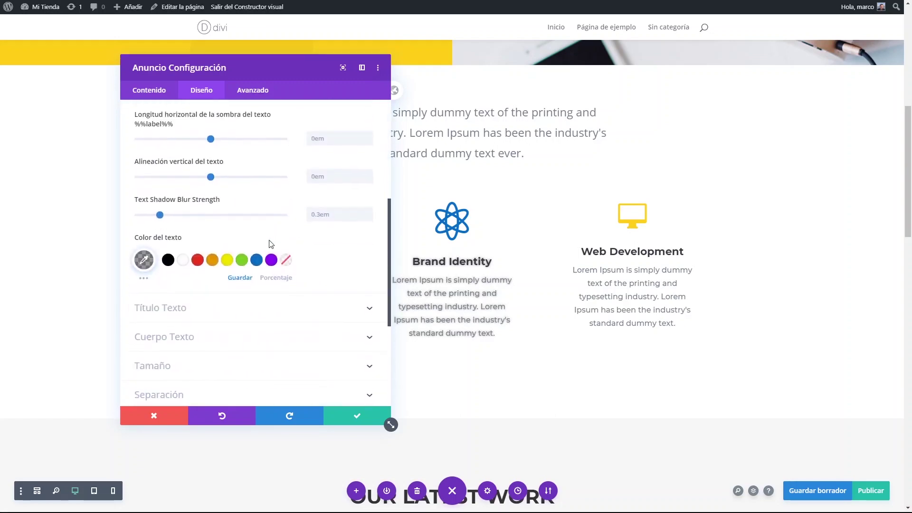
scroll(268, 244, up, 5)
scroll(210, 245, down, 2)
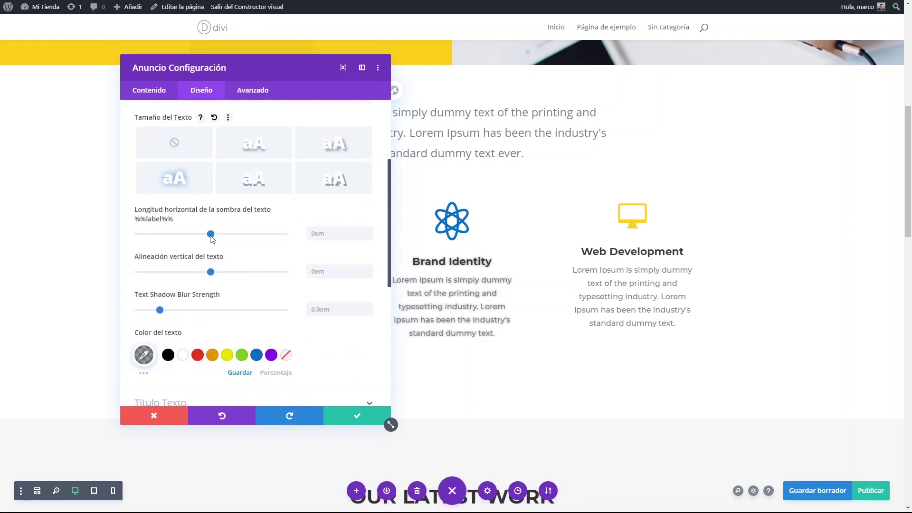
Step: Set the overall text shadow's horizontal length to 0.03em, and try black as its color before resetting that color
drag(210, 237, 213, 236)
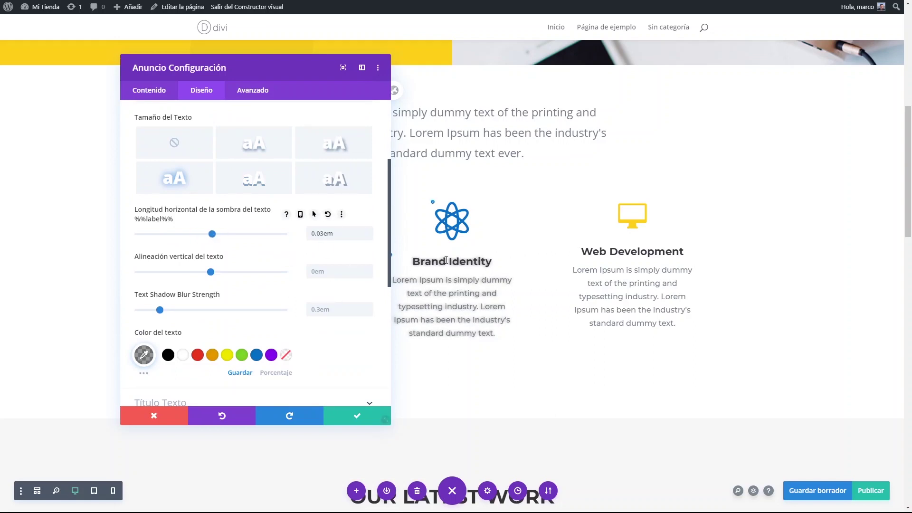
scroll(228, 285, down, 2)
click(211, 262)
click(169, 261)
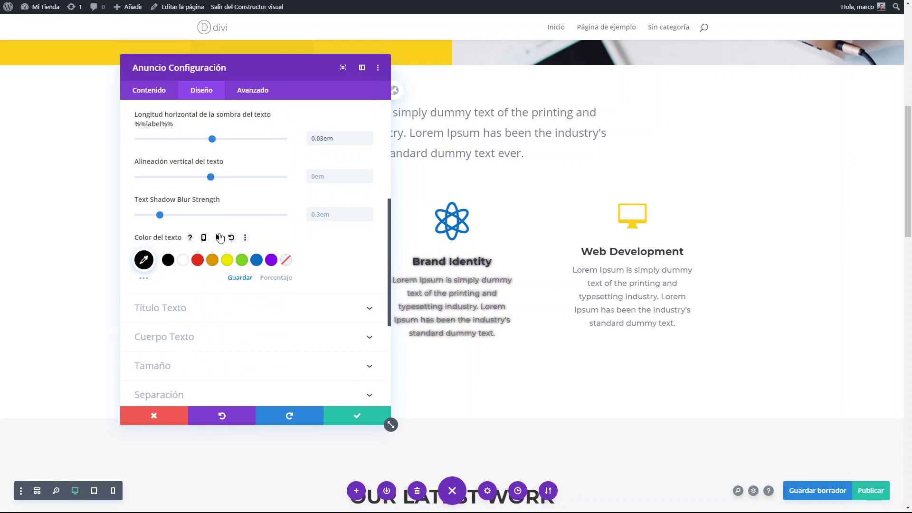
click(231, 237)
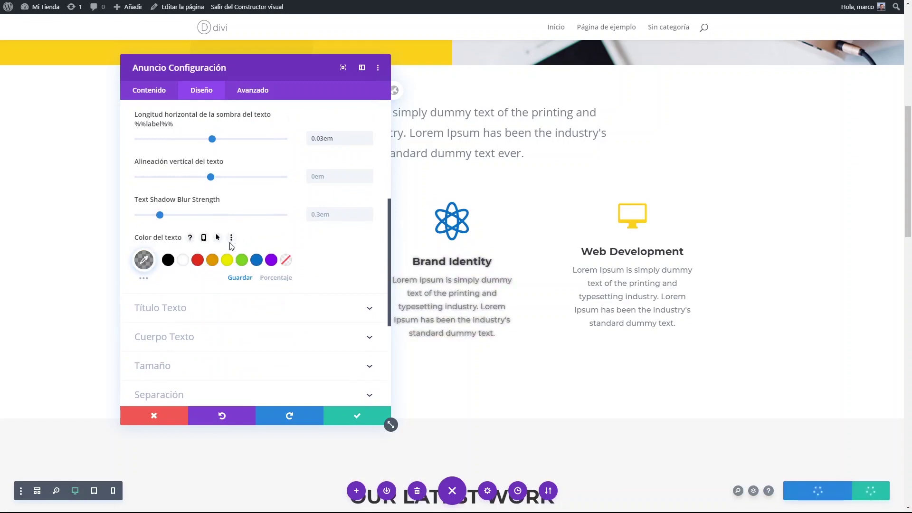
Step: Look into the title text settings, and reset the shadow in the module's general text settings
click(211, 304)
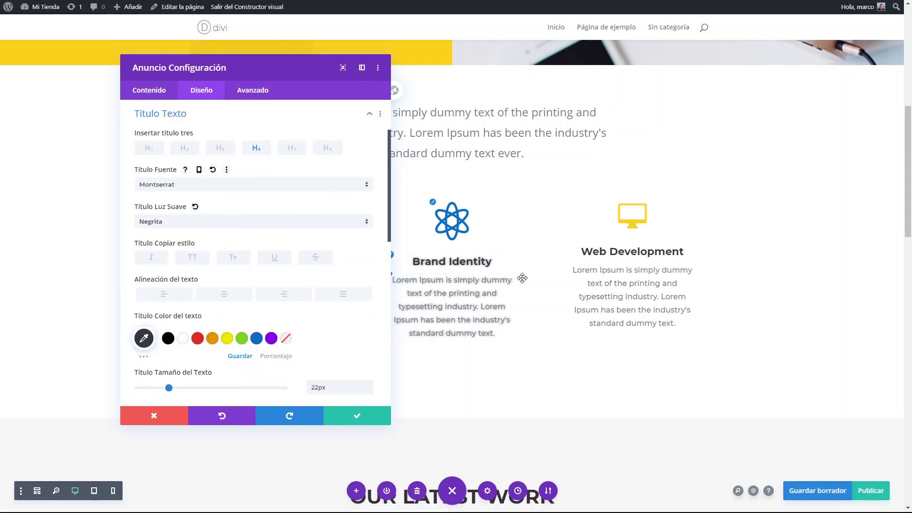
click(451, 261)
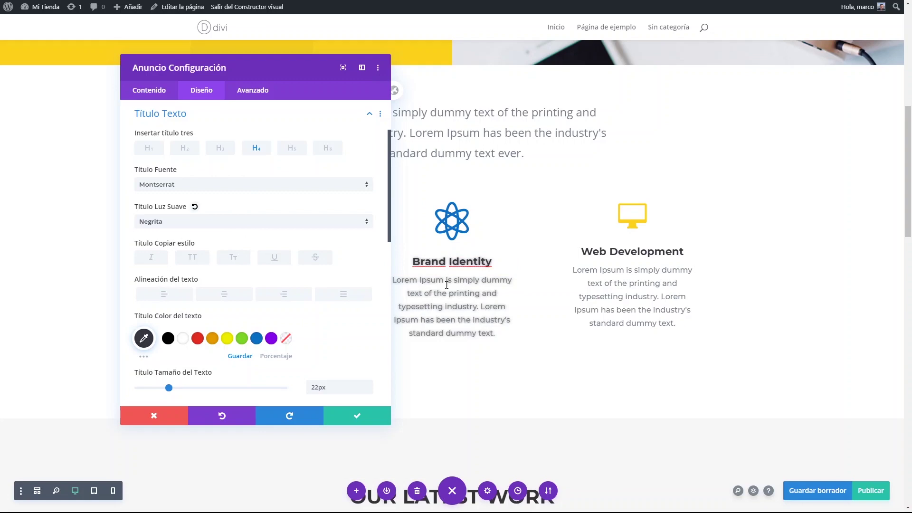
scroll(204, 204, up, 2)
click(170, 167)
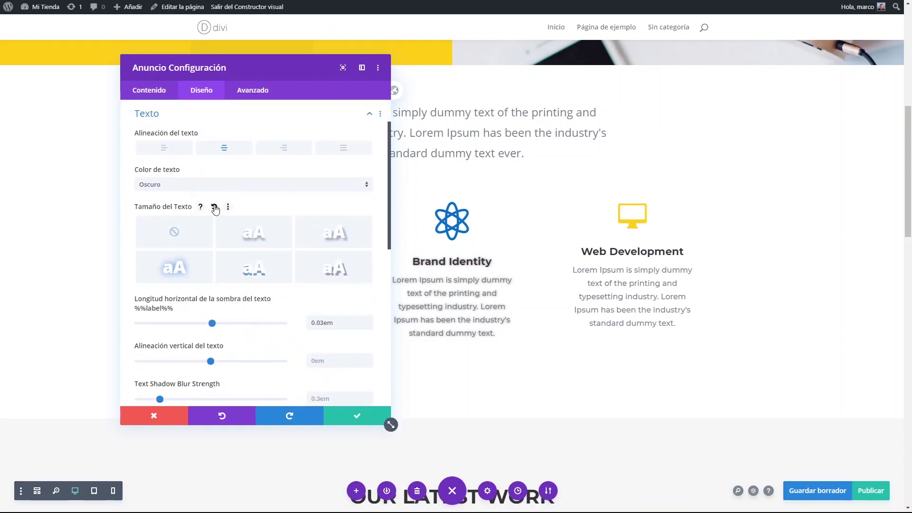
click(215, 208)
click(466, 261)
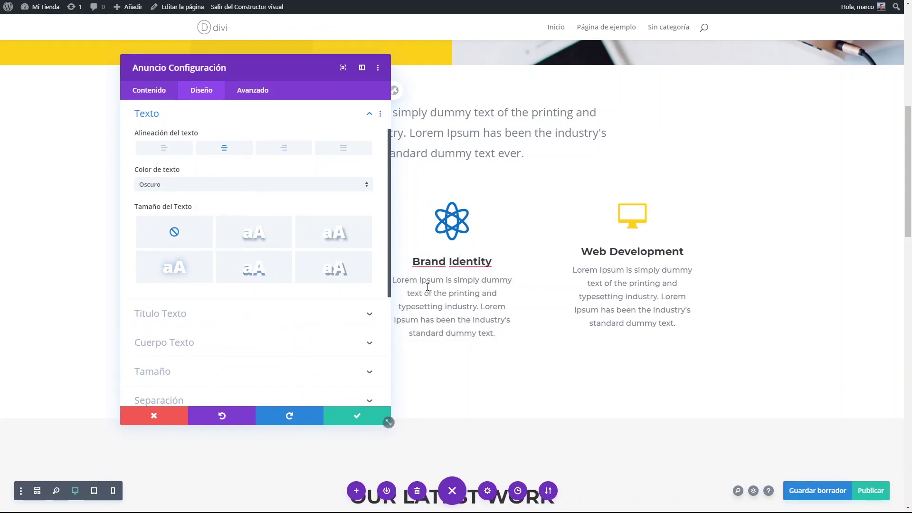
Step: Check the module's title in its content settings, and apply the blurred glow shadow preset to the title text only
click(149, 91)
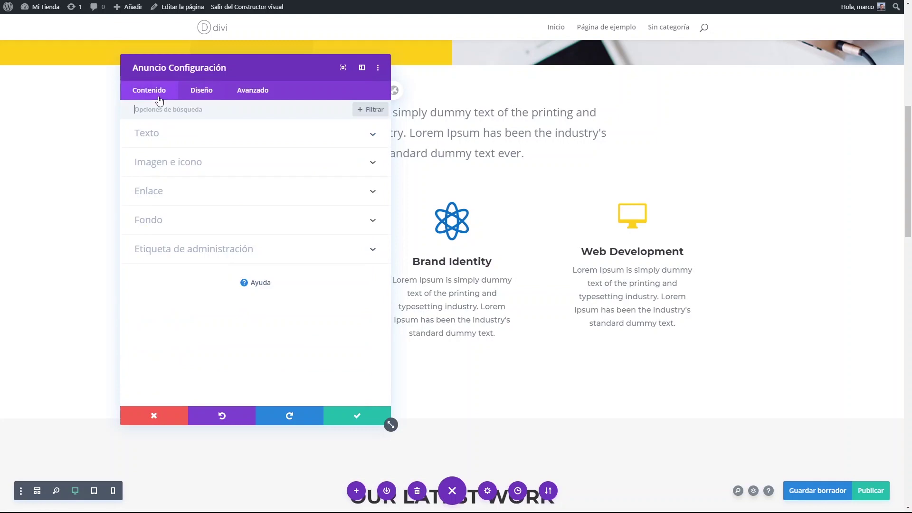
click(168, 134)
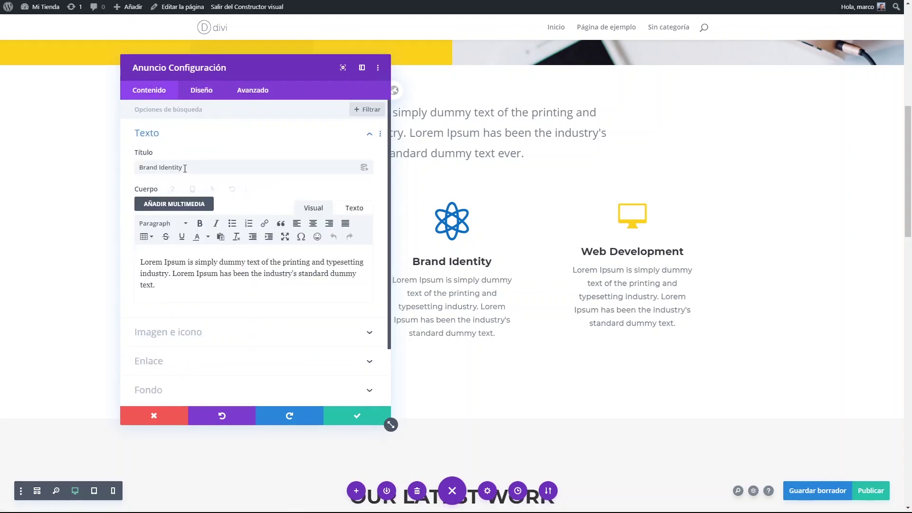
click(200, 91)
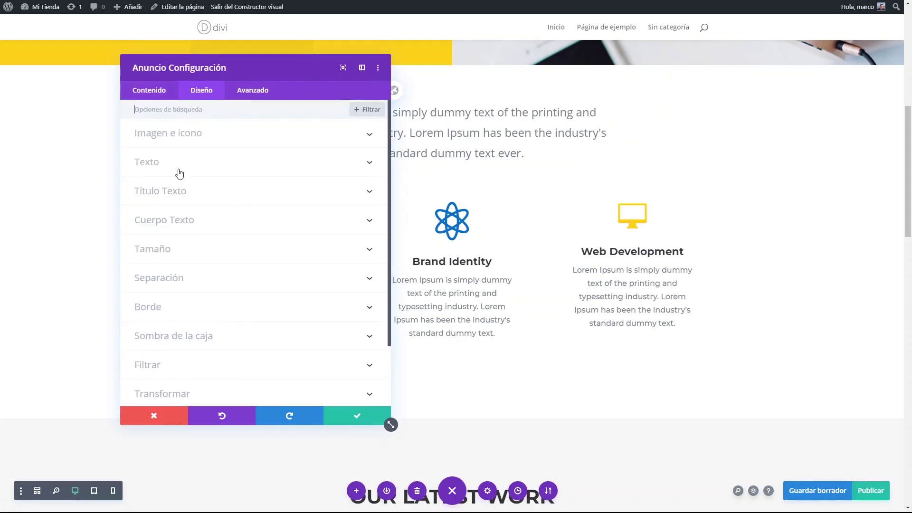
click(190, 195)
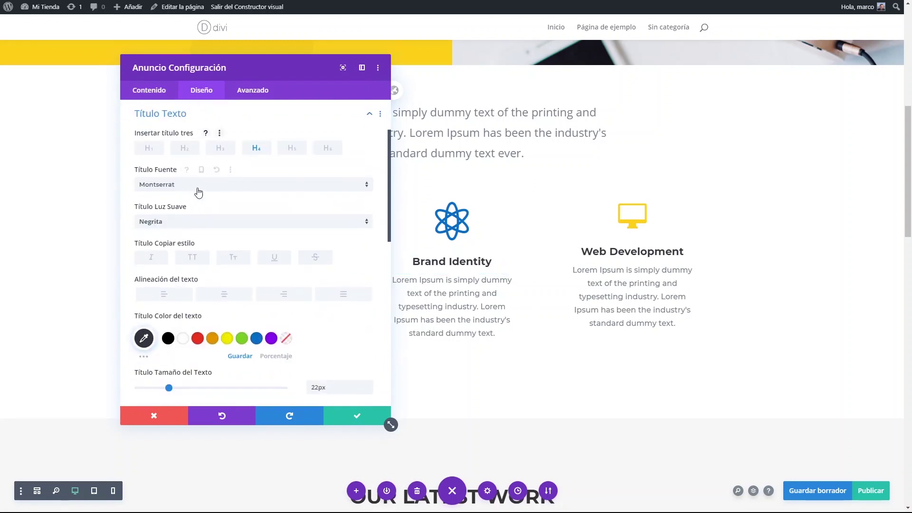
scroll(194, 322, down, 2)
scroll(194, 323, down, 2)
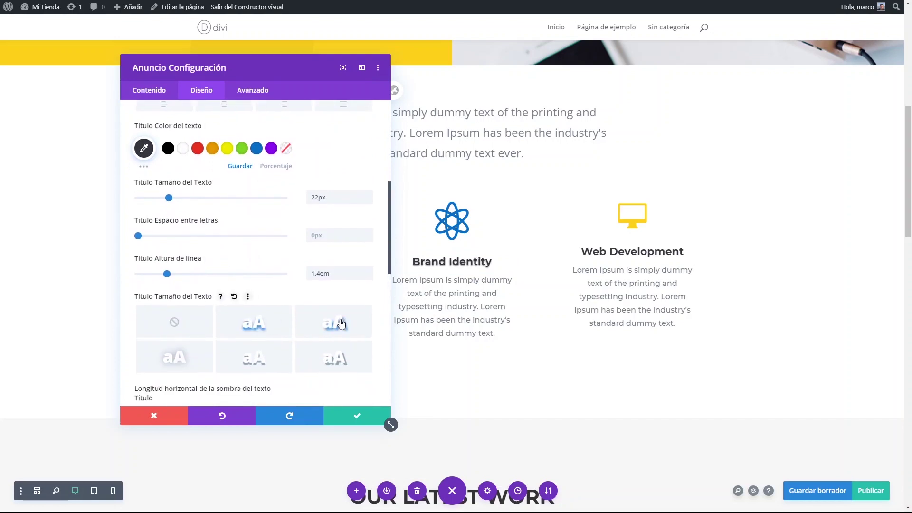
click(190, 355)
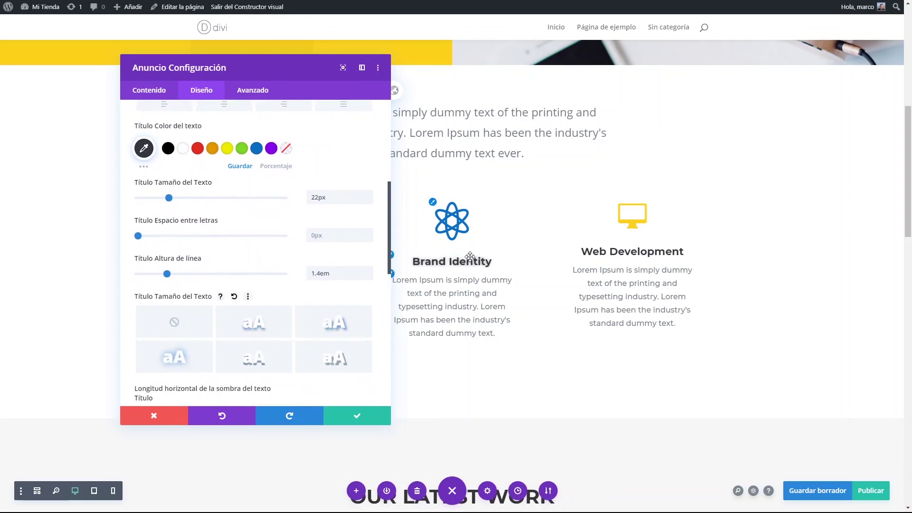
Step: Examine the title text options from heading level to shadow color, and the font and shadow options for the body text
scroll(229, 261, up, 3)
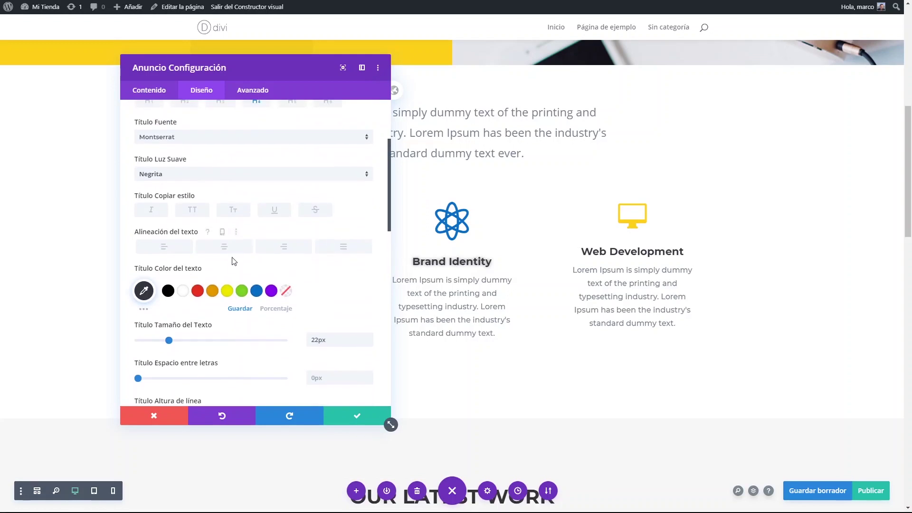
scroll(227, 262, up, 3)
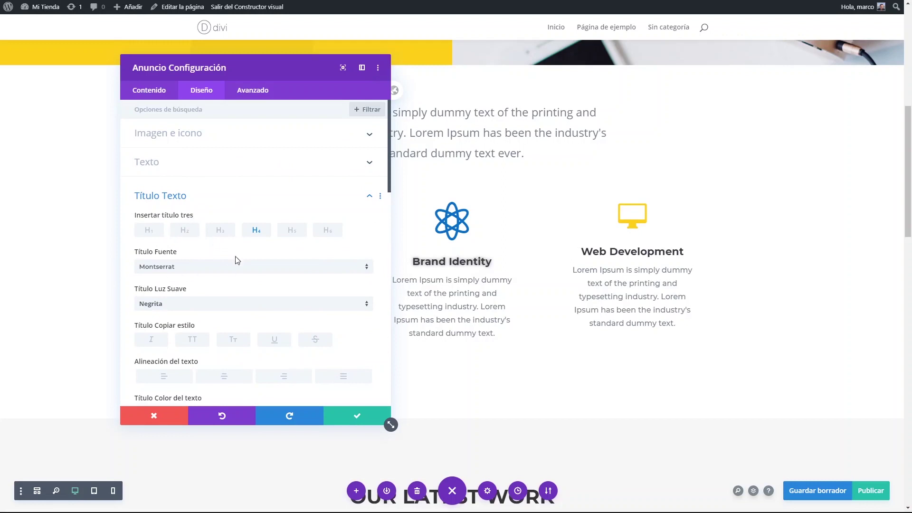
scroll(233, 321, down, 3)
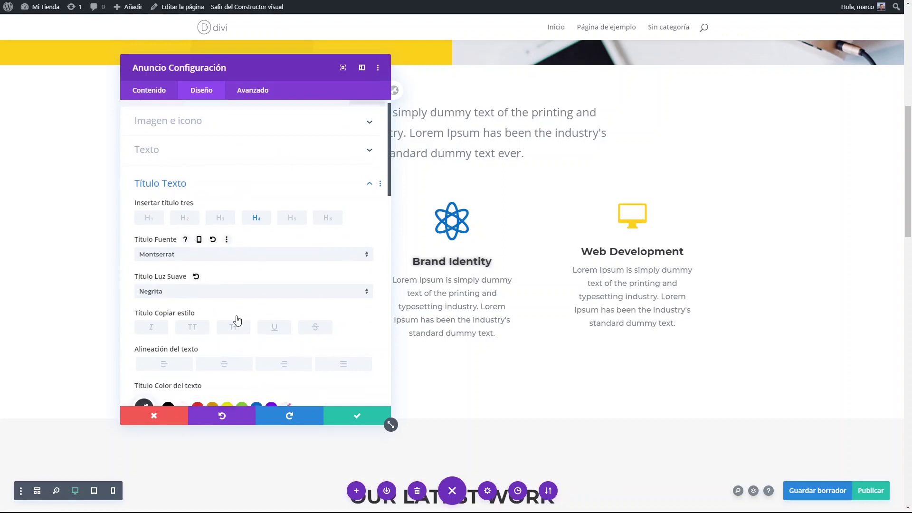
scroll(216, 328, down, 8)
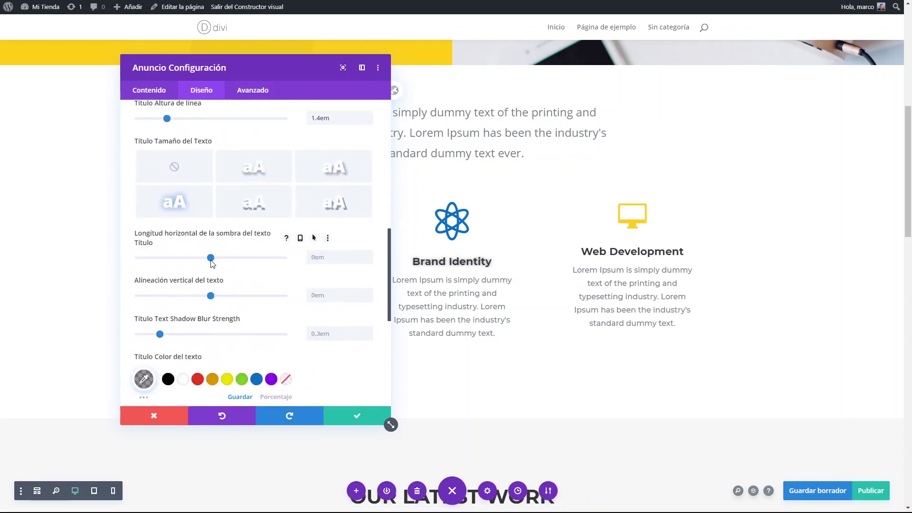
scroll(222, 257, down, 1)
scroll(226, 253, down, 3)
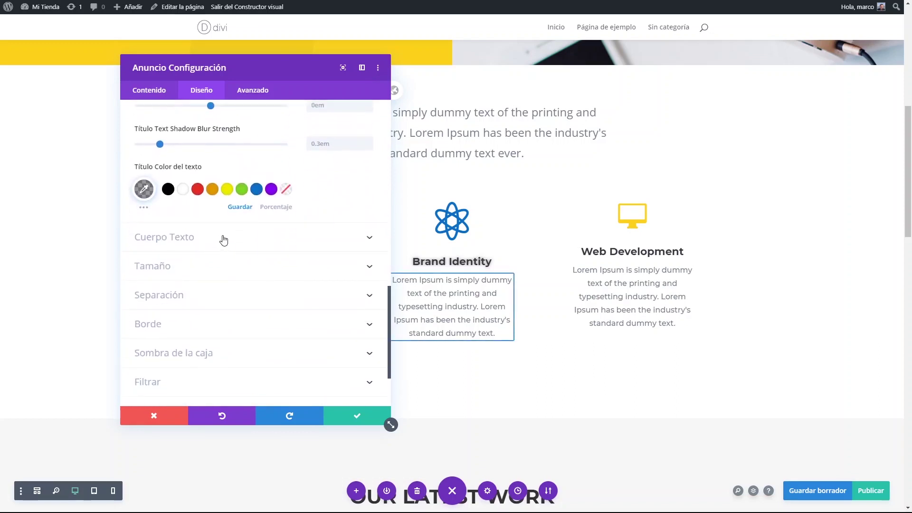
scroll(223, 239, up, 12)
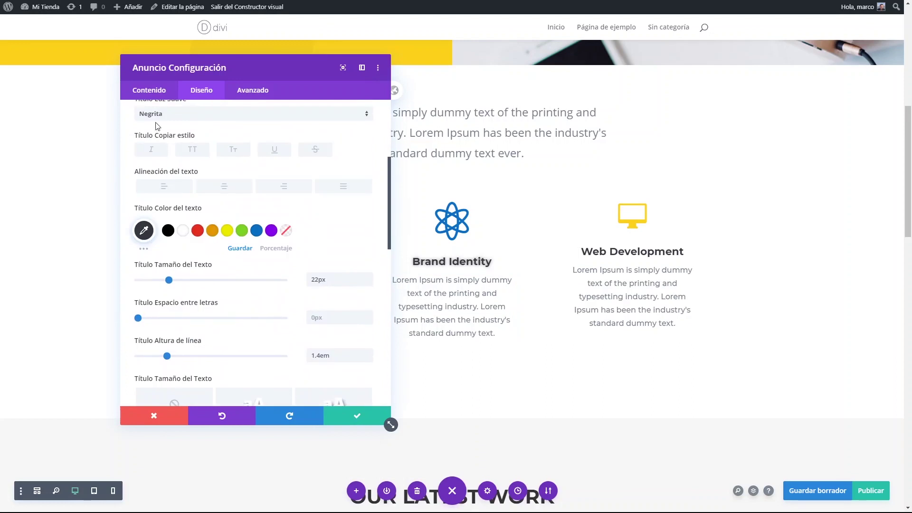
scroll(168, 151, up, 2)
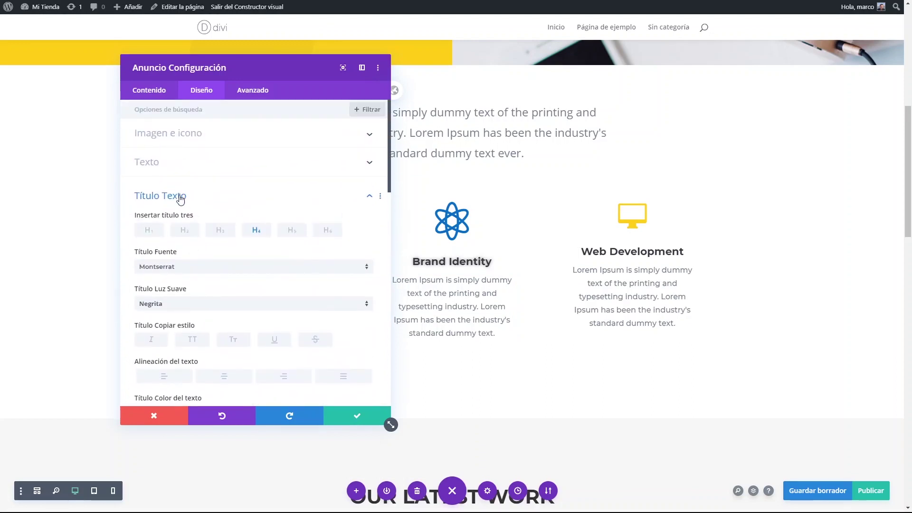
scroll(180, 199, down, 7)
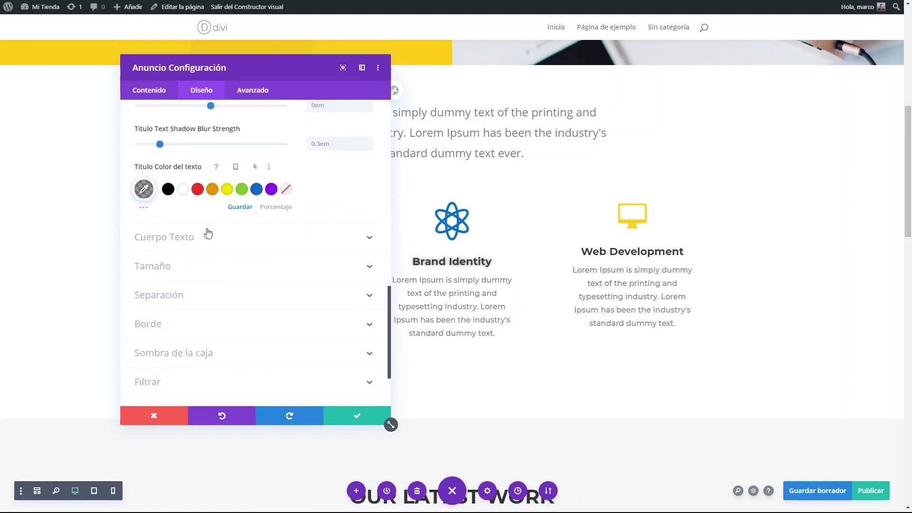
click(218, 238)
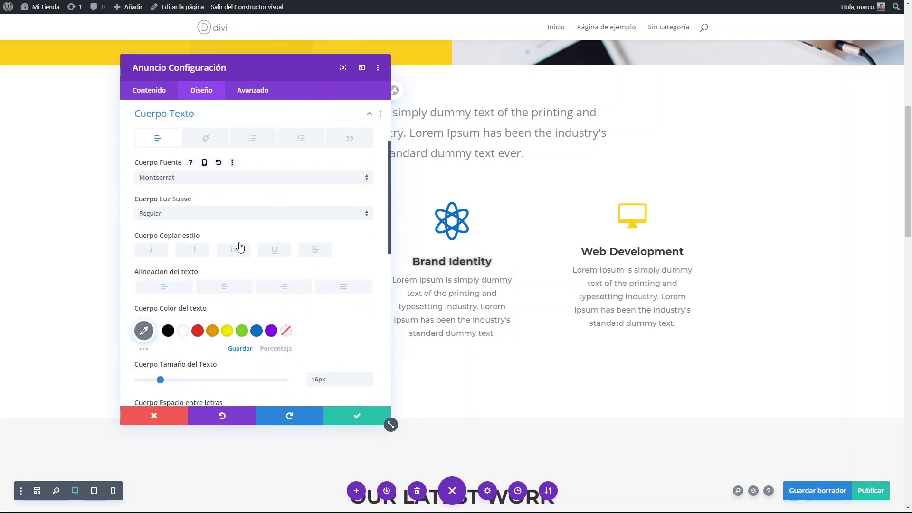
scroll(240, 247, down, 8)
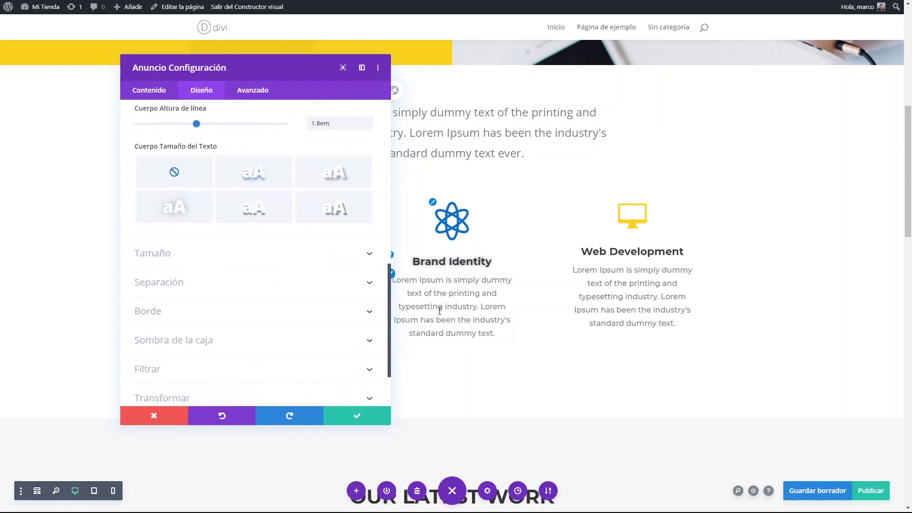
Step: Try a narrower content width in the module's size settings, and reset it to the default
click(193, 254)
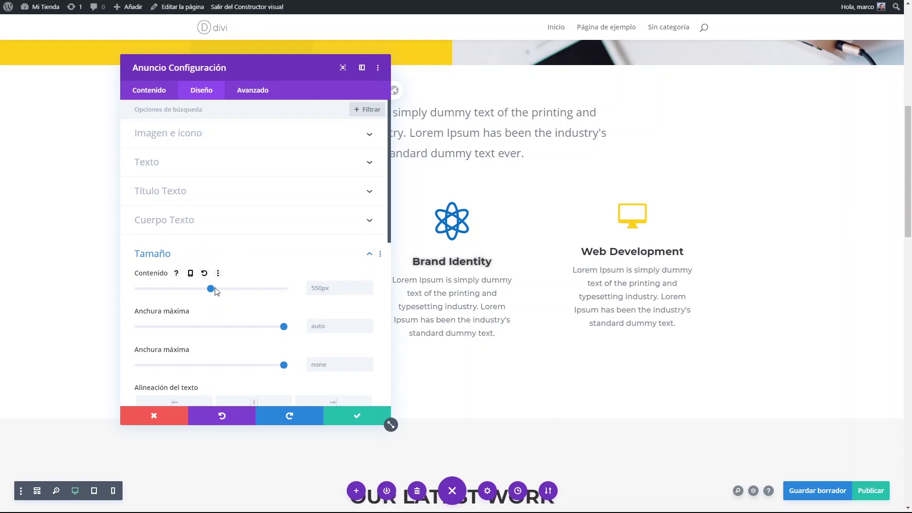
drag(210, 289, 179, 290)
click(204, 274)
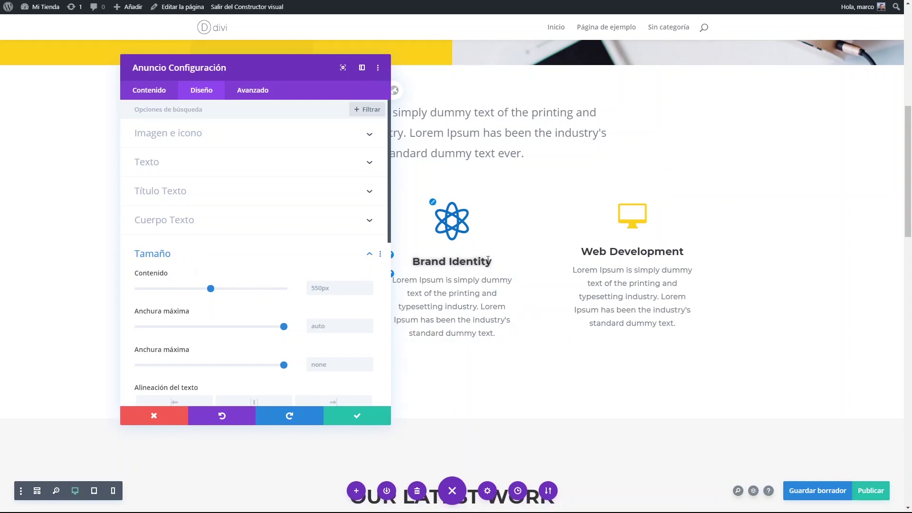
Step: Move the module's settings window over the middle of the page, and examine the width, alignment and height options under size
drag(278, 72, 426, 270)
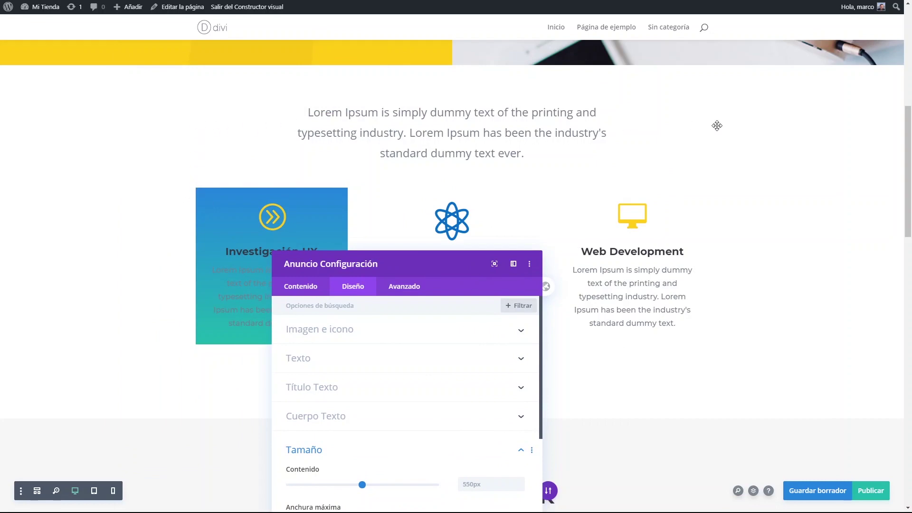
drag(390, 265, 385, 102)
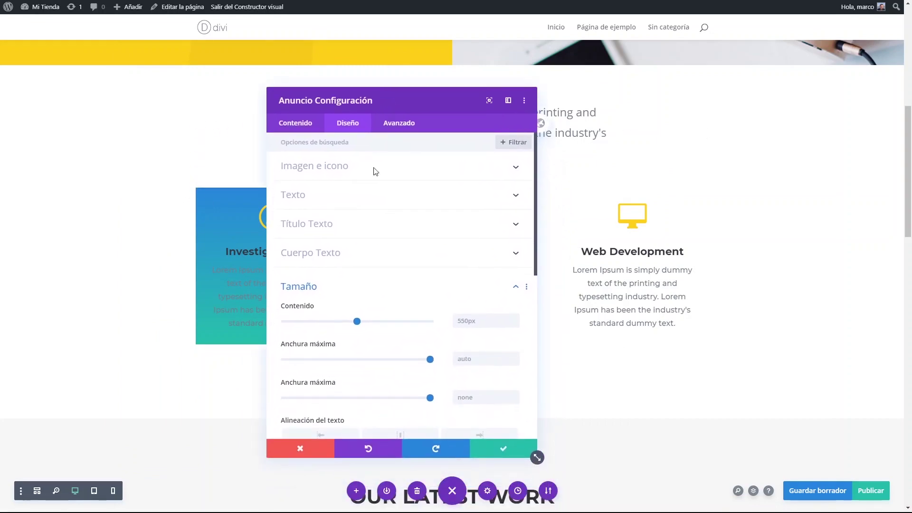
scroll(382, 323, down, 1)
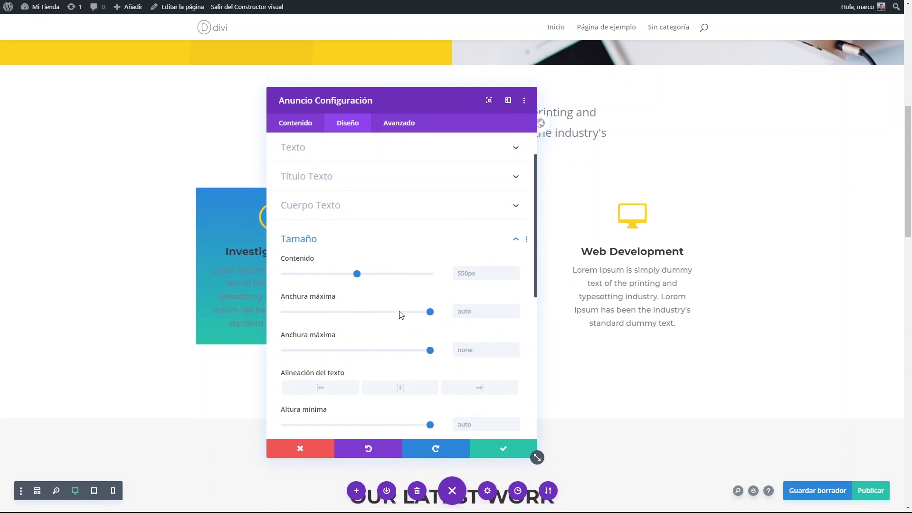
scroll(349, 318, down, 5)
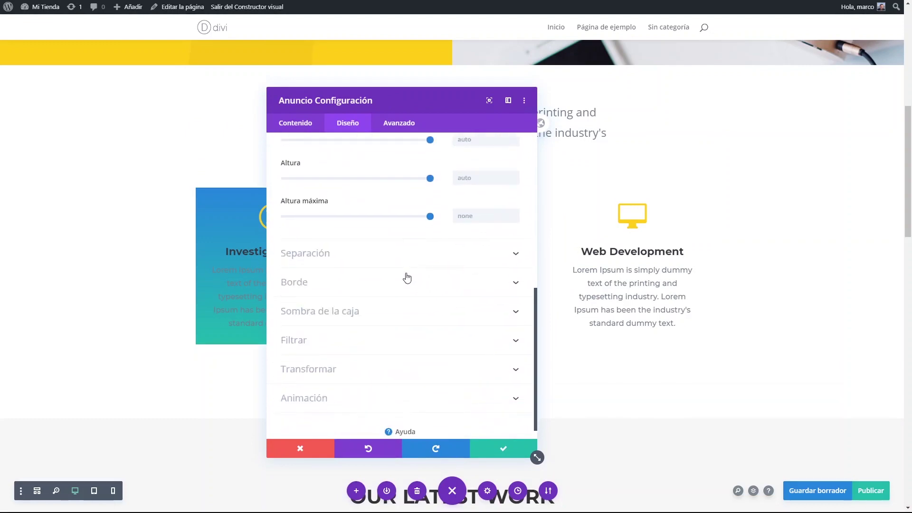
scroll(389, 256, up, 2)
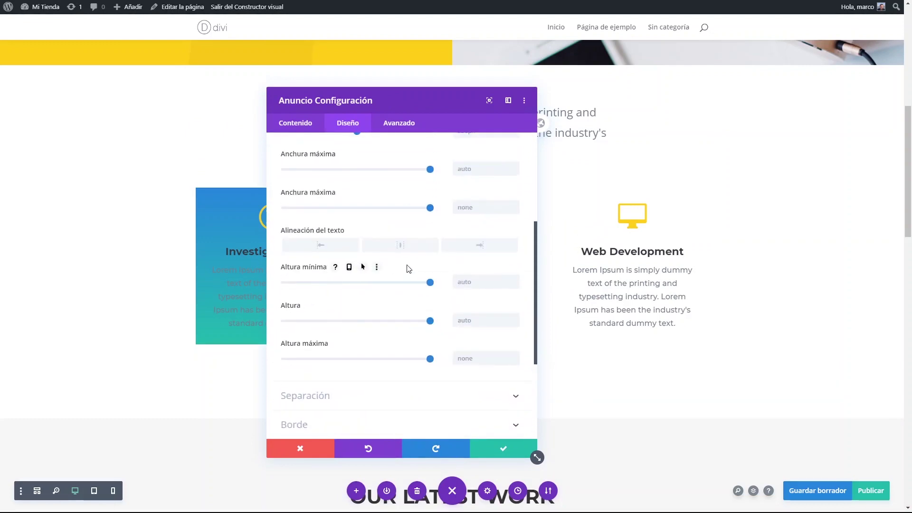
Step: Set the Brand Identity module's top padding to 10px in its spacing settings, moving the settings window away from the module
scroll(390, 270, down, 1)
scroll(372, 247, down, 1)
scroll(386, 269, up, 4)
click(352, 220)
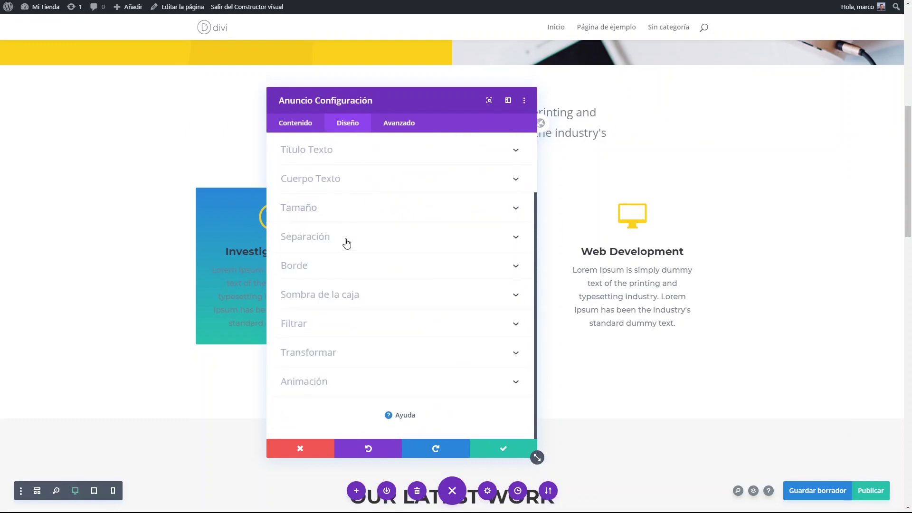
click(347, 242)
drag(387, 102, 746, 59)
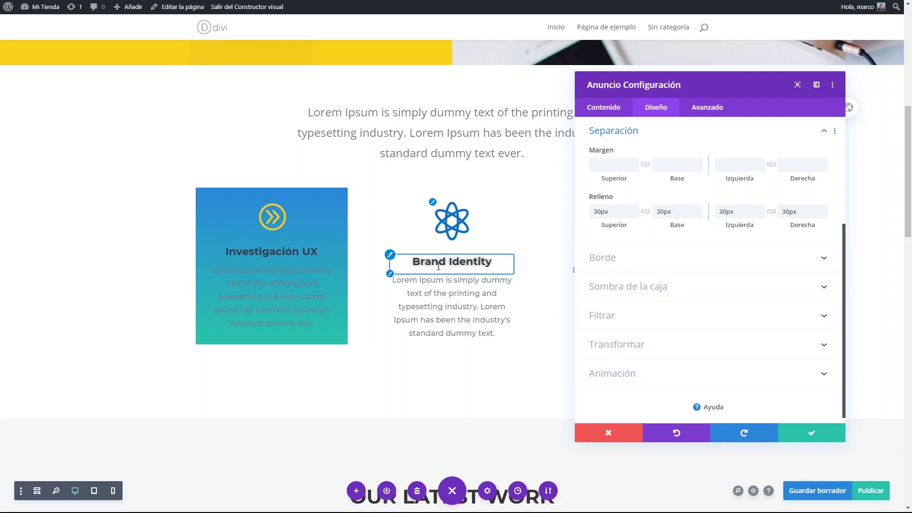
mouse_move(610, 228)
mouse_down()
mouse_move(620, 230)
mouse_move(612, 228)
mouse_up()
click(403, 153)
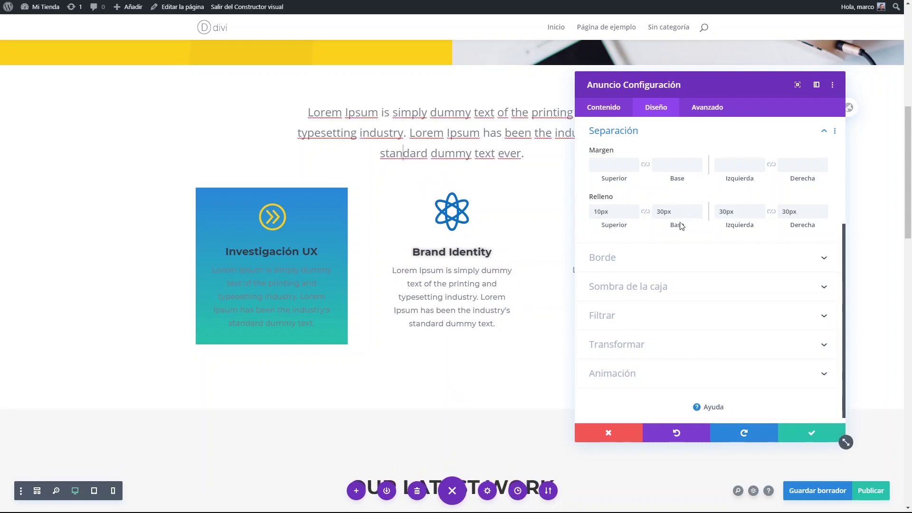
Step: Look over the module's border options, and after comparing box shadow presets apply the one that casts the shadow below the box
click(663, 264)
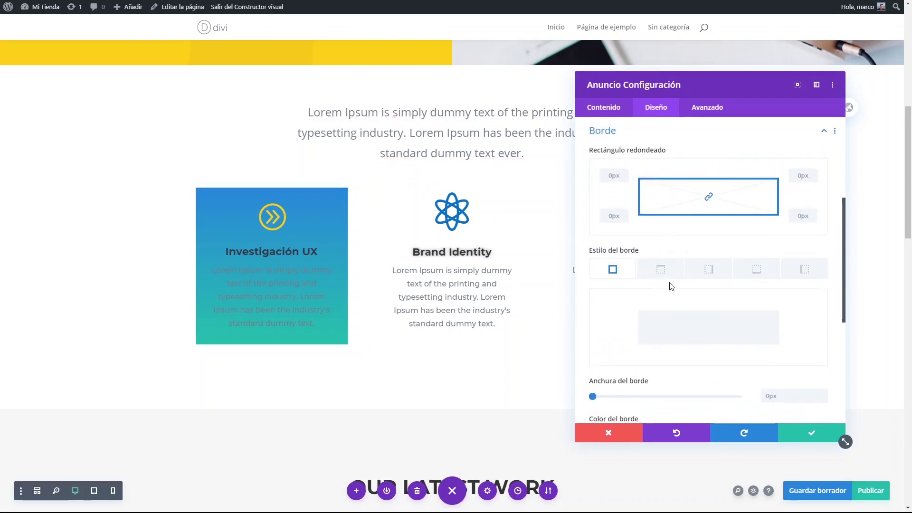
scroll(665, 283, down, 3)
scroll(681, 297, down, 2)
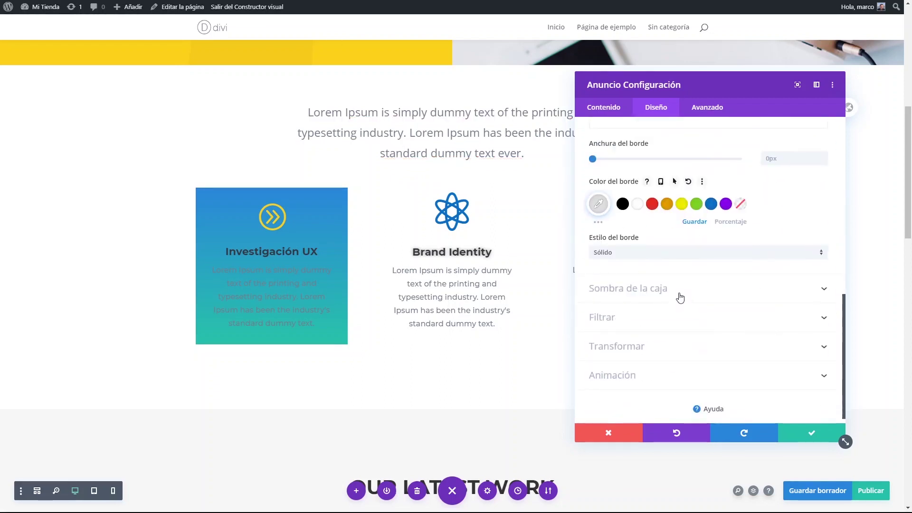
click(647, 293)
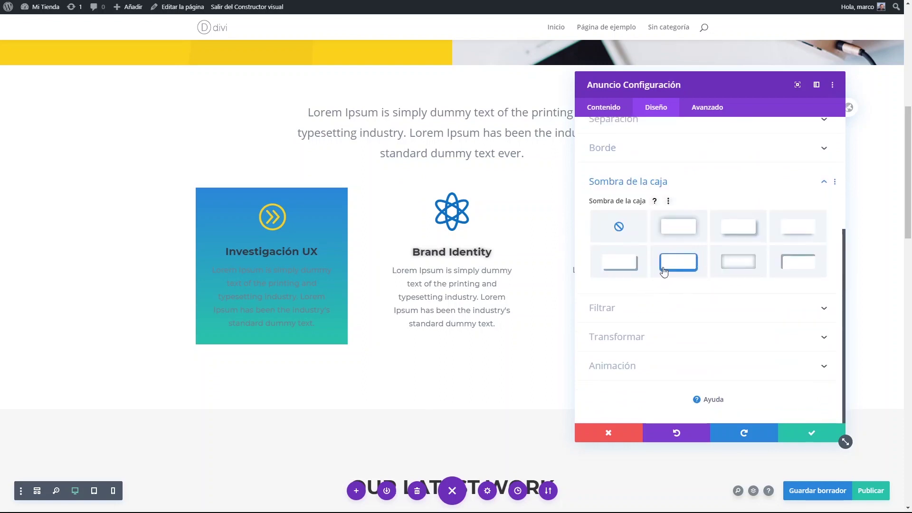
click(680, 229)
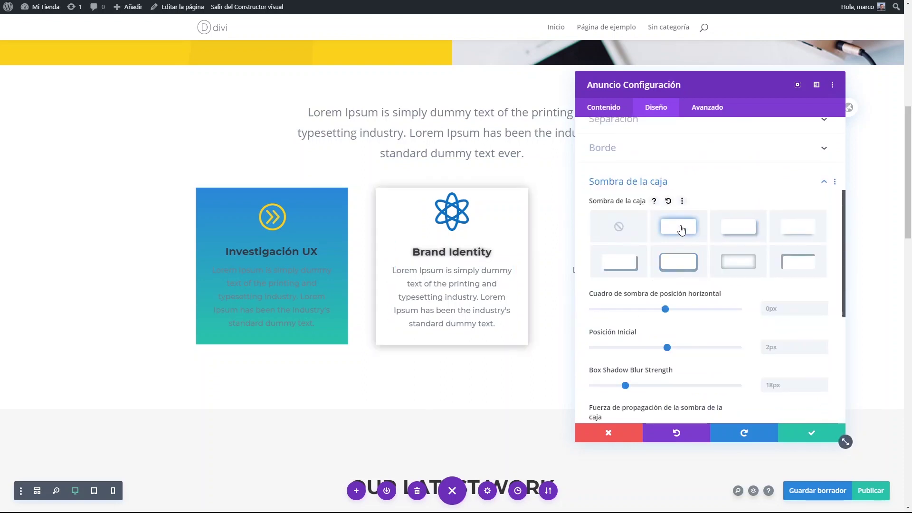
click(621, 270)
click(671, 236)
click(735, 238)
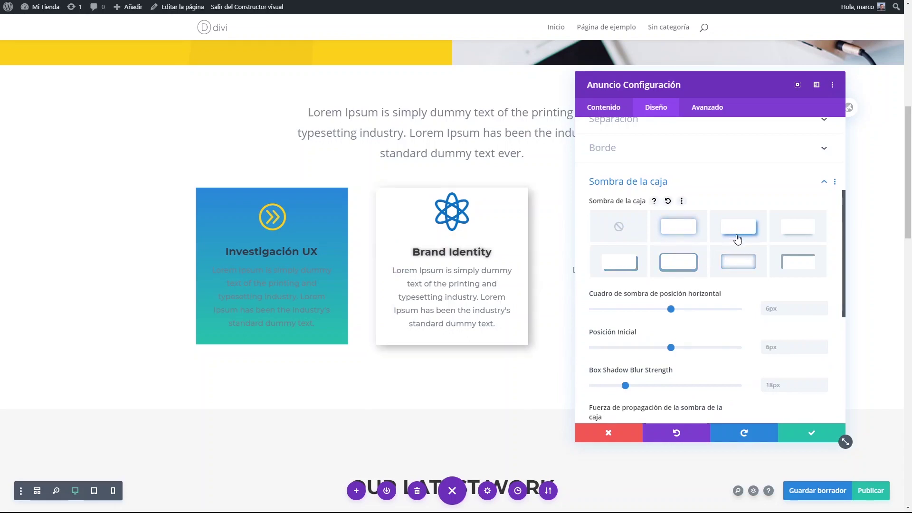
drag(671, 309, 675, 347)
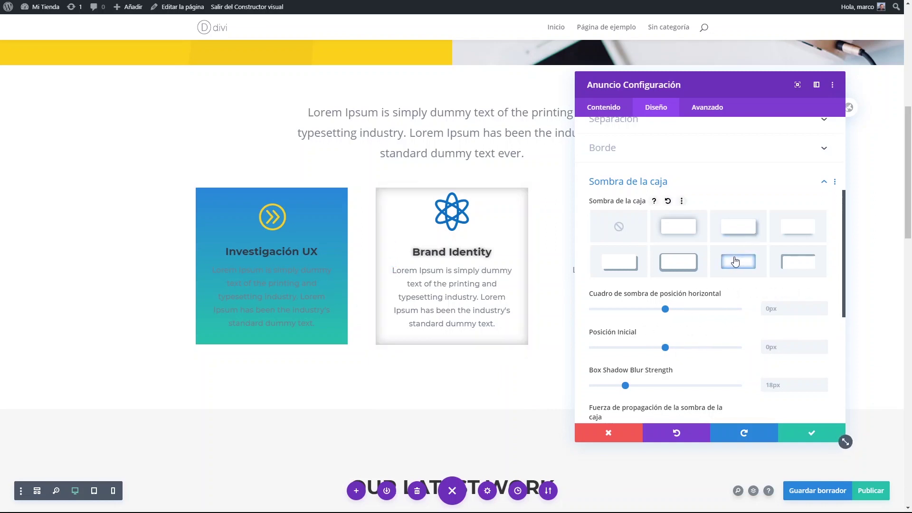
click(696, 236)
click(788, 232)
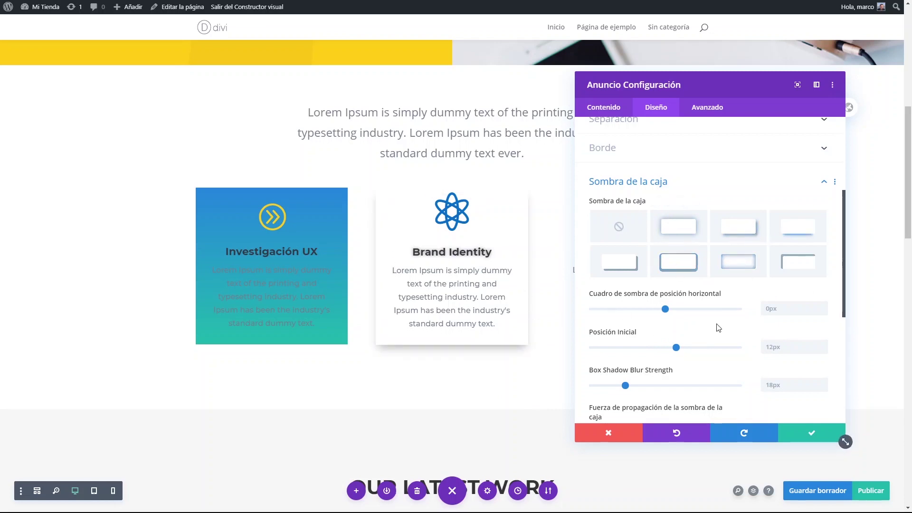
Step: Try a red color for the module's box shadow, and reset the color to its default
scroll(662, 328, down, 3)
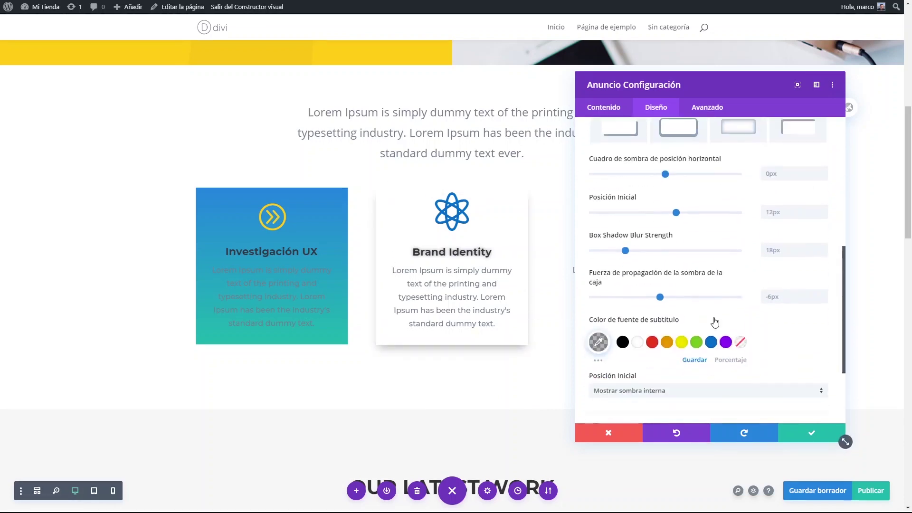
click(652, 334)
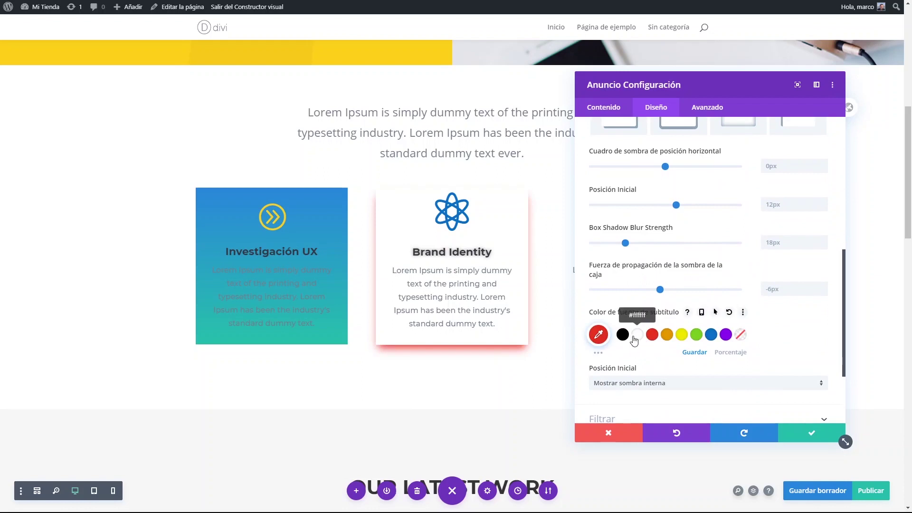
click(728, 312)
Step: Set the module's filters to 112deg hue, 71% saturation and 104% brightness, and save the module settings
scroll(699, 314, down, 3)
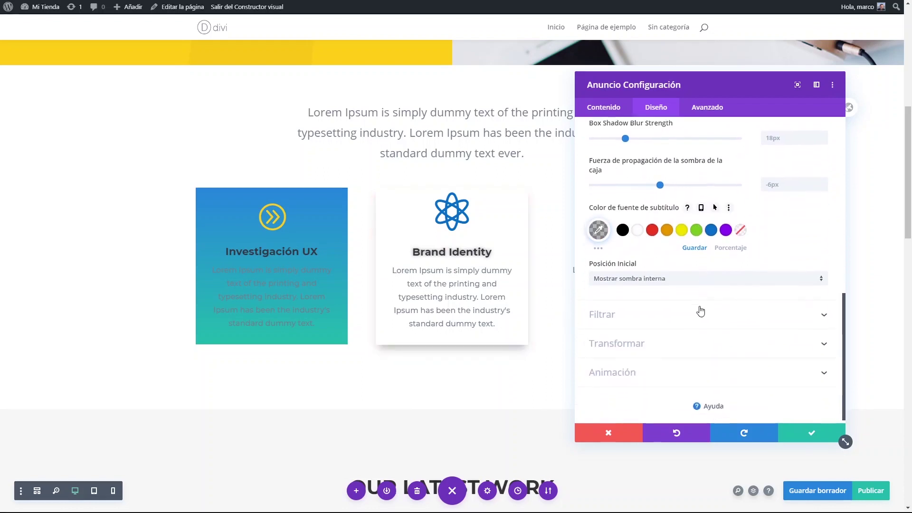
click(629, 311)
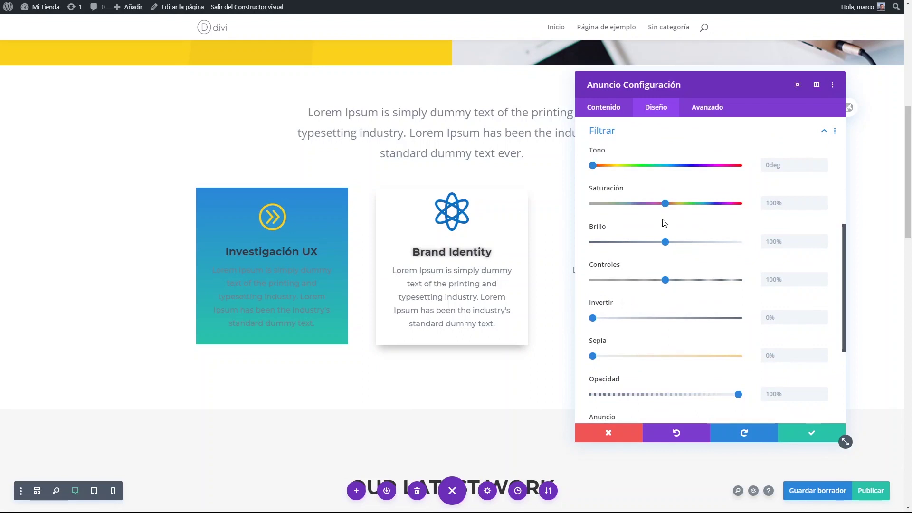
mouse_move(682, 192)
drag(664, 203, 685, 213)
drag(614, 210, 668, 243)
drag(592, 166, 639, 166)
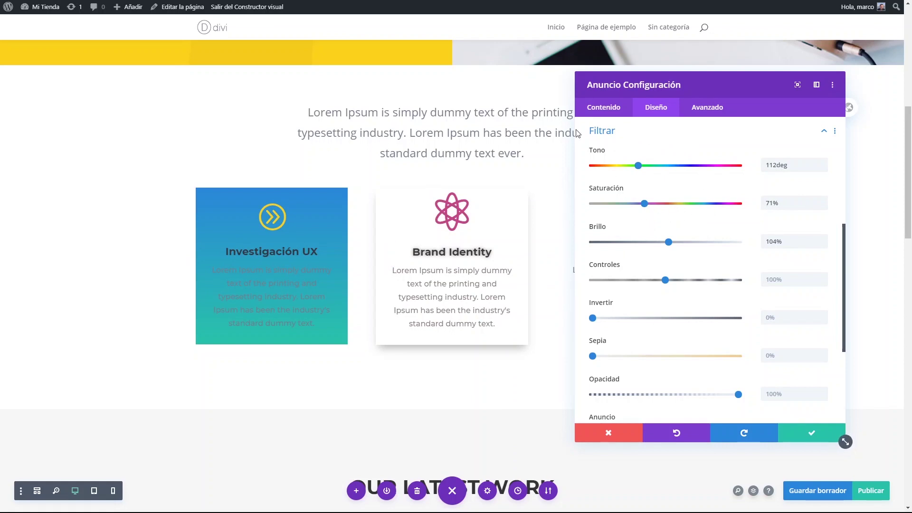
scroll(647, 326, down, 4)
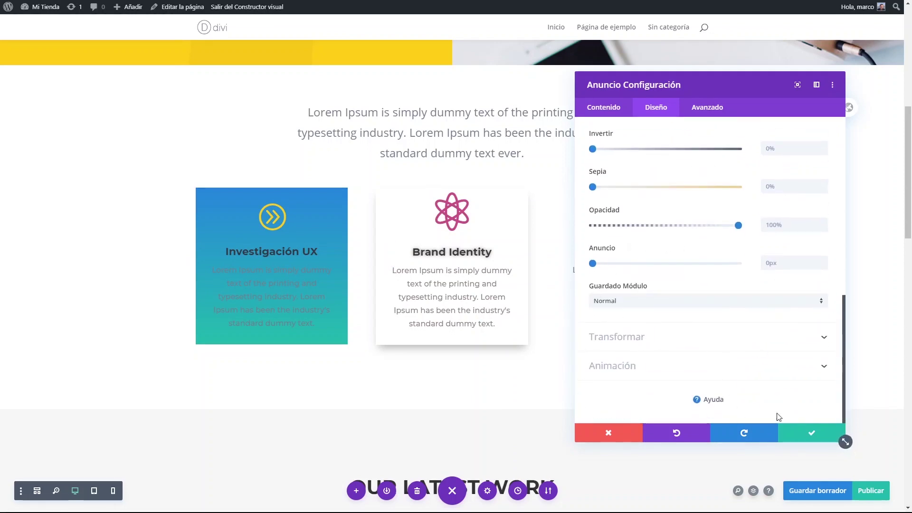
click(811, 433)
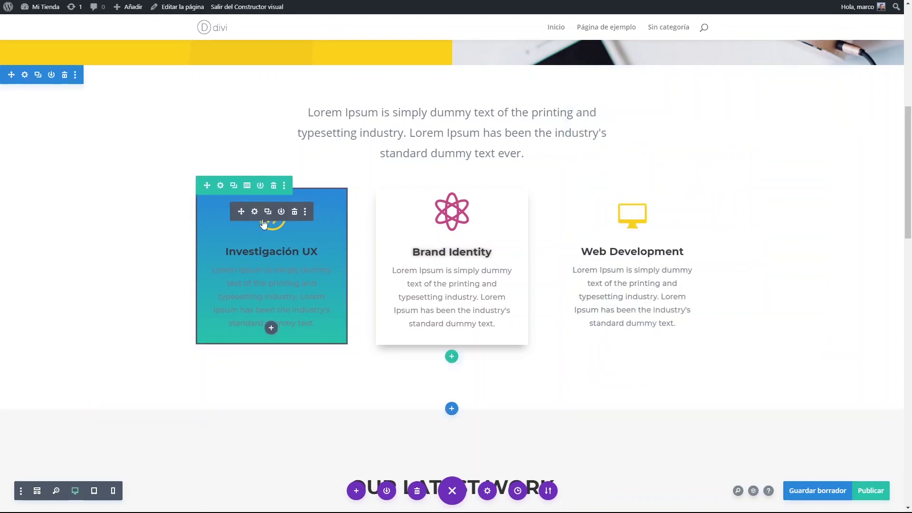
Step: Open the design settings of the Investigación UX module
click(254, 212)
click(655, 108)
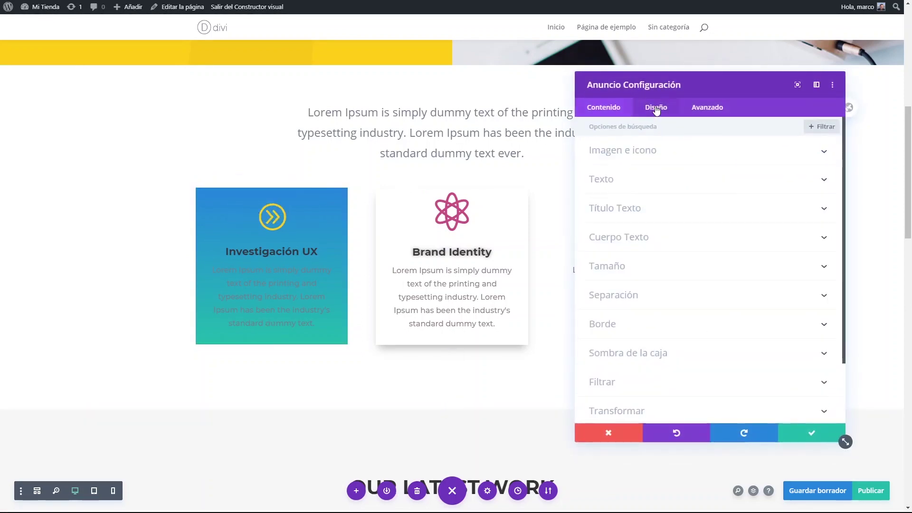
scroll(652, 285, down, 2)
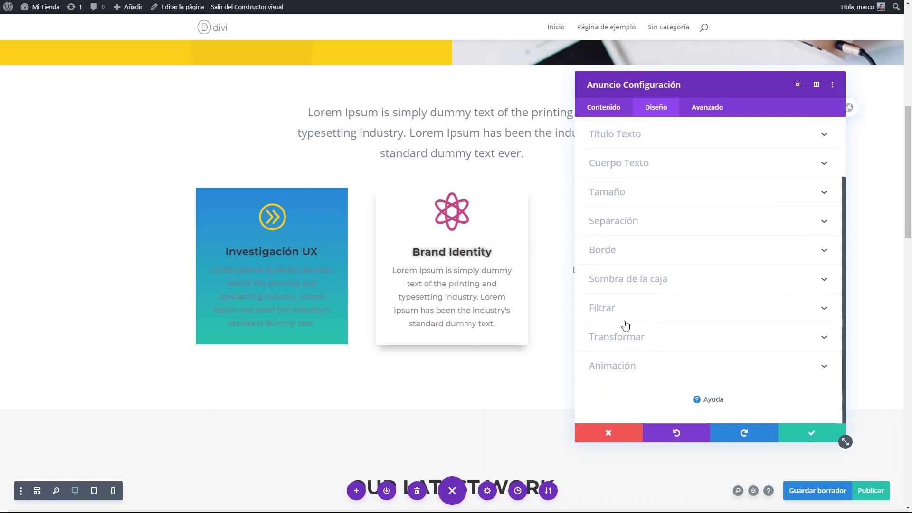
Step: Try a 27deg hue and 90% brightness filter on the Investigación UX module, and reset both to default
click(627, 310)
mouse_move(592, 167)
mouse_down()
mouse_move(678, 175)
mouse_move(732, 166)
mouse_move(596, 167)
mouse_up()
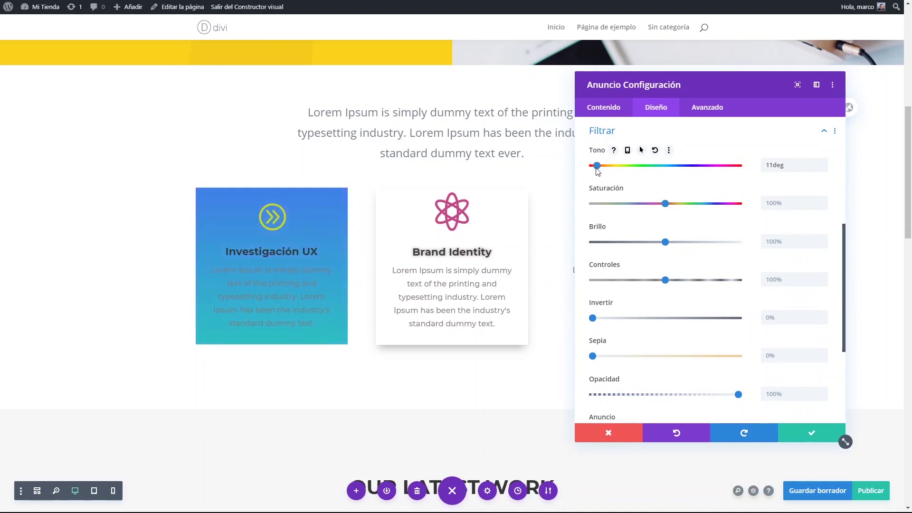
drag(592, 166, 604, 169)
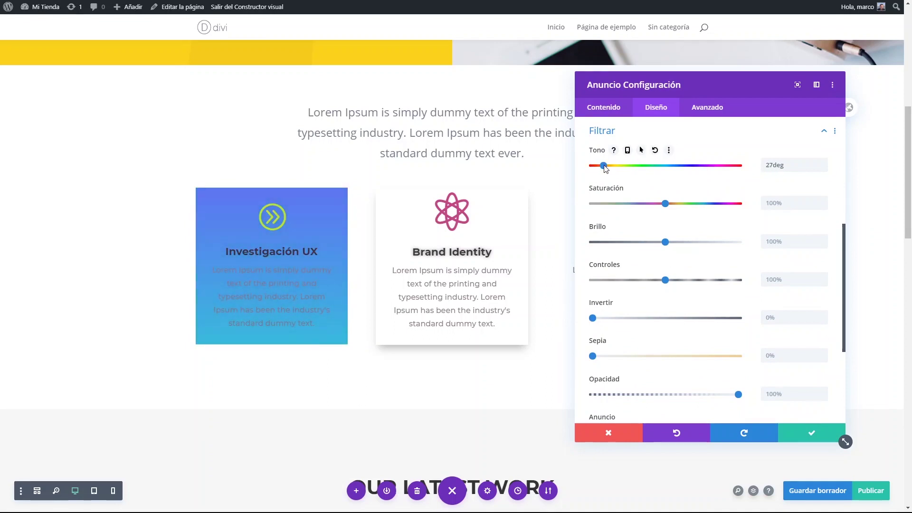
mouse_move(637, 243)
mouse_down()
mouse_move(621, 242)
mouse_move(682, 242)
mouse_move(642, 242)
mouse_up()
click(657, 242)
click(655, 150)
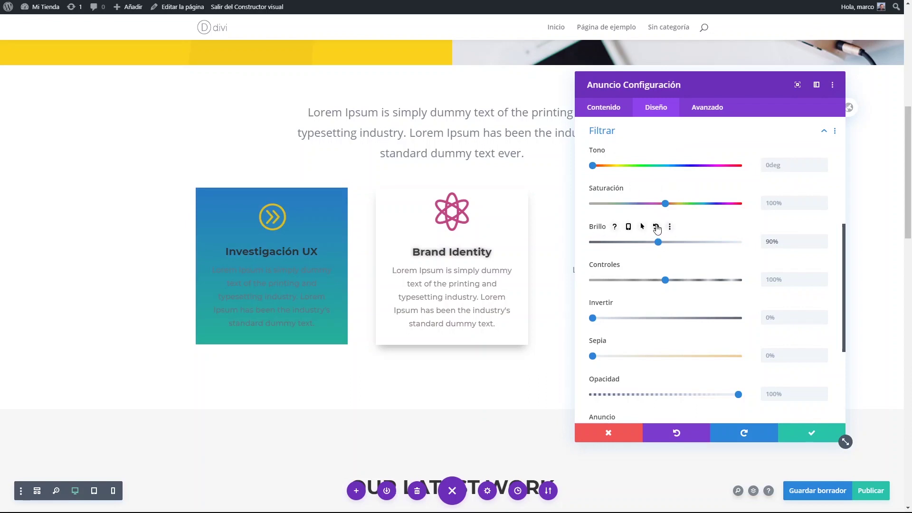
click(656, 227)
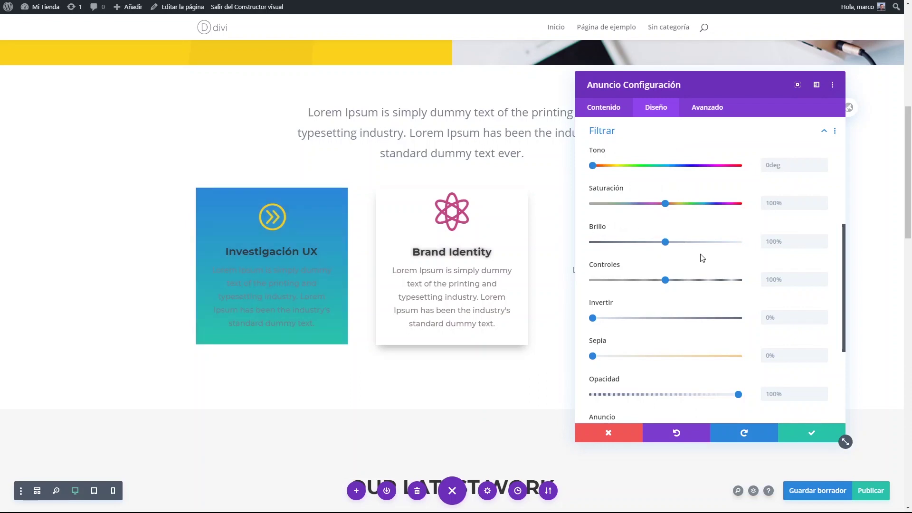
Step: Set the body text color of the Investigación UX module to white
scroll(702, 258, down, 2)
scroll(696, 166, up, 5)
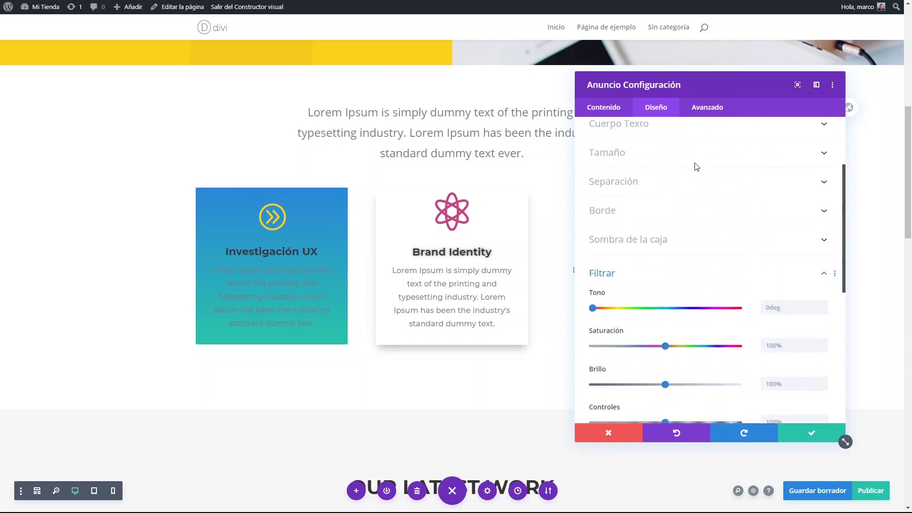
scroll(679, 180, up, 3)
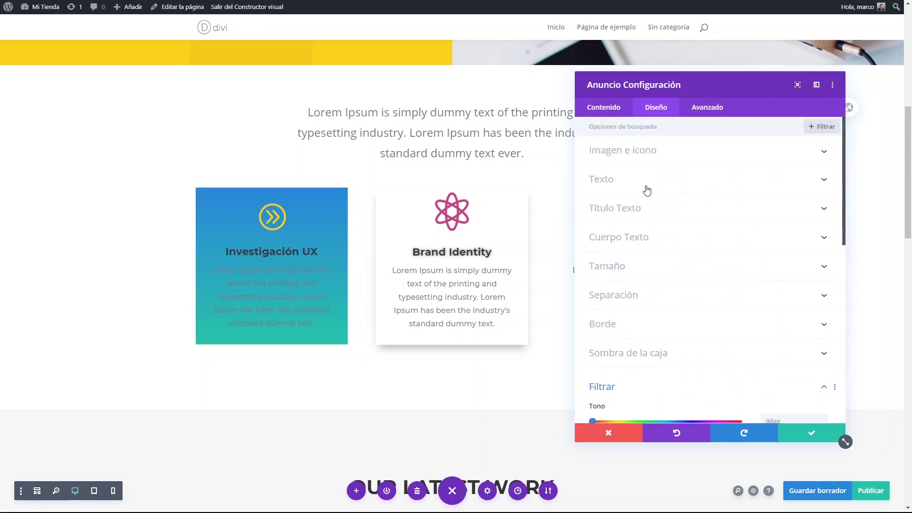
click(649, 236)
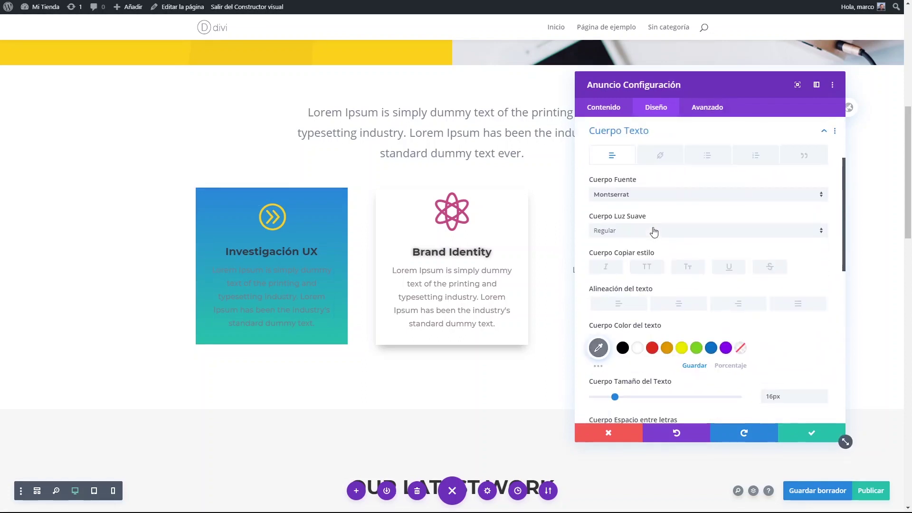
click(636, 348)
Step: Try scaling the module to 158% and shifting it 98px horizontally and -87px vertically, resetting each transform to default
scroll(731, 311, down, 10)
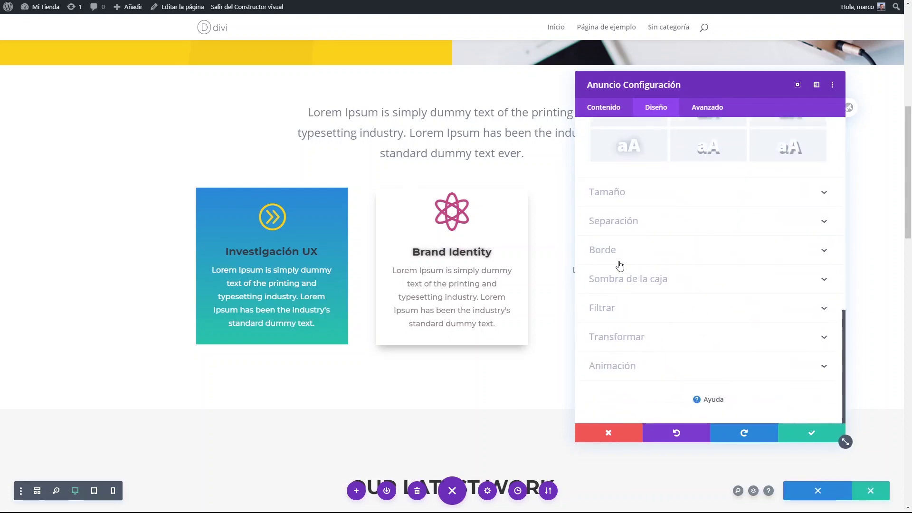
click(654, 341)
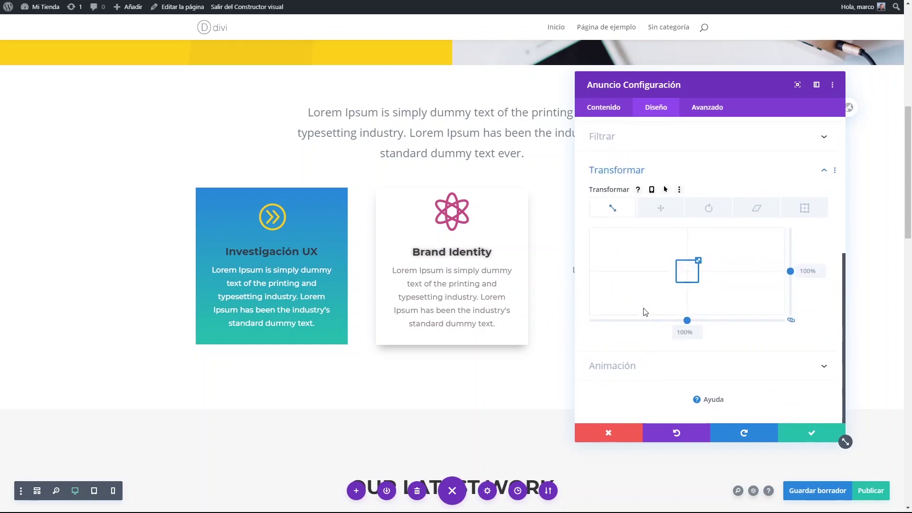
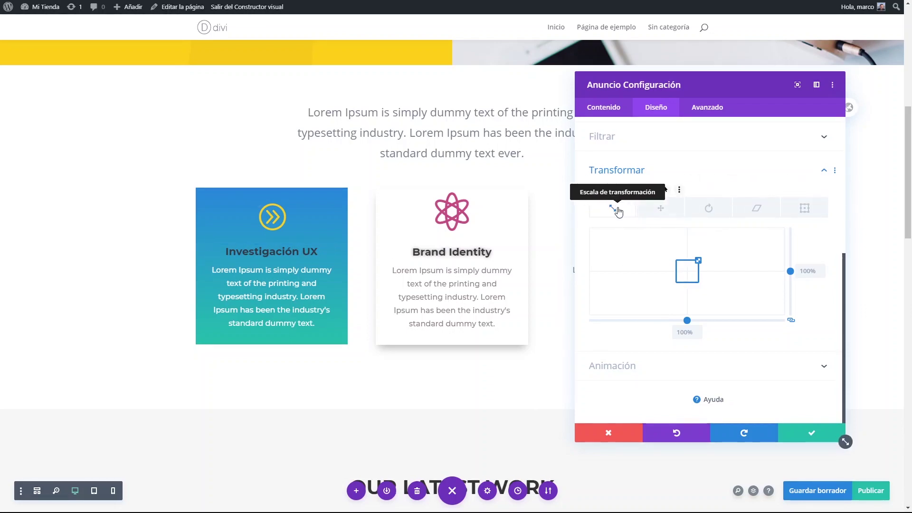
mouse_move(696, 260)
mouse_down()
mouse_move(710, 249)
mouse_move(712, 264)
mouse_up()
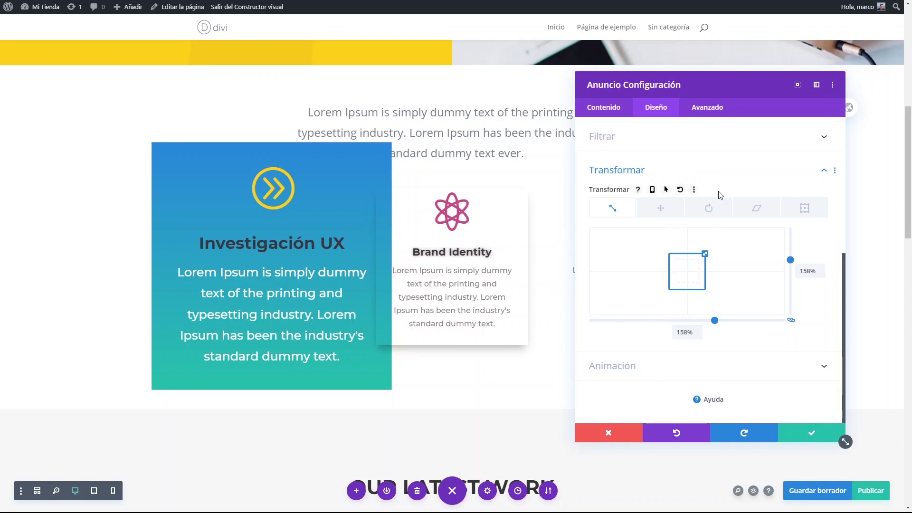
click(679, 191)
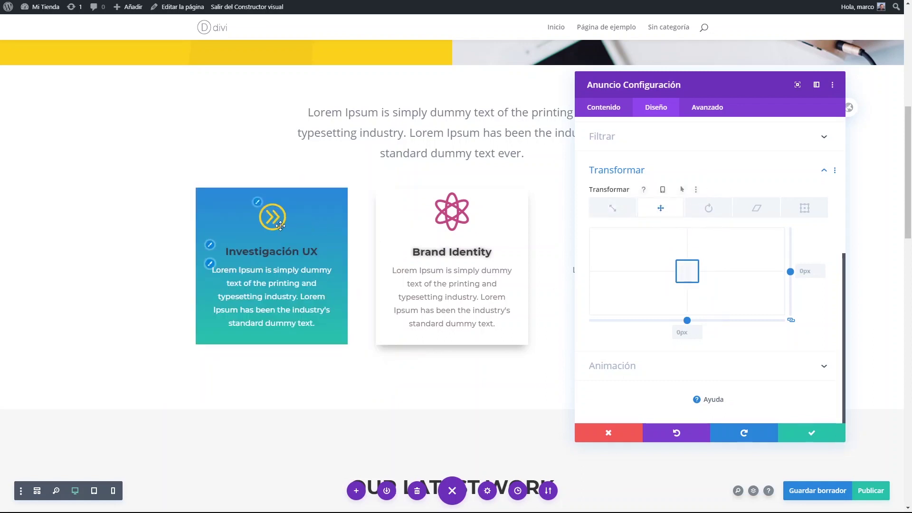
drag(680, 272, 695, 257)
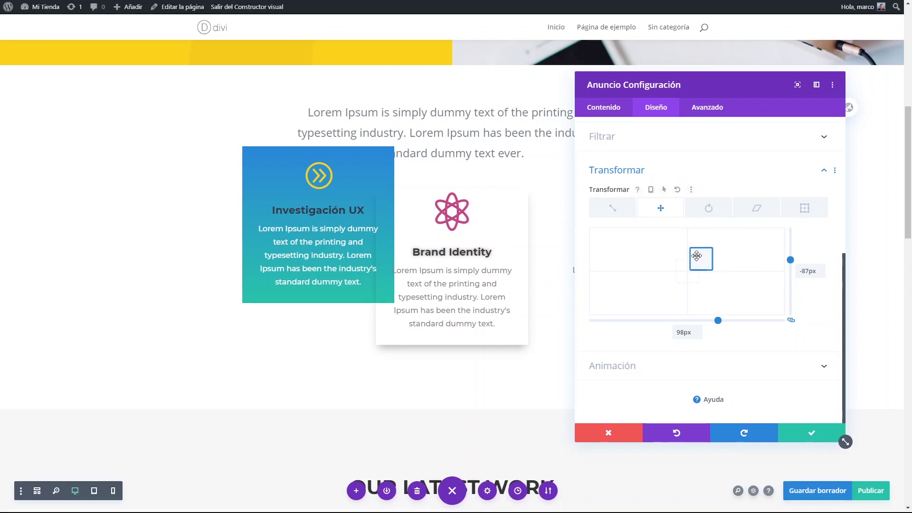
click(679, 190)
Step: Try rotating the module around each of its three axes, including 42deg and 33deg in the plane, resetting the rotation each time
click(707, 207)
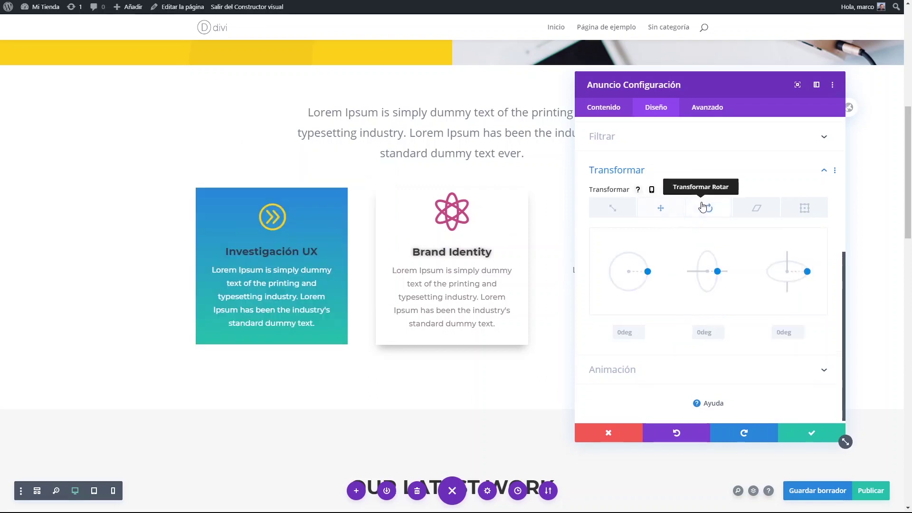
drag(647, 275, 645, 290)
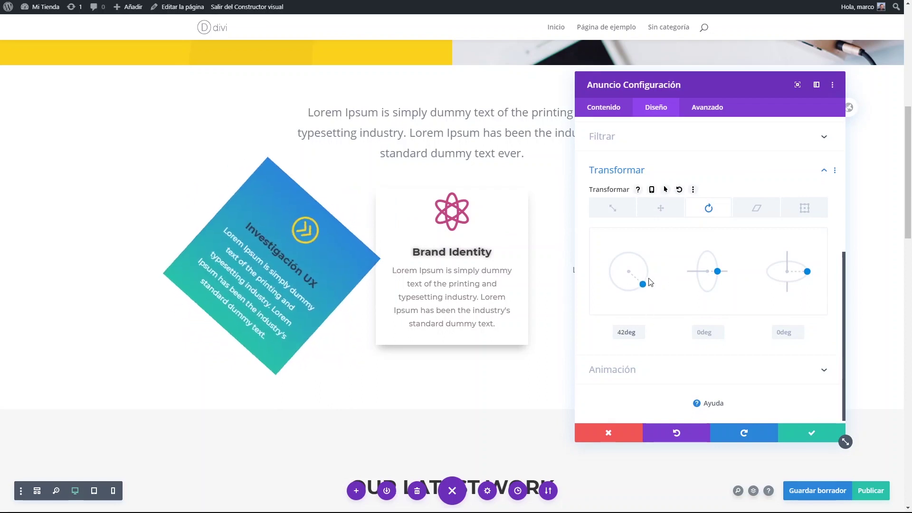
click(679, 189)
drag(720, 277, 716, 264)
click(680, 189)
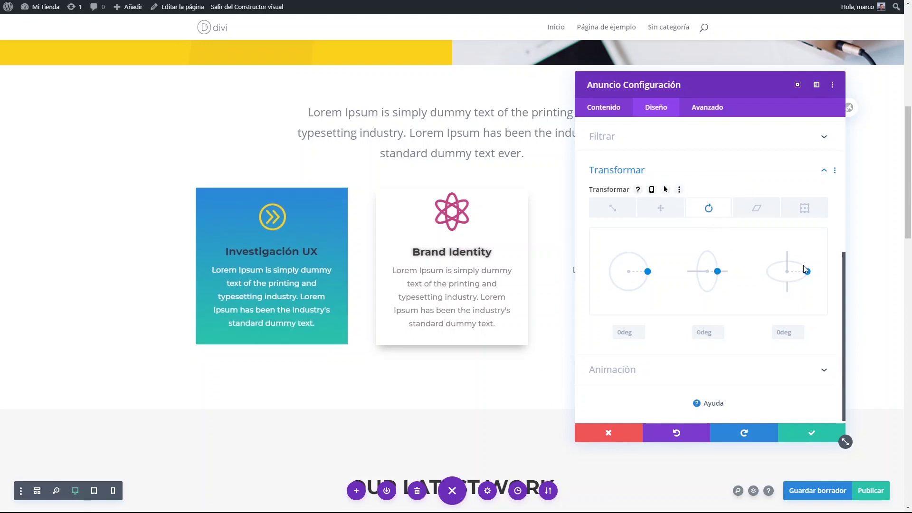
drag(810, 275, 767, 269)
click(665, 189)
drag(648, 272, 644, 282)
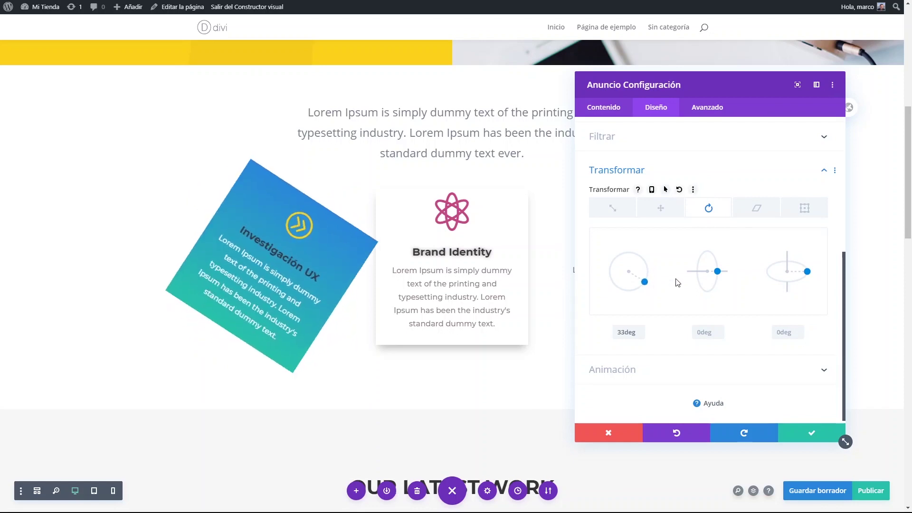
click(680, 189)
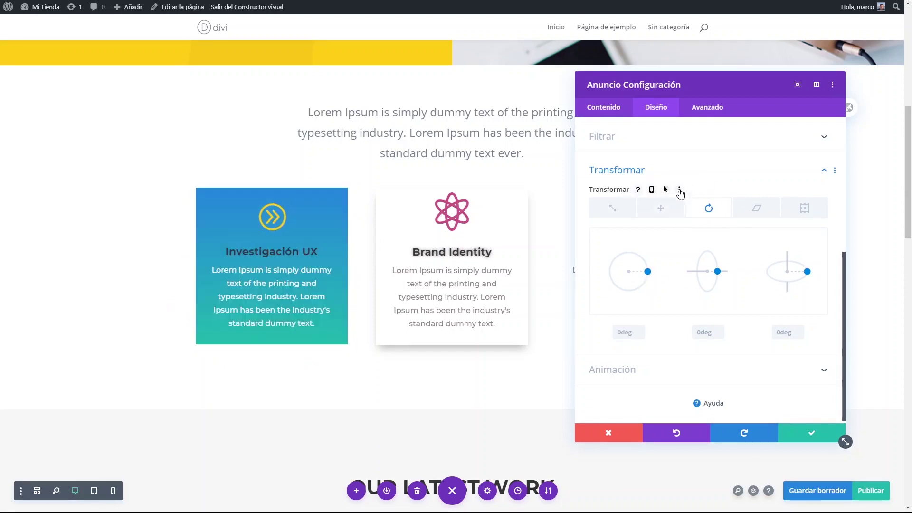
Step: Skew the Investigación UX card by 6deg on both axes and save its settings
click(759, 206)
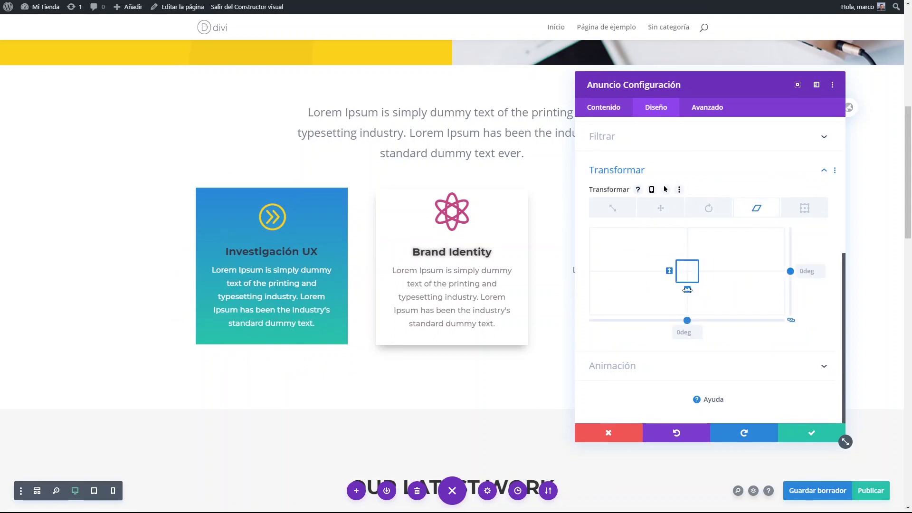
drag(687, 289, 688, 289)
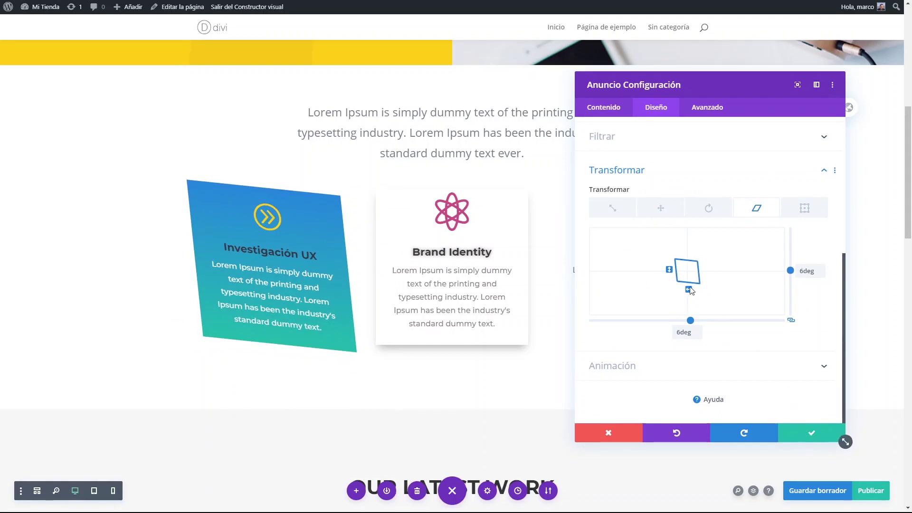
click(807, 432)
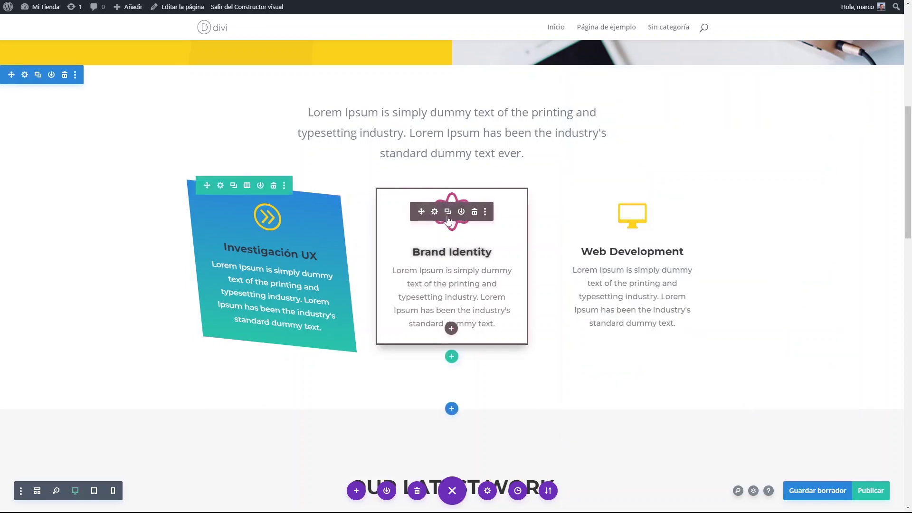
Step: Skew the Brand Identity card by -10deg on both axes and save its settings
click(434, 211)
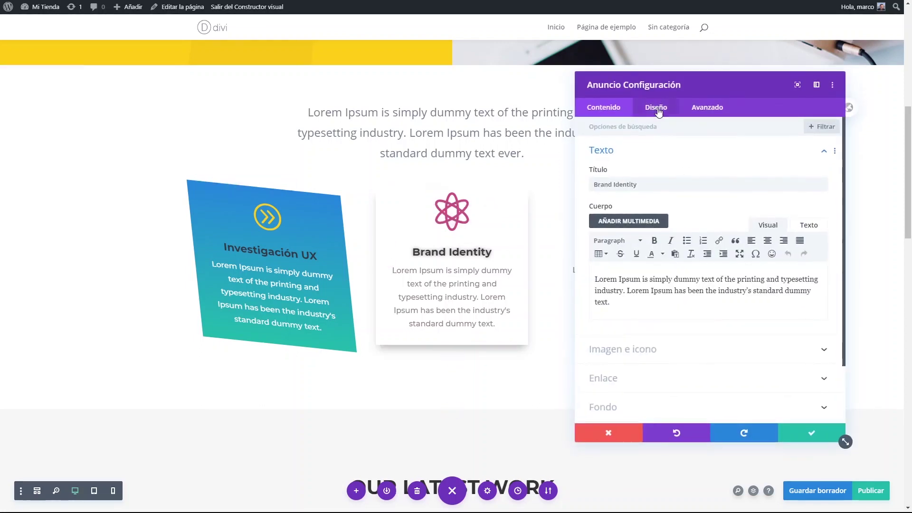
click(657, 110)
scroll(650, 327, down, 2)
click(642, 336)
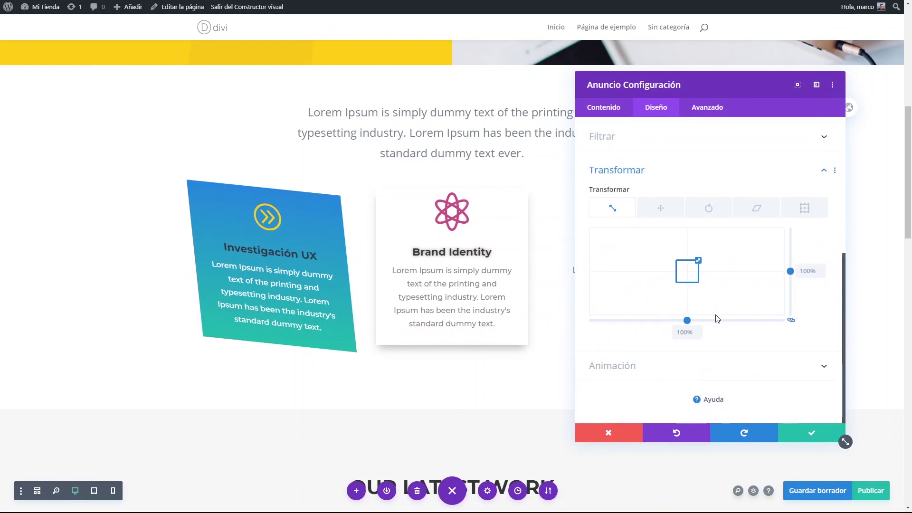
click(753, 208)
drag(687, 290, 686, 291)
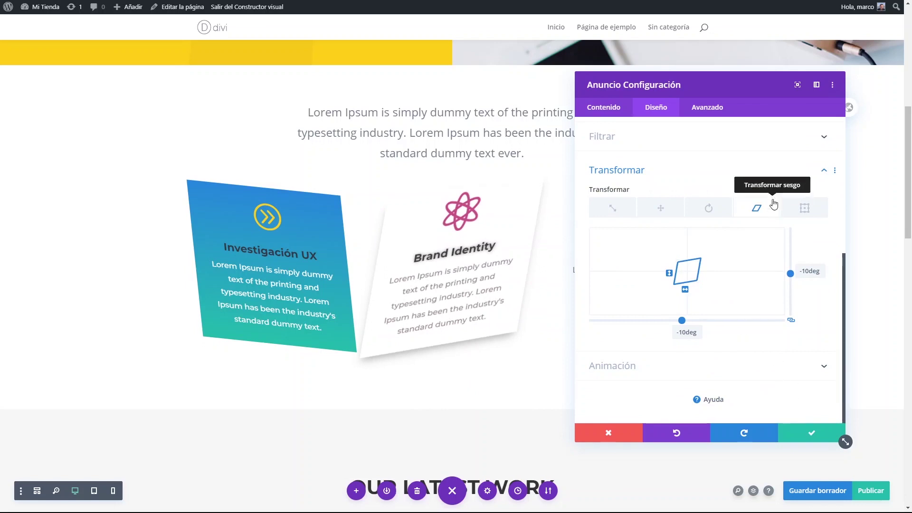
click(811, 429)
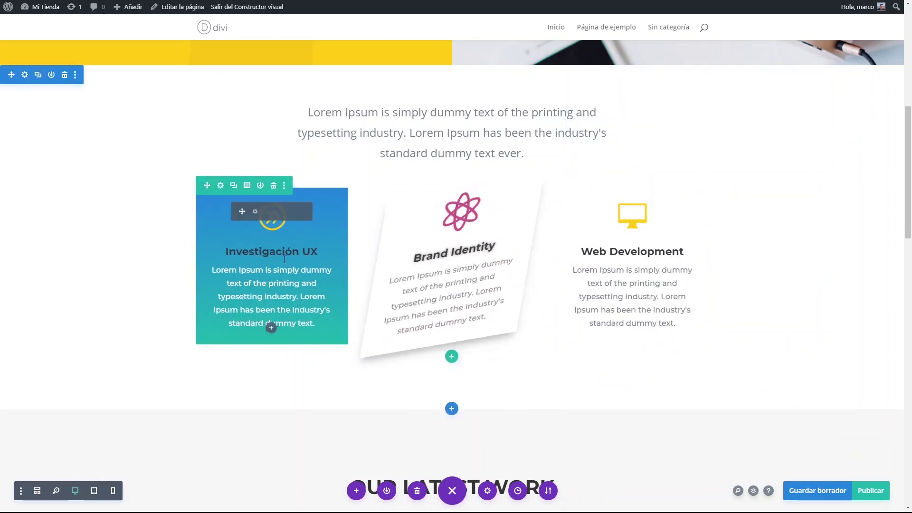
Step: Enable the hover state for the transform options of the Investigación UX card
click(255, 212)
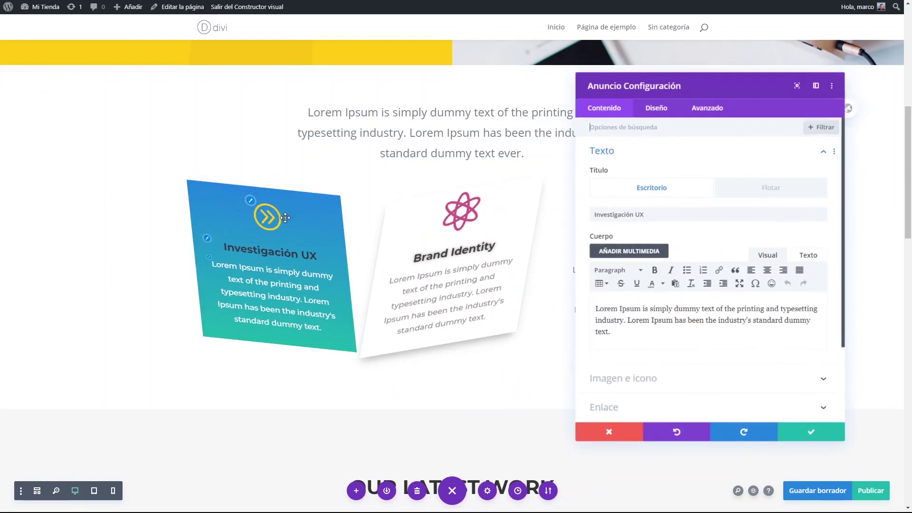
click(664, 110)
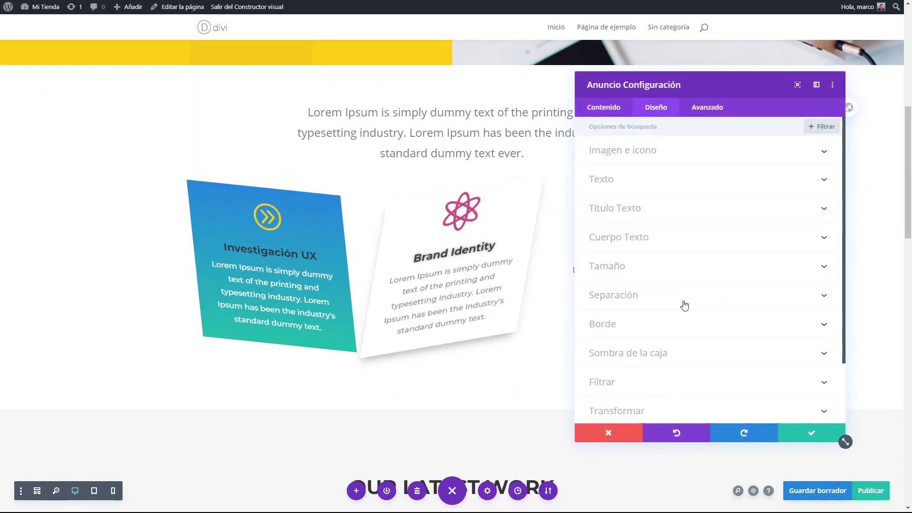
scroll(681, 306, down, 3)
click(637, 345)
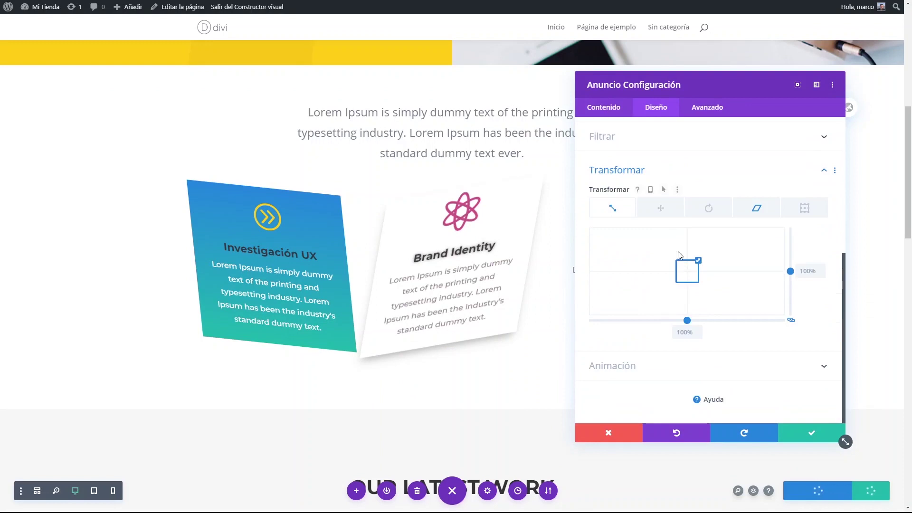
click(666, 190)
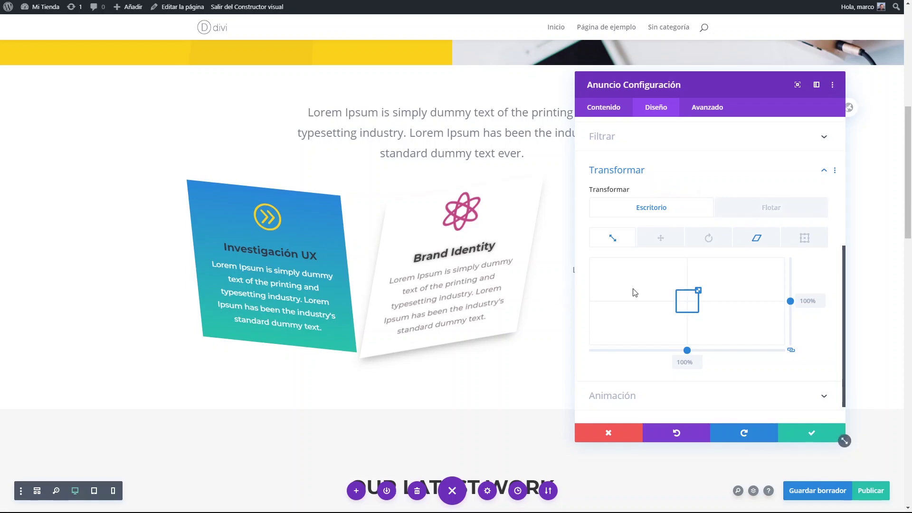
Step: Compare the desktop and hover transform options of the Investigación UX card, and save its settings
drag(668, 83, 675, 102)
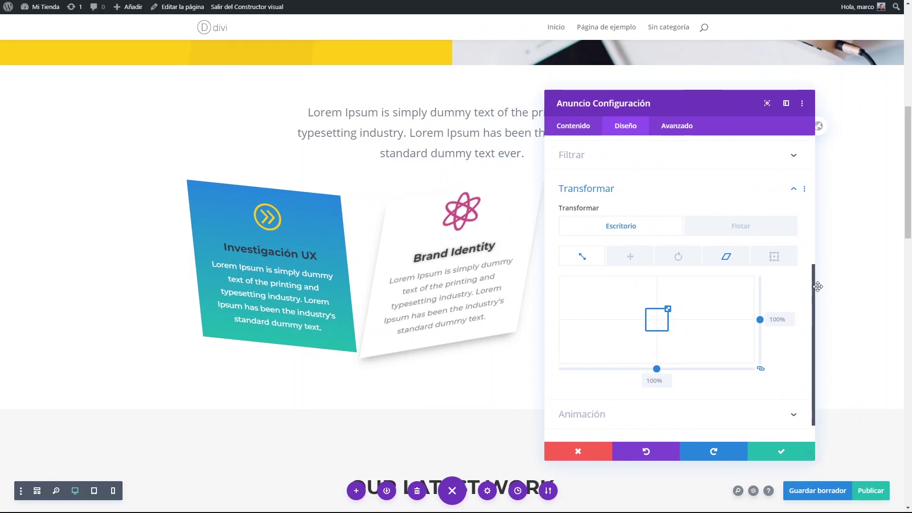
click(749, 229)
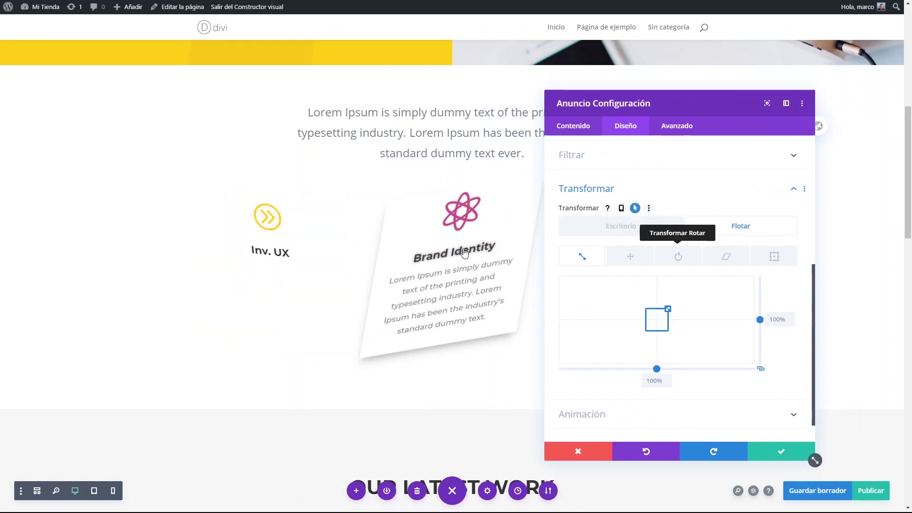
click(676, 258)
click(736, 264)
click(594, 260)
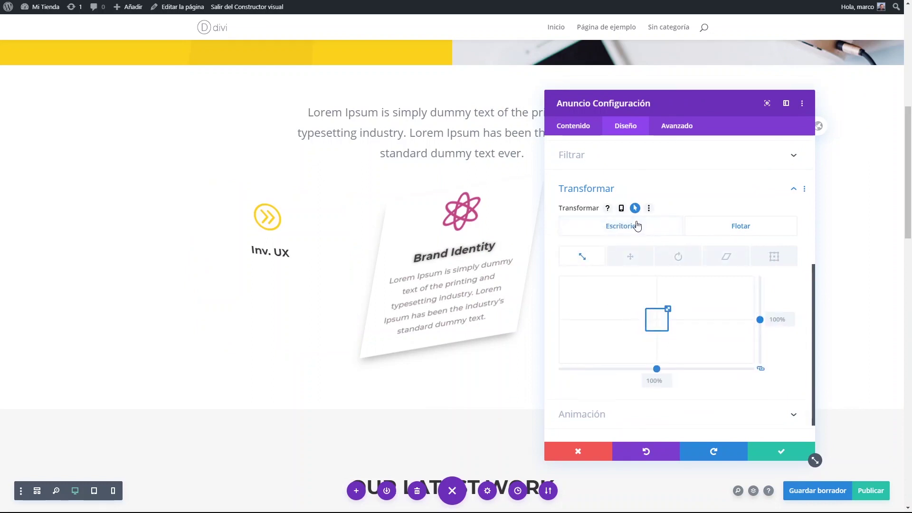
click(727, 227)
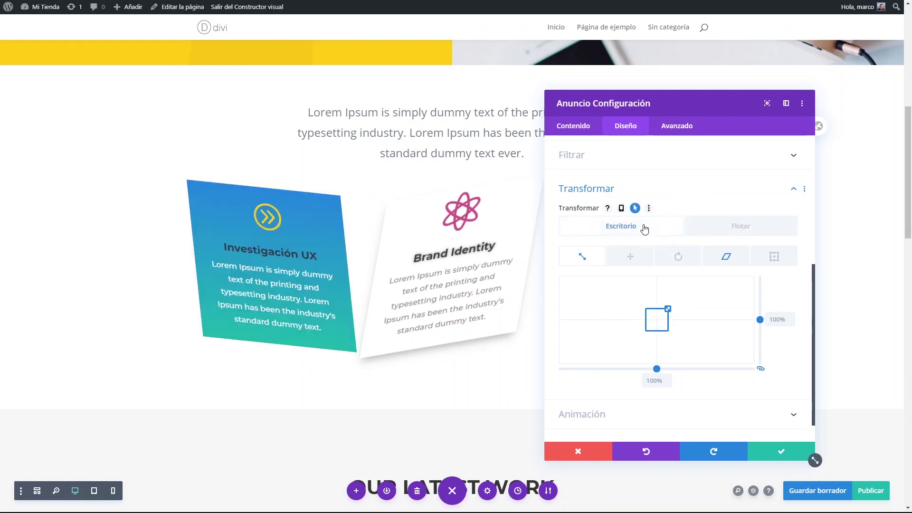
click(781, 452)
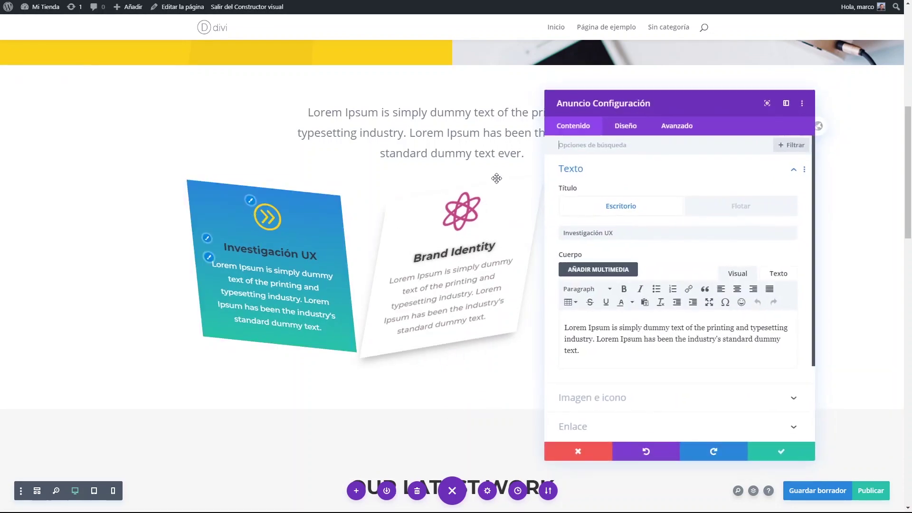
Step: Delete the desktop background gradient of the Investigación UX card
scroll(651, 285, down, 4)
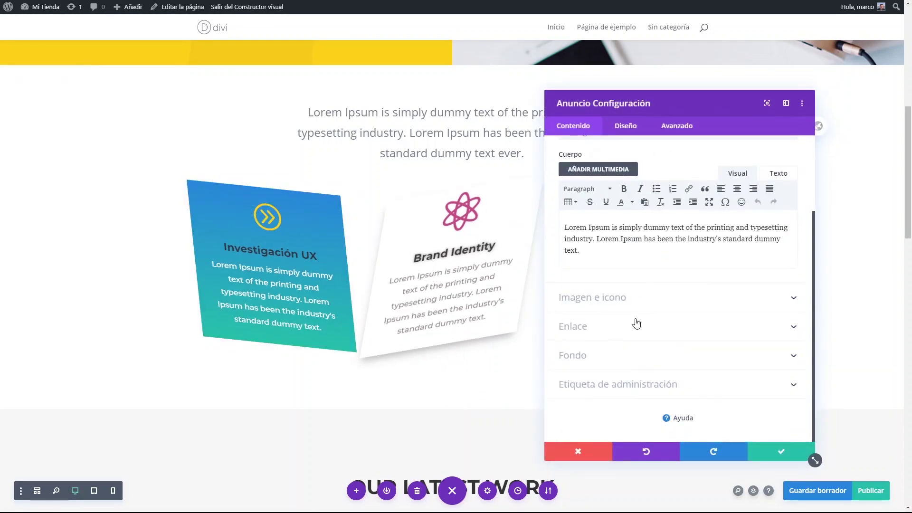
click(612, 357)
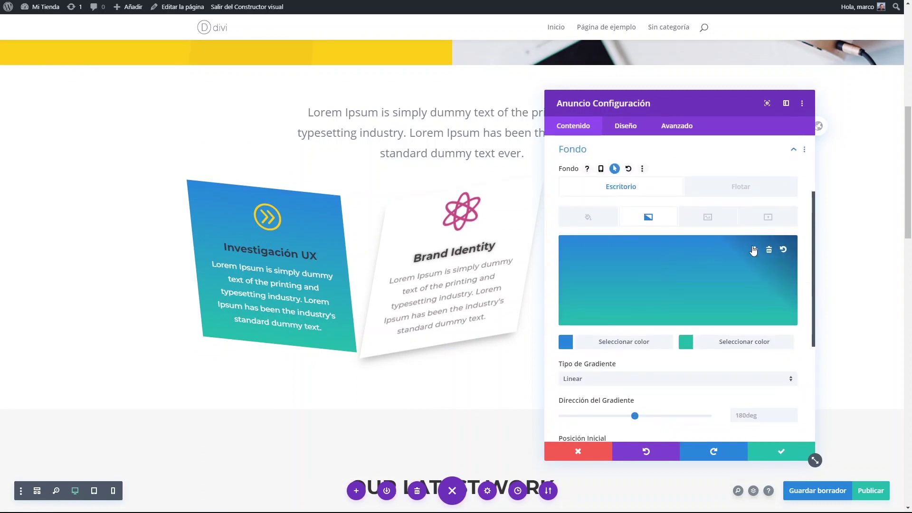
click(769, 251)
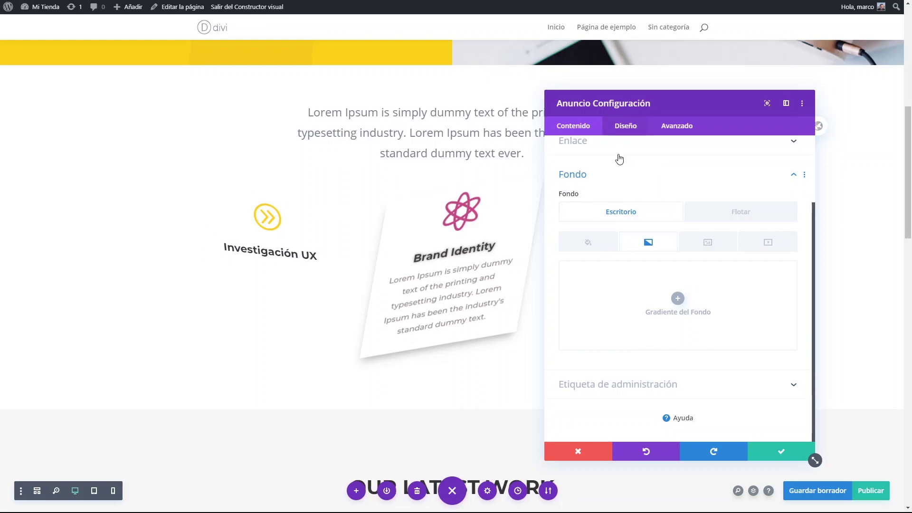
Step: Try black for the Investigación UX card's body text and reset the text colour to its default
click(625, 126)
click(603, 257)
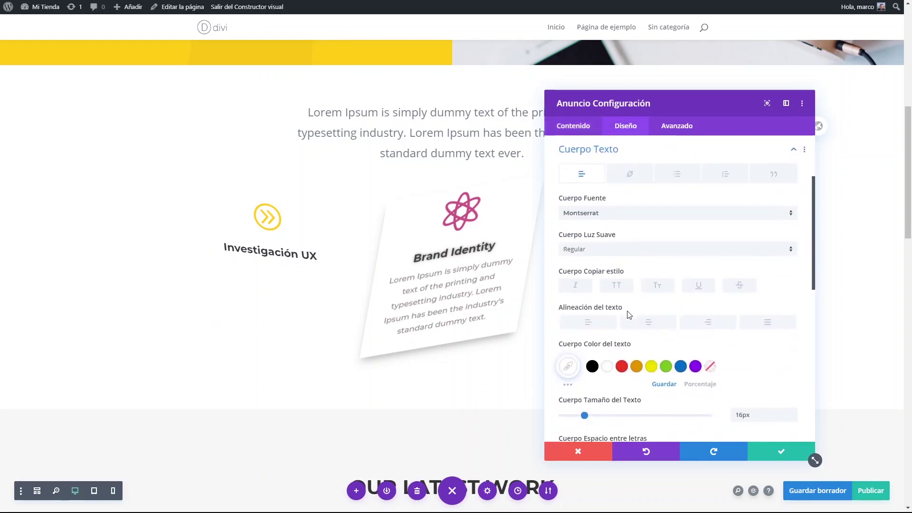
click(593, 367)
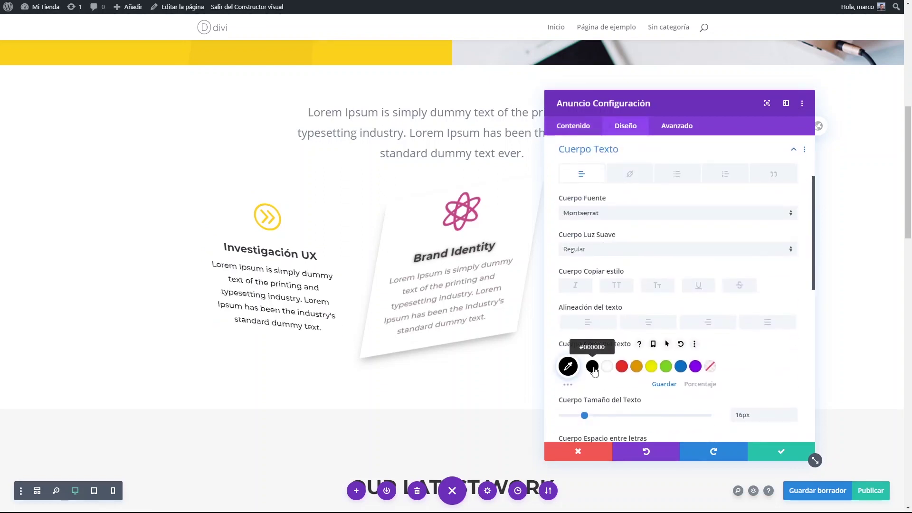
click(680, 344)
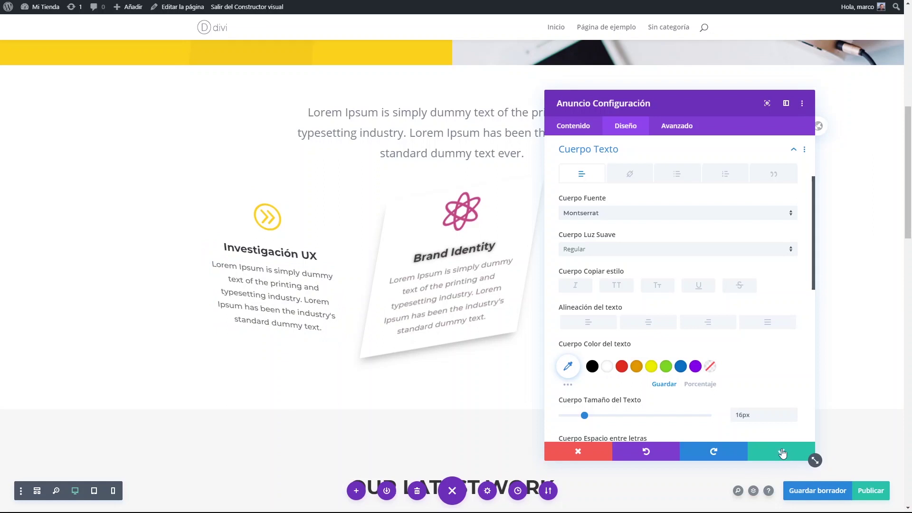
Step: Apply the box shadow preset with 0px horizontal offset, 12px vertical offset and 18px blur to the Investigación UX card, and save
scroll(645, 226, down, 10)
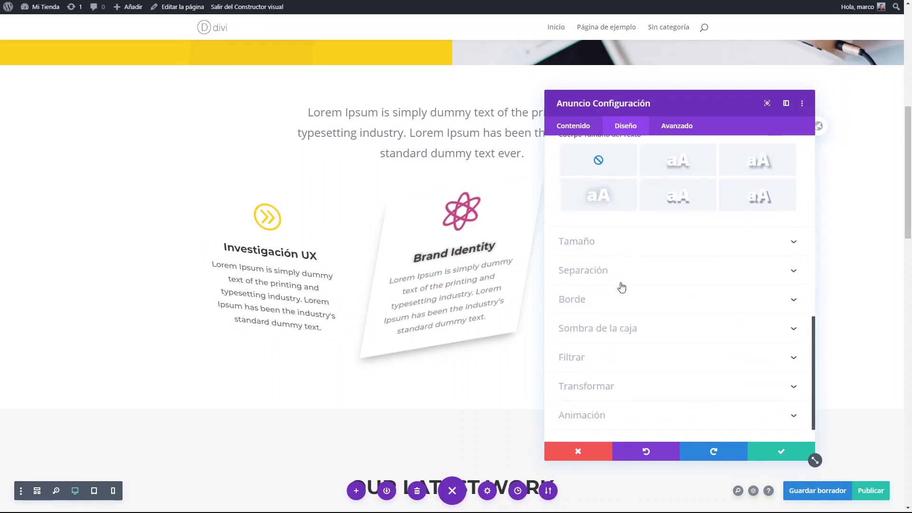
click(631, 327)
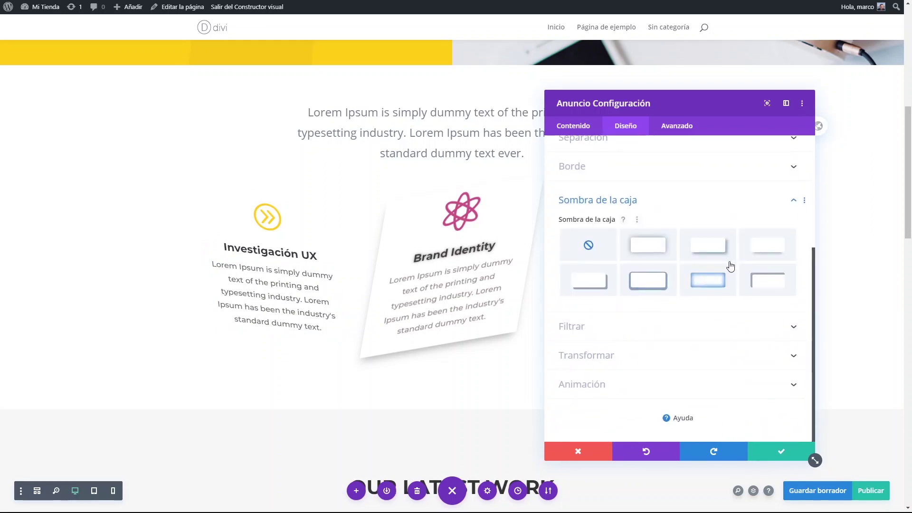
click(749, 250)
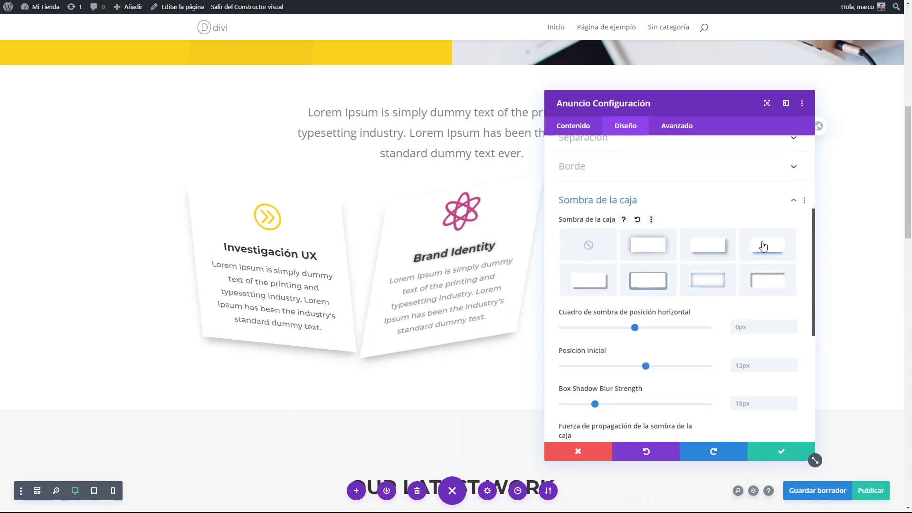
click(770, 451)
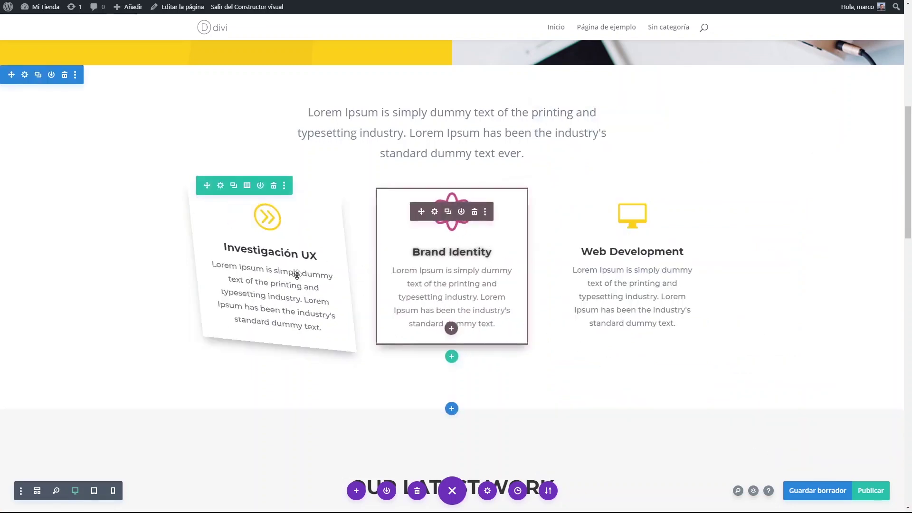
Step: Set the animation style of the Brand Identity card to Desvanecer
click(434, 212)
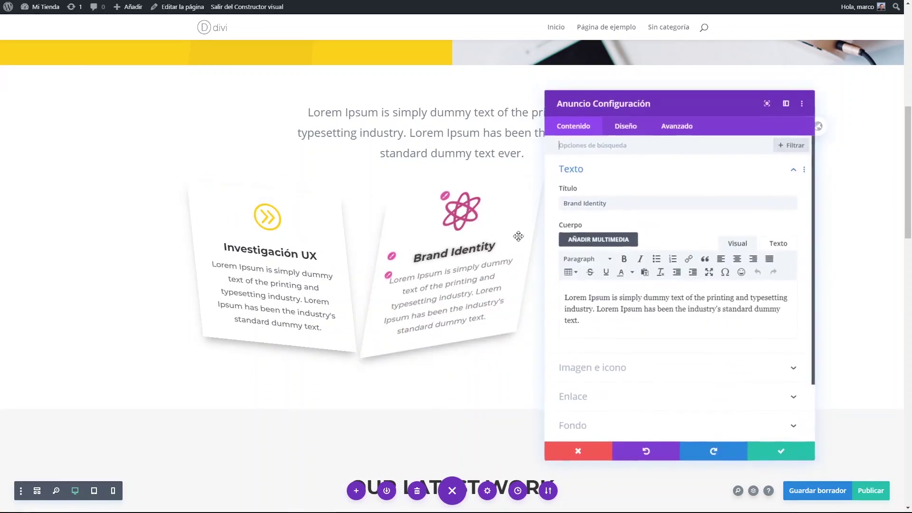
click(625, 125)
scroll(670, 316, down, 2)
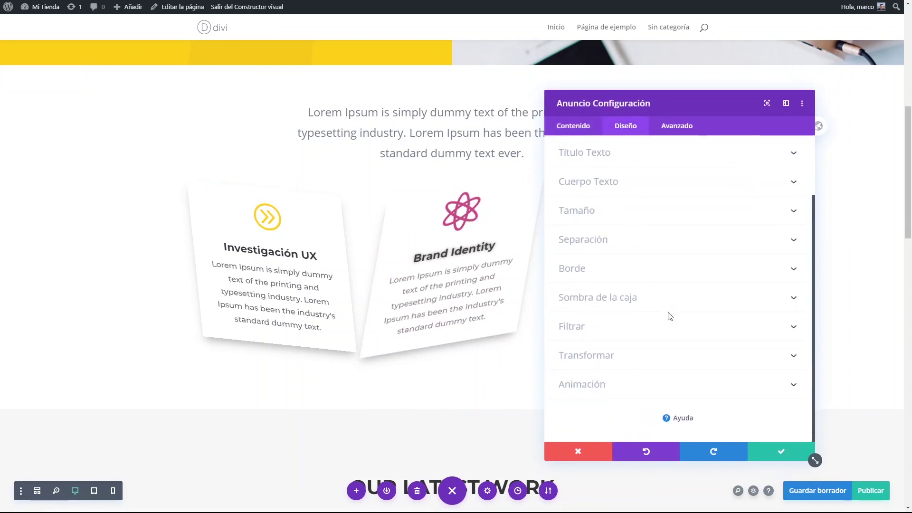
click(783, 385)
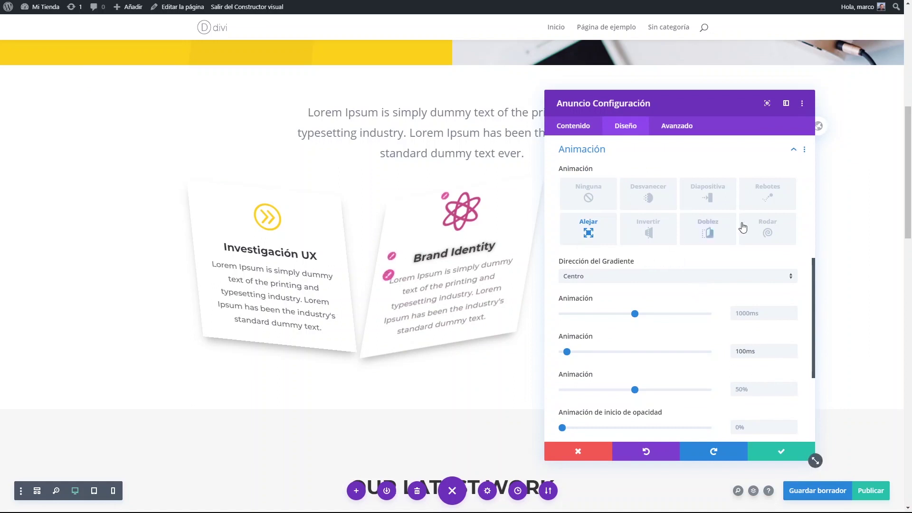
click(649, 197)
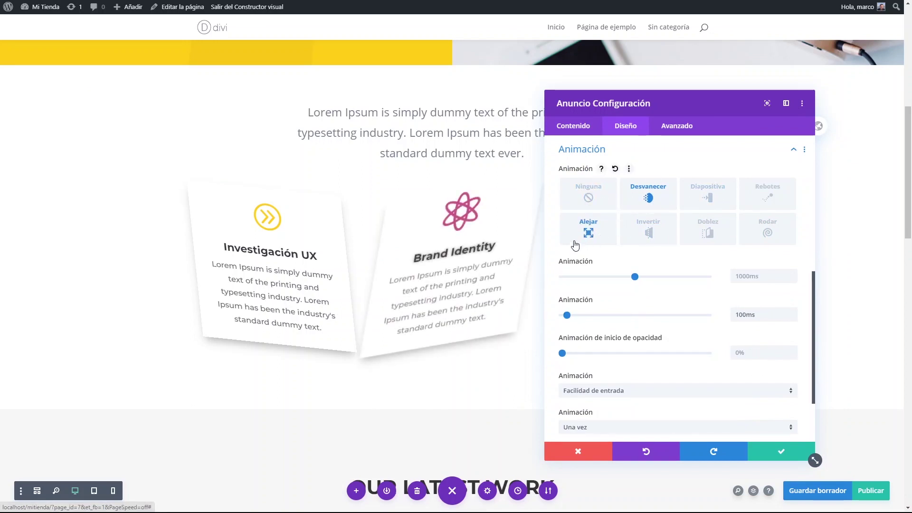
Step: Preview the Diapositiva, Rebotes, Rodar, Doblez, Invertir and Alejar animations on the Brand Identity card, and return to Desvanecer
click(708, 197)
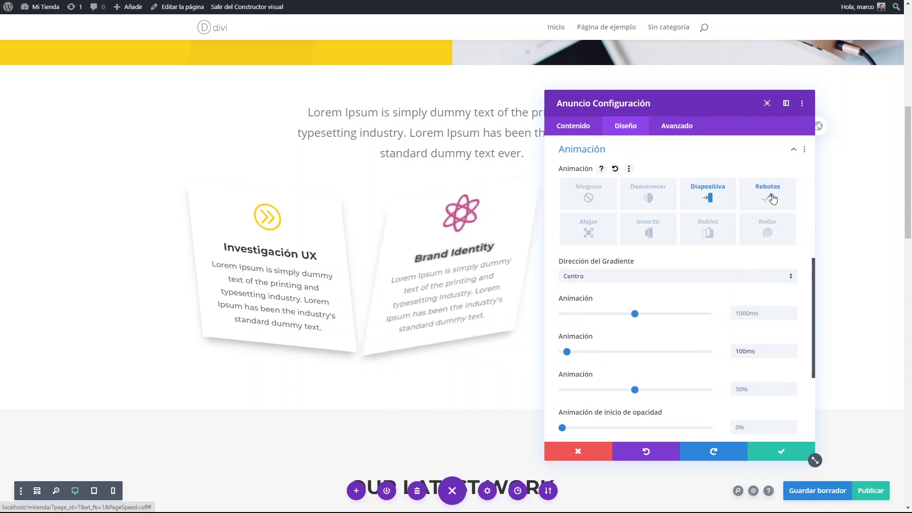
click(772, 198)
click(765, 233)
click(709, 232)
click(648, 233)
click(592, 235)
click(647, 197)
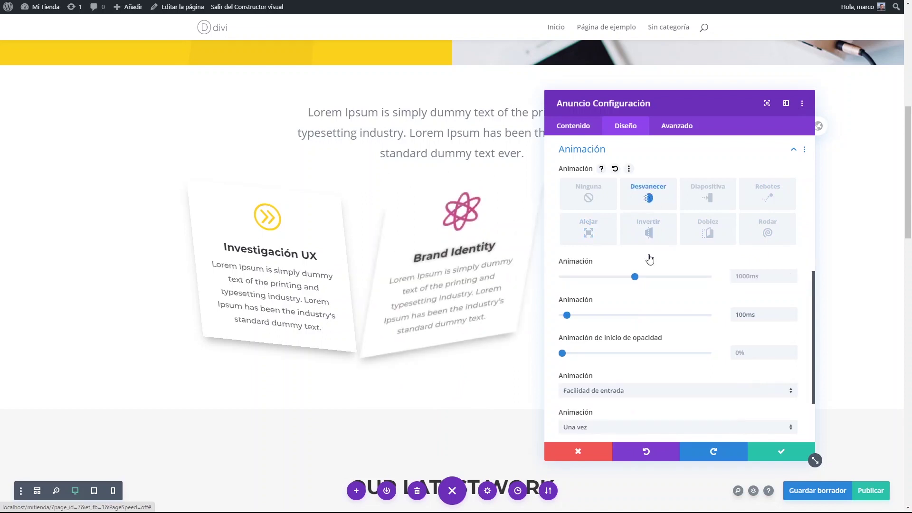
Step: Try the Lazo repeat option for the Brand Identity card's animation and restore it to Una vez
scroll(619, 346, down, 1)
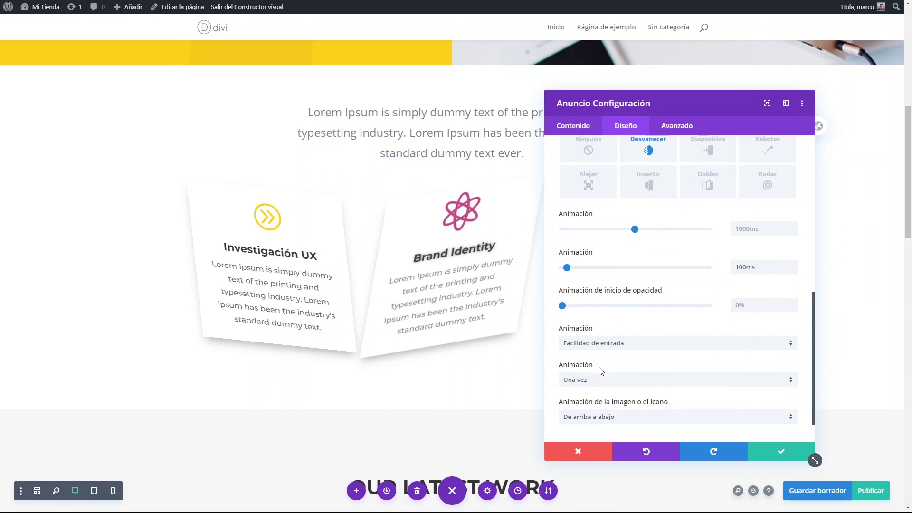
click(595, 385)
click(588, 404)
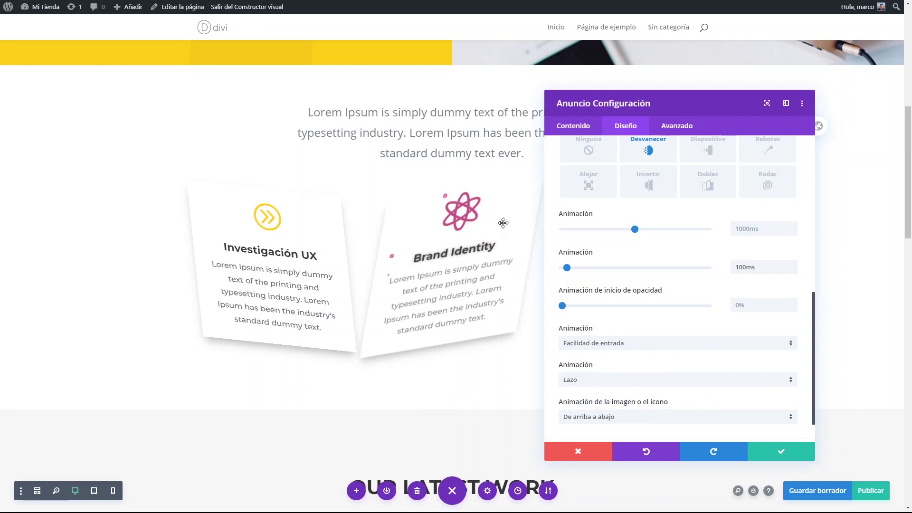
click(612, 383)
click(601, 387)
scroll(664, 385, down, 1)
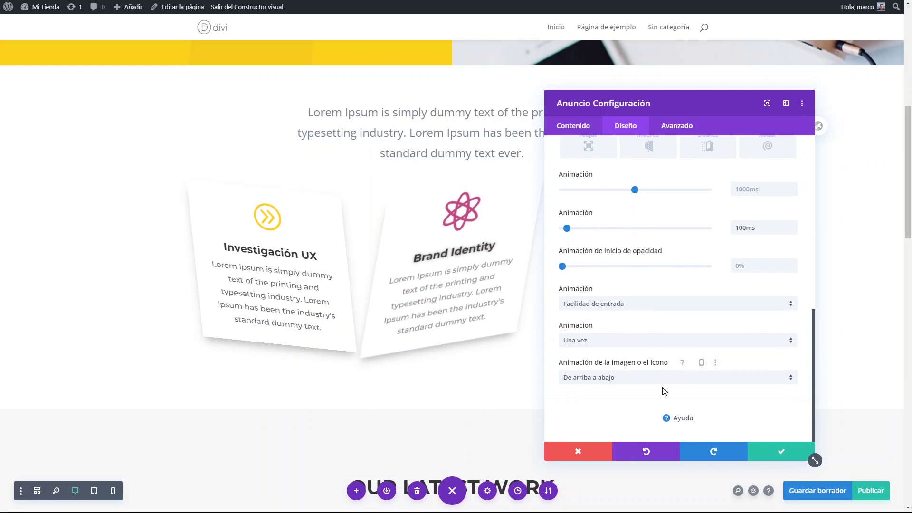
Step: Set the animation style of the Brand Identity card to Alejar
scroll(679, 359, up, 2)
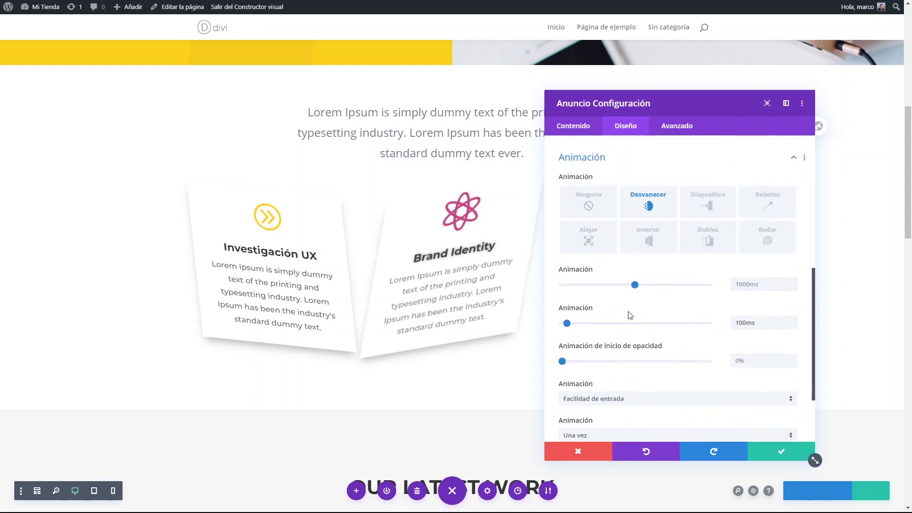
click(586, 240)
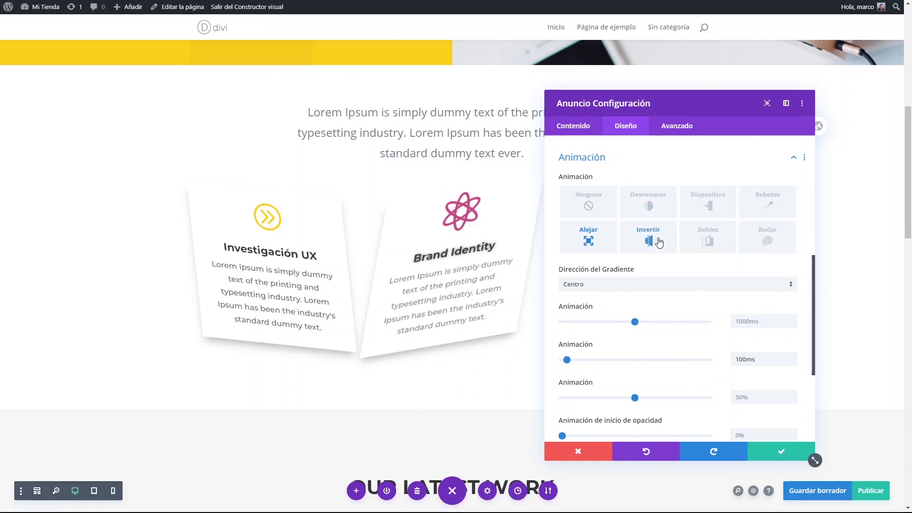
scroll(659, 243, up, 5)
scroll(659, 243, up, 3)
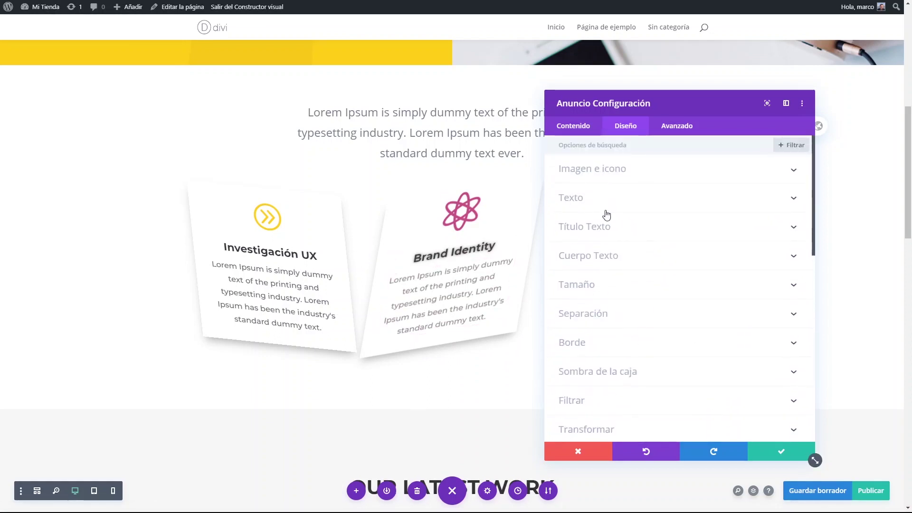
scroll(601, 276, down, 1)
scroll(600, 277, down, 1)
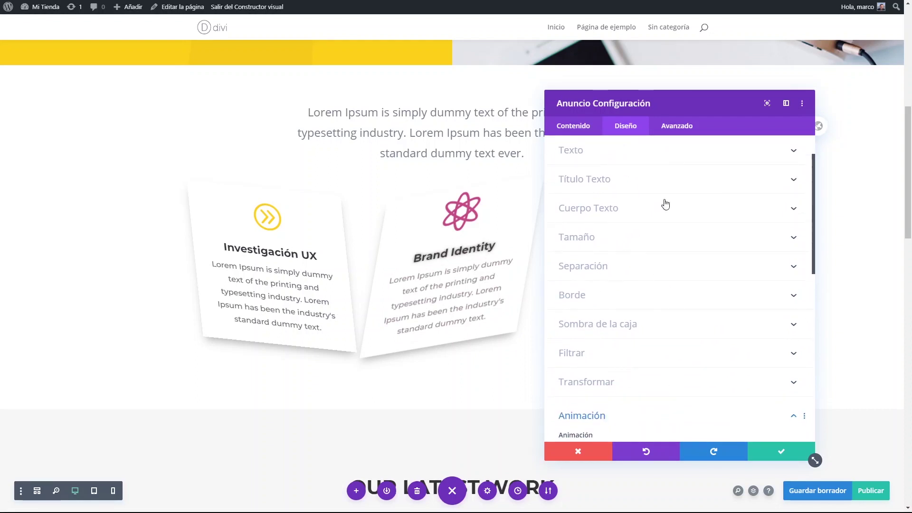
Step: View the ID y clases de CSS fields in the Brand Identity card's advanced settings
drag(682, 89, 718, 64)
click(240, 110)
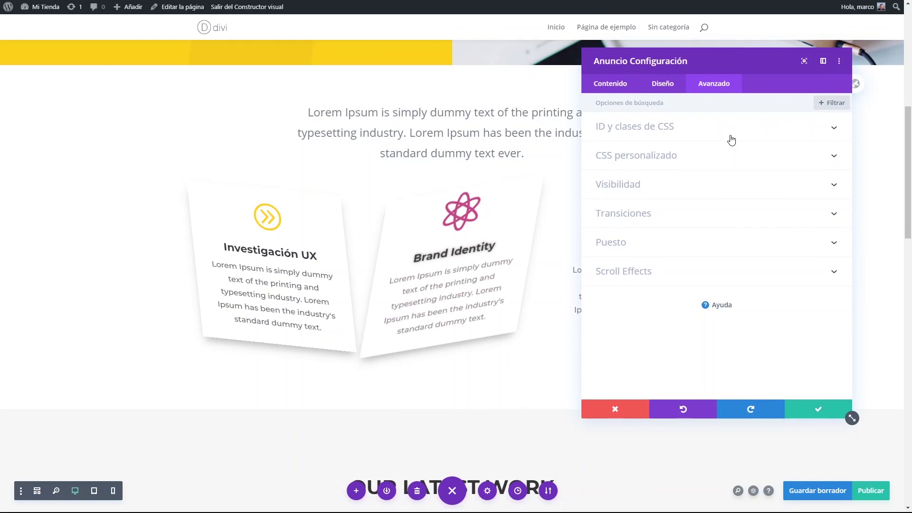
click(834, 129)
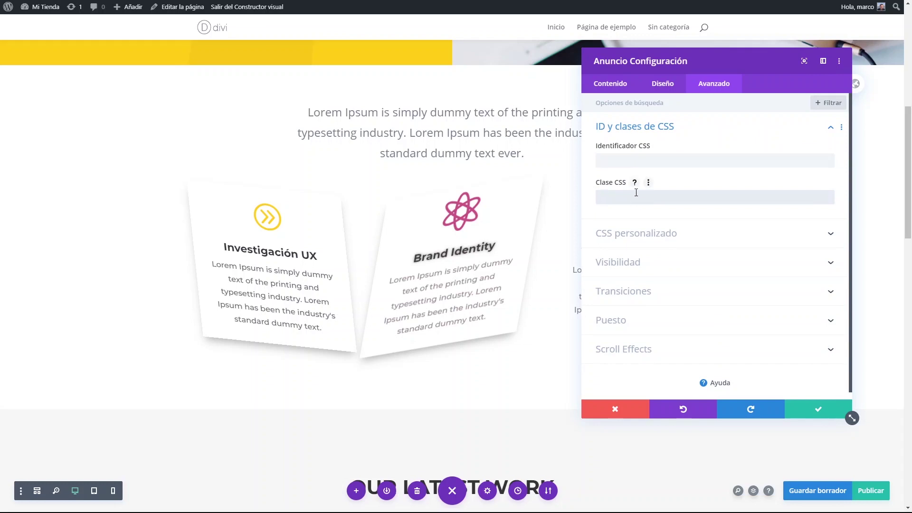
Step: Add the custom CSS rule background-color:#000; to the Brand Identity card's Elemento principal
click(646, 233)
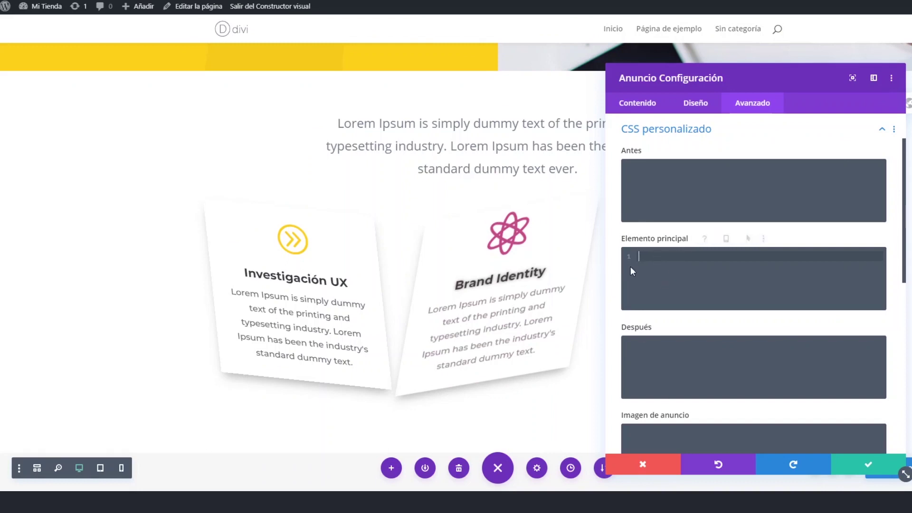
text(background-color:#f)
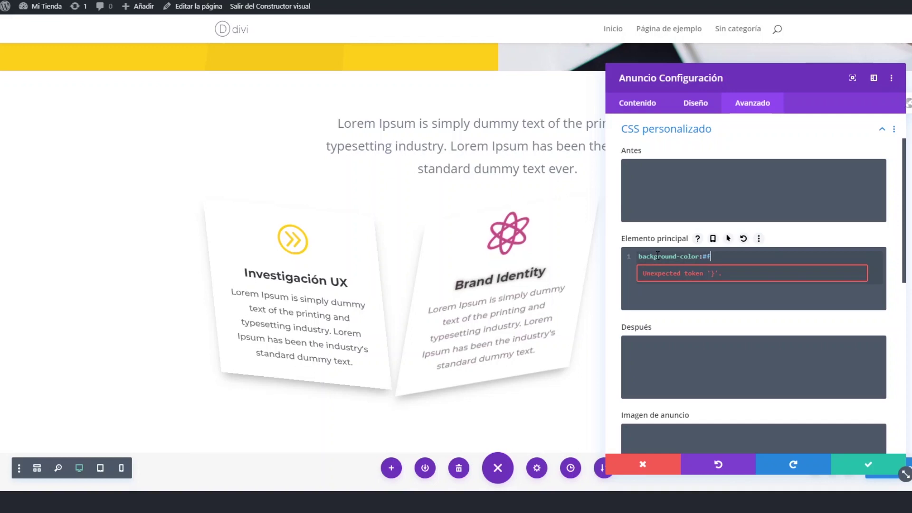
key(BackSpace)
text(000;)
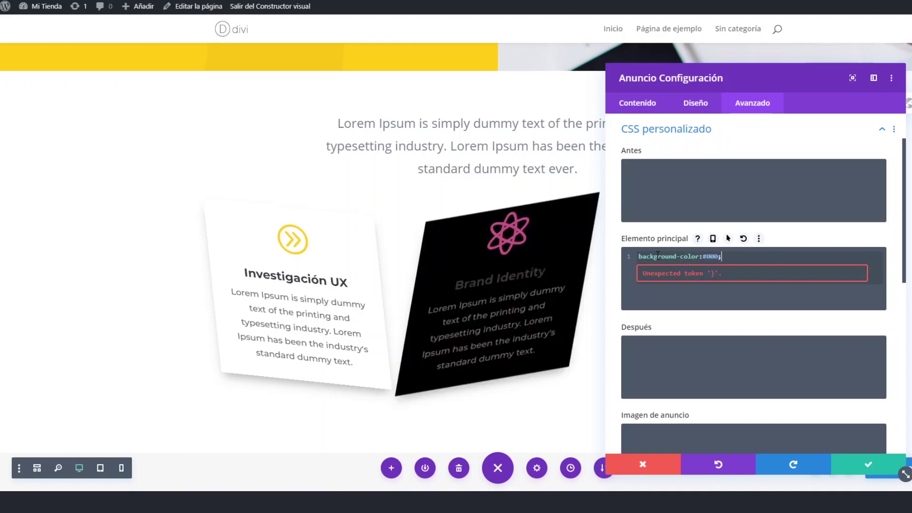
key(Return)
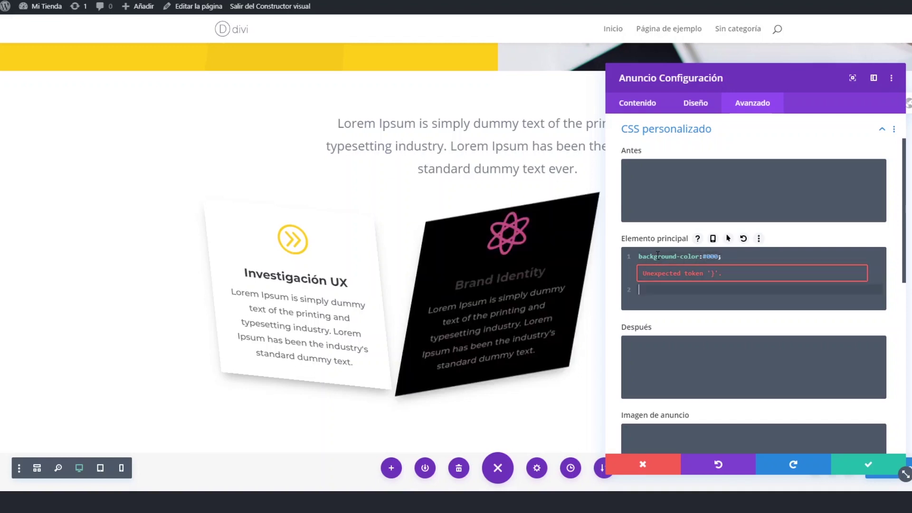
Step: Remove the background-color rule from the card's Elemento principal custom CSS
click(754, 255)
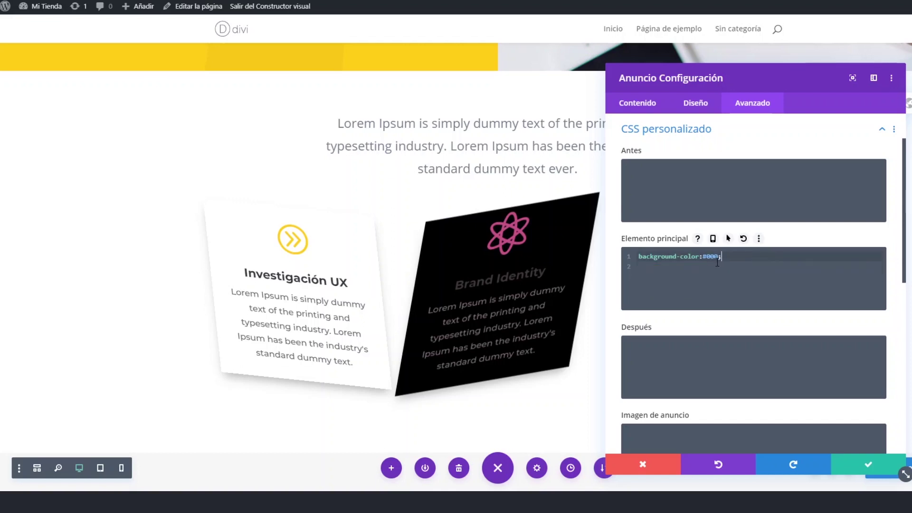
drag(728, 257, 632, 260)
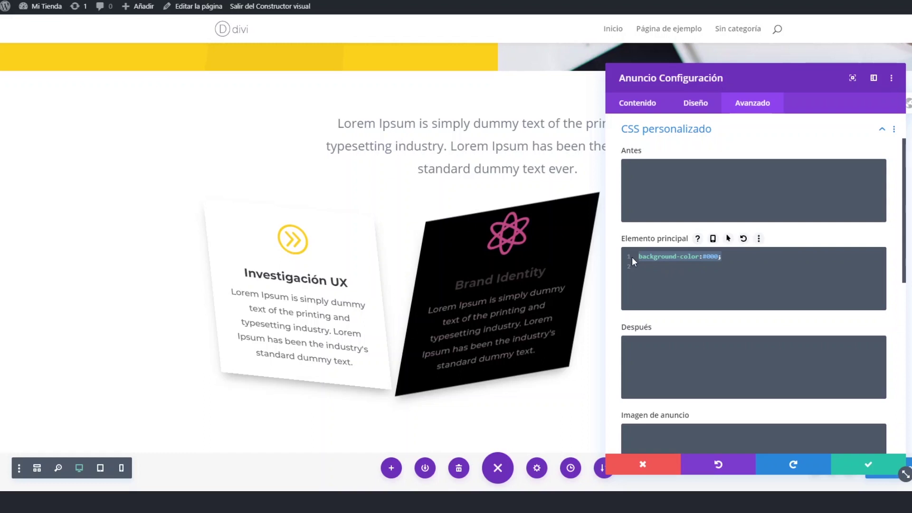
key(BackSpace)
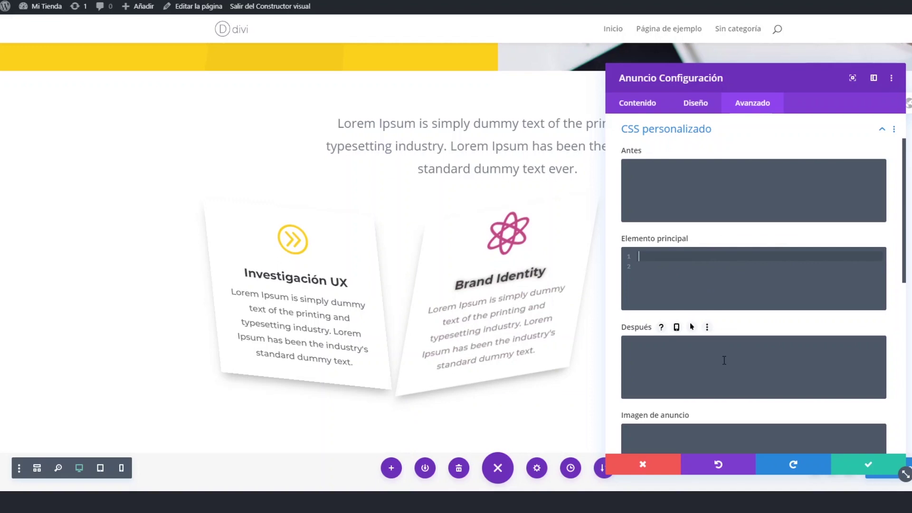
Step: Look over the remaining custom CSS fields for the card's image, title and content, and collapse CSS personalizado
scroll(724, 360, down, 5)
click(684, 231)
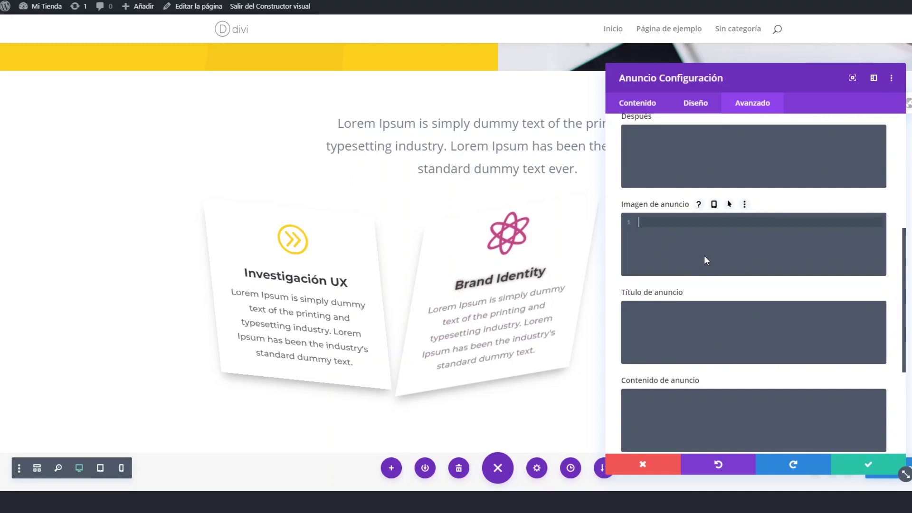
scroll(708, 256, down, 4)
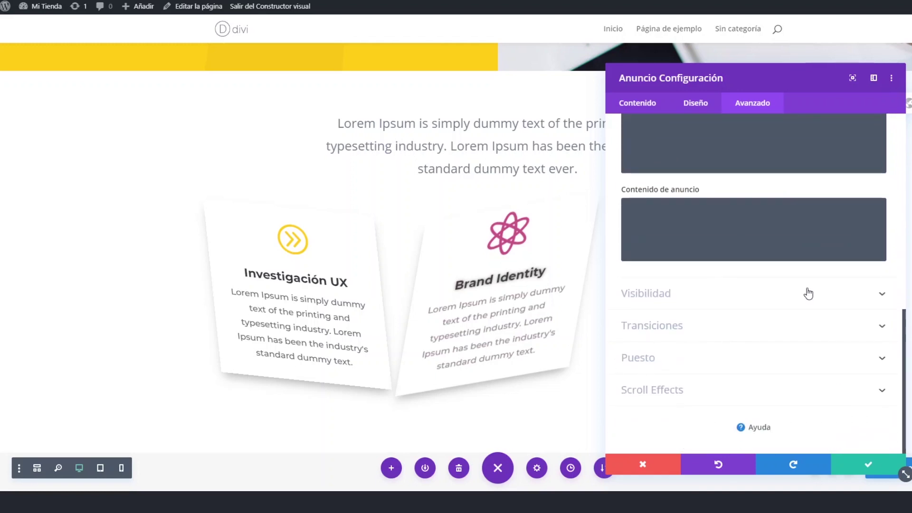
scroll(854, 288, up, 8)
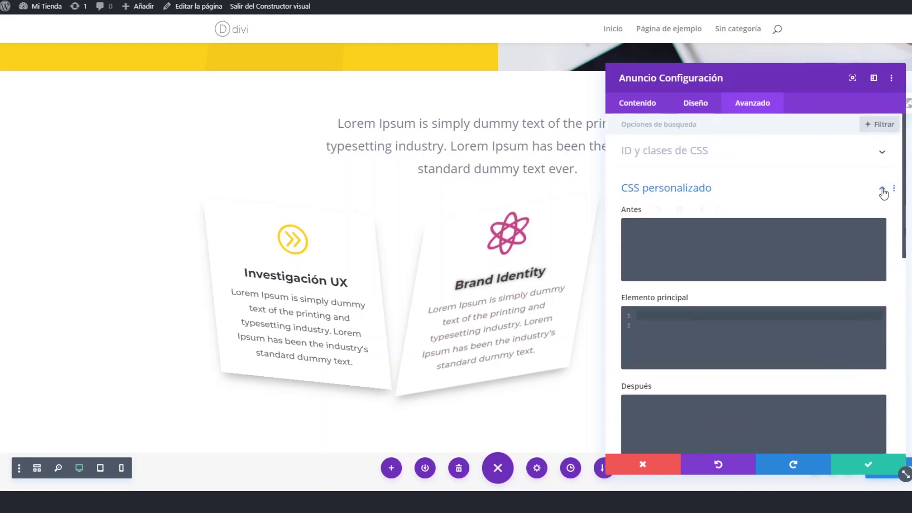
click(882, 190)
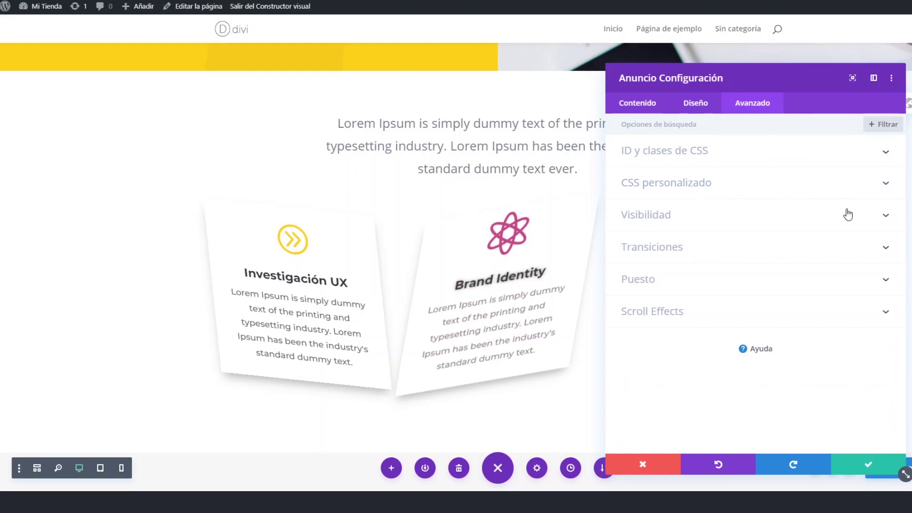
Step: Disable the Brand Identity card on Teléfono and check it in the phone view
click(878, 214)
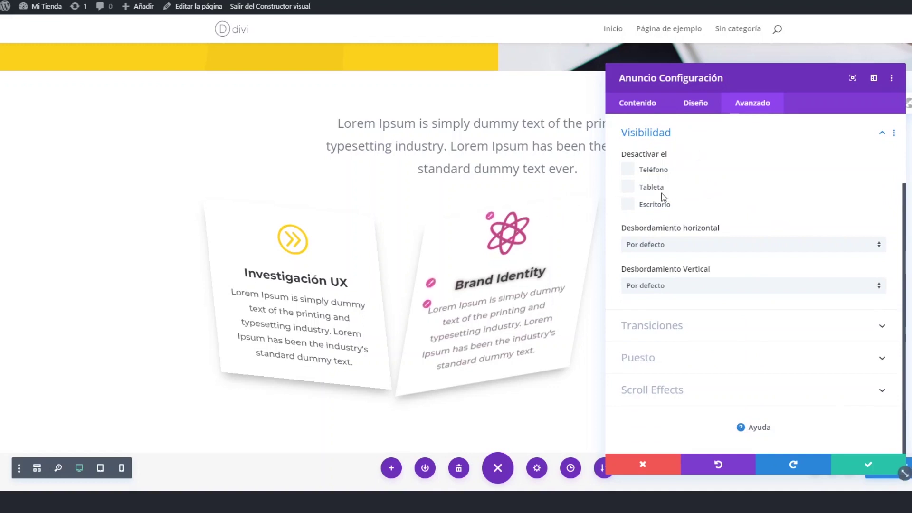
drag(693, 76, 752, 39)
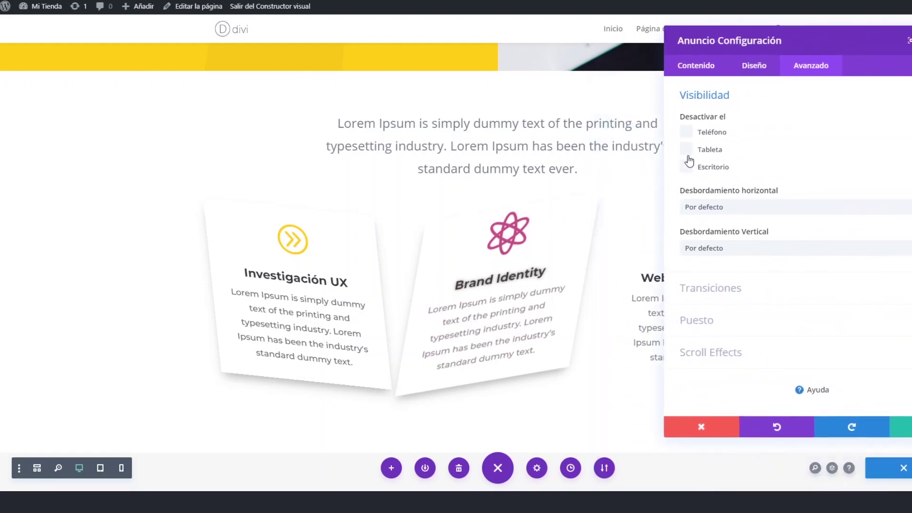
click(687, 132)
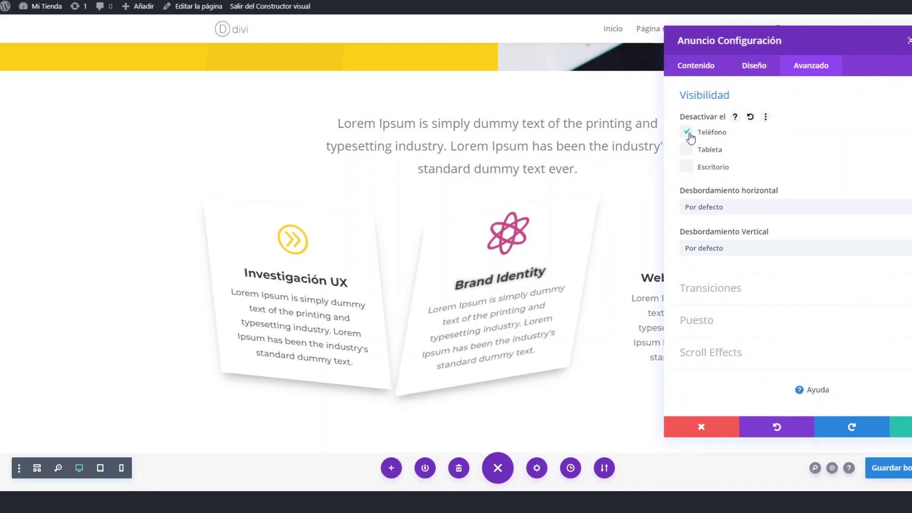
click(121, 469)
scroll(391, 305, down, 8)
scroll(491, 186, up, 6)
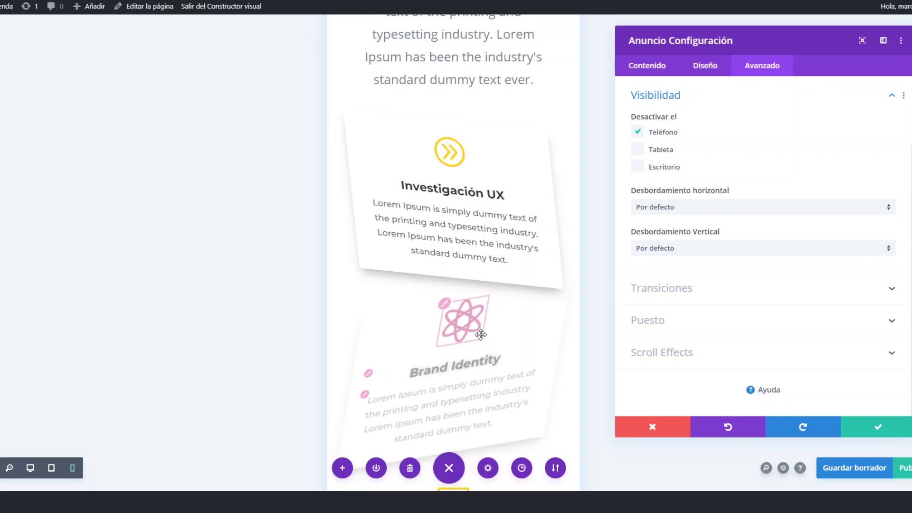
Step: Return to the desktop view and re-enable the Brand Identity card on Teléfono
click(29, 469)
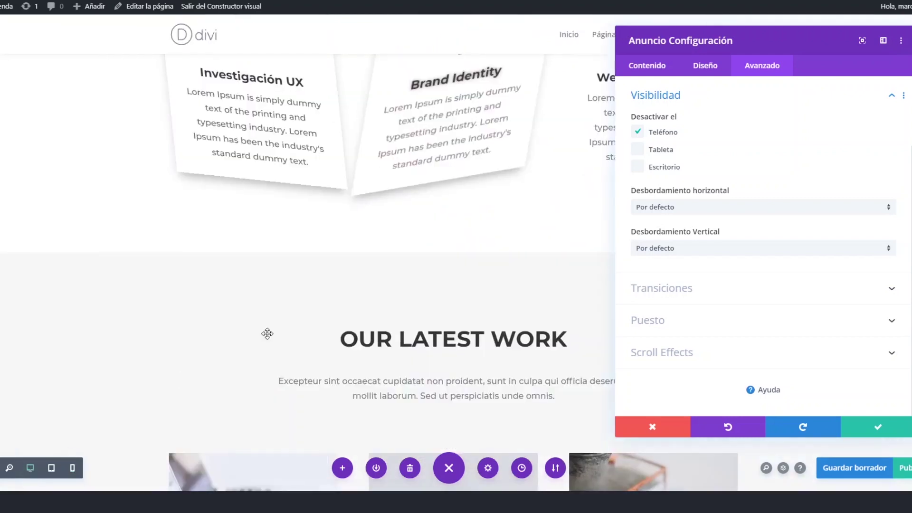
click(638, 135)
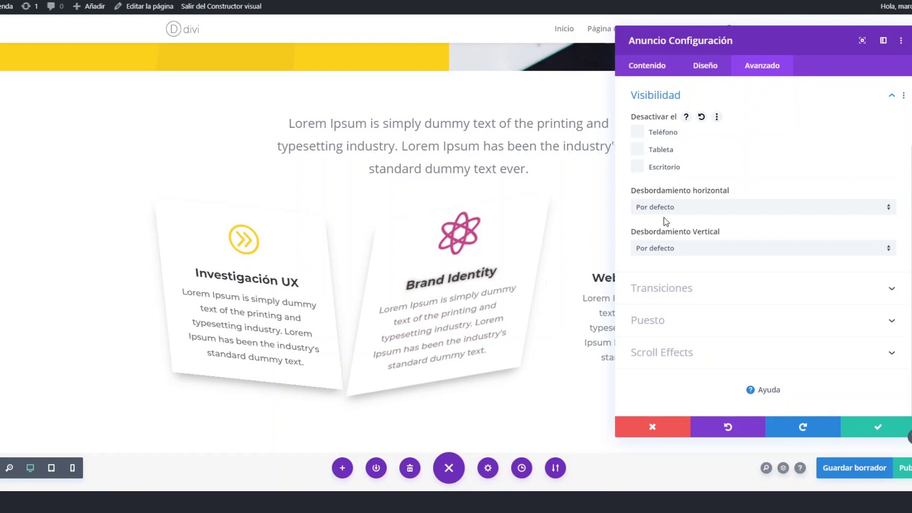
Step: Review the card's Transiciones and Puesto settings, and save the page
click(689, 287)
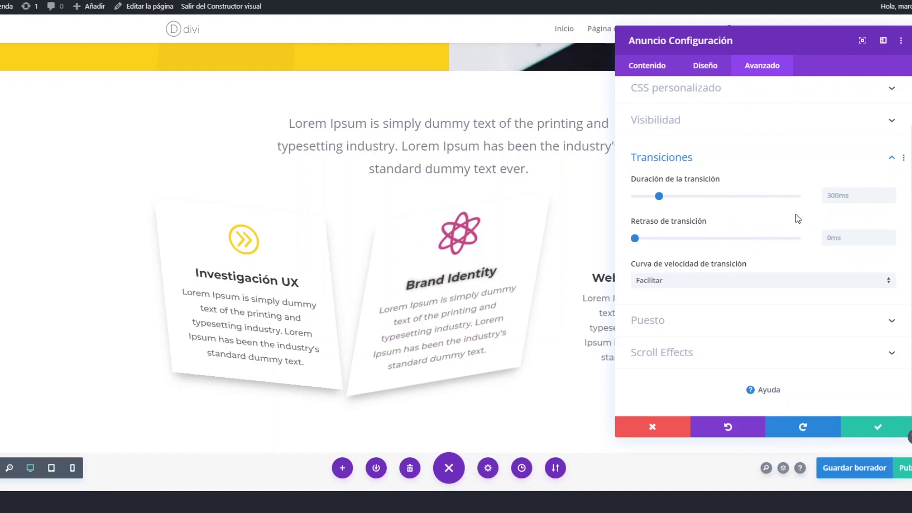
mouse_move(753, 220)
click(662, 322)
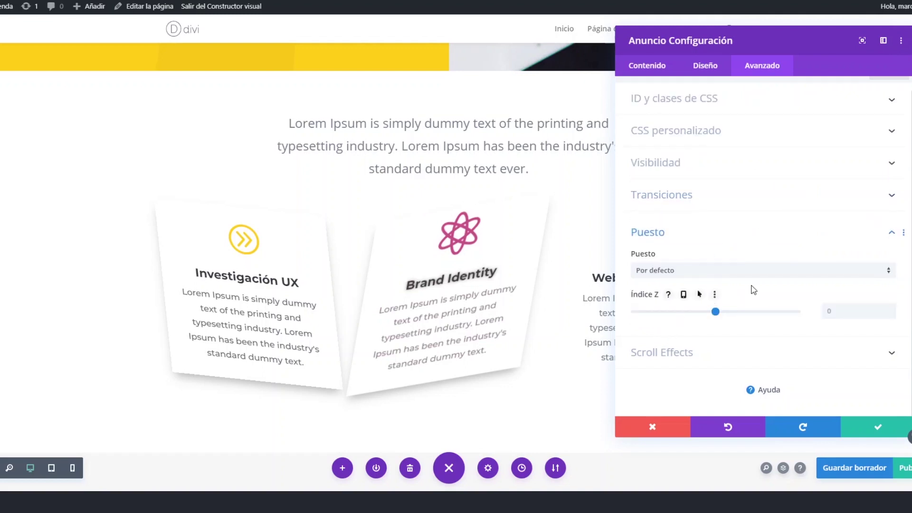
key(ctrl+s)
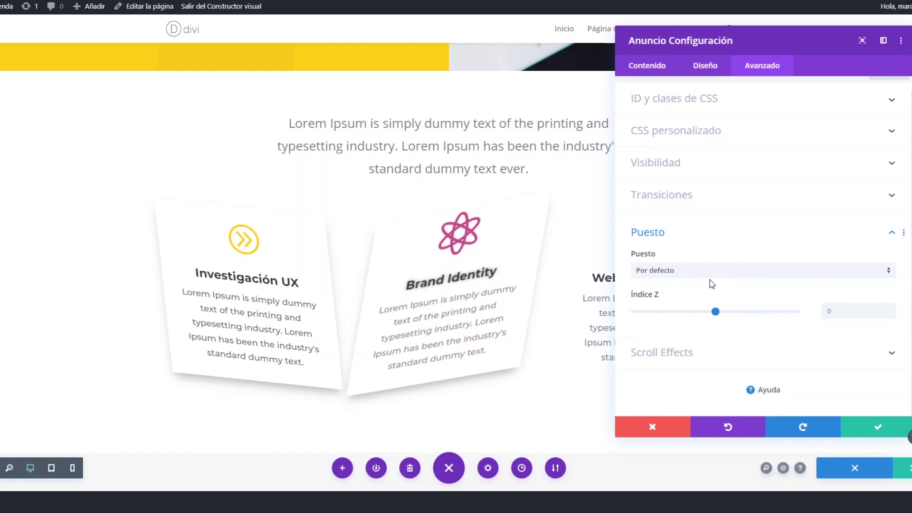
Step: View the available Puesto position types, keep Por defecto, and show the Scroll Effects settings
click(698, 271)
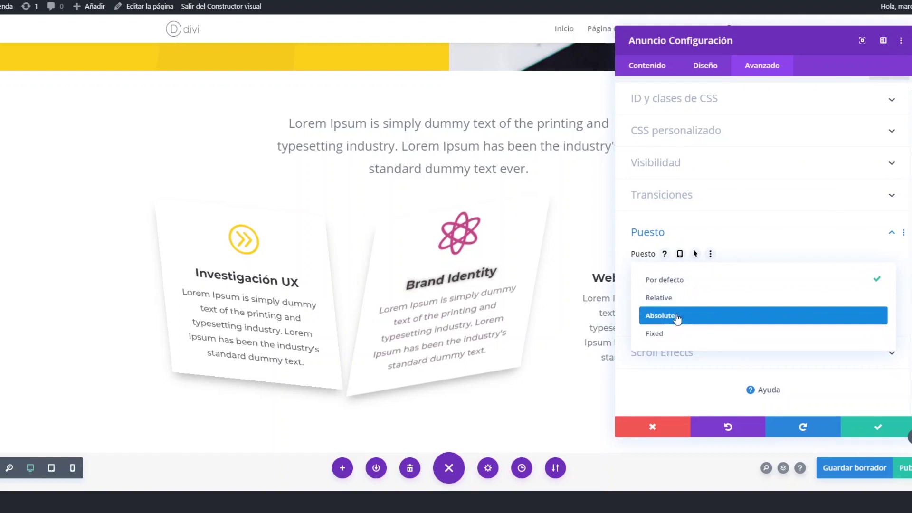
click(627, 284)
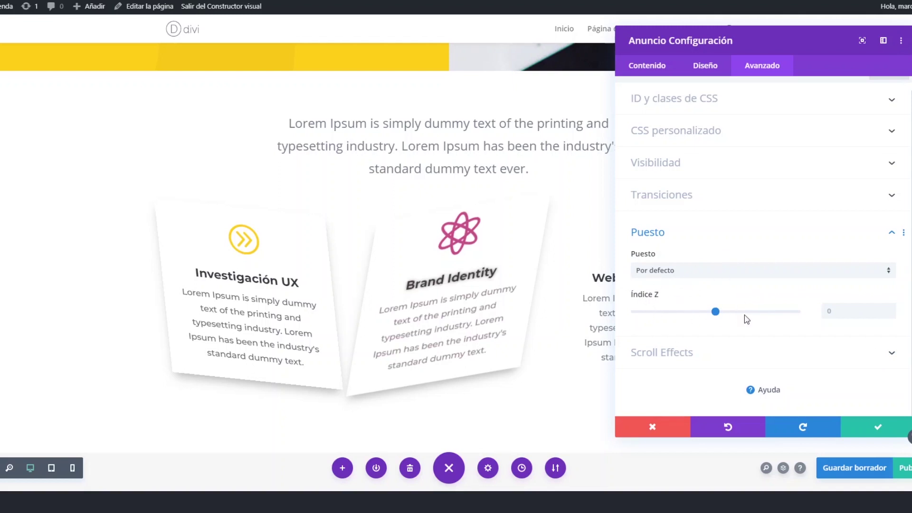
click(717, 356)
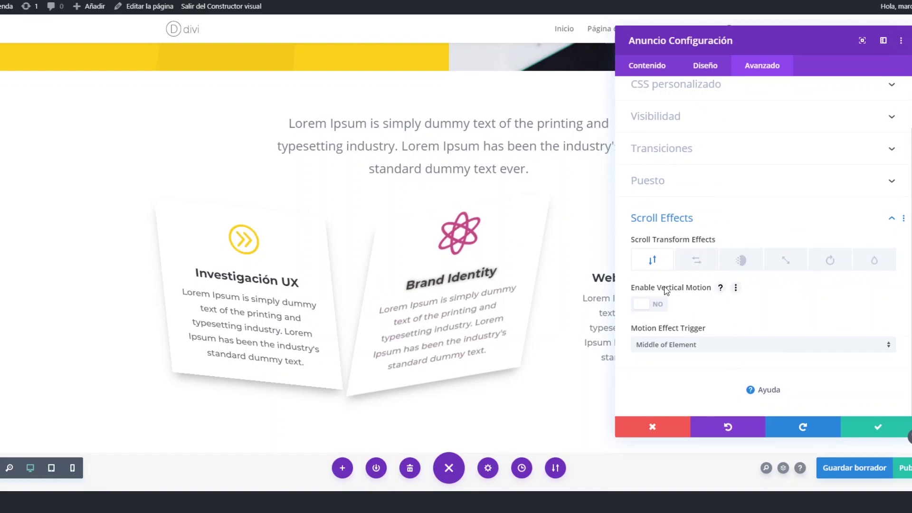
Step: Revisit the card's Animación design settings, collapse them, and look over the cards on the page
click(705, 66)
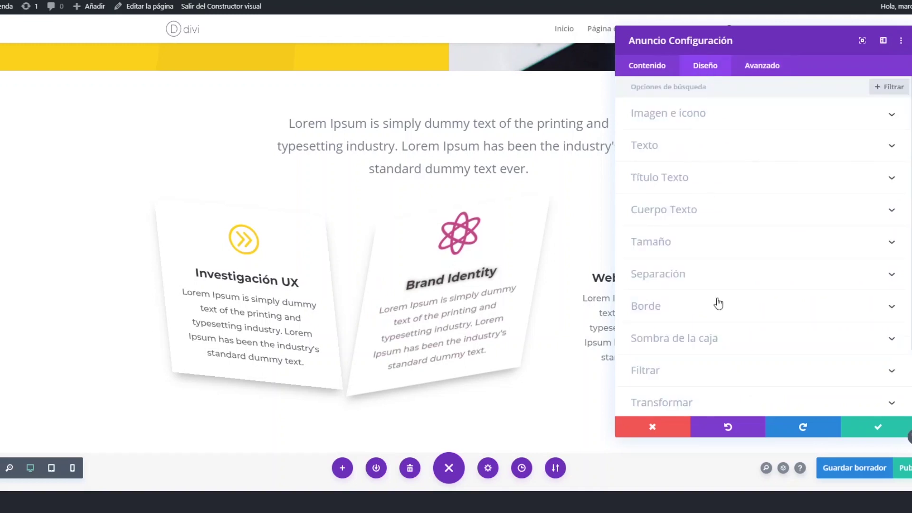
scroll(717, 302, down, 2)
click(674, 353)
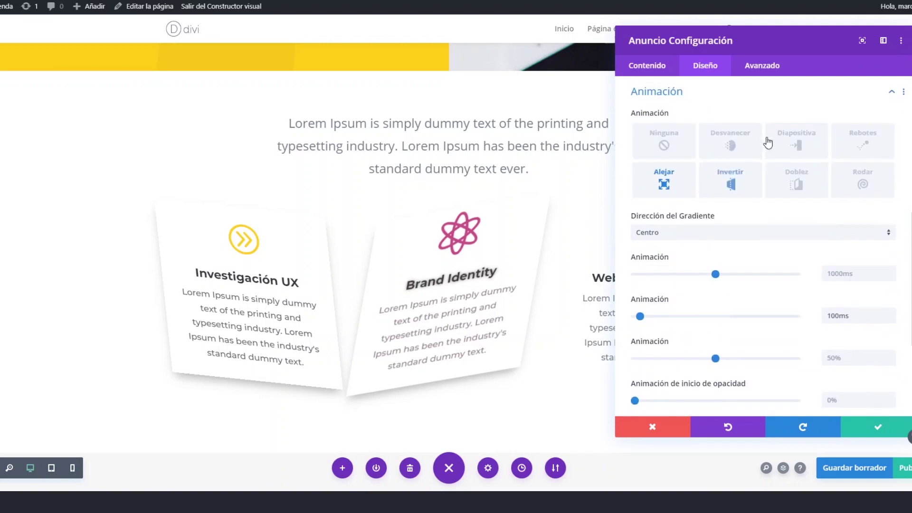
click(887, 100)
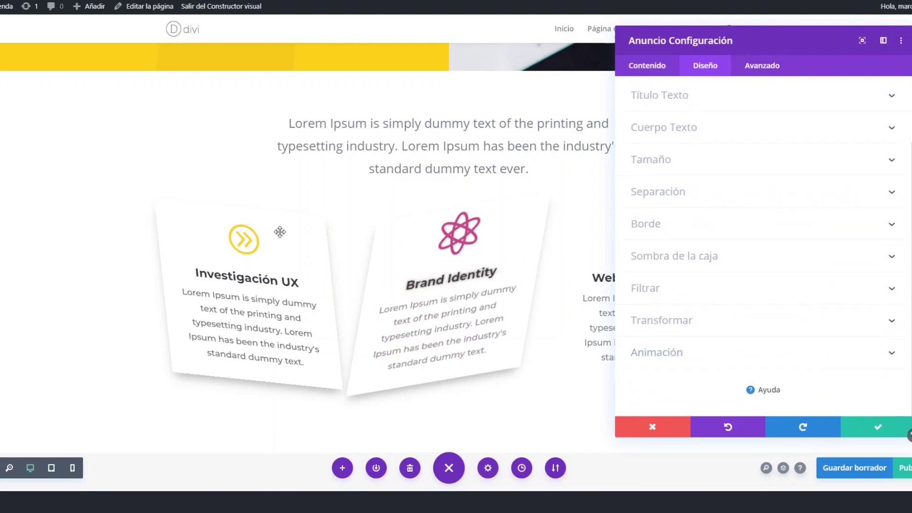
scroll(279, 230, up, 8)
scroll(342, 187, down, 8)
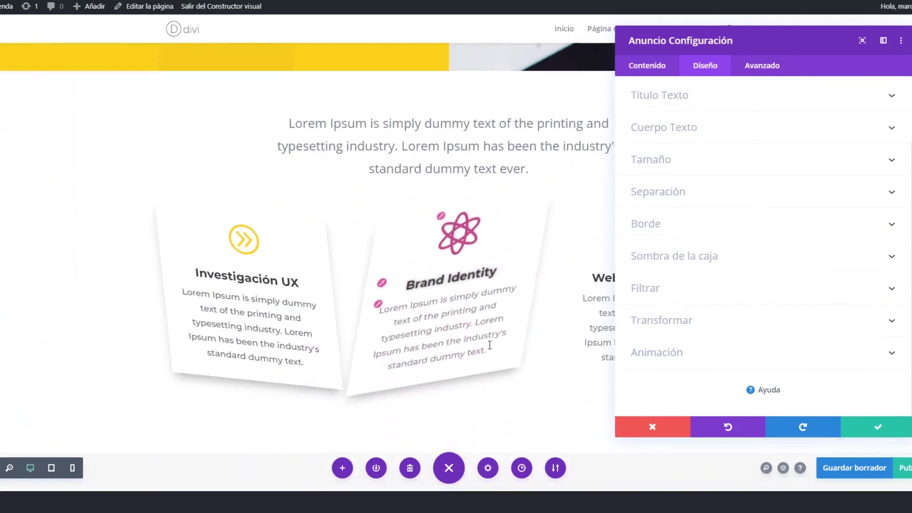
Step: Return to the card's Scroll Effects settings and view the hero section at the start of the page
click(768, 70)
click(697, 270)
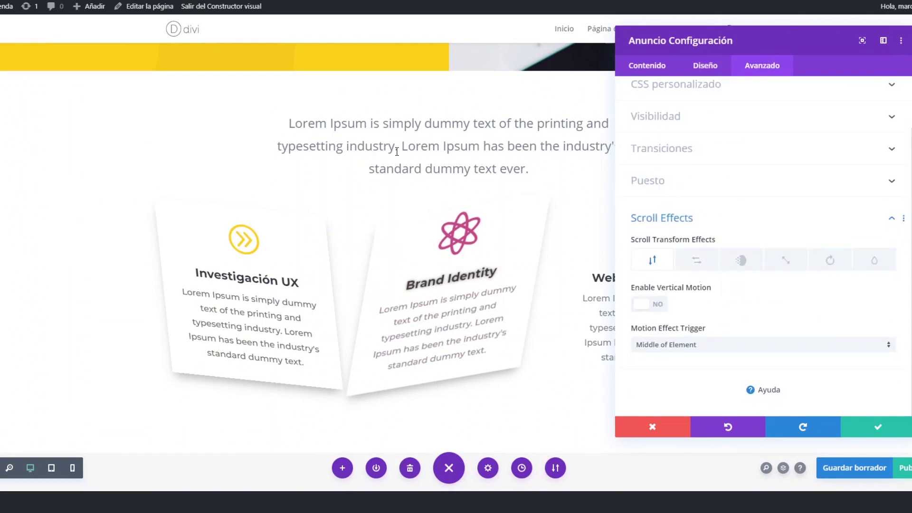
scroll(397, 151, up, 8)
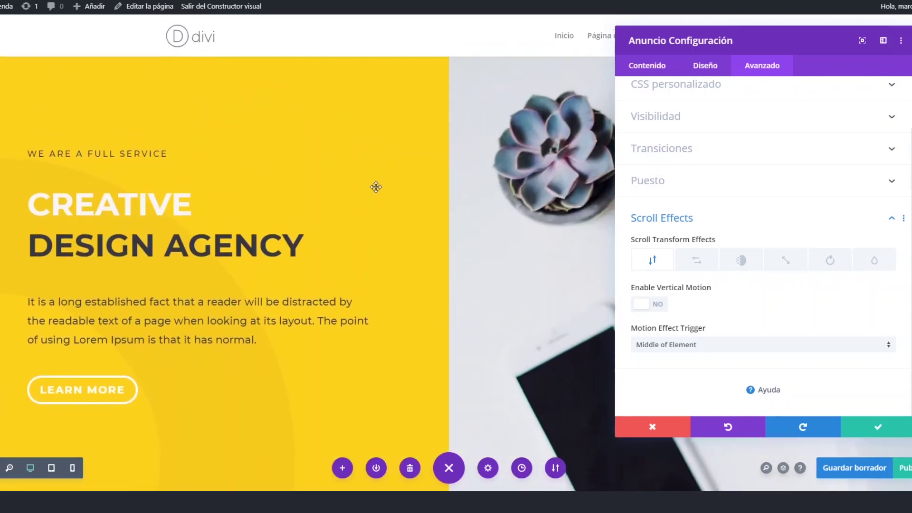
Step: Examine the card's Fading In and Out scroll effect settings and look over the service cards and hero section
scroll(376, 187, down, 8)
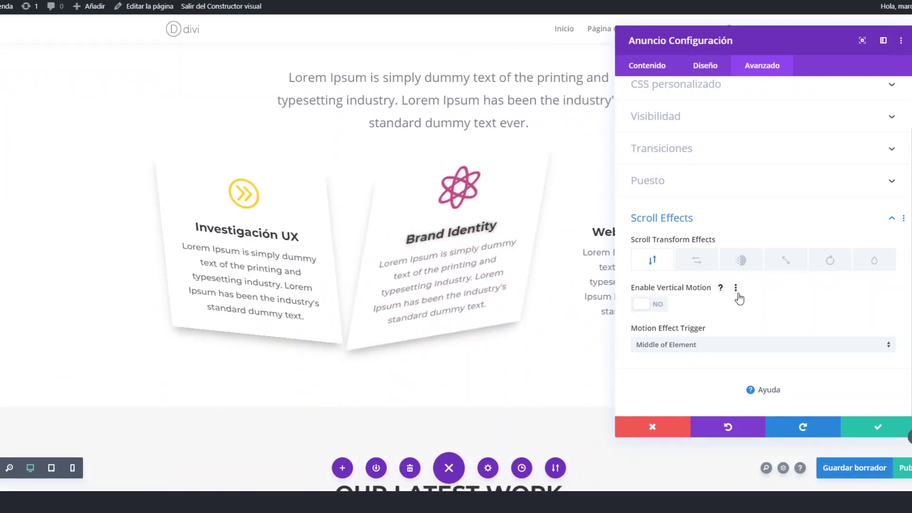
click(741, 259)
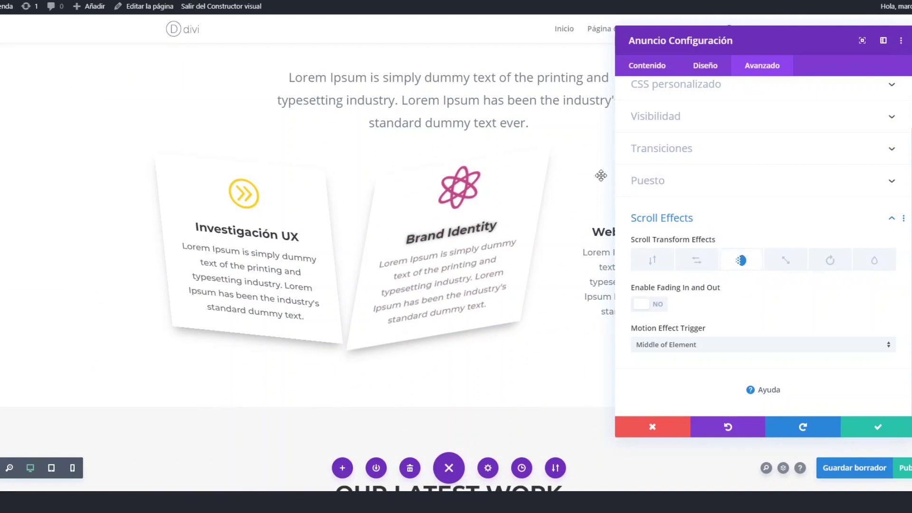
scroll(464, 201, up, 6)
scroll(451, 238, down, 7)
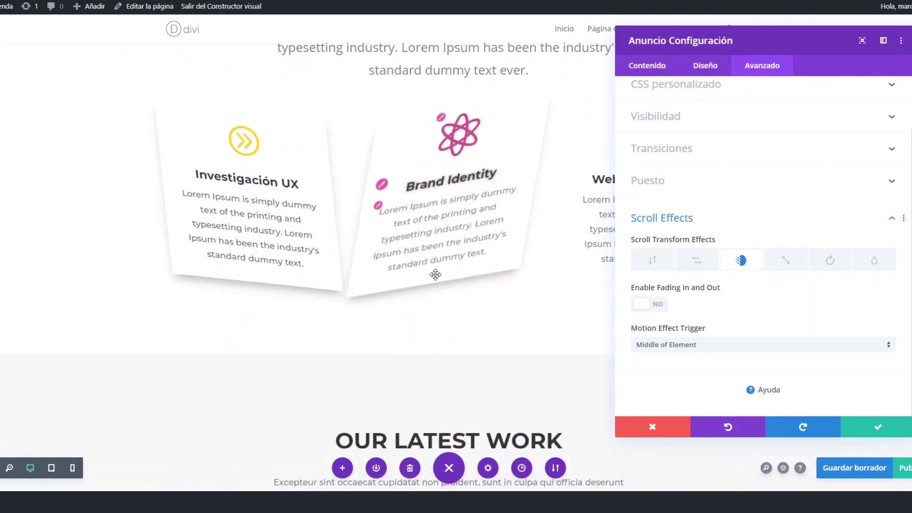
scroll(435, 275, down, 3)
scroll(319, 177, up, 4)
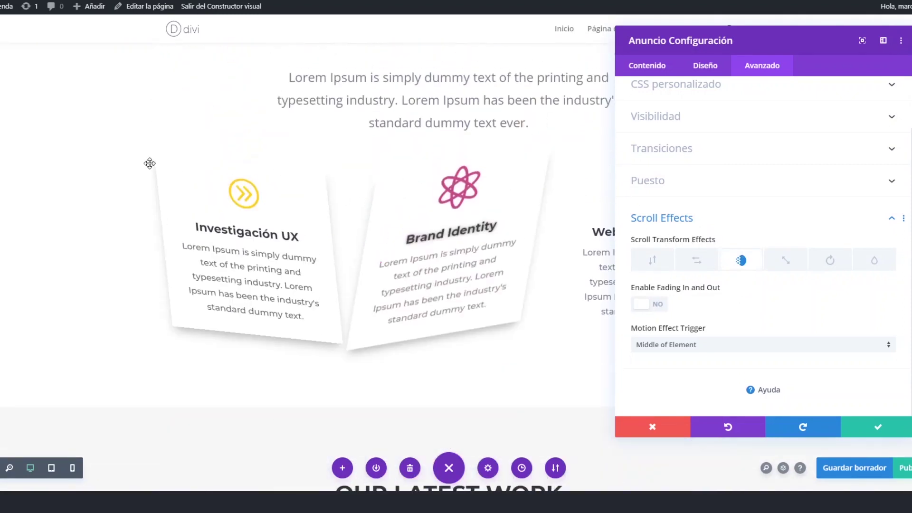
scroll(175, 168, down, 4)
scroll(137, 159, up, 3)
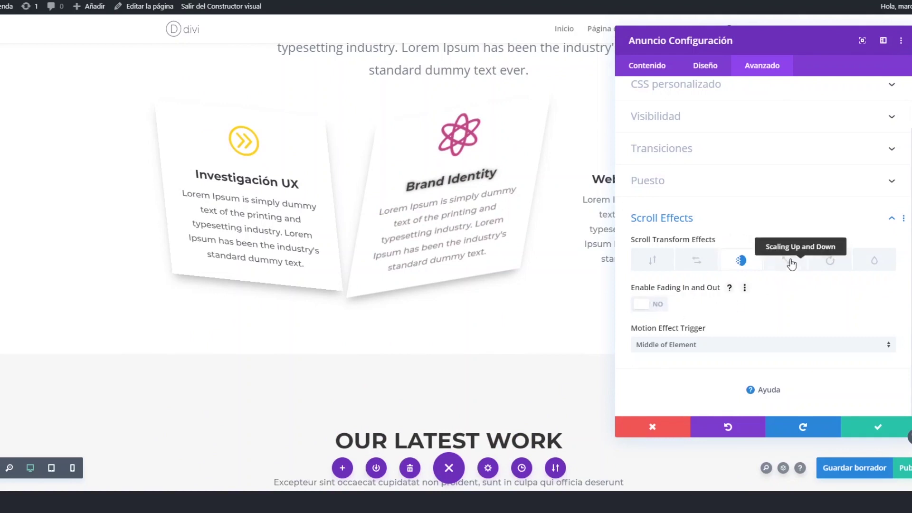
scroll(569, 223, up, 8)
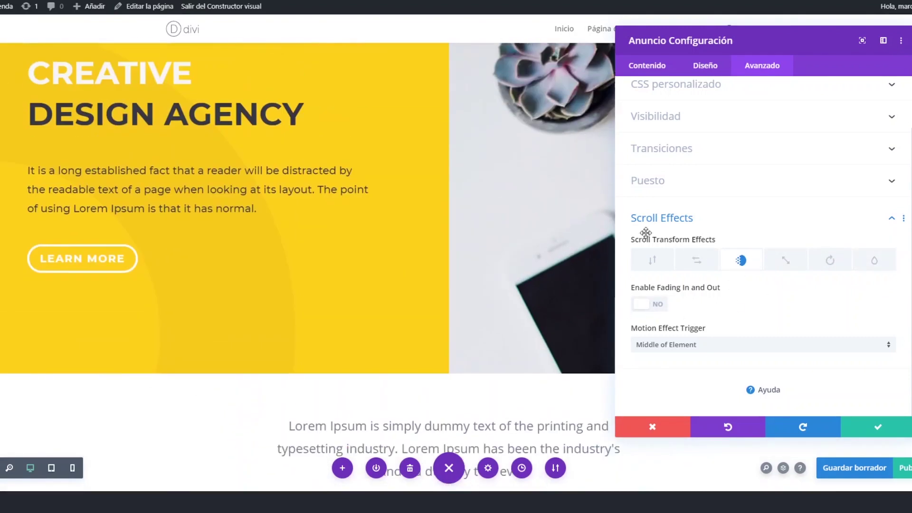
Step: Try the blur scroll effect on the Brand Identity card, preview it along the page, and disable it again
click(873, 262)
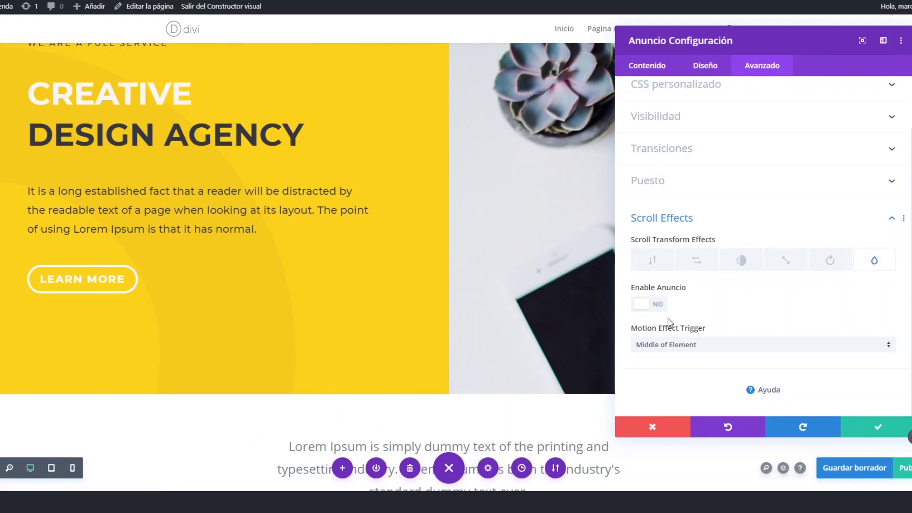
click(650, 305)
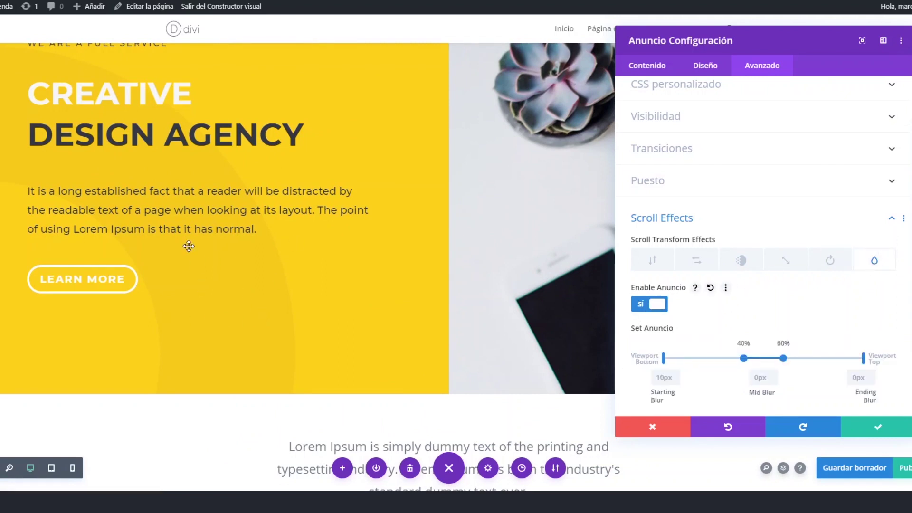
scroll(164, 270, down, 3)
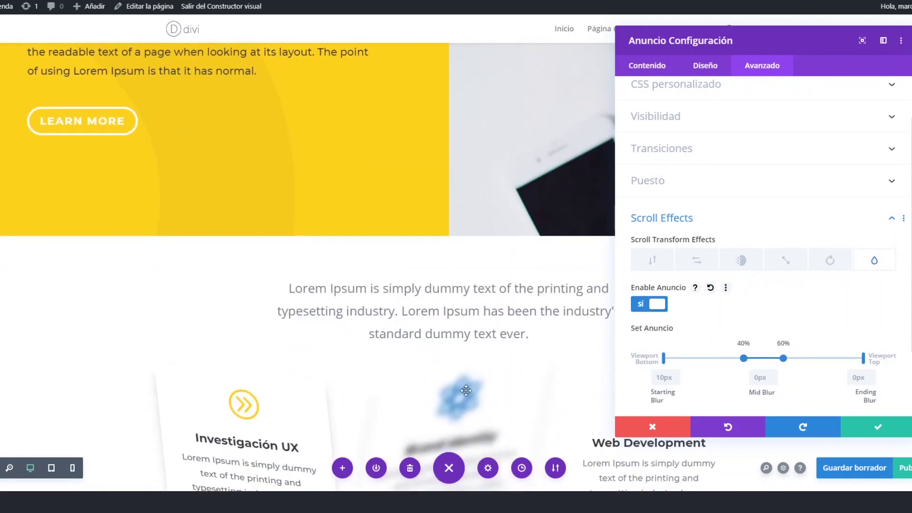
scroll(140, 216, down, 1)
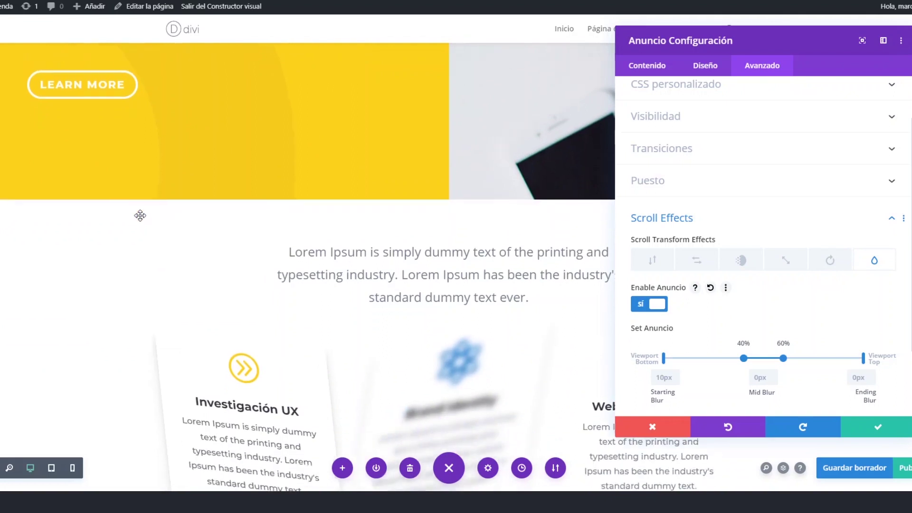
scroll(141, 216, down, 5)
scroll(137, 193, up, 5)
scroll(136, 193, up, 3)
scroll(137, 192, down, 7)
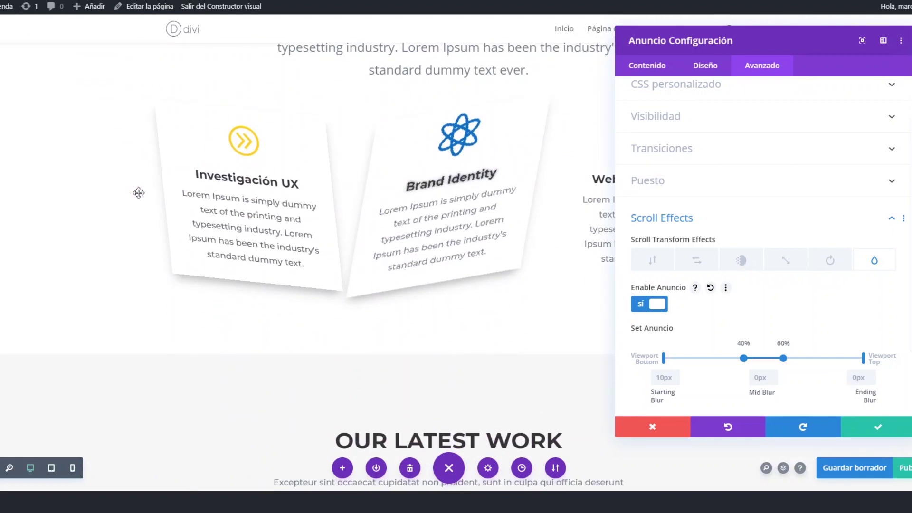
scroll(217, 180, down, 3)
scroll(316, 177, up, 3)
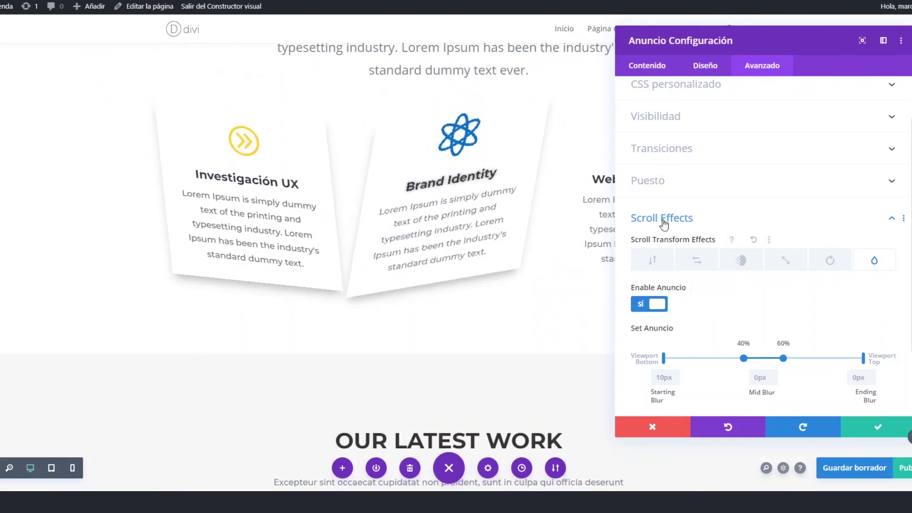
click(662, 306)
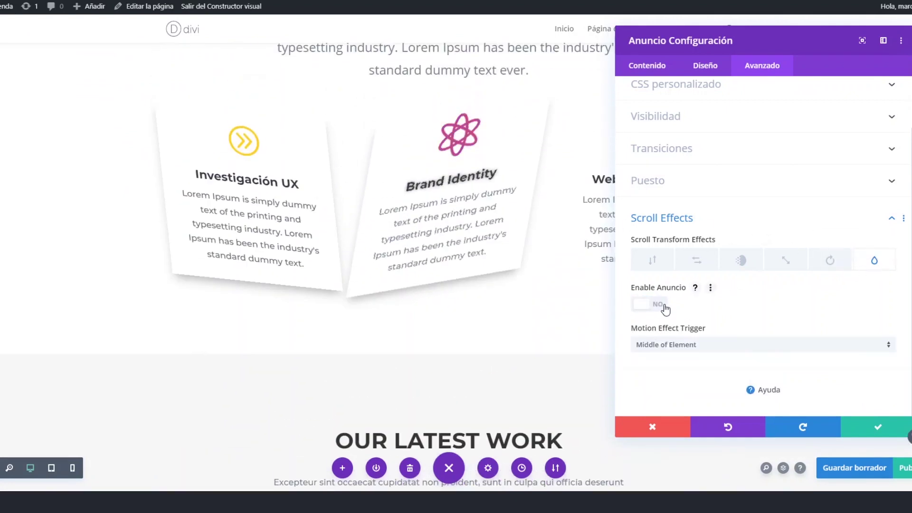
Step: Try the Rotating scroll effect on the Brand Identity card and turn it off again
click(830, 261)
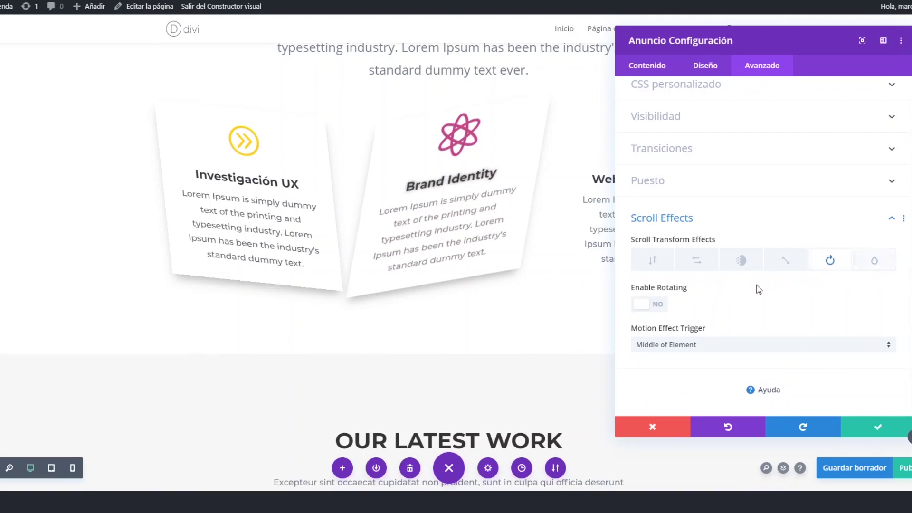
click(651, 306)
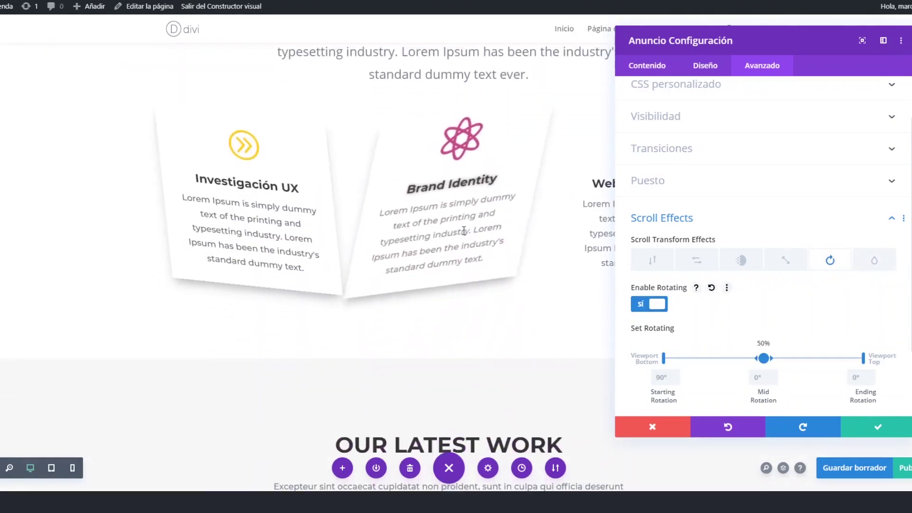
click(661, 305)
Step: Try the Scaling Up and Down scroll effect on the Brand Identity card, preview it, and turn it off
click(786, 260)
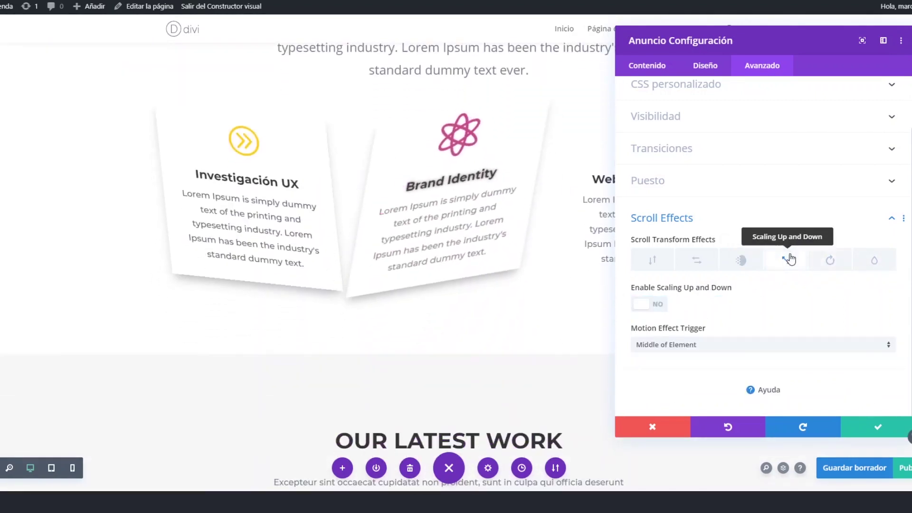
click(662, 305)
scroll(427, 204, up, 5)
scroll(428, 204, down, 6)
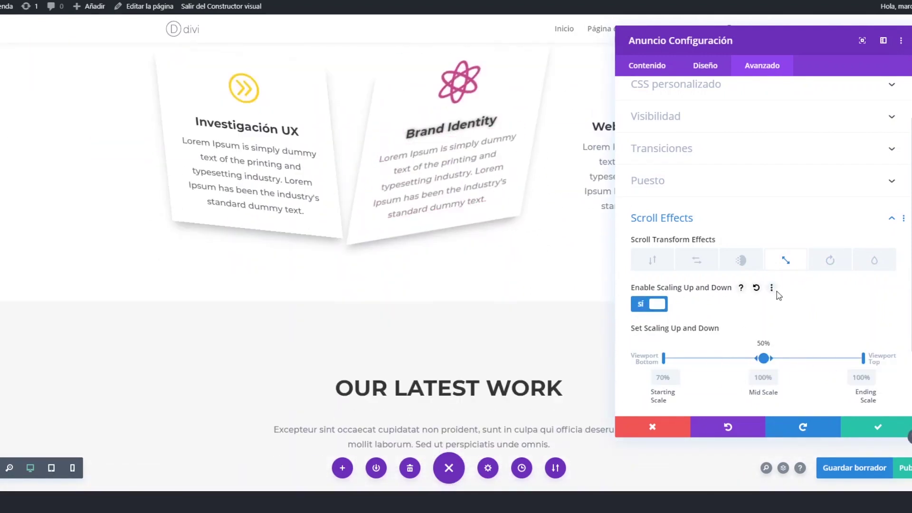
click(662, 305)
Step: Try the Fading In and Out scroll effect on the Brand Identity card, preview it on the page, and disable it
click(735, 263)
click(655, 306)
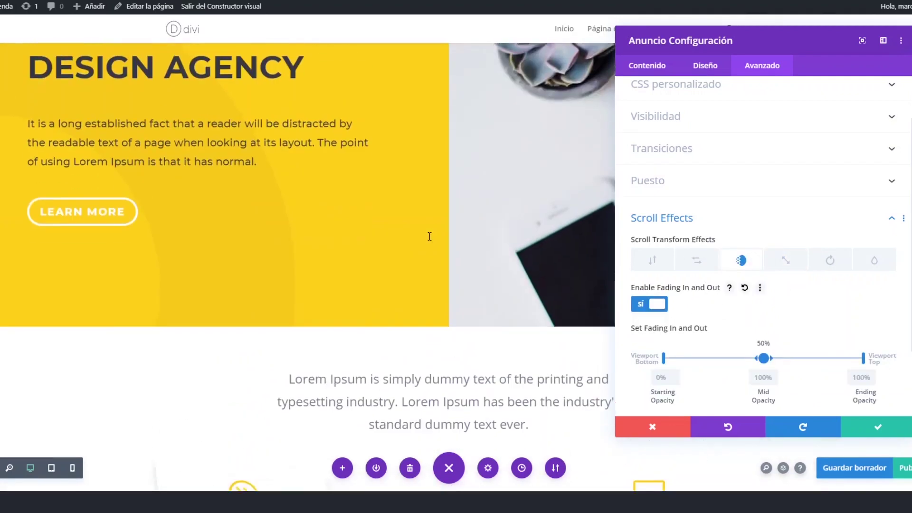
scroll(429, 236, down, 2)
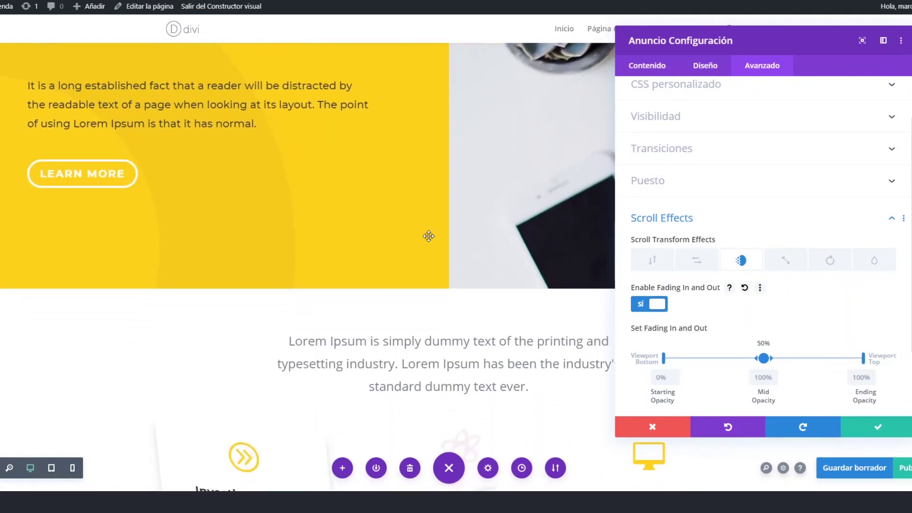
scroll(428, 236, down, 7)
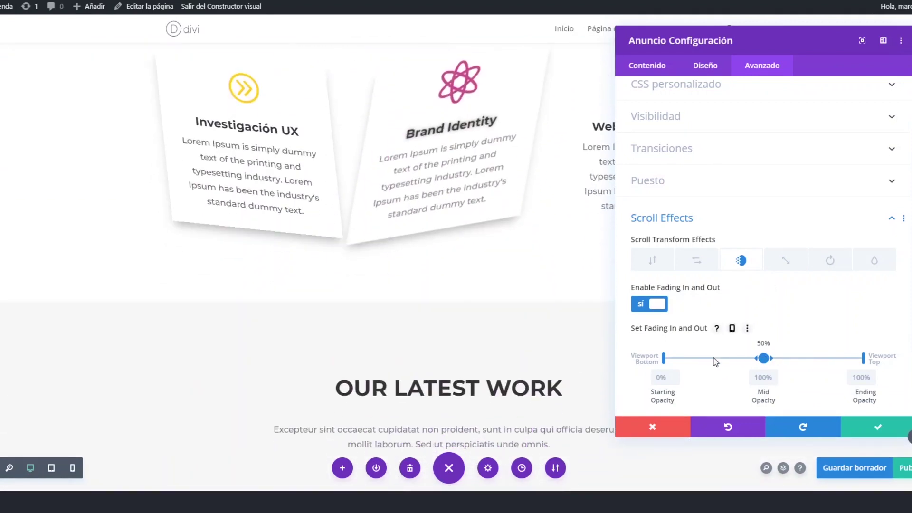
click(652, 304)
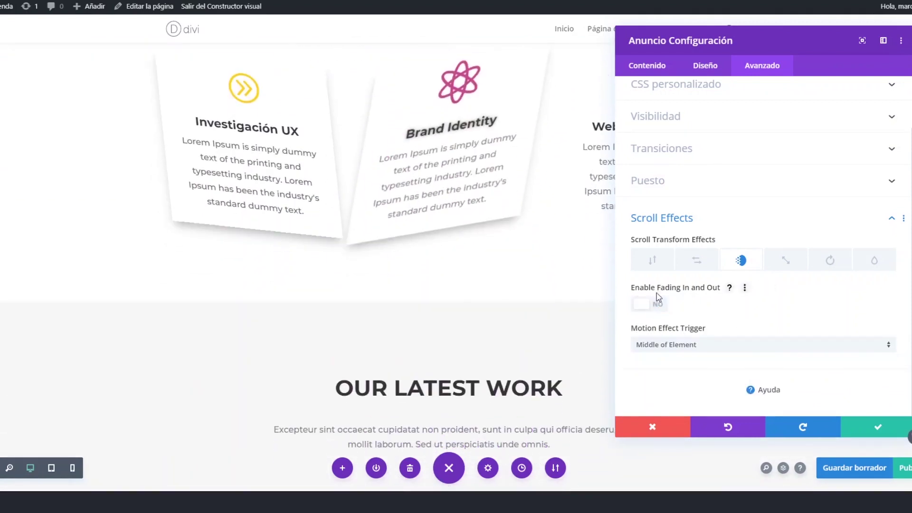
click(652, 306)
click(652, 307)
Step: Review the card's Diseño option groups and close its settings without saving
scroll(827, 238, up, 2)
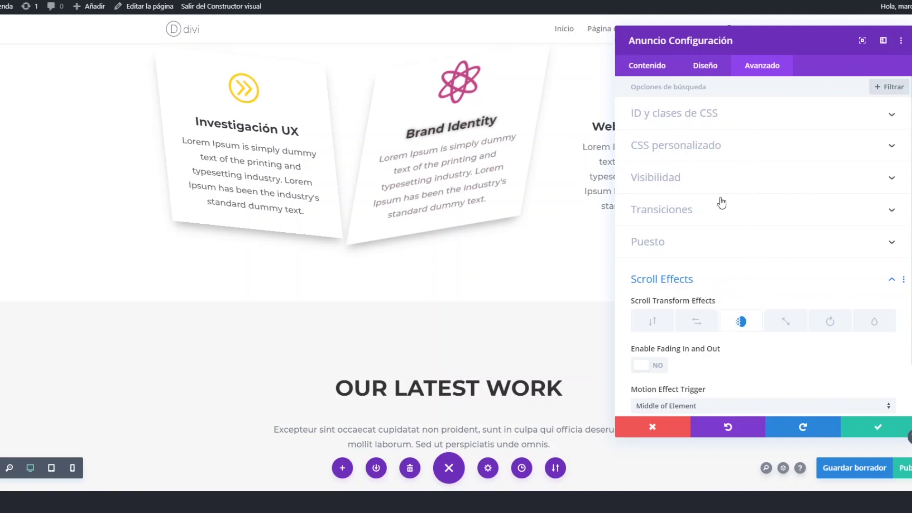
click(695, 69)
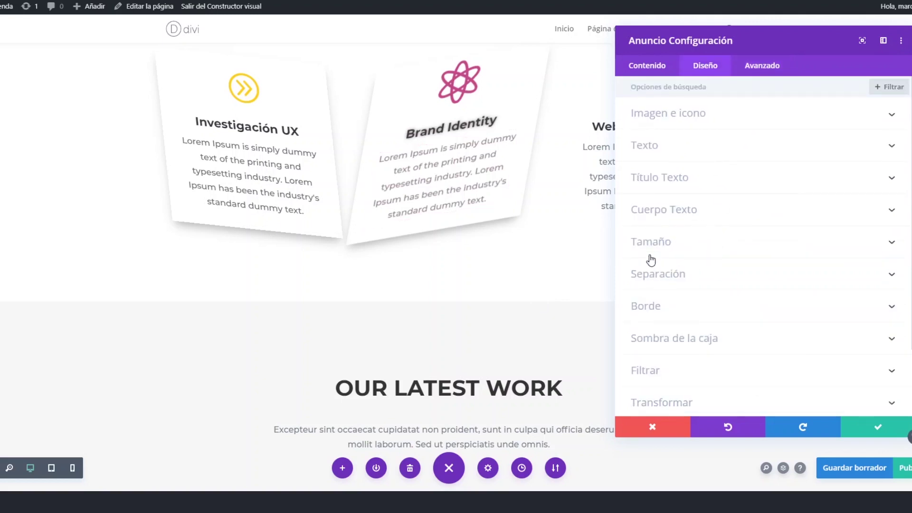
scroll(662, 241, down, 2)
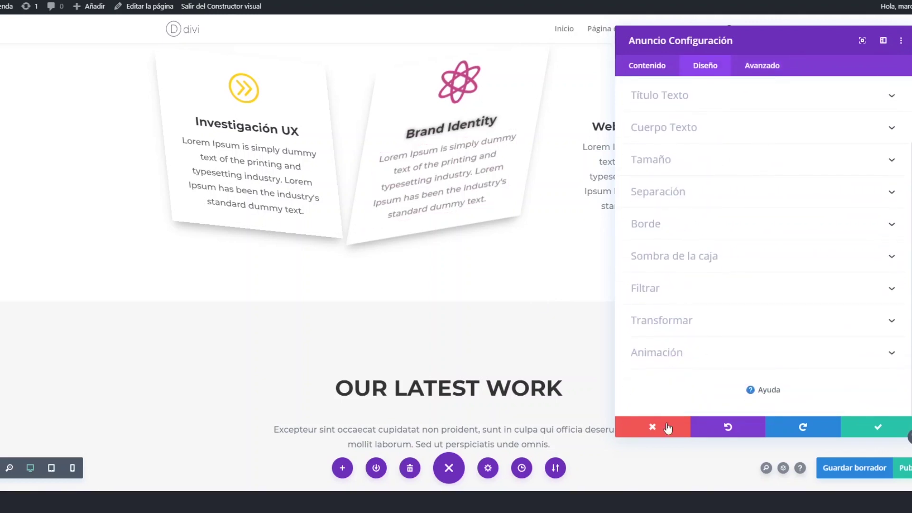
click(652, 426)
Step: Reopen the Brand Identity card's settings, review its Contenido, Diseño and Avanzado options, and close them without saving
click(429, 83)
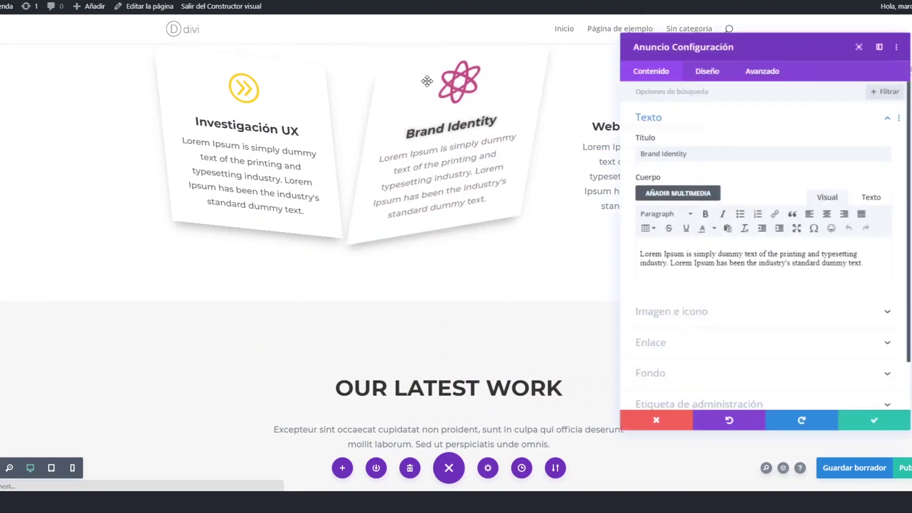
scroll(686, 266, down, 2)
click(704, 69)
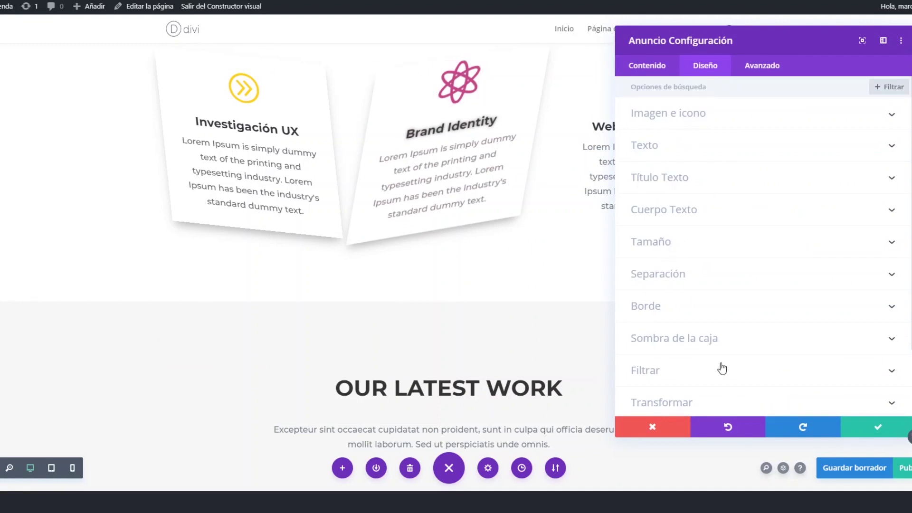
click(762, 71)
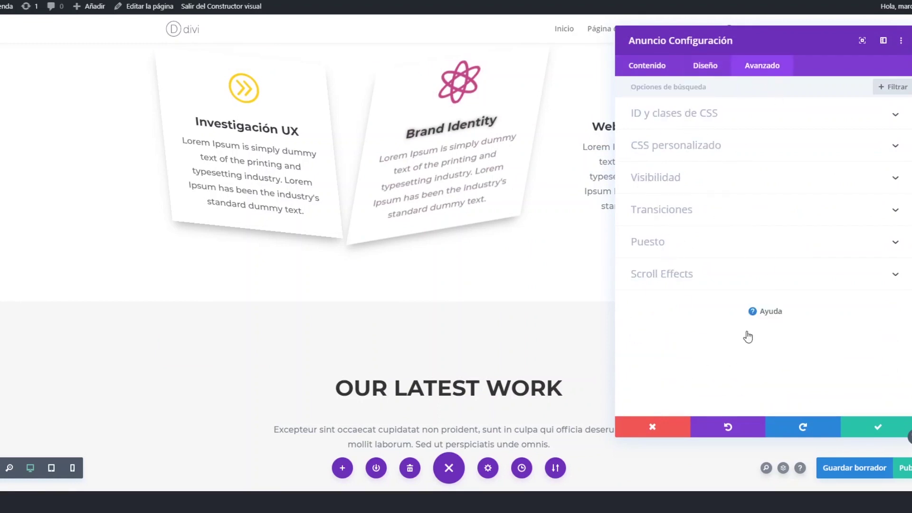
click(653, 427)
Step: Open the settings of the contact form in the Say Hello section and reposition the settings window over the page
scroll(480, 294, down, 3)
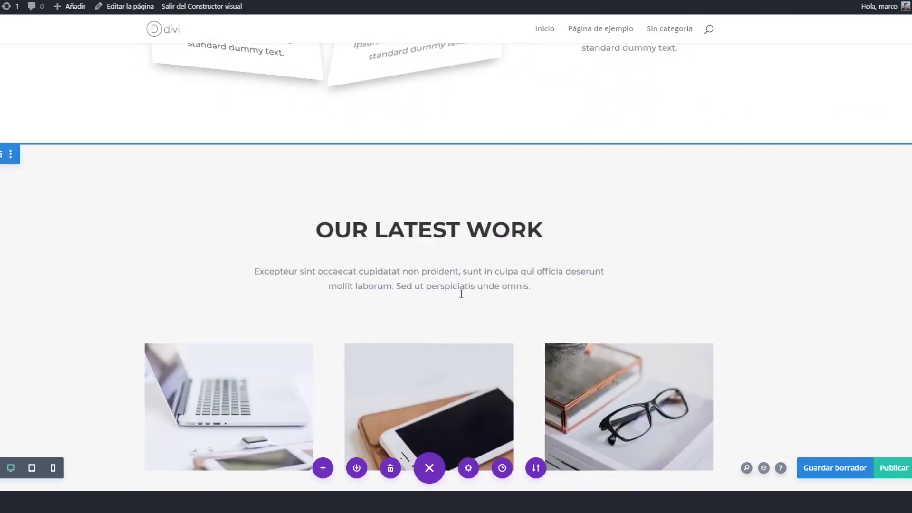
scroll(460, 294, down, 5)
scroll(454, 211, up, 3)
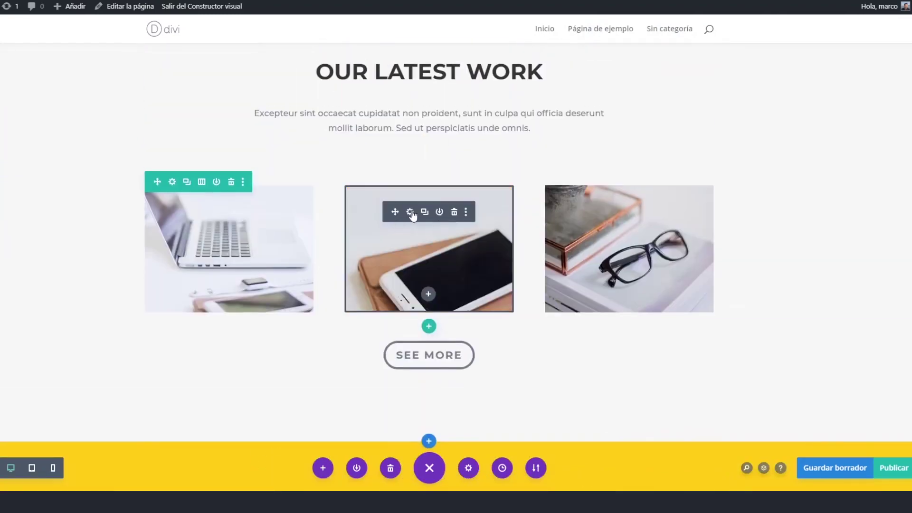
scroll(412, 214, down, 5)
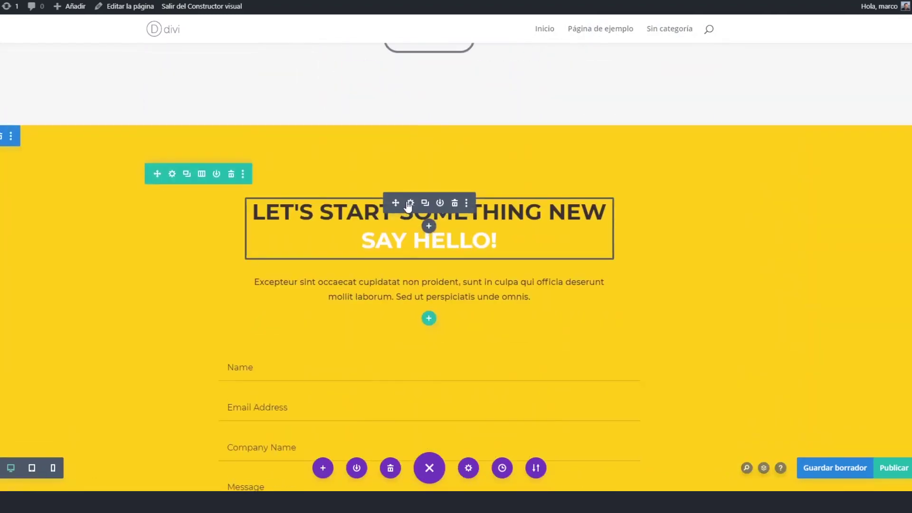
scroll(406, 206, down, 1)
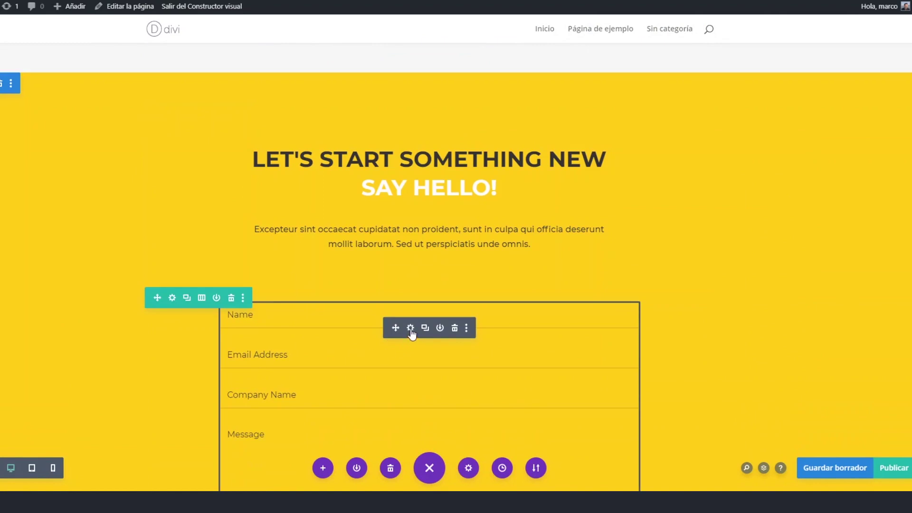
click(410, 327)
drag(719, 37, 396, 38)
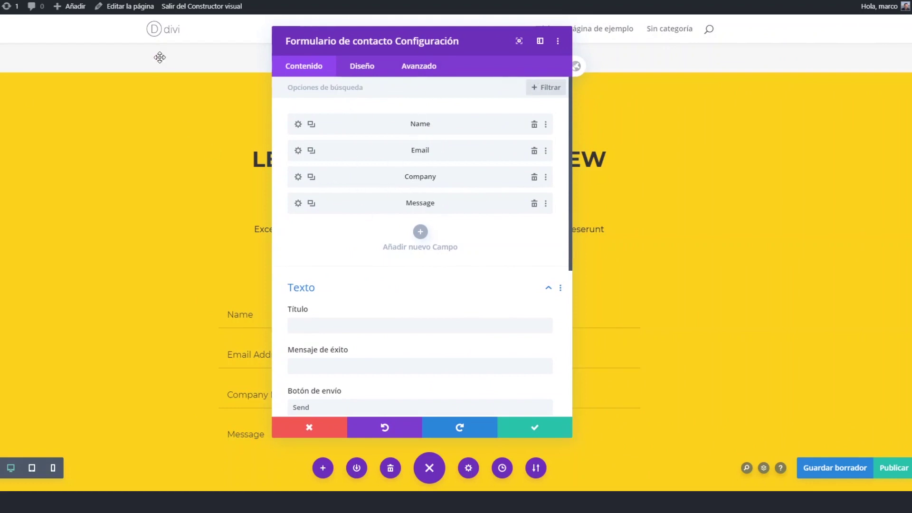
Step: Review the contact form's Contenido options, including the Fondo settings, and show its Diseño option groups
scroll(460, 251, down, 2)
scroll(358, 222, down, 3)
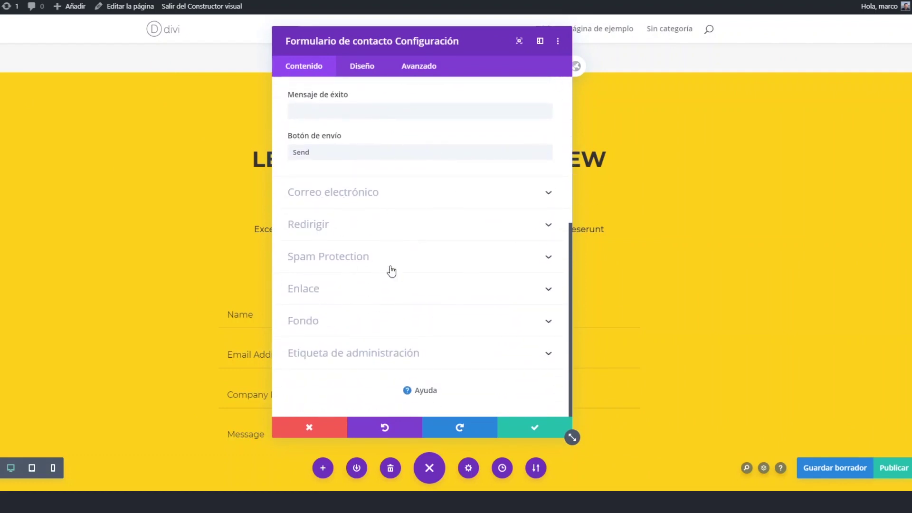
click(345, 356)
click(346, 275)
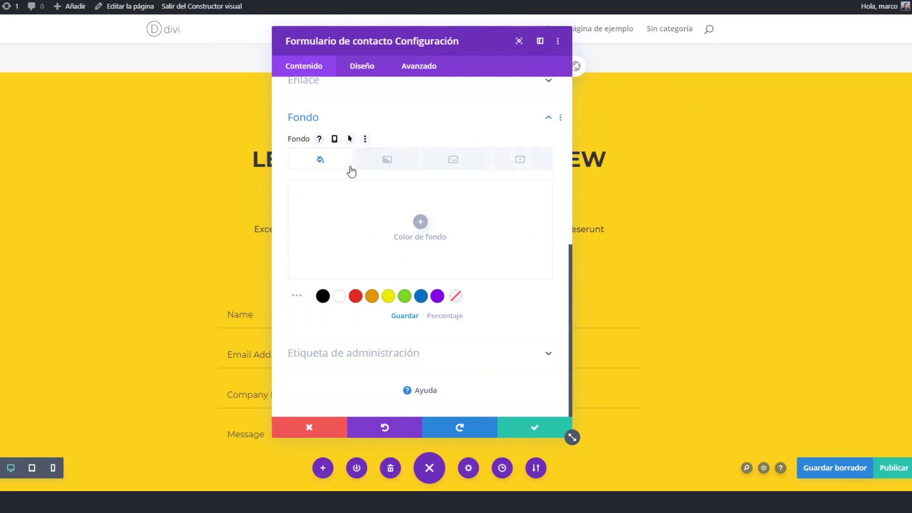
click(354, 66)
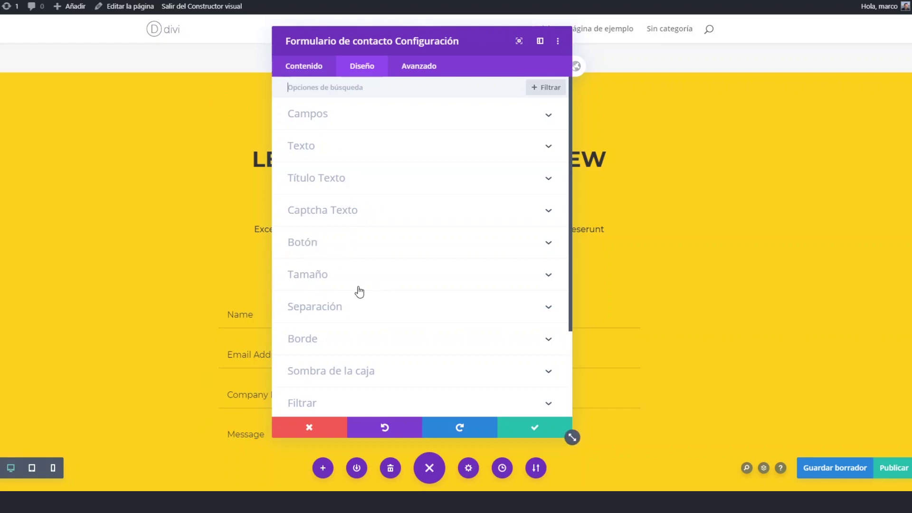
Step: Review the contact form's remaining Diseño groups and its Avanzado options, including Transiciones and Scroll Effects, and close the settings without saving
scroll(430, 287, down, 3)
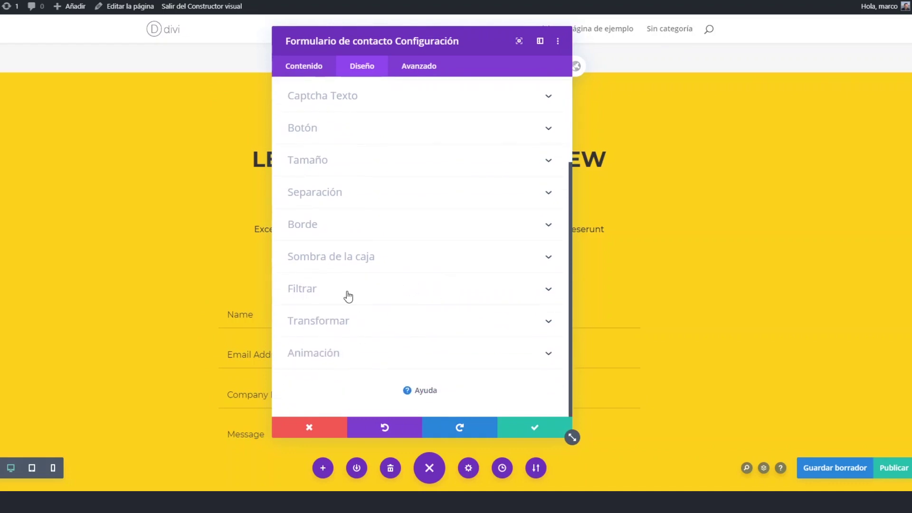
click(417, 70)
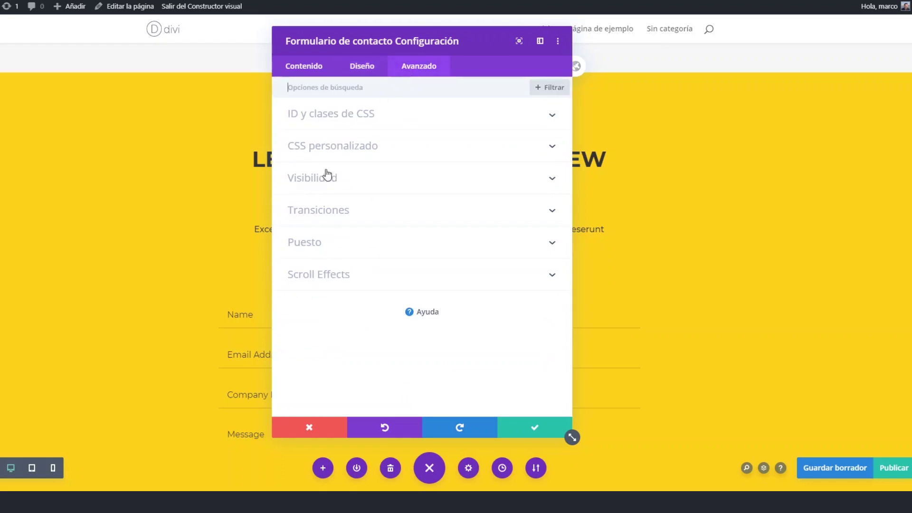
click(513, 219)
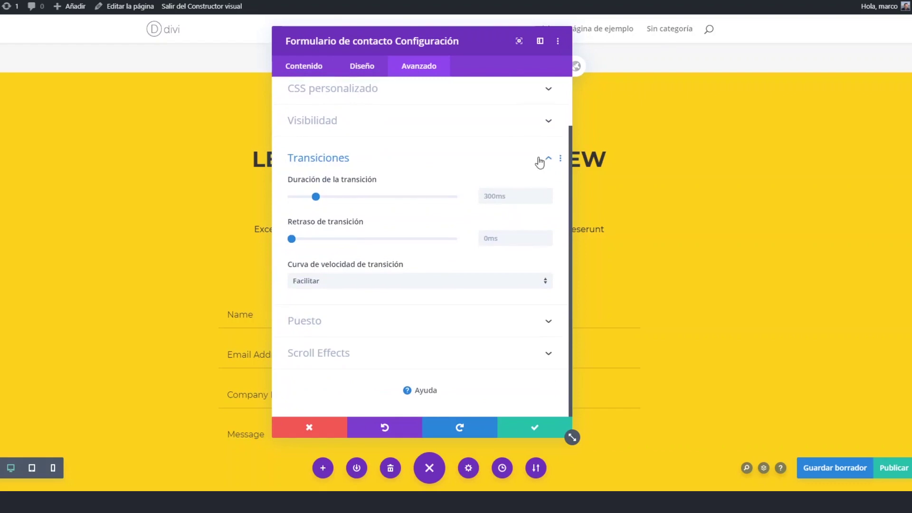
click(542, 158)
click(535, 274)
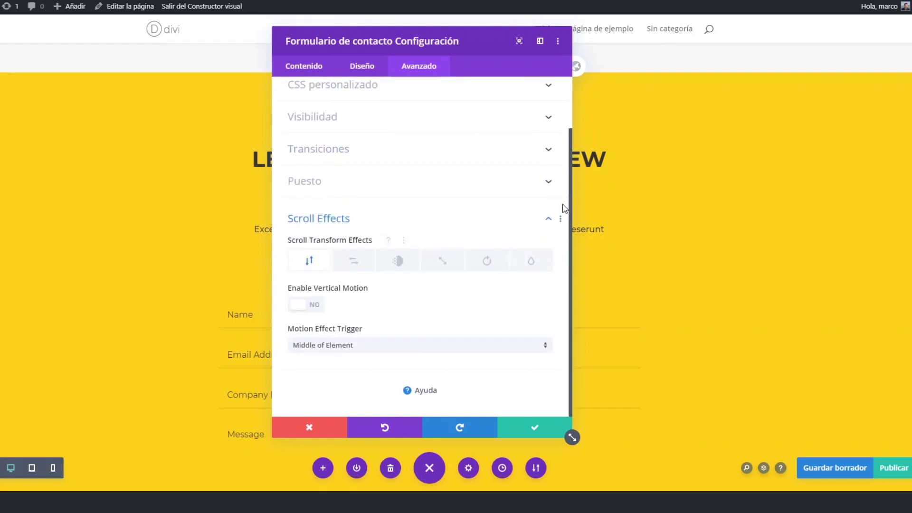
click(544, 219)
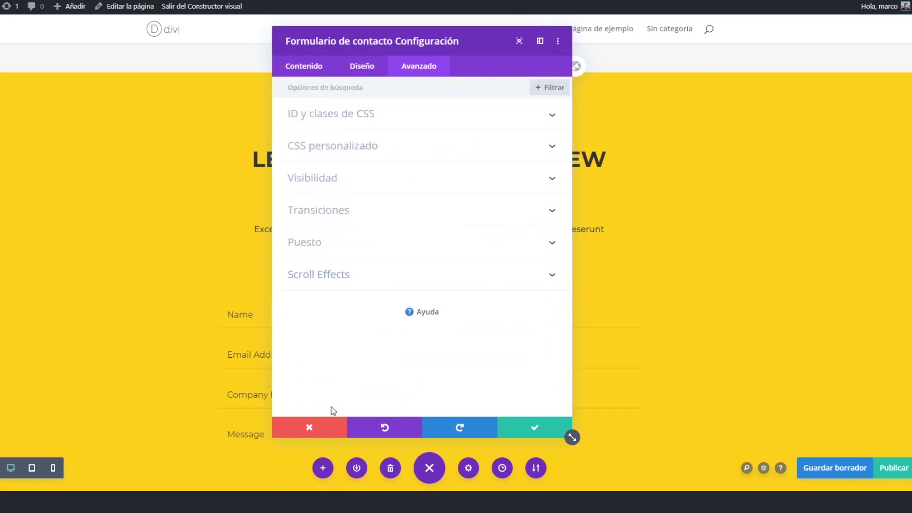
click(319, 429)
Step: Open the settings of the row holding the three service cards and review its Contenido, Diseño and Avanzado options
scroll(433, 306, up, 12)
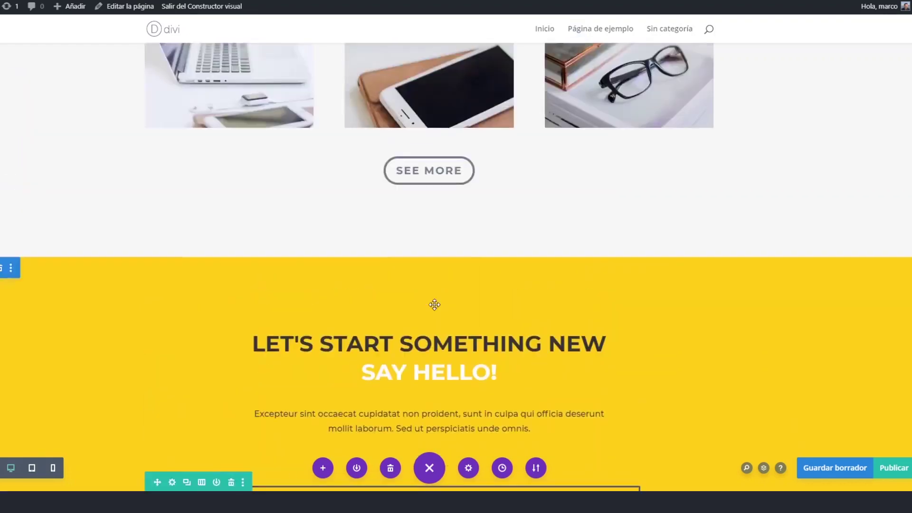
scroll(438, 309, up, 7)
scroll(436, 311, down, 3)
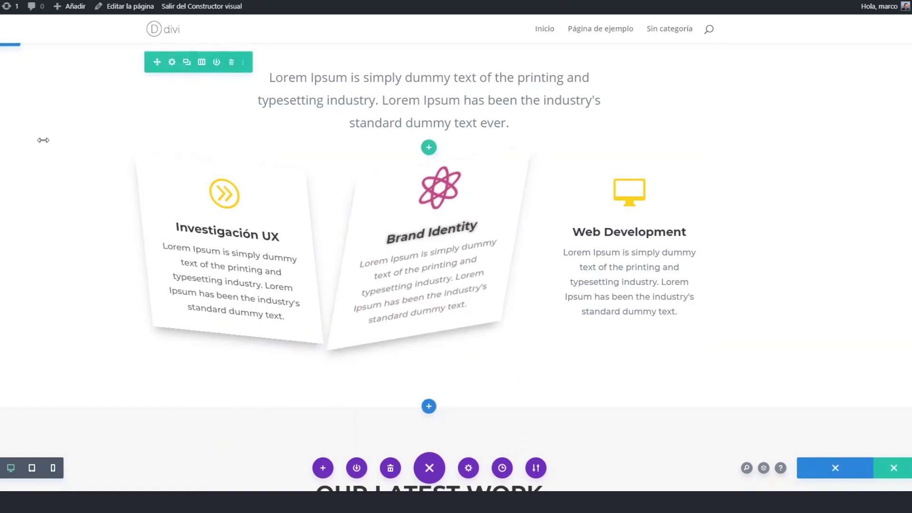
scroll(41, 143, up, 2)
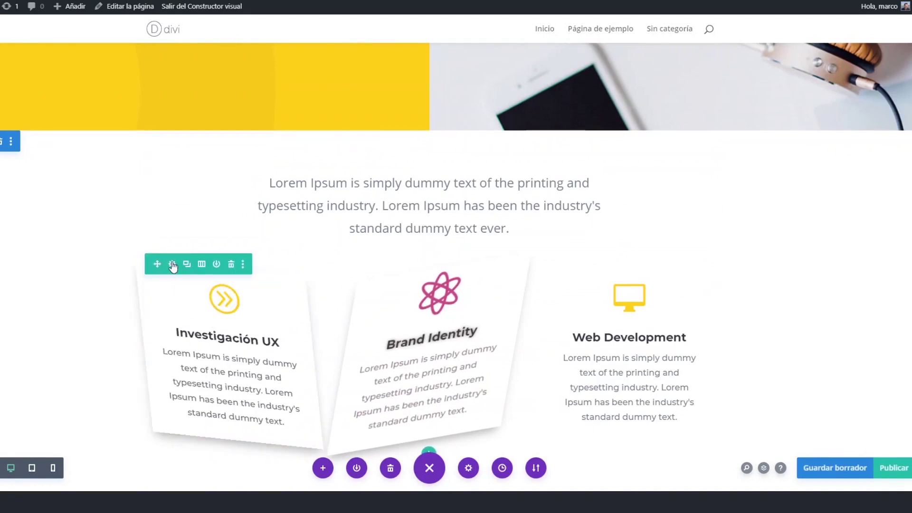
click(173, 265)
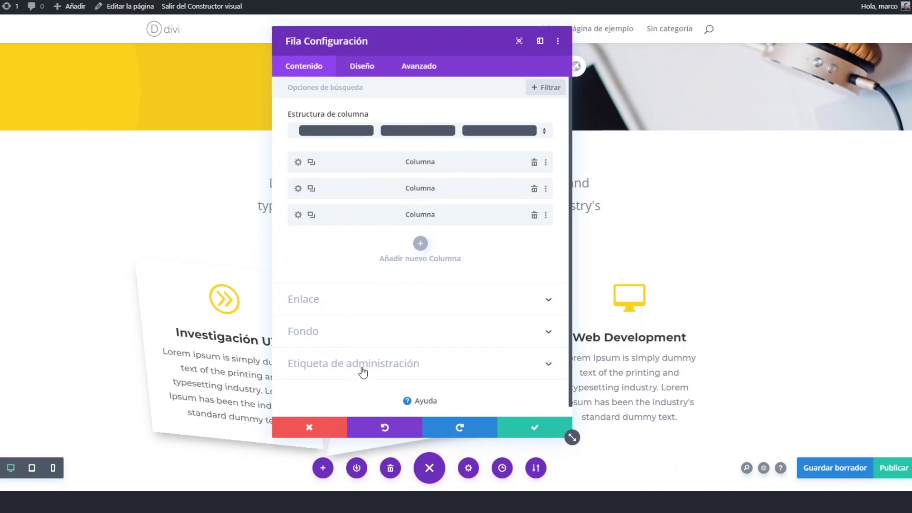
click(364, 66)
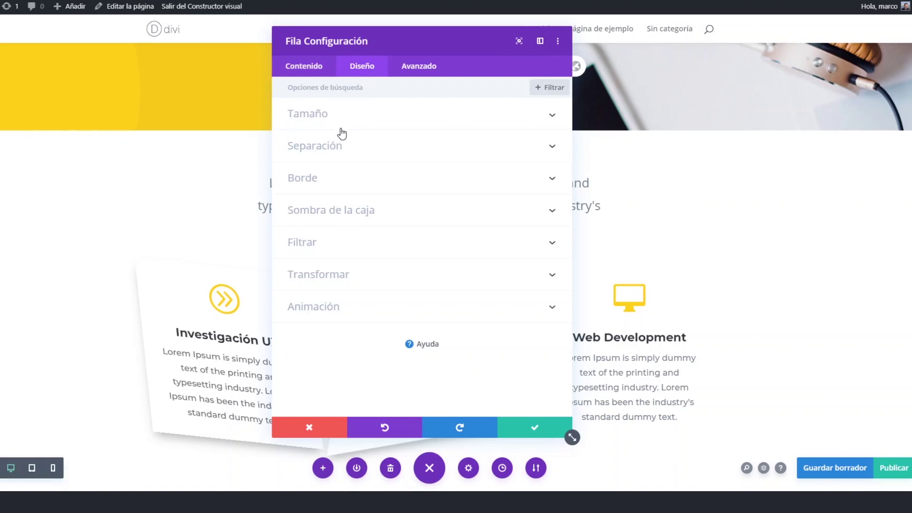
click(419, 65)
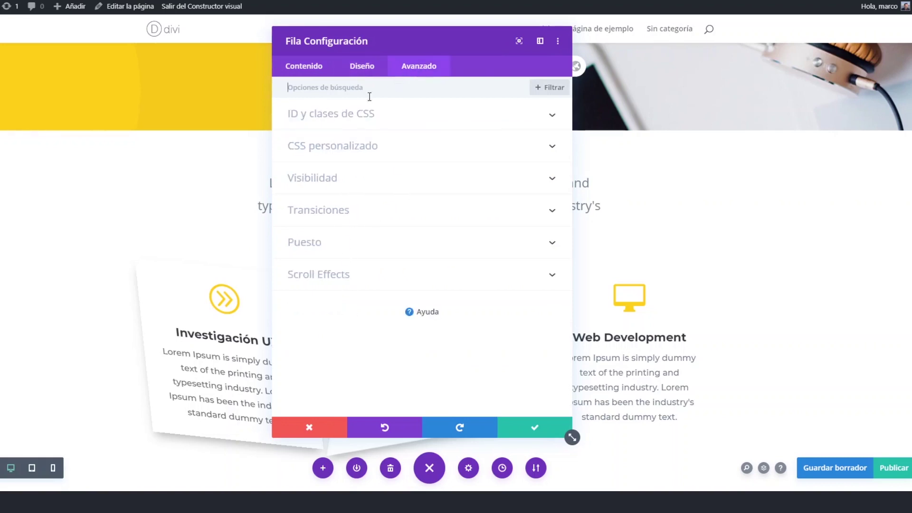
Step: Enable the blur effect (Anuncio) in the service cards row's Scroll Effects and save the row settings
drag(400, 37, 701, 35)
click(824, 271)
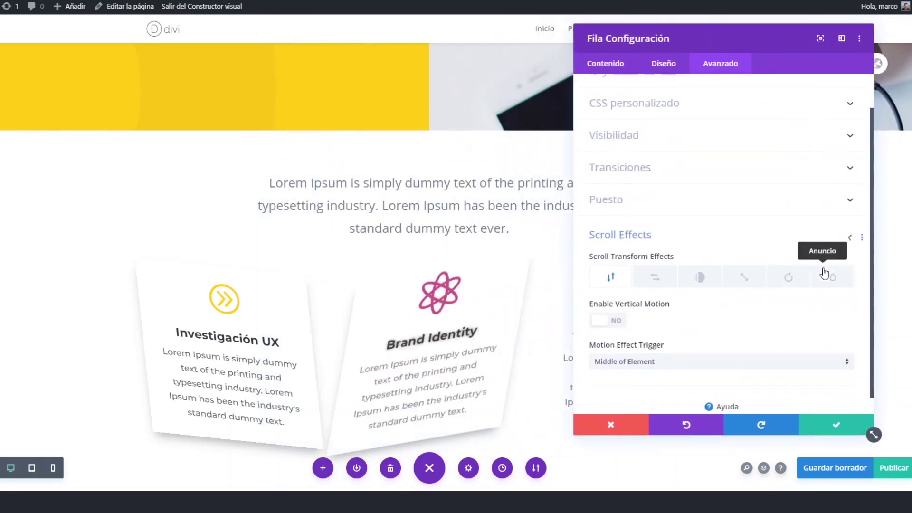
click(830, 261)
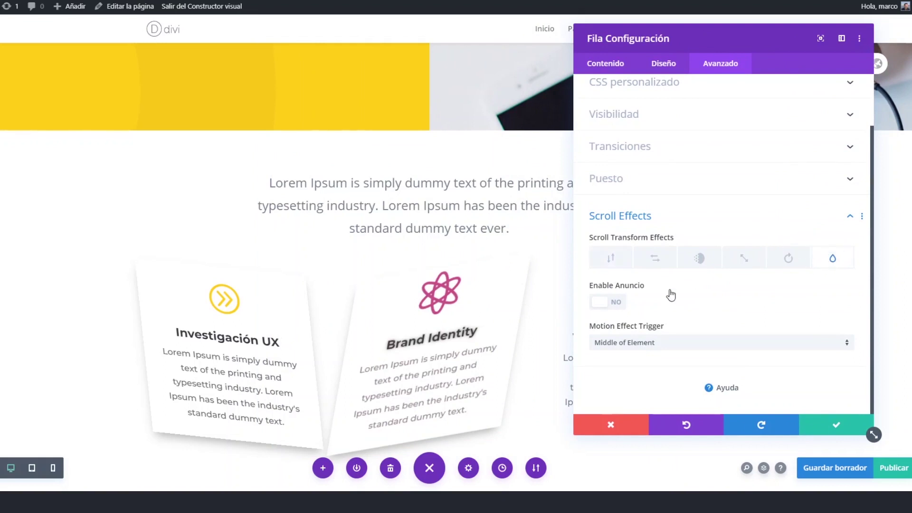
click(604, 304)
scroll(424, 213, up, 5)
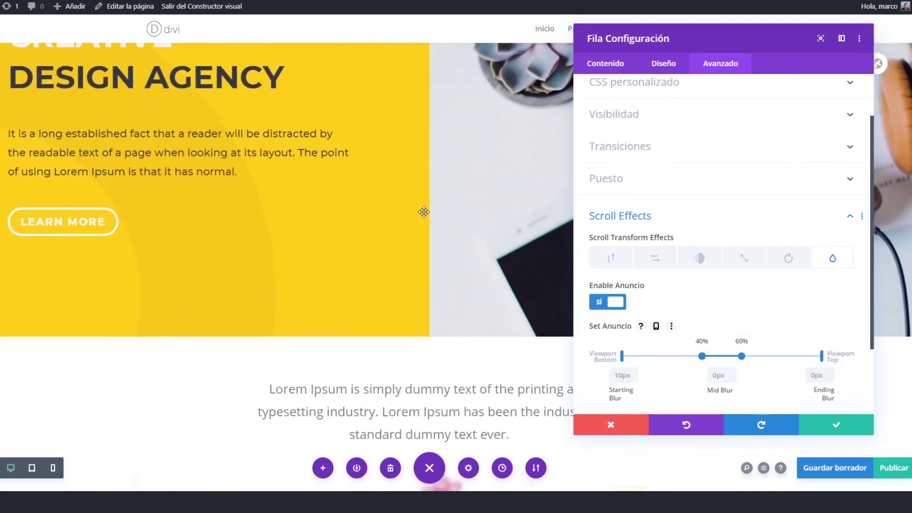
scroll(424, 213, down, 2)
click(833, 424)
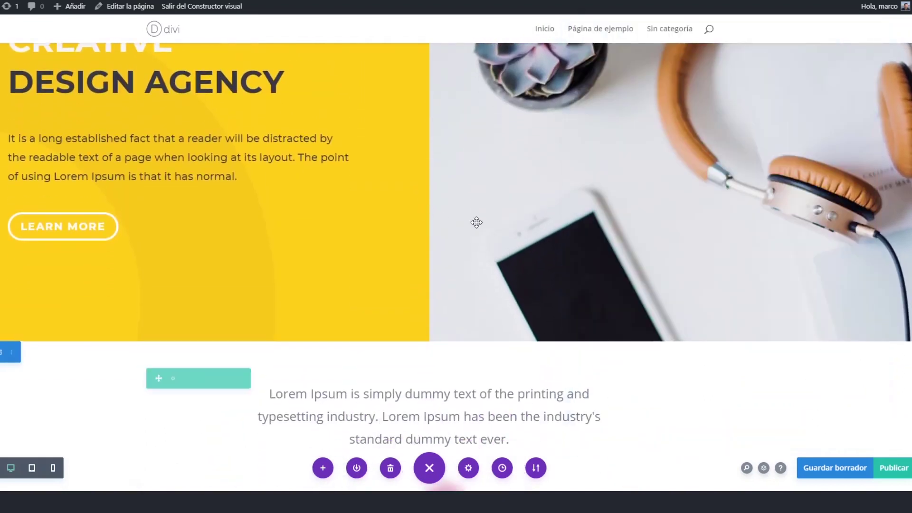
Step: Examine how the service cards row blurs and sharpens while moving through the page
scroll(442, 219, down, 1)
scroll(442, 219, down, 3)
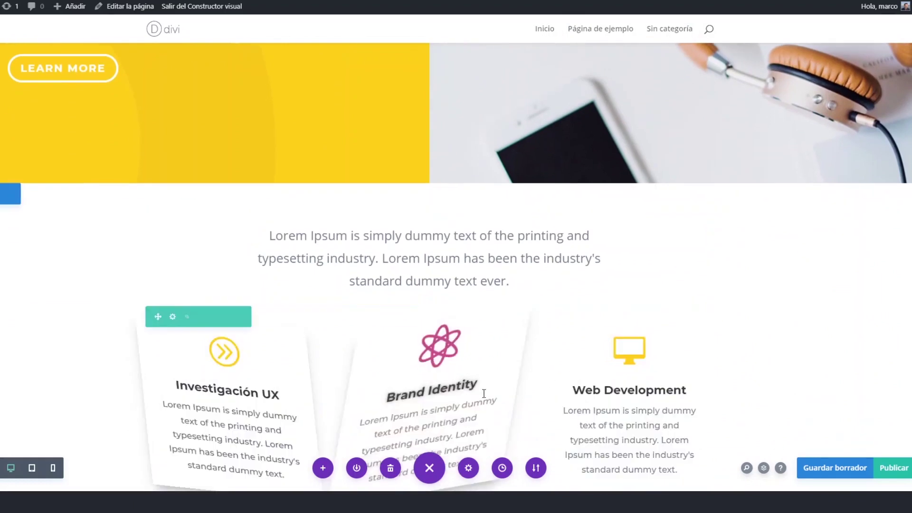
scroll(545, 378, down, 1)
scroll(542, 315, down, 1)
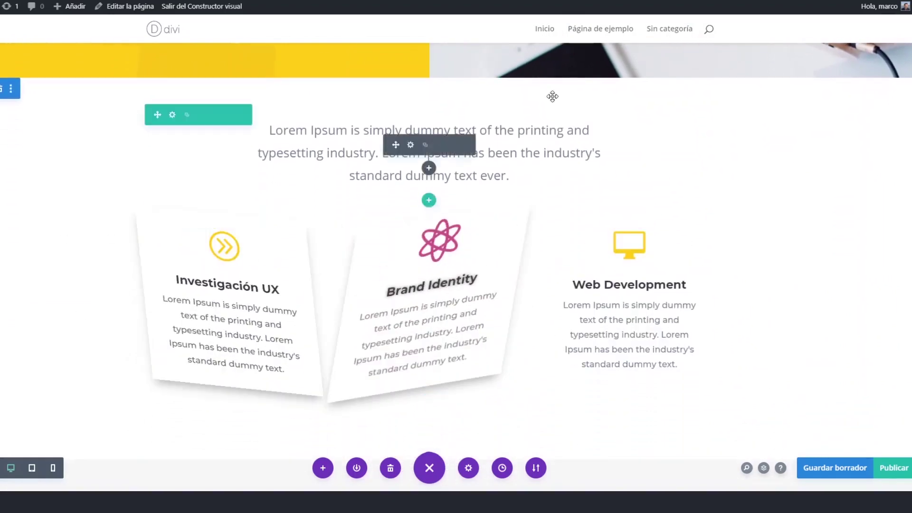
scroll(558, 120, up, 4)
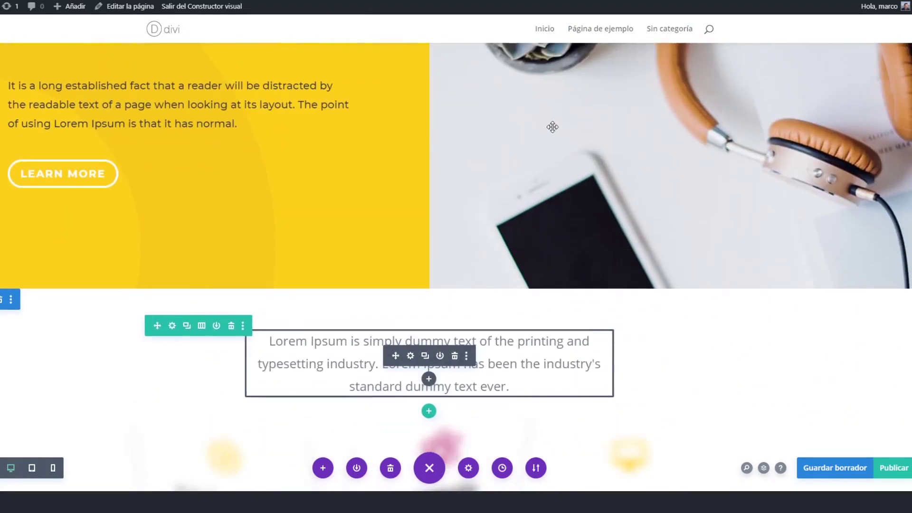
scroll(256, 419, down, 2)
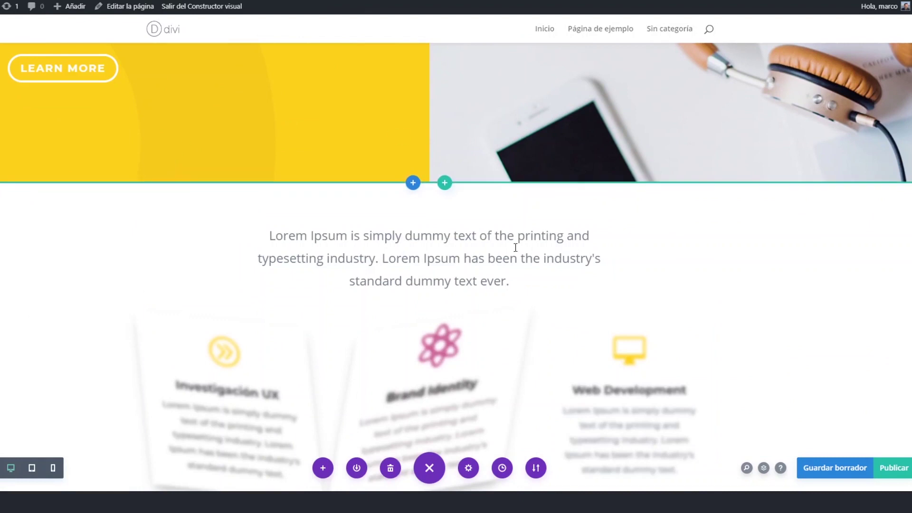
scroll(477, 258, down, 2)
scroll(476, 259, down, 7)
scroll(449, 229, up, 12)
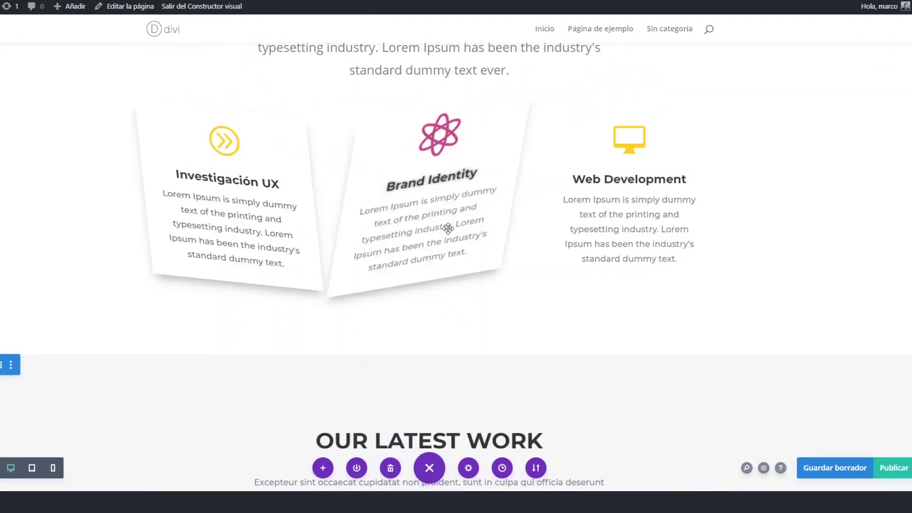
scroll(449, 229, up, 3)
scroll(581, 266, down, 4)
Step: Review the Contenido, Diseño and Avanzado settings of the See More button and close them without saving
scroll(581, 266, down, 14)
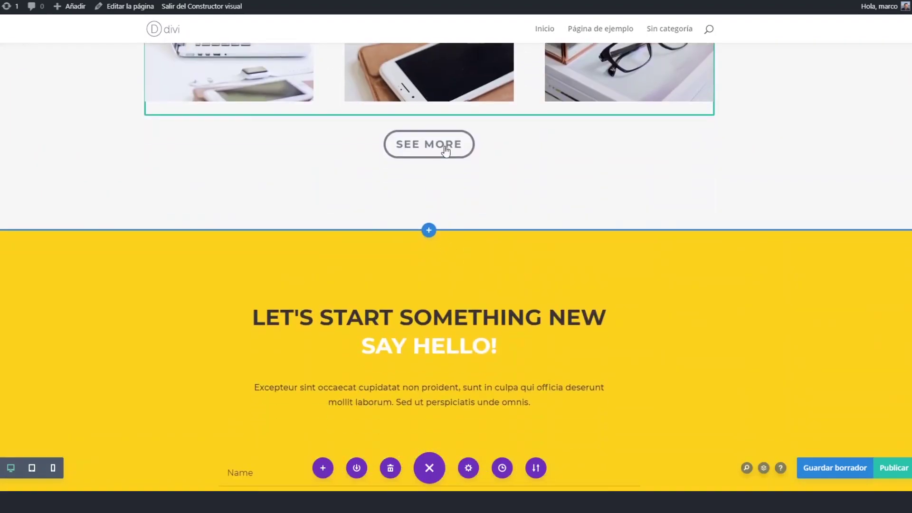
click(410, 136)
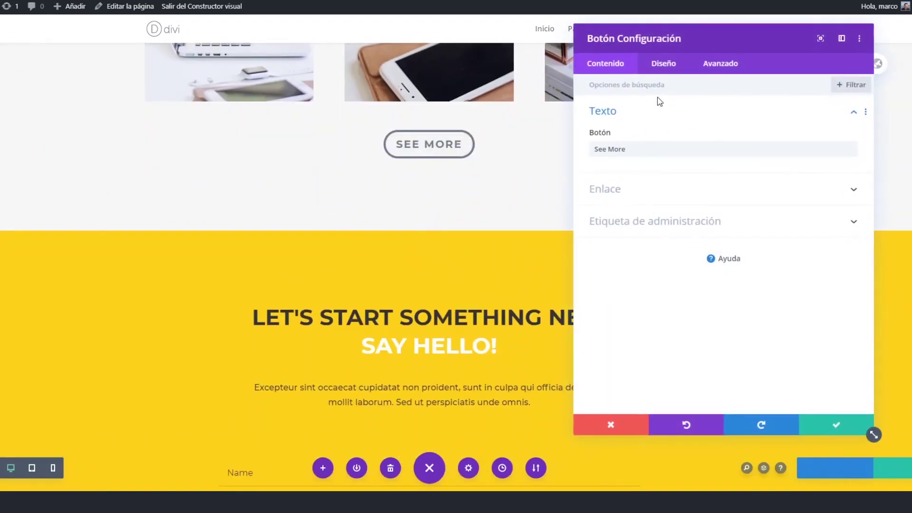
click(665, 64)
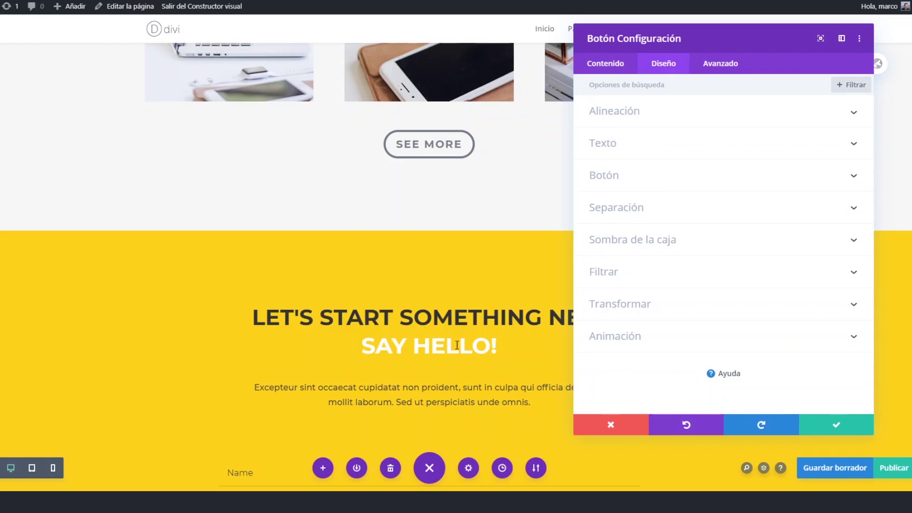
click(711, 72)
click(621, 428)
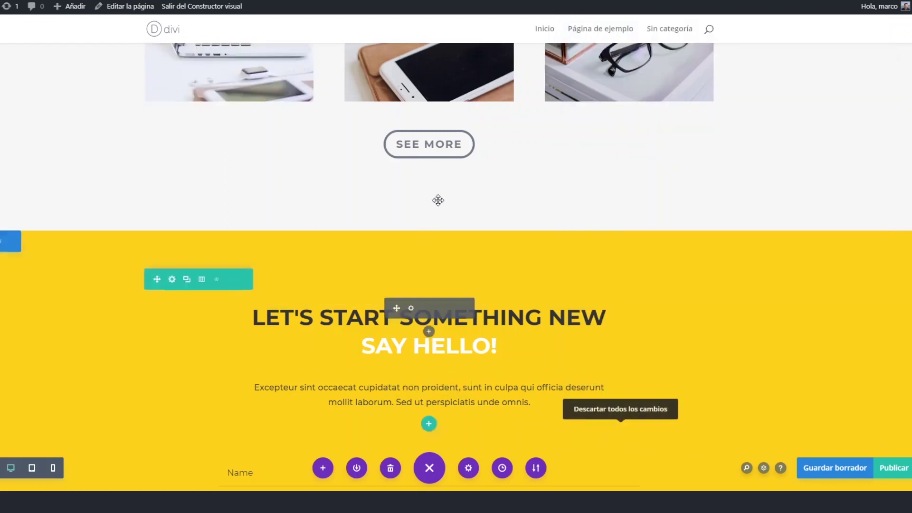
Step: Review the column layouts offered for a new Especialidad section above Our Latest Work and close the chooser without inserting one
scroll(436, 218, up, 15)
scroll(434, 221, up, 5)
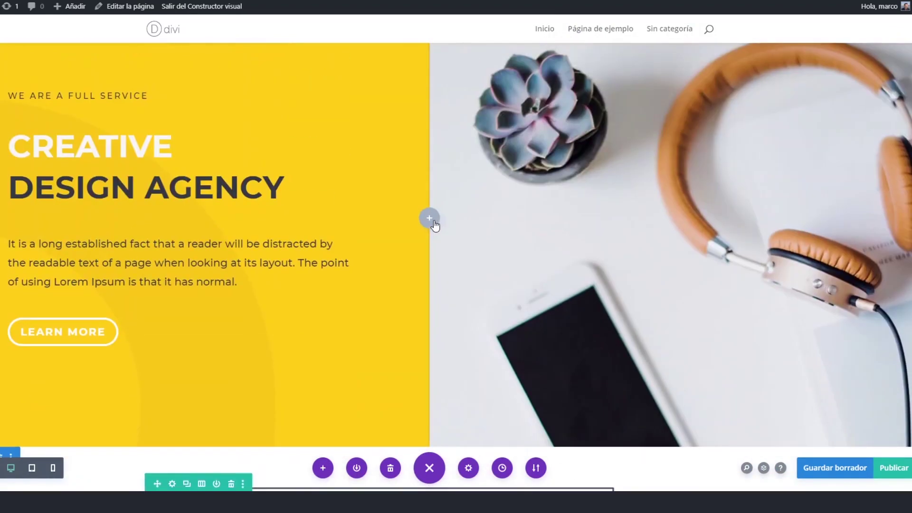
scroll(434, 222, down, 4)
scroll(435, 226, down, 2)
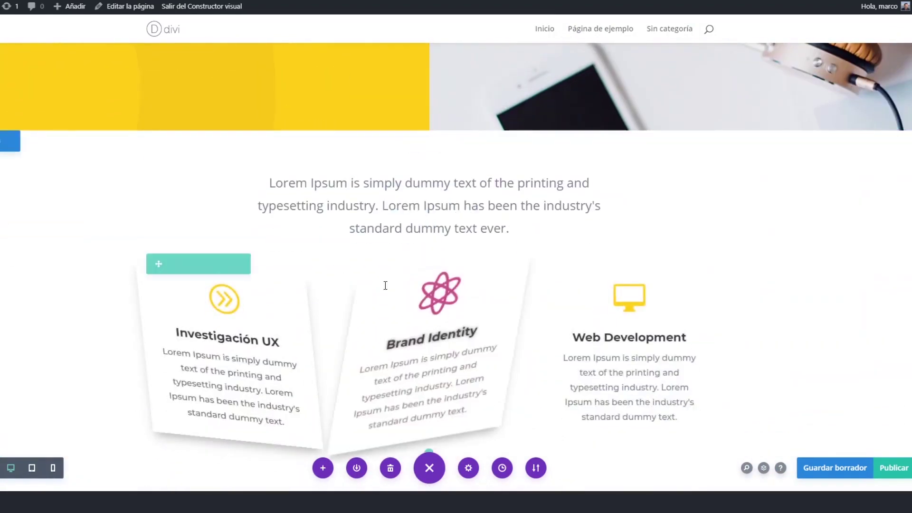
scroll(505, 312, down, 4)
scroll(505, 312, down, 4)
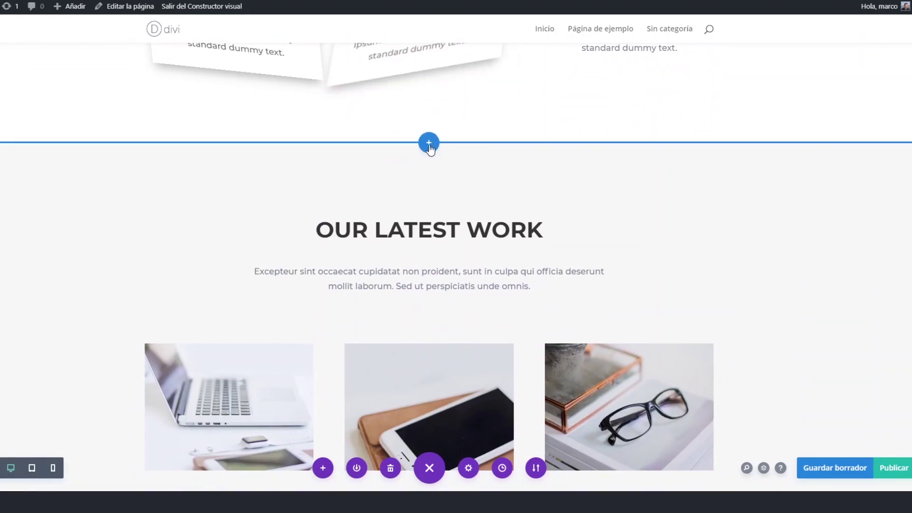
click(430, 147)
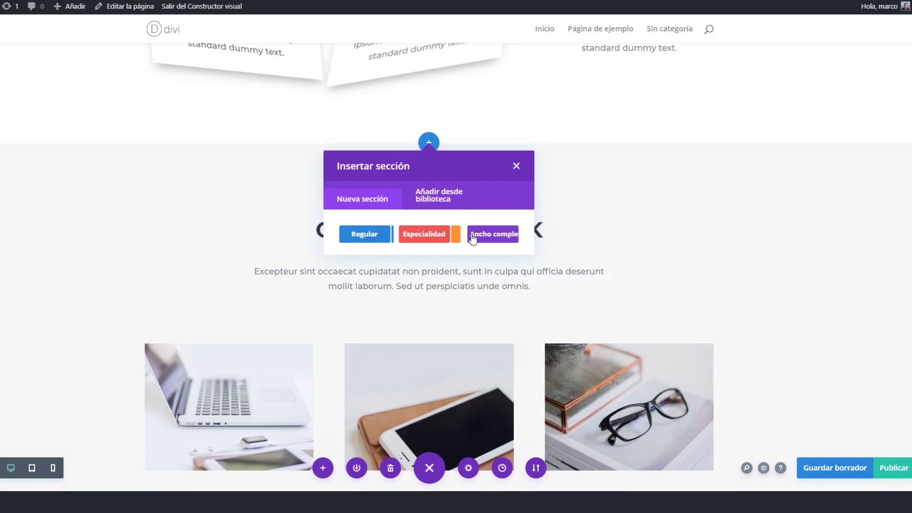
click(445, 239)
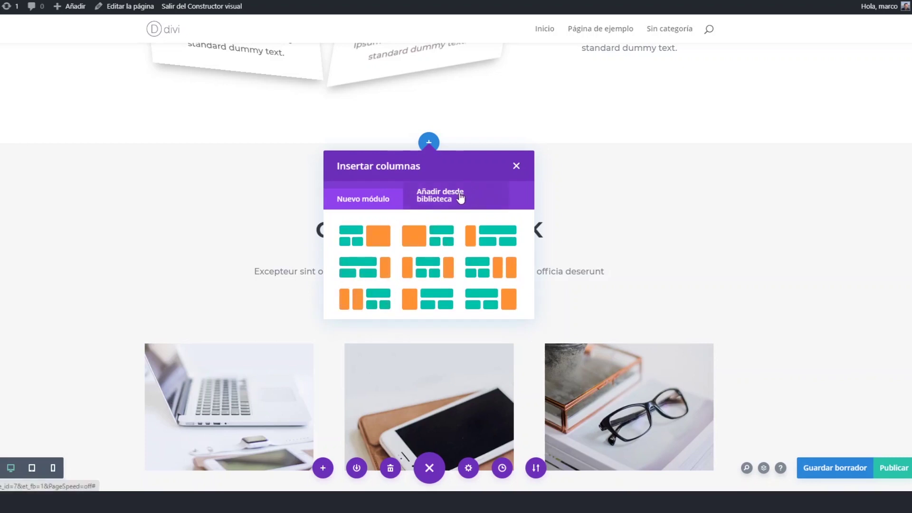
click(515, 167)
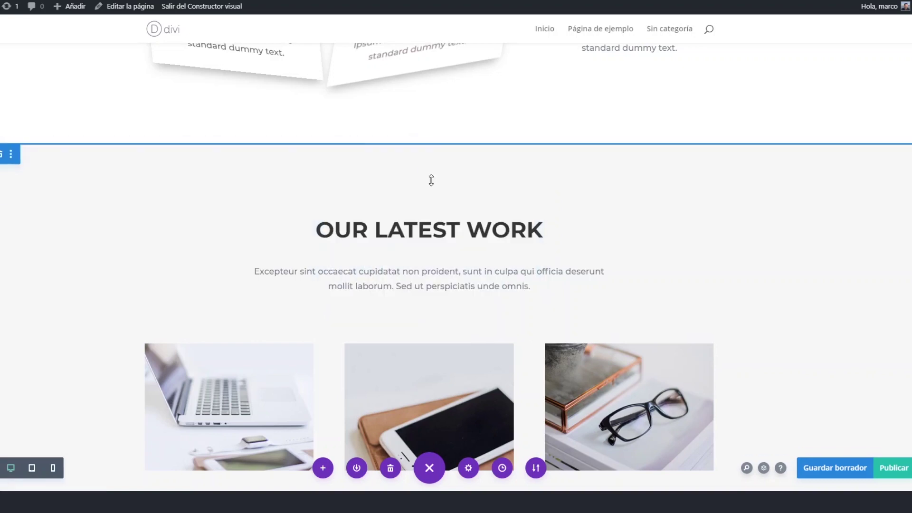
Step: Insert a Regular section above Our Latest Work with a row of two equal columns, leaving the columns without modules
click(428, 142)
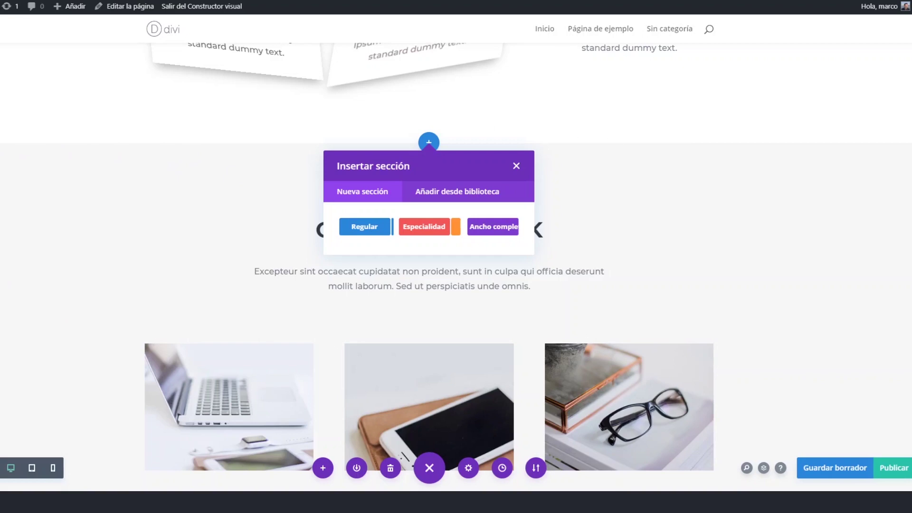
click(381, 228)
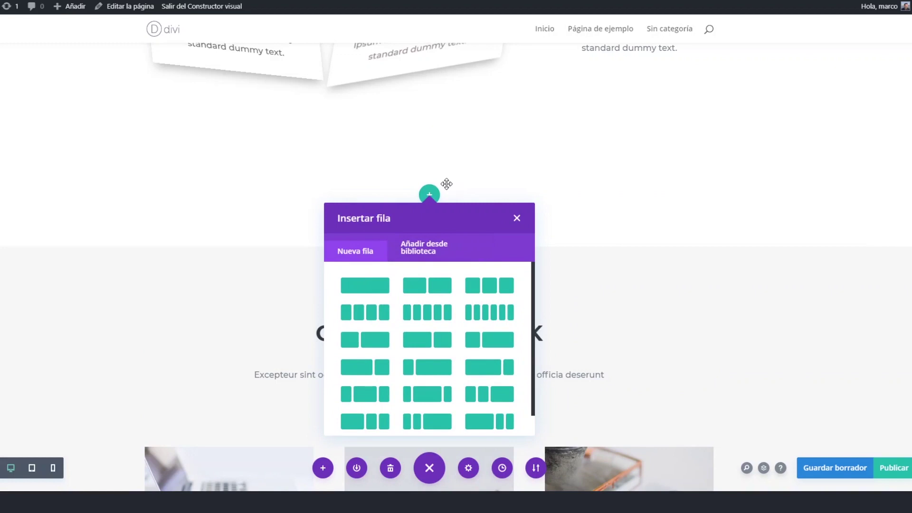
click(436, 288)
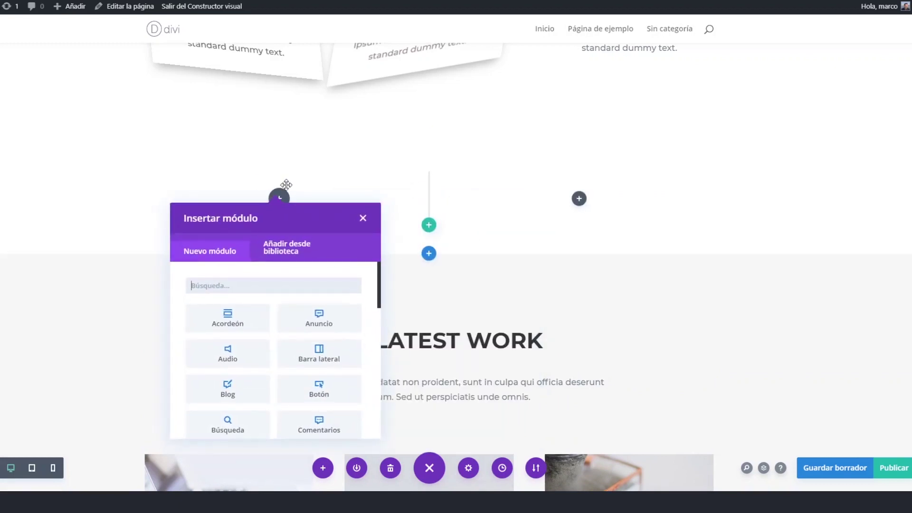
click(363, 220)
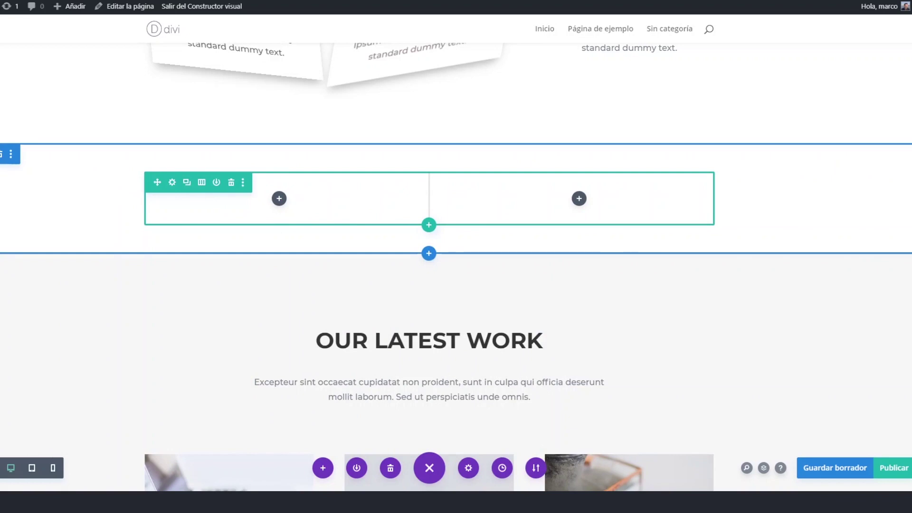
Step: Open the background settings of the new two-column section above Our Latest Work
click(2, 154)
click(634, 145)
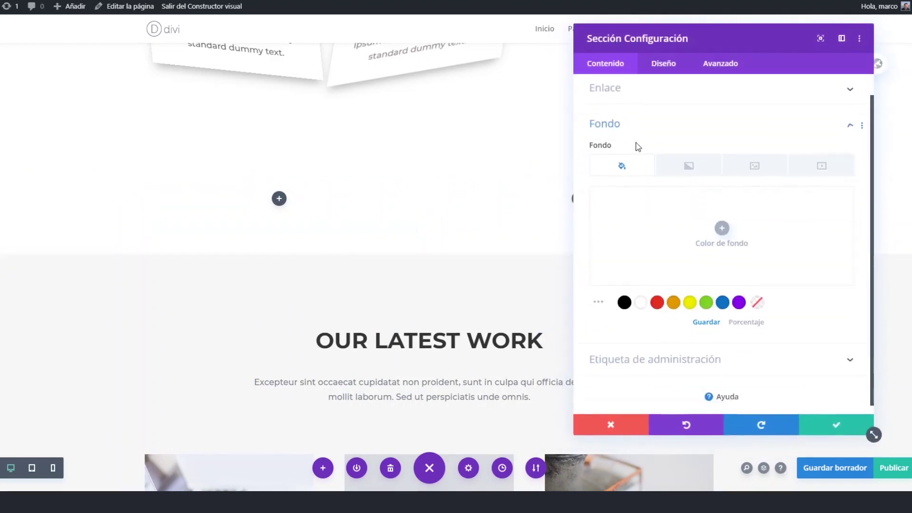
Step: Try a black background at 0.58 opacity on the new section and clear the colour
click(624, 294)
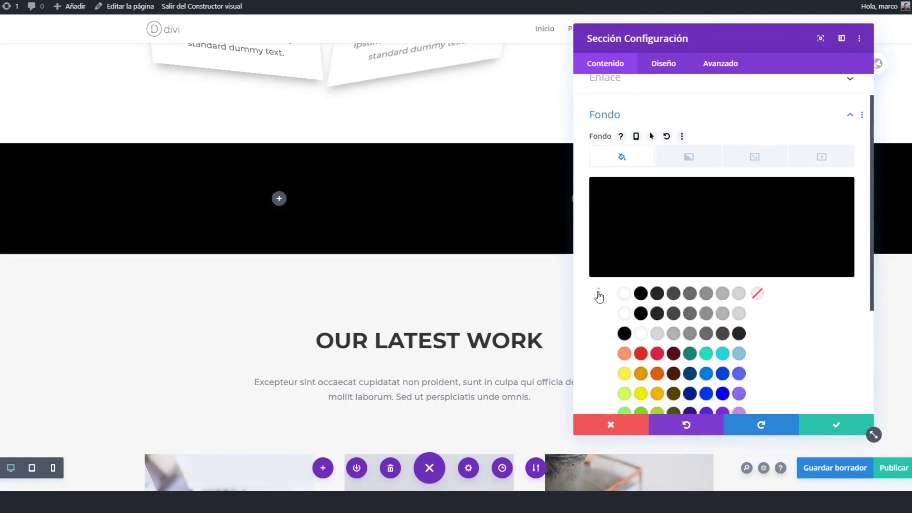
scroll(665, 266, down, 2)
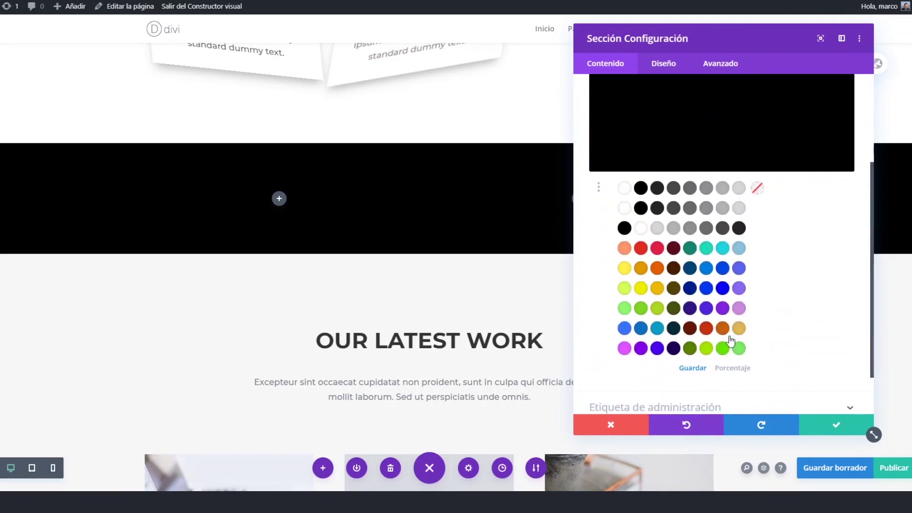
click(598, 189)
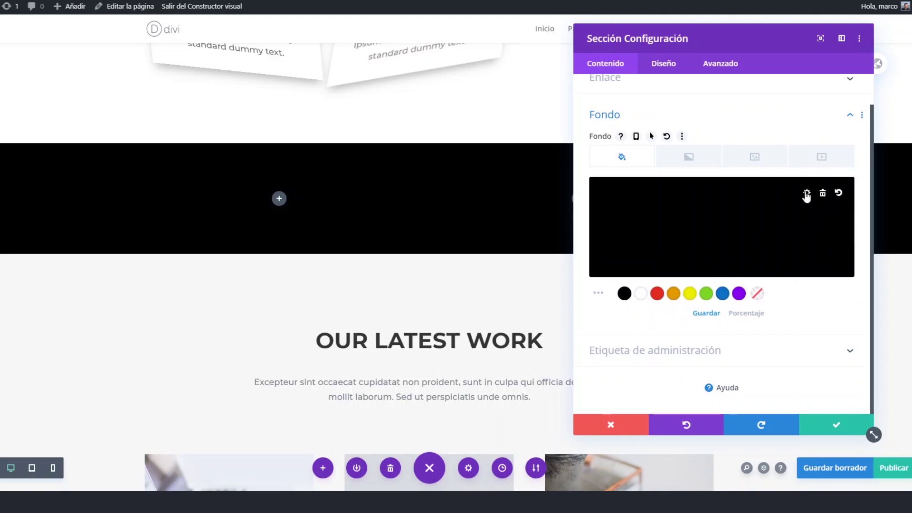
click(806, 194)
mouse_move(843, 209)
mouse_down()
mouse_move(841, 249)
mouse_move(841, 219)
mouse_up()
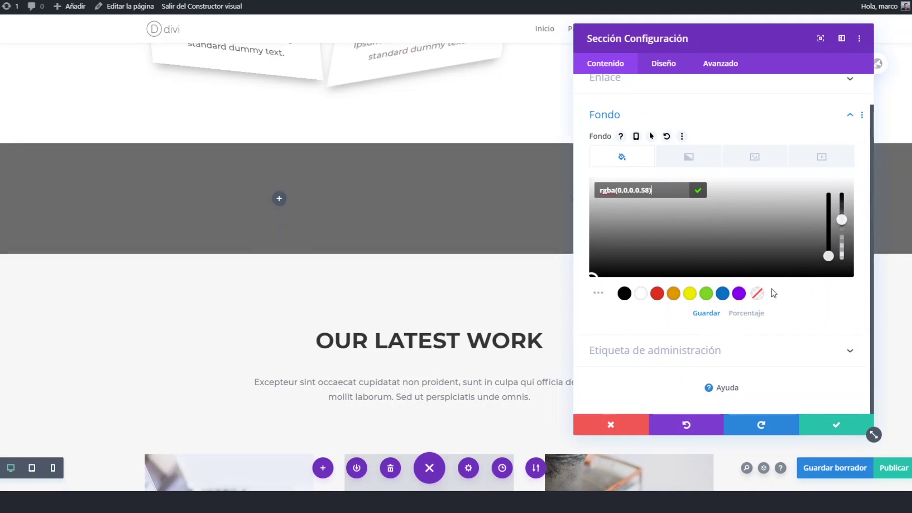
click(757, 293)
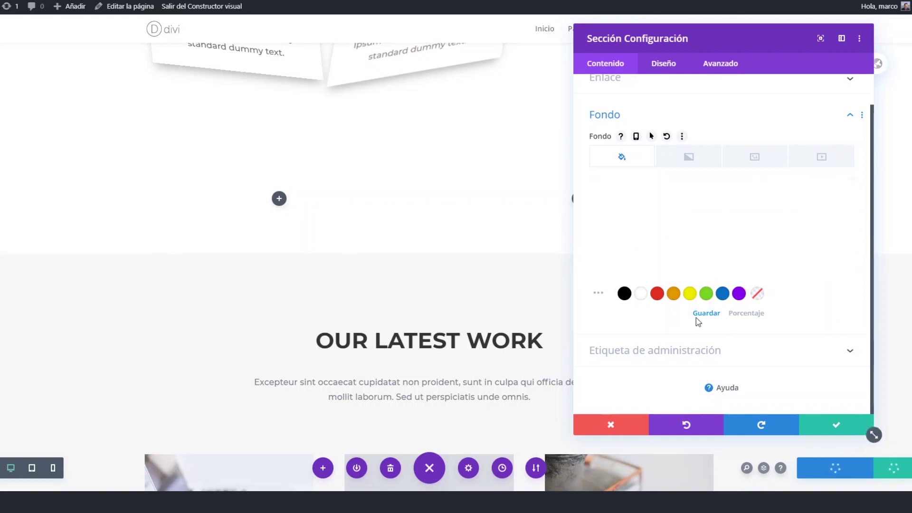
Step: Set the section's background colour to light grey #e5e5e5 and save the section settings
click(648, 206)
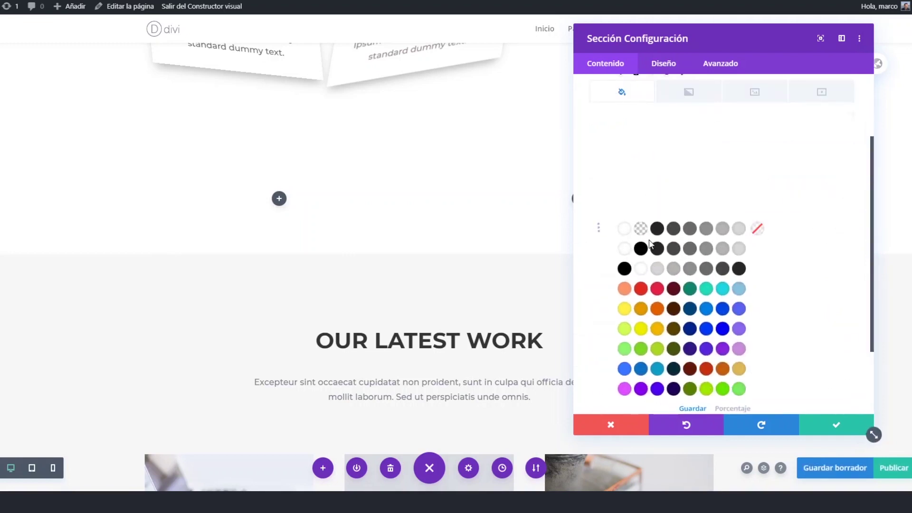
click(739, 229)
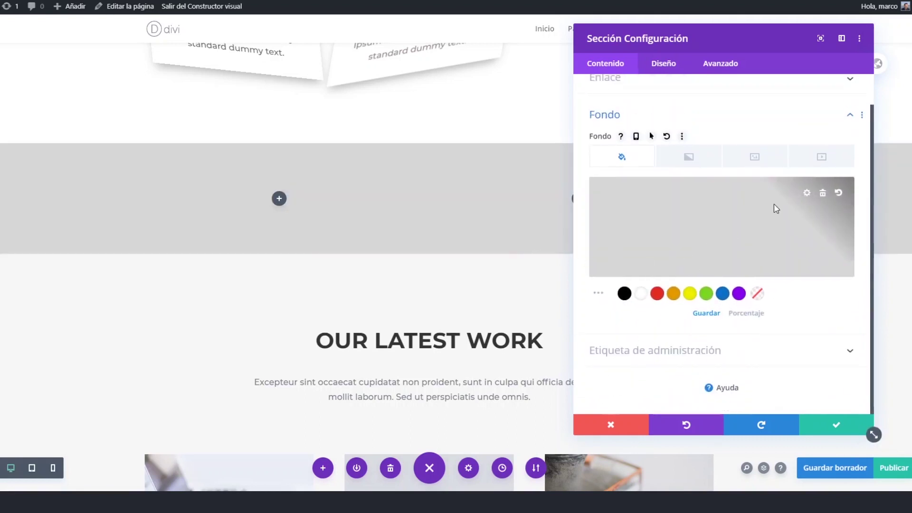
click(710, 217)
mouse_move(592, 195)
mouse_down()
mouse_move(611, 193)
mouse_move(614, 211)
mouse_move(604, 193)
mouse_move(588, 186)
mouse_move(591, 193)
mouse_up()
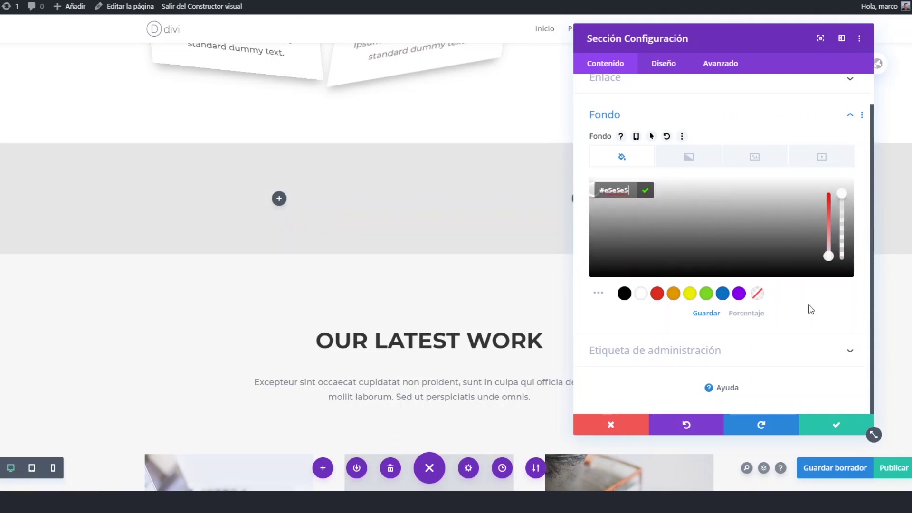
click(705, 314)
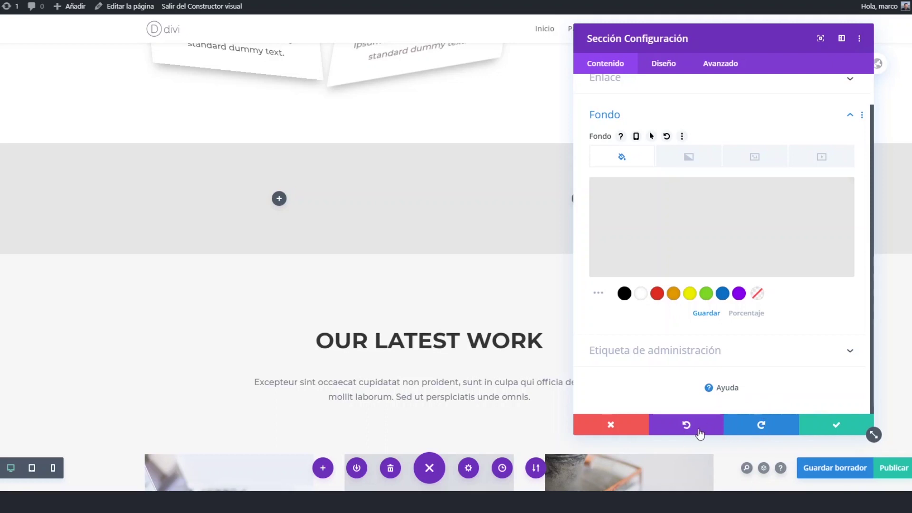
click(842, 428)
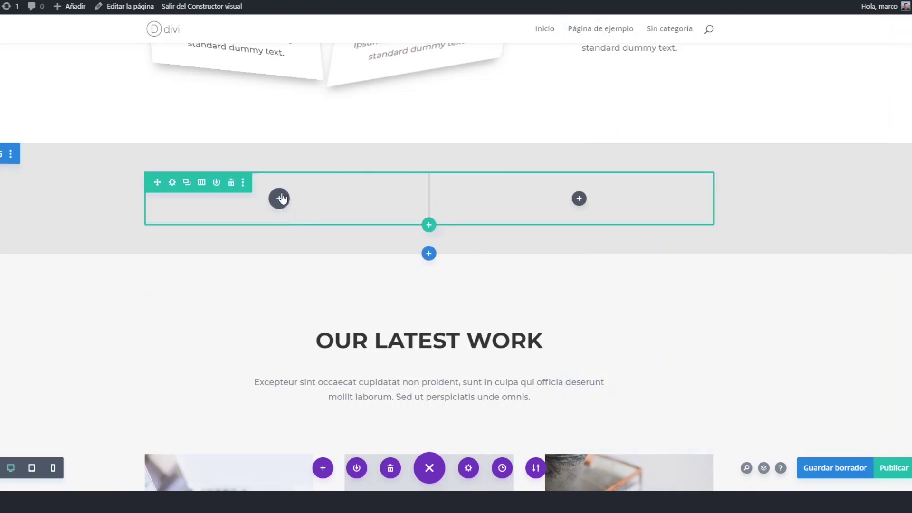
Step: Try an Anuncio module in the section's first column, look over its content and design options, and delete it
click(279, 198)
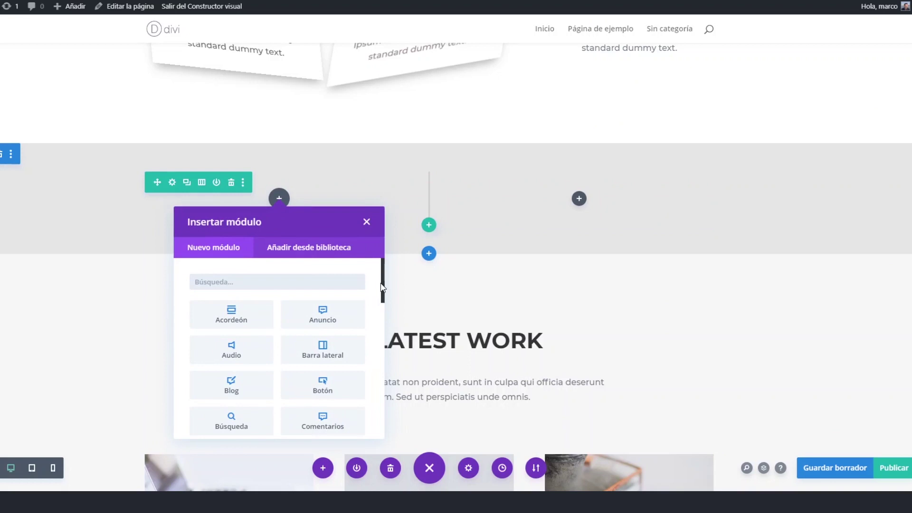
drag(385, 287, 364, 286)
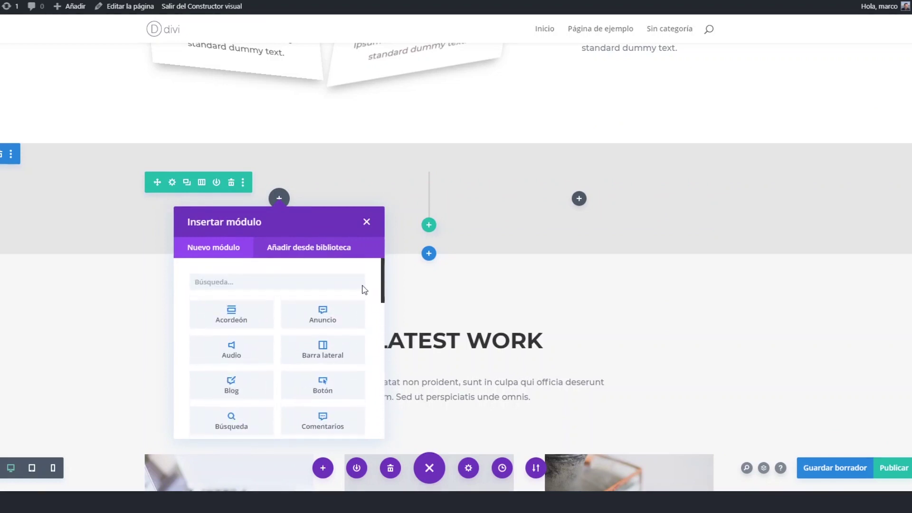
click(323, 317)
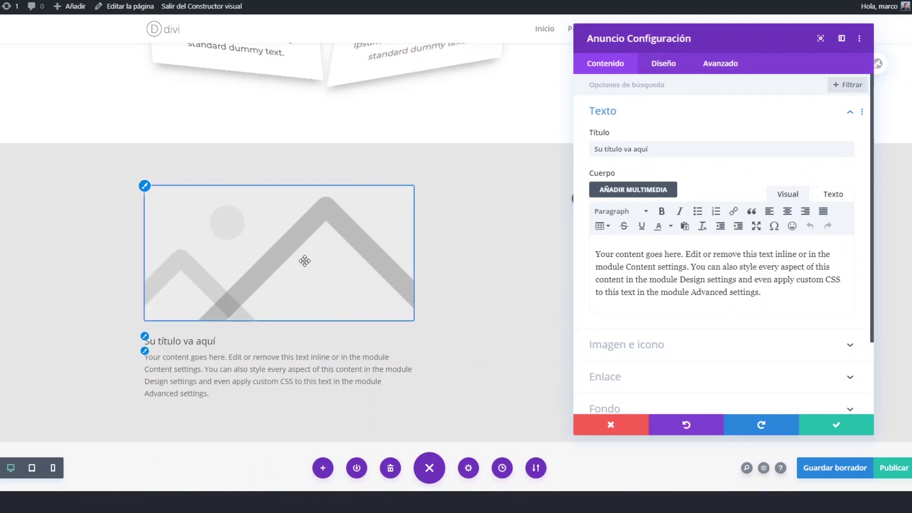
scroll(632, 285, down, 2)
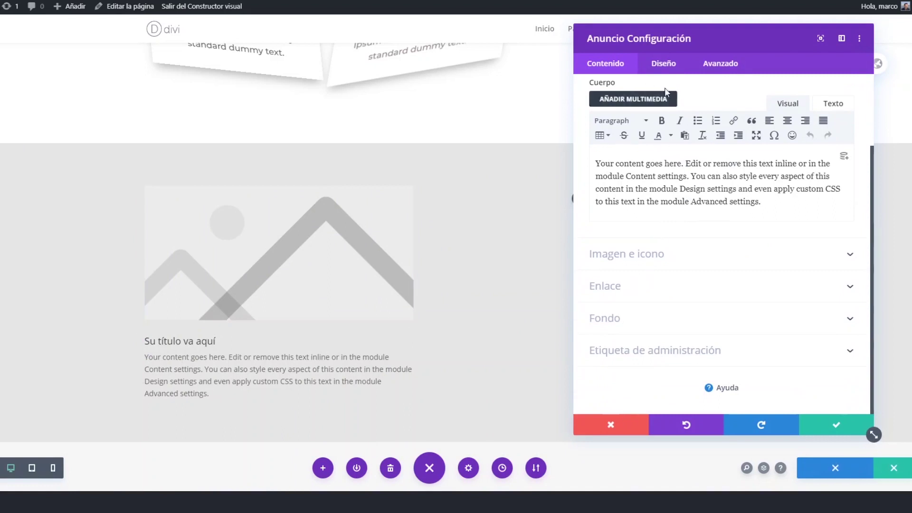
click(666, 66)
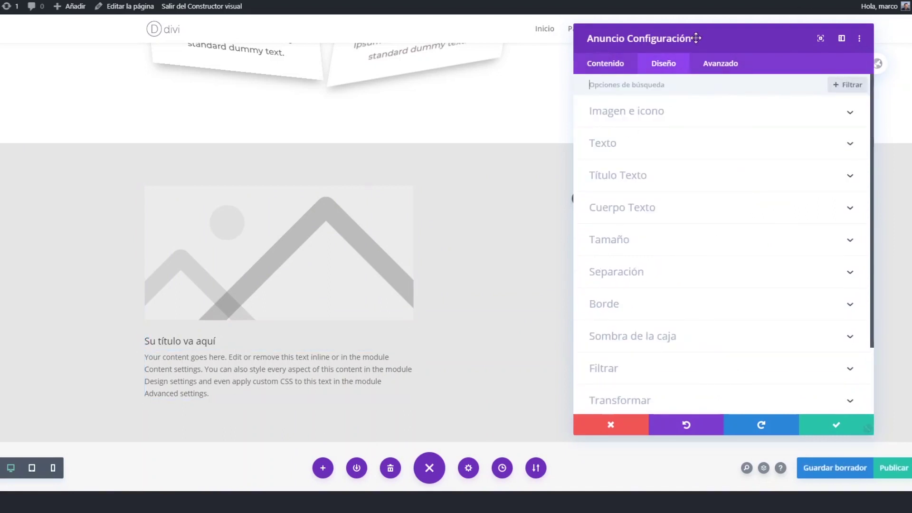
click(631, 425)
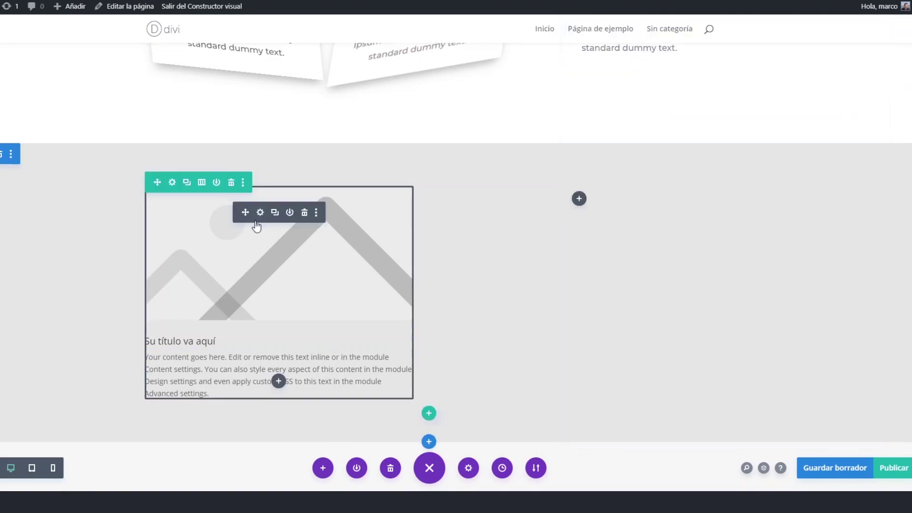
click(305, 213)
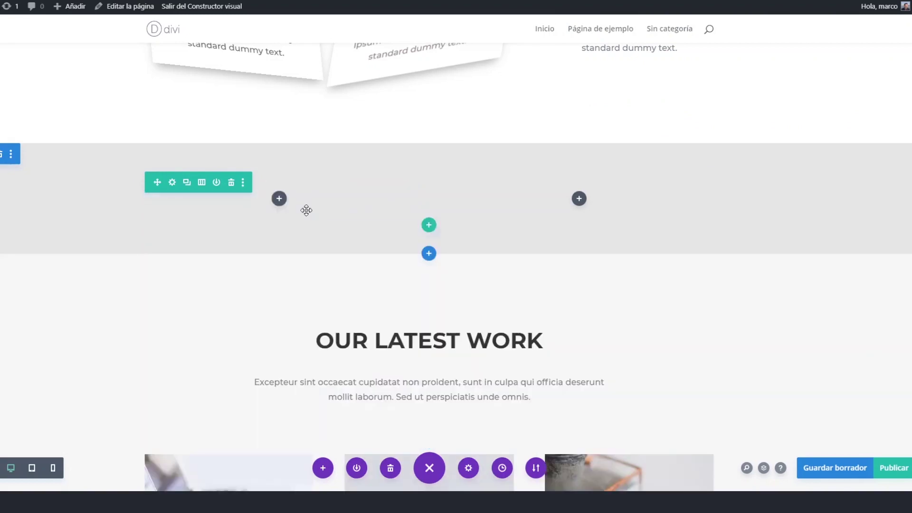
Step: Insert a Vídeo module in the first column of the grey section
click(279, 200)
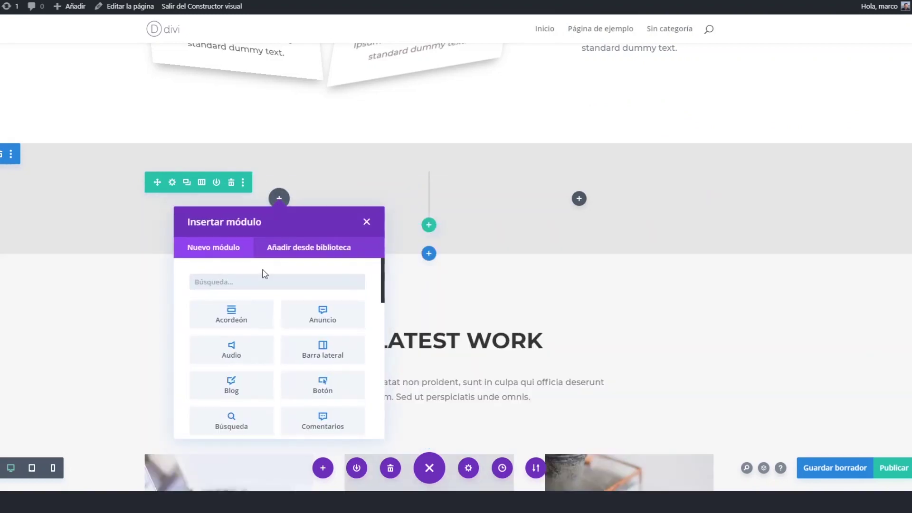
text(vid)
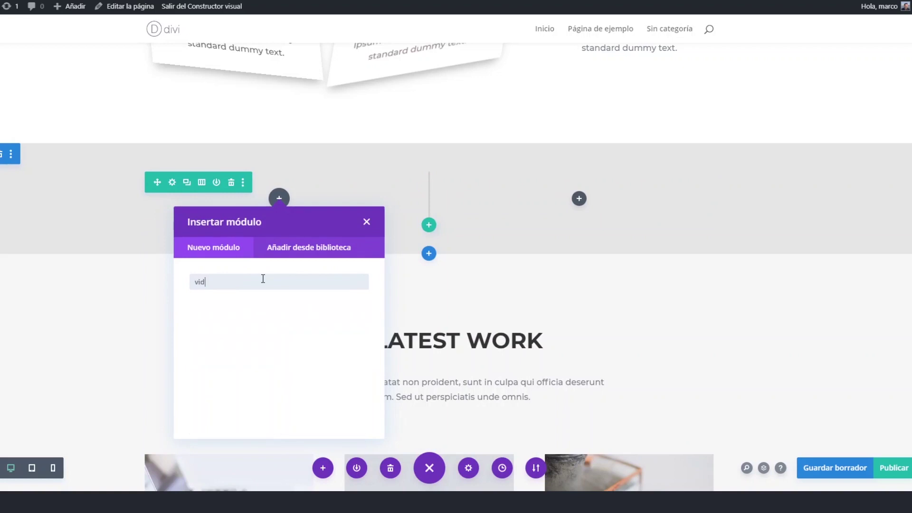
key(BackSpace)
key(BackSpace)
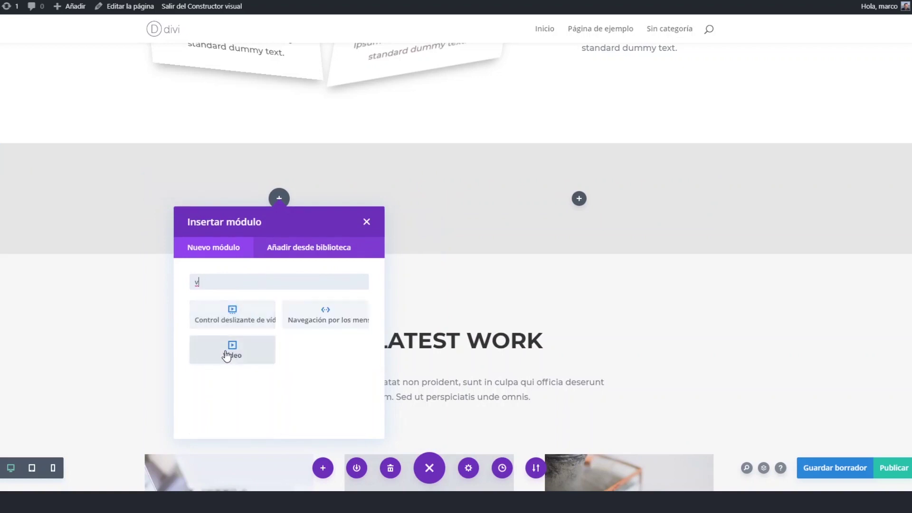
click(234, 354)
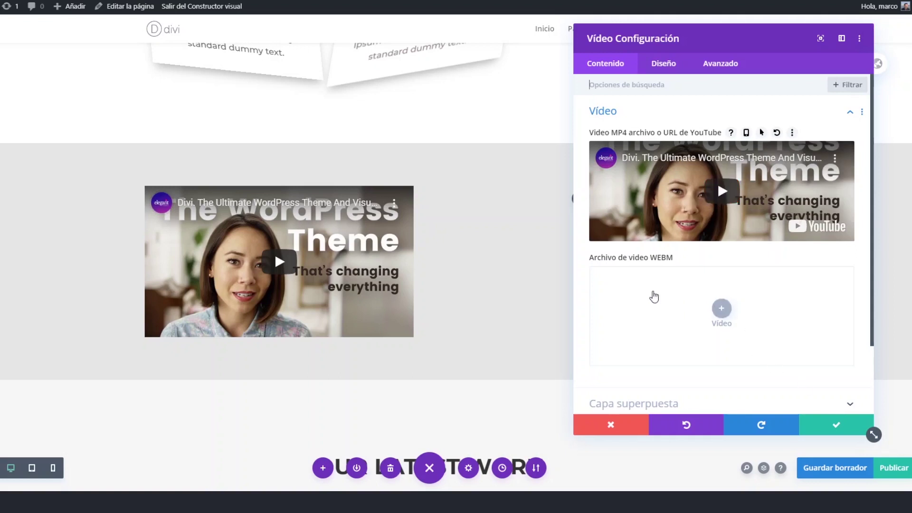
Step: Review the video's source and Capa superpuesta options, including the media library for the overlay image, without choosing an image
scroll(664, 262, down, 3)
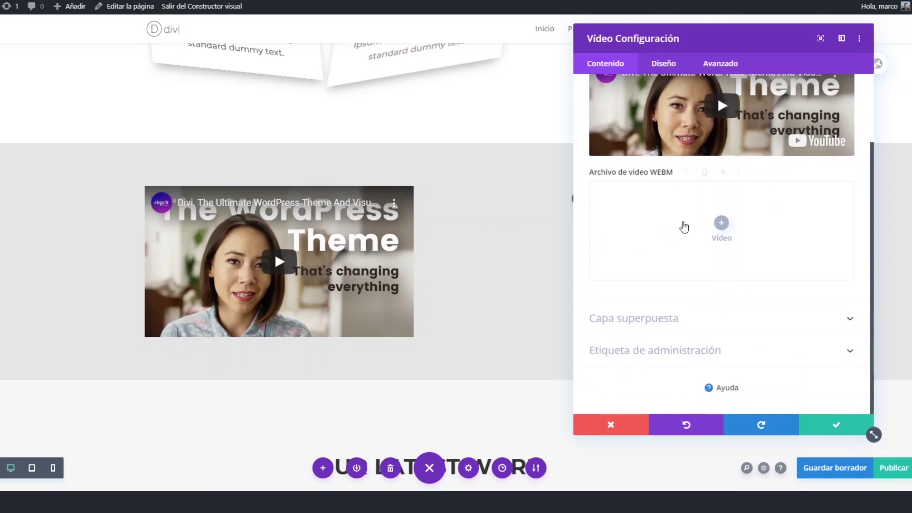
click(807, 326)
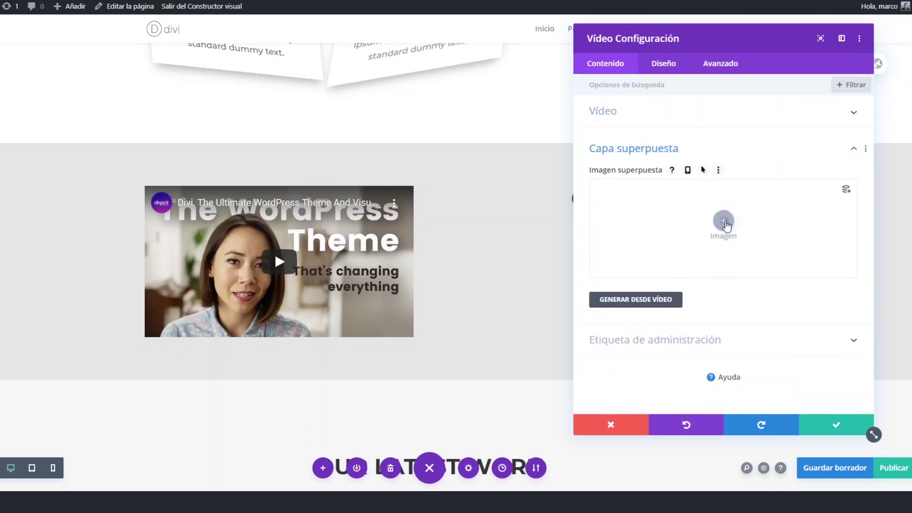
click(723, 219)
click(908, 27)
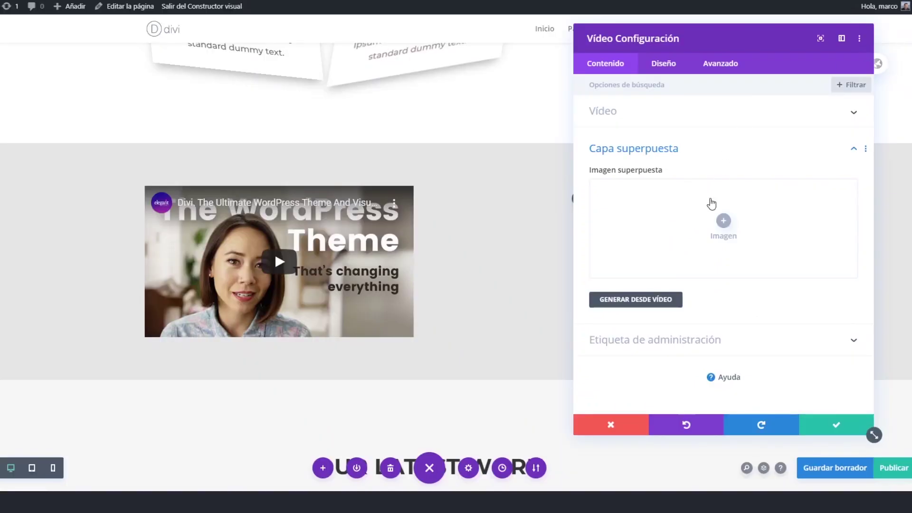
click(724, 221)
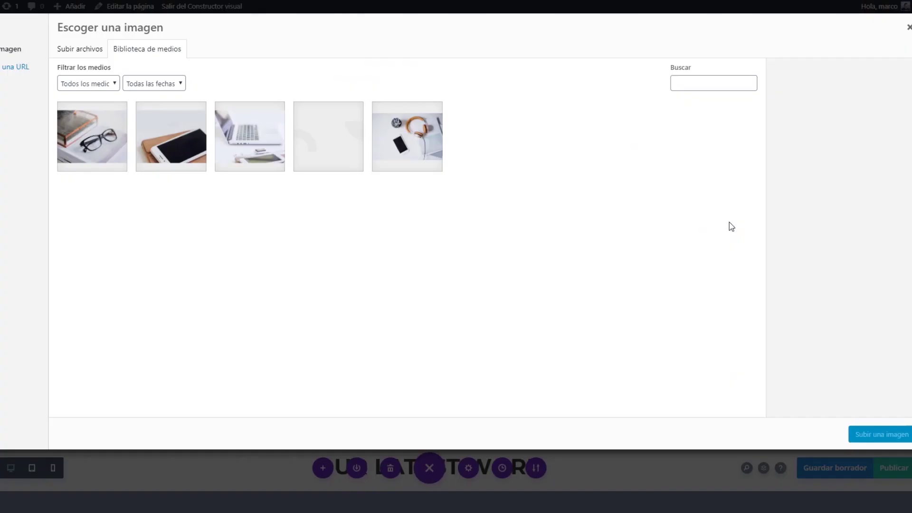
click(907, 27)
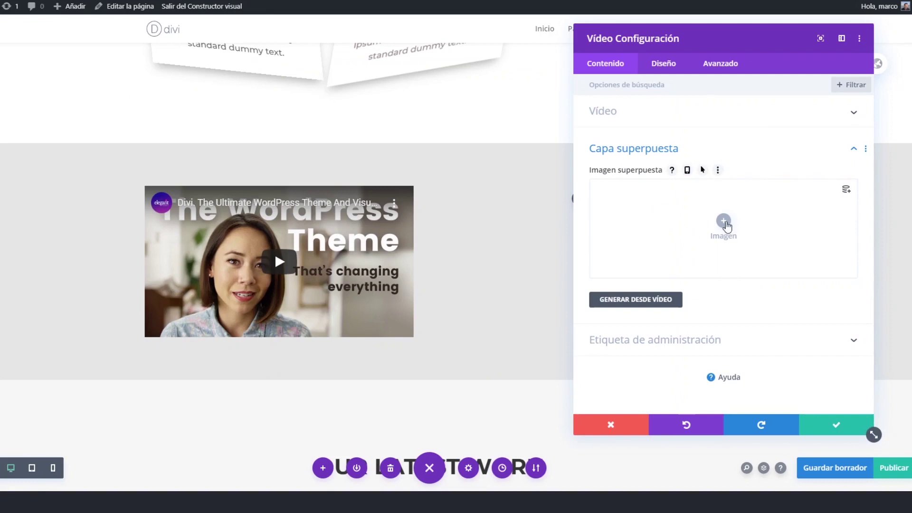
Step: Apply a preset box shadow offset down and to the right to the video module and save its settings
click(669, 64)
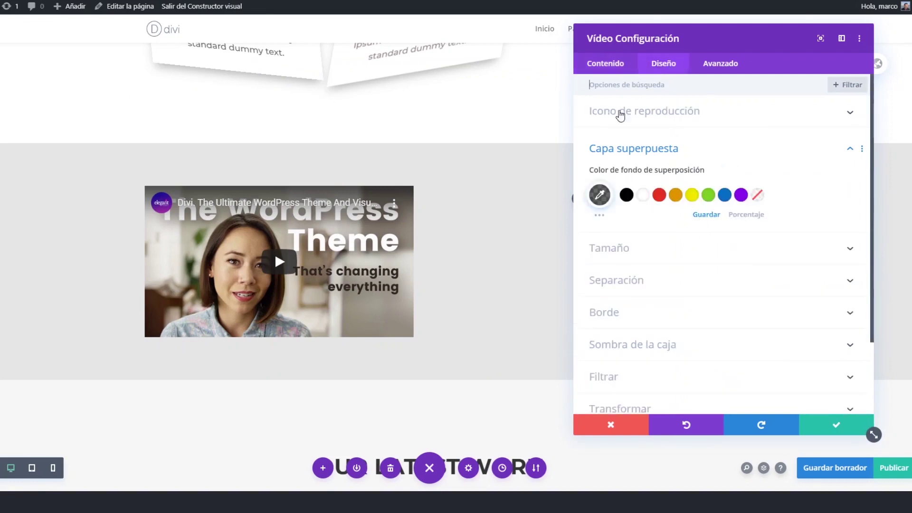
scroll(656, 269, down, 3)
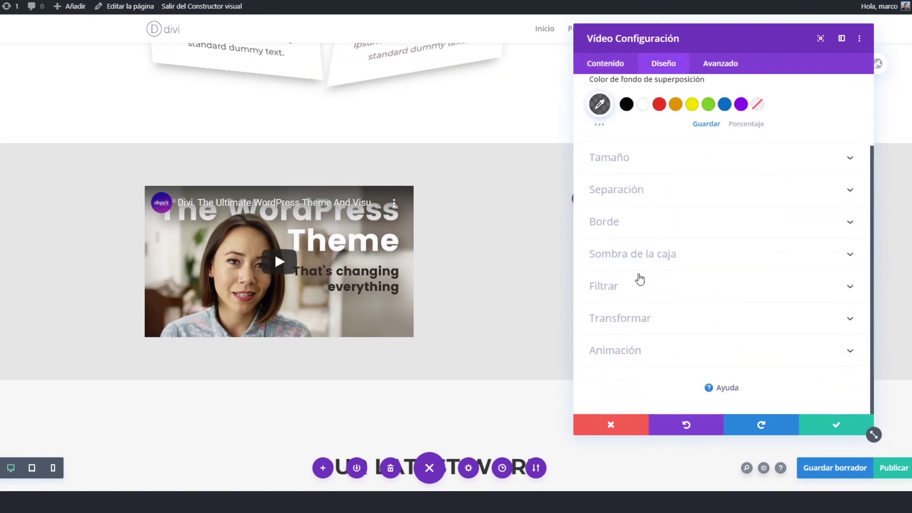
click(640, 261)
click(742, 199)
click(742, 200)
click(827, 424)
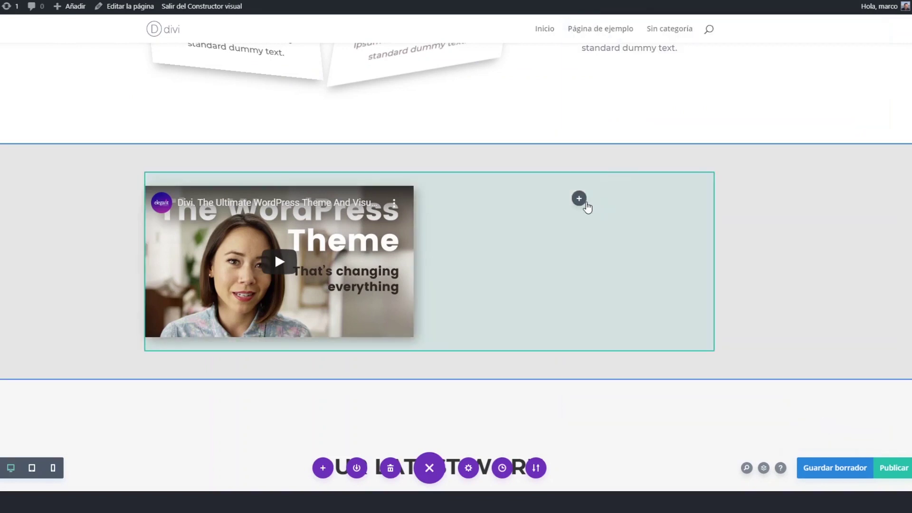
Step: Insert a Texto module in the second column beside the video
click(579, 198)
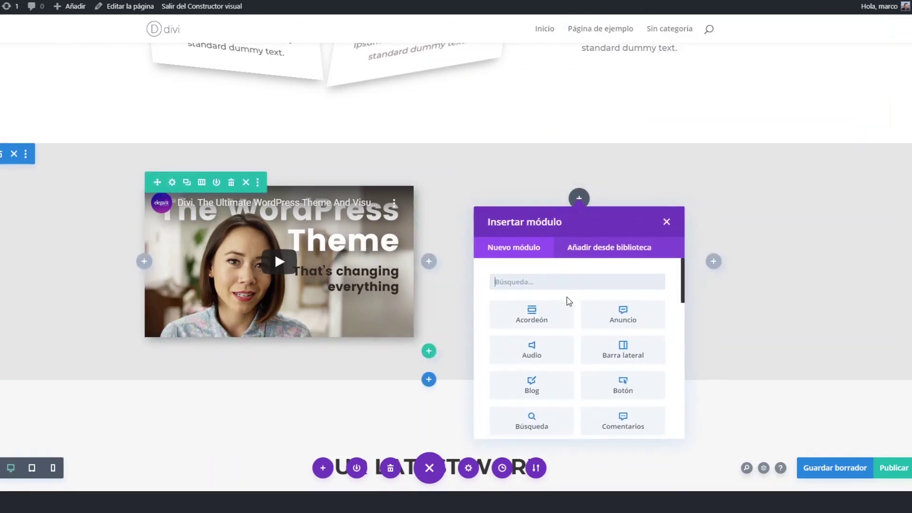
text(te)
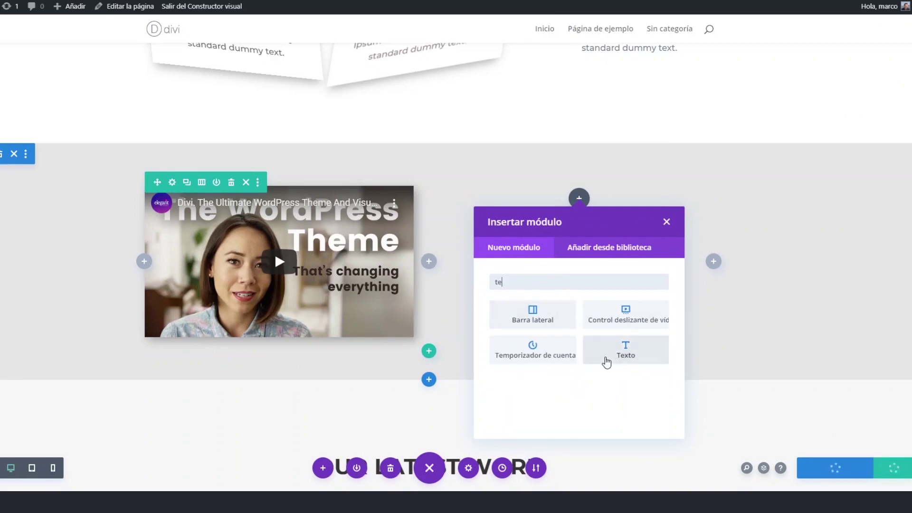
click(614, 356)
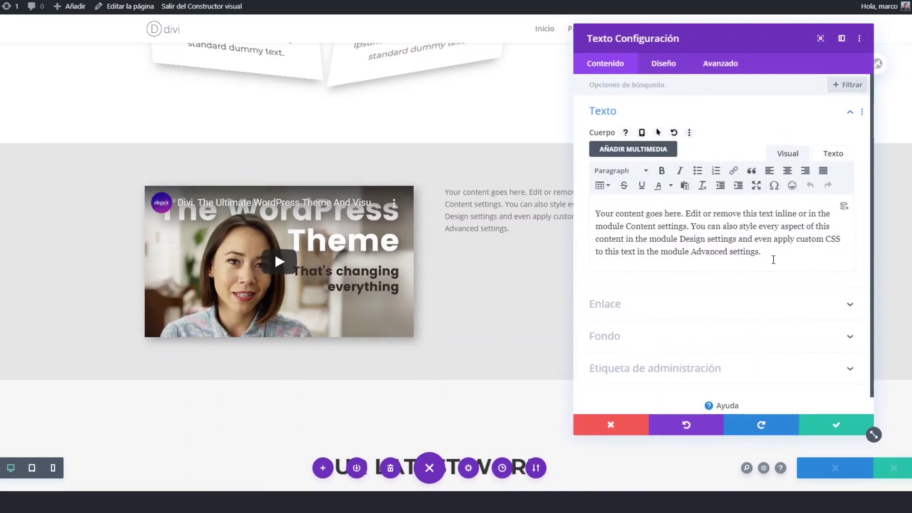
Step: Replace the text module's placeholder body with the paragraphs "Bievenidos" and "Hola..."
drag(773, 258, 547, 198)
key(BackSpace)
text(Bievenidos)
key(Return)
text(Hola...)
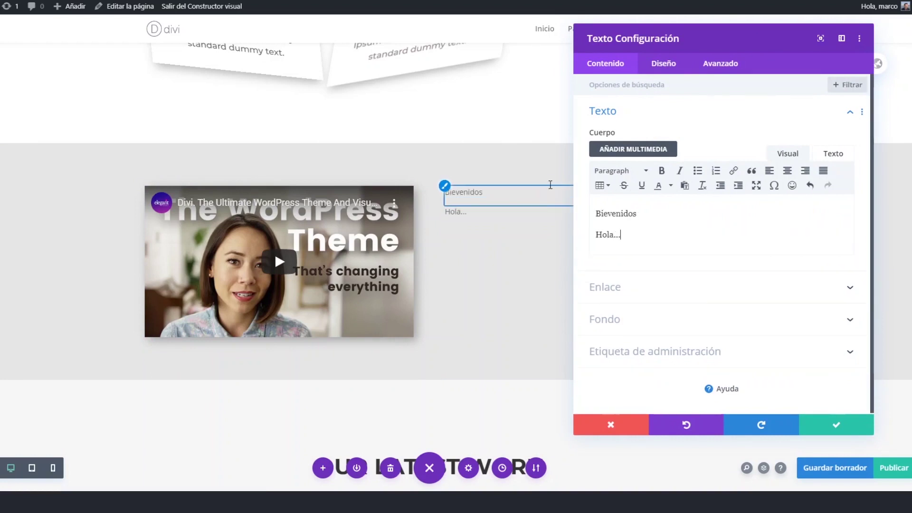
Step: Format the "Bievenidos" line of the text module as Heading 2 and save the module's settings
click(637, 213)
drag(637, 213, 594, 213)
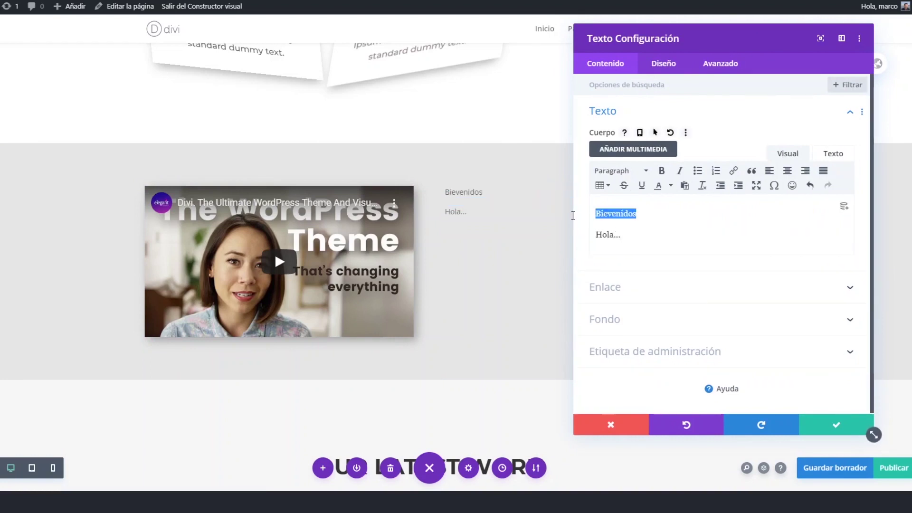
click(645, 172)
click(626, 235)
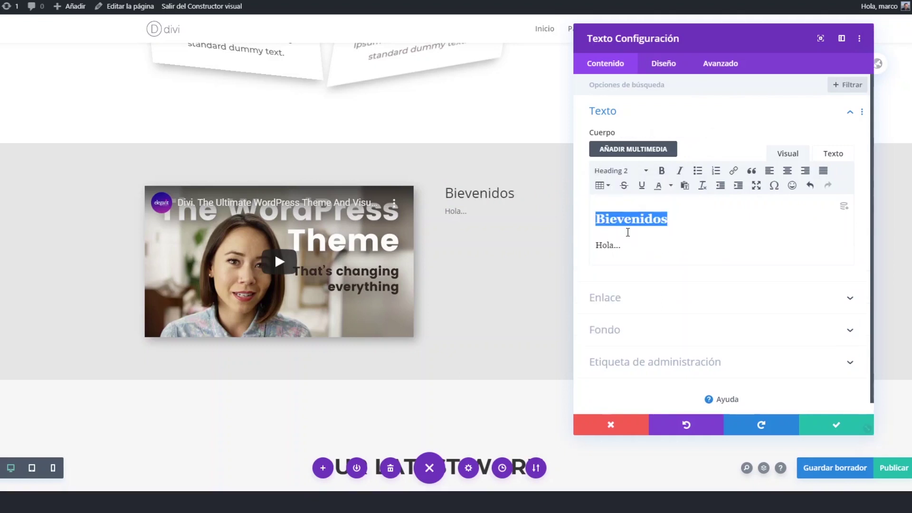
click(654, 247)
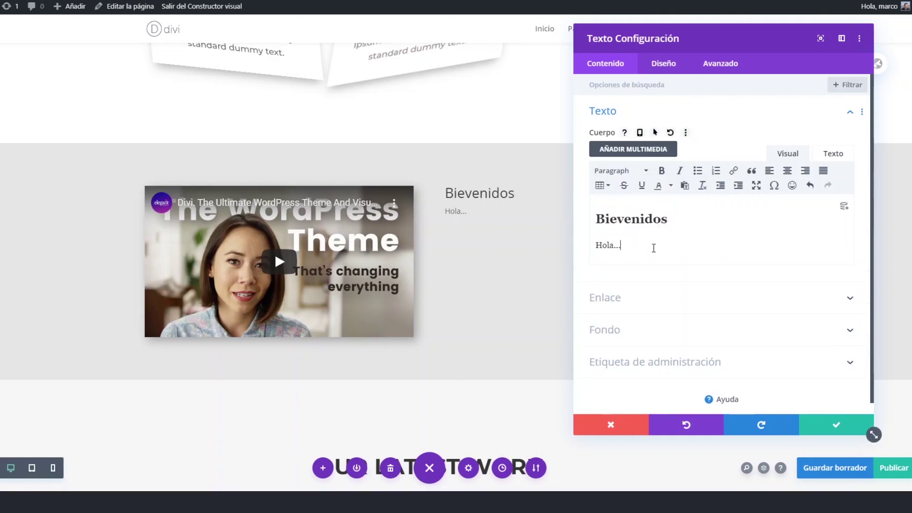
click(661, 71)
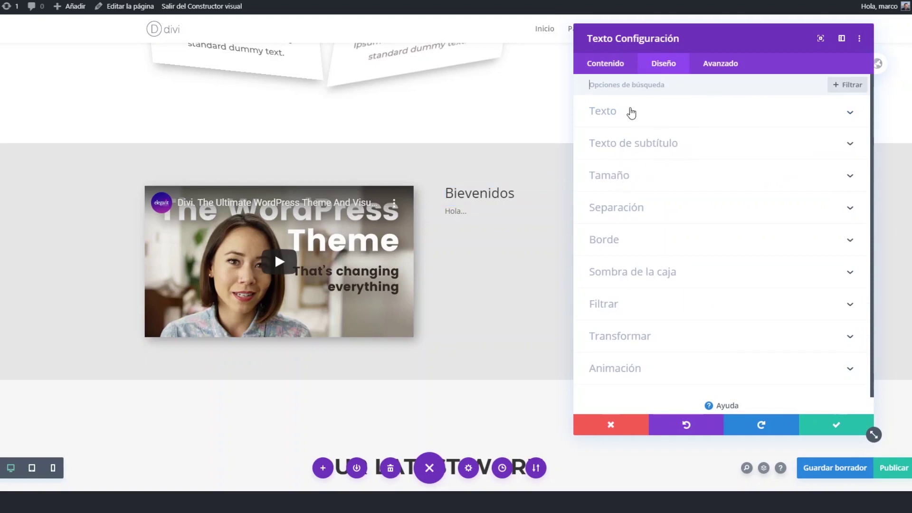
click(837, 427)
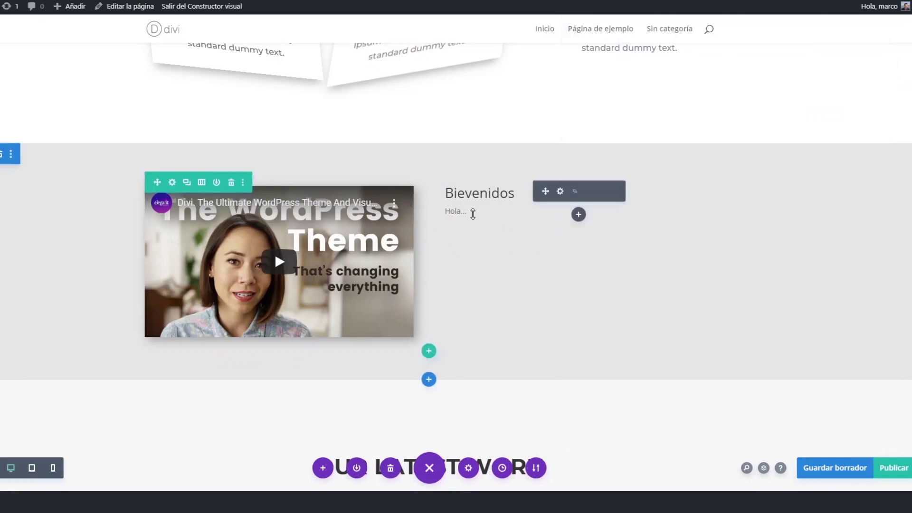
Step: Insert a regular section with a one-column row and a Galería module below the grey section, discarding changes to the gallery settings
click(429, 381)
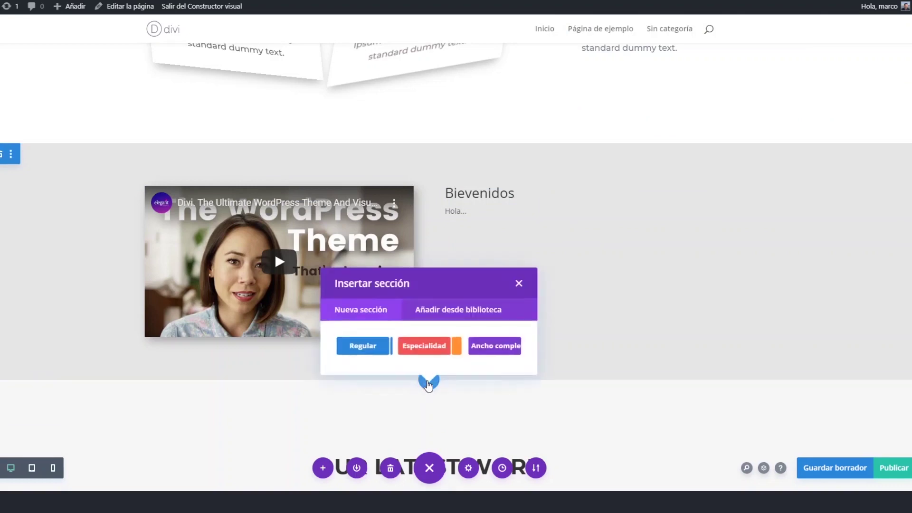
click(369, 351)
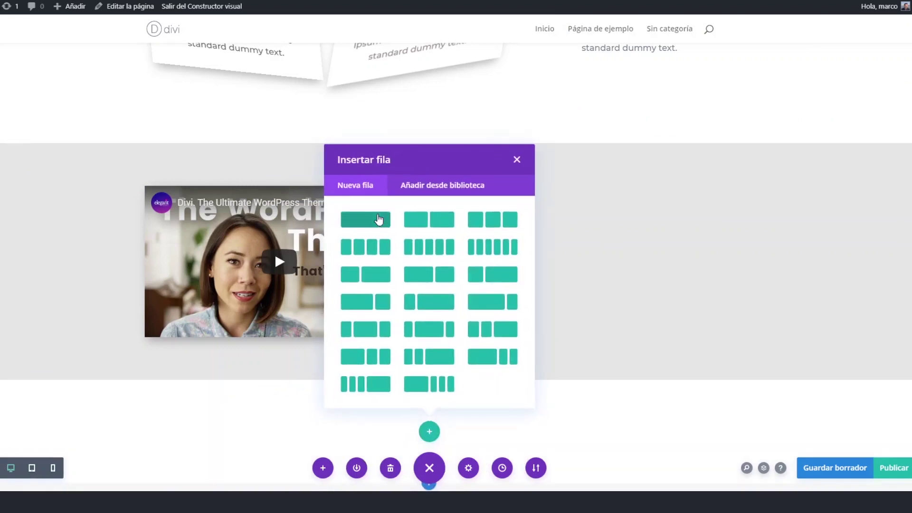
click(378, 219)
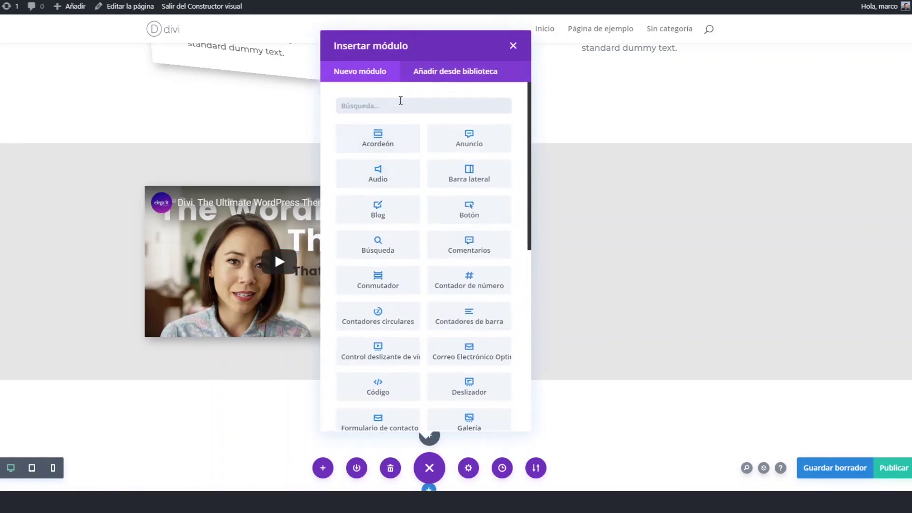
text(ga)
click(379, 136)
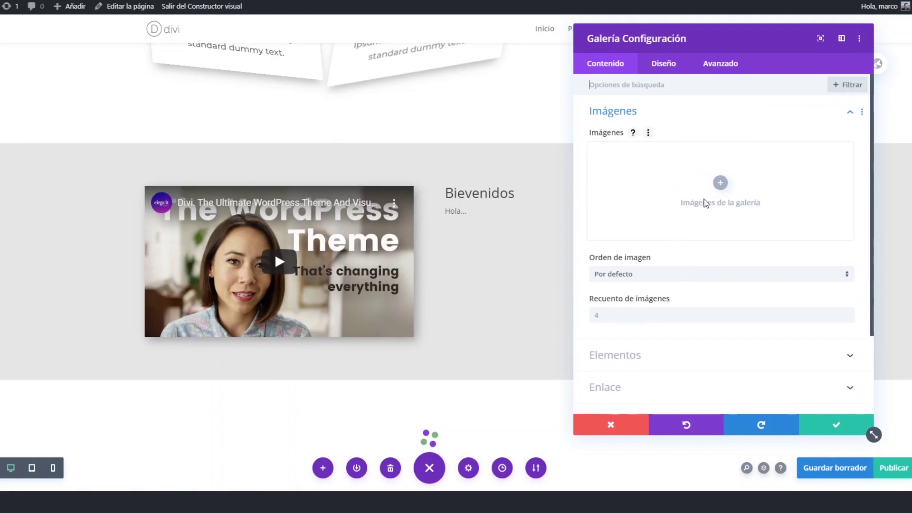
scroll(719, 189, down, 2)
scroll(357, 315, down, 4)
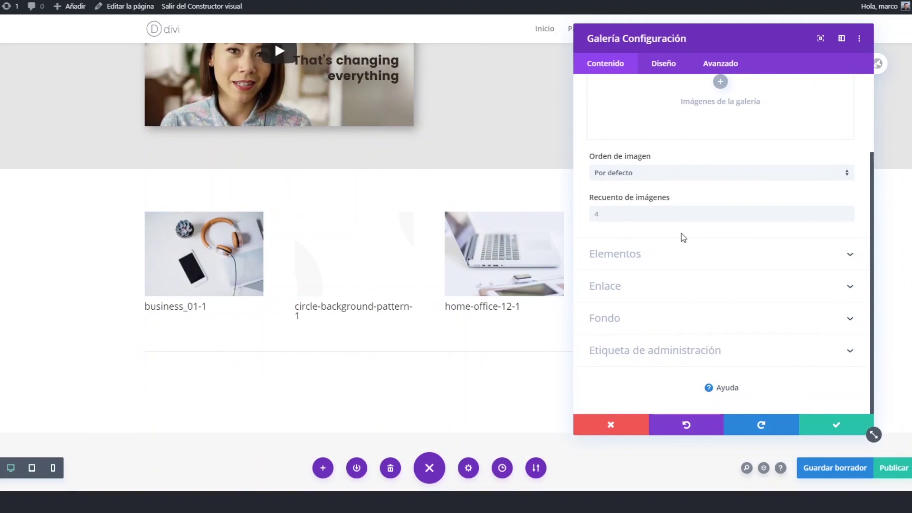
click(627, 429)
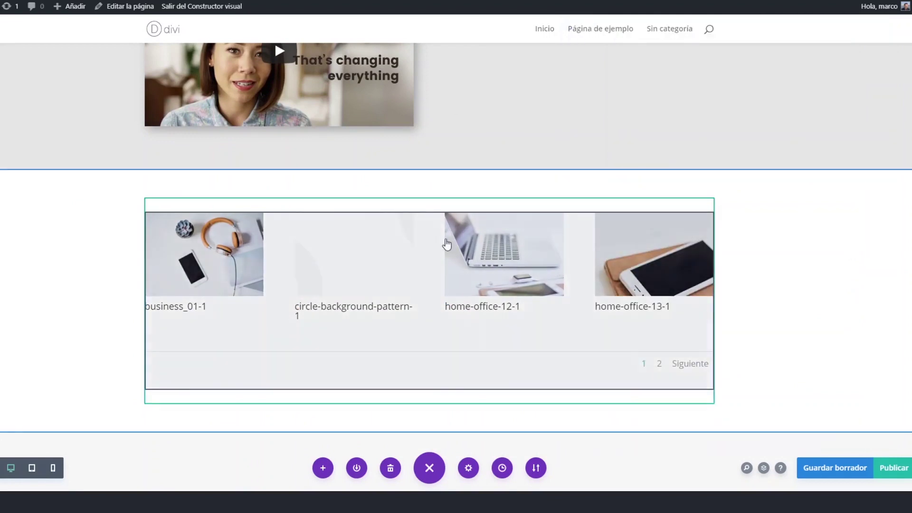
Step: Undo the gallery module insertion and delete the empty section below the grey one
right_click(386, 275)
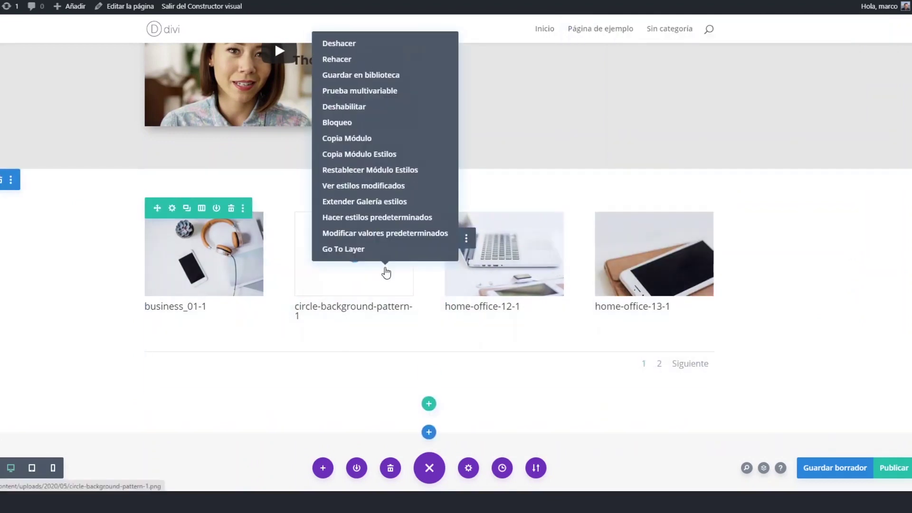
click(353, 43)
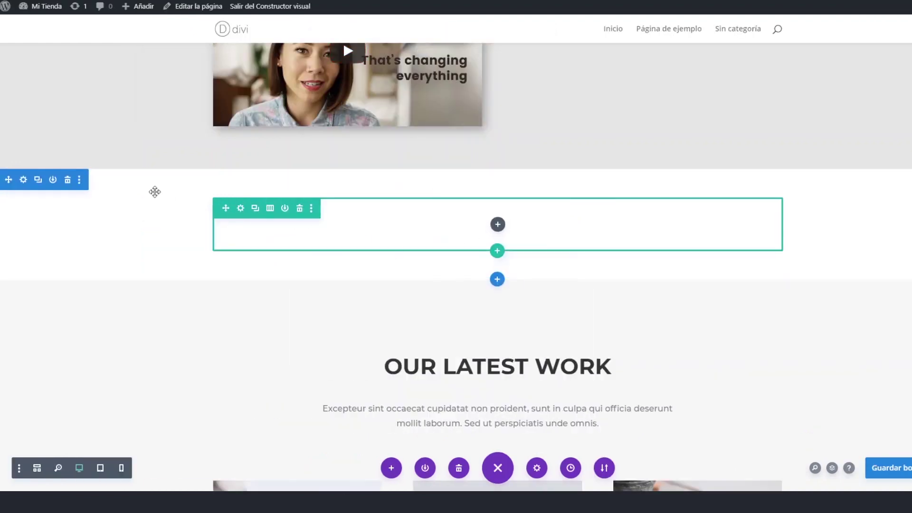
click(79, 179)
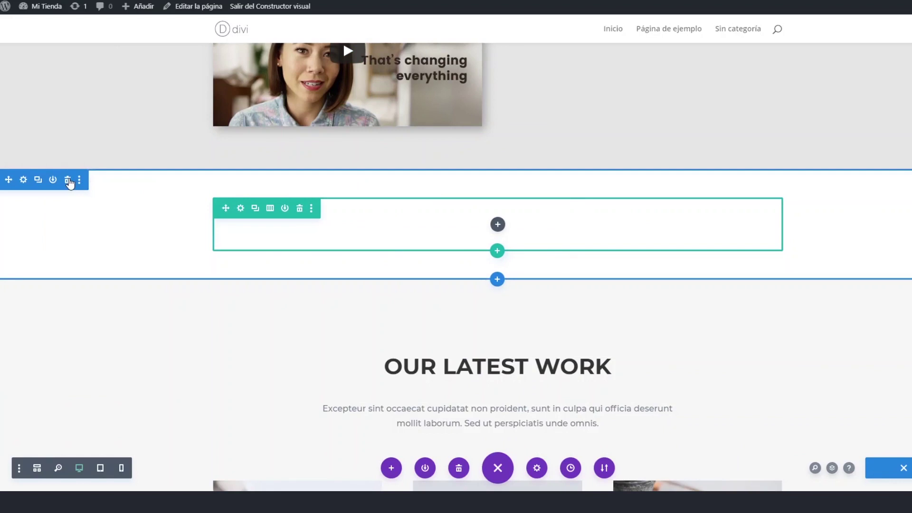
click(68, 180)
Step: Copy the module styles of Investigación UX and paste them onto the Web Development module
scroll(426, 204, up, 4)
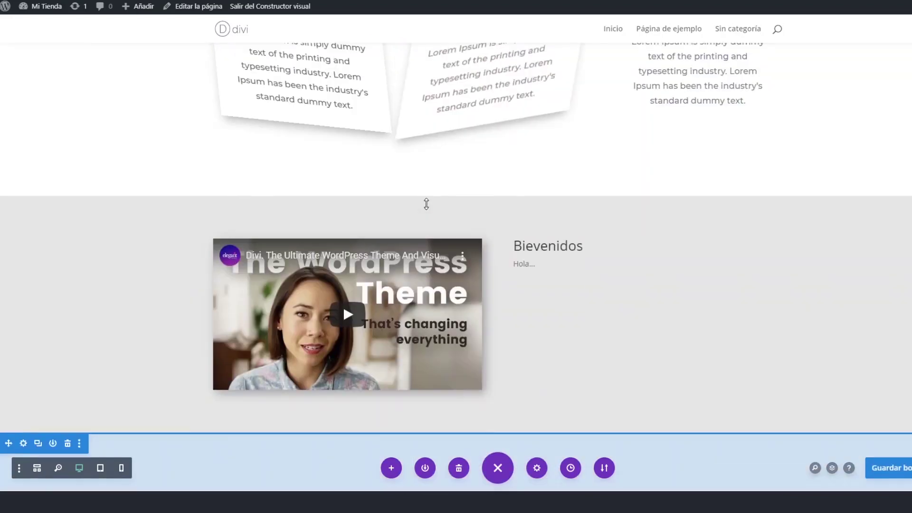
scroll(426, 204, up, 4)
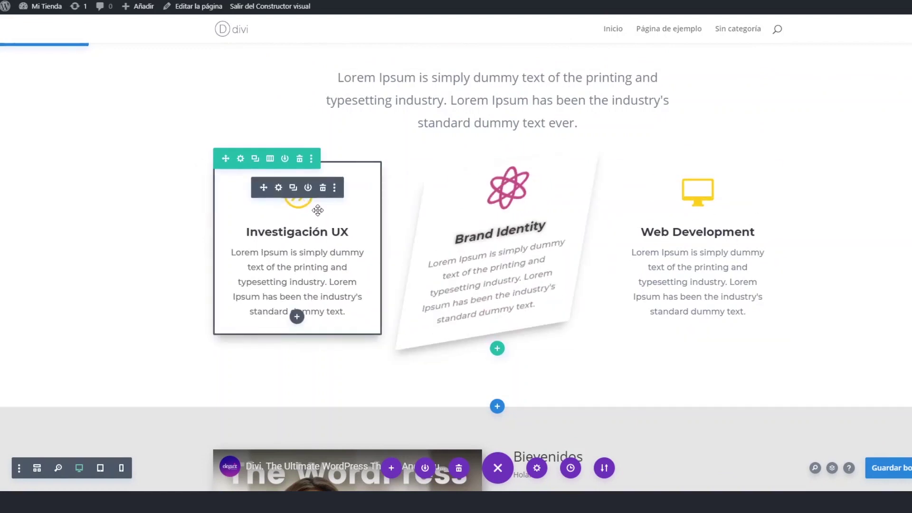
right_click(330, 202)
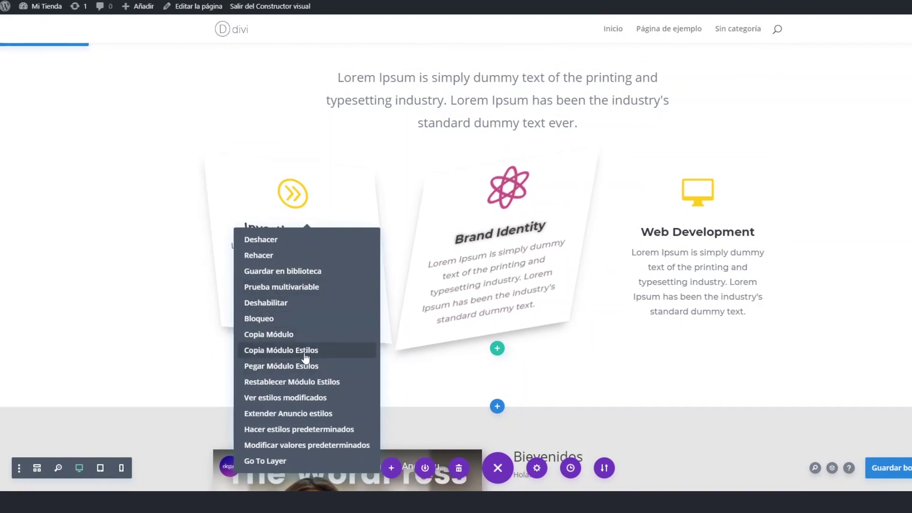
click(304, 351)
right_click(703, 234)
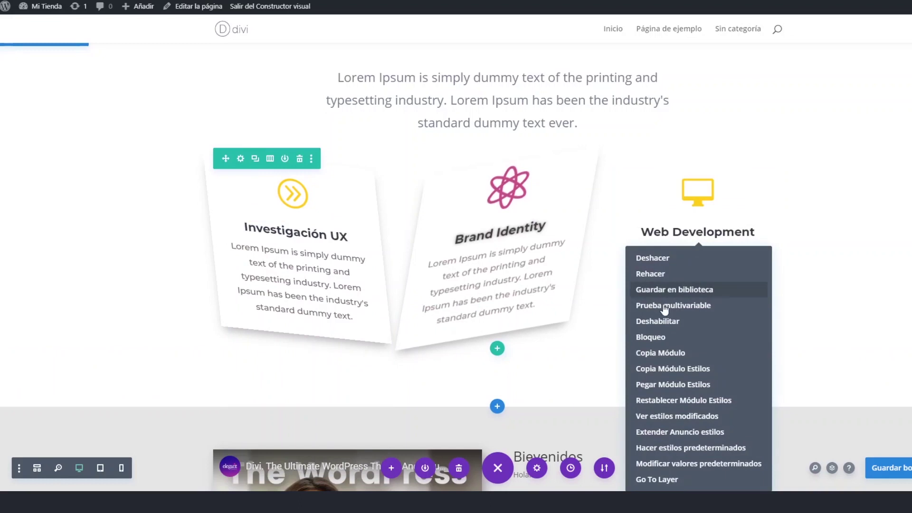
click(670, 384)
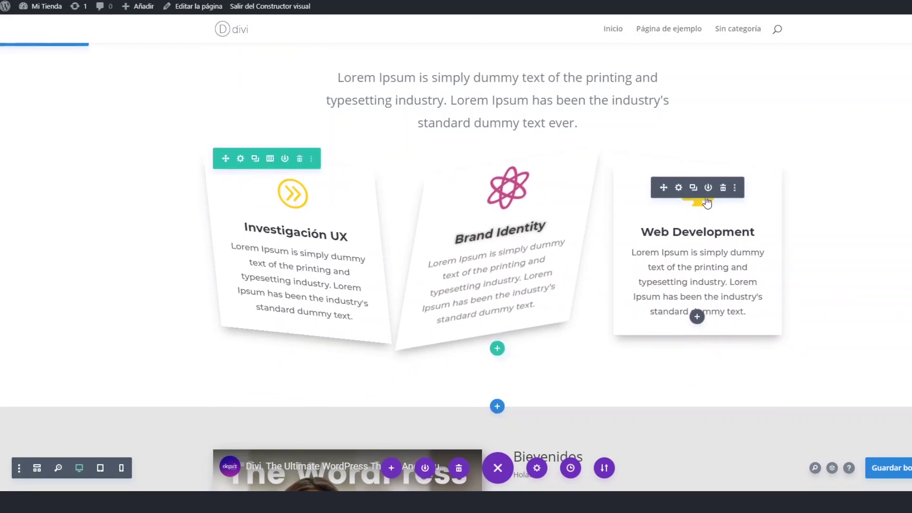
Step: Examine the page's sections, rows and modules in wireframe view, and return to desktop view
scroll(614, 175, up, 4)
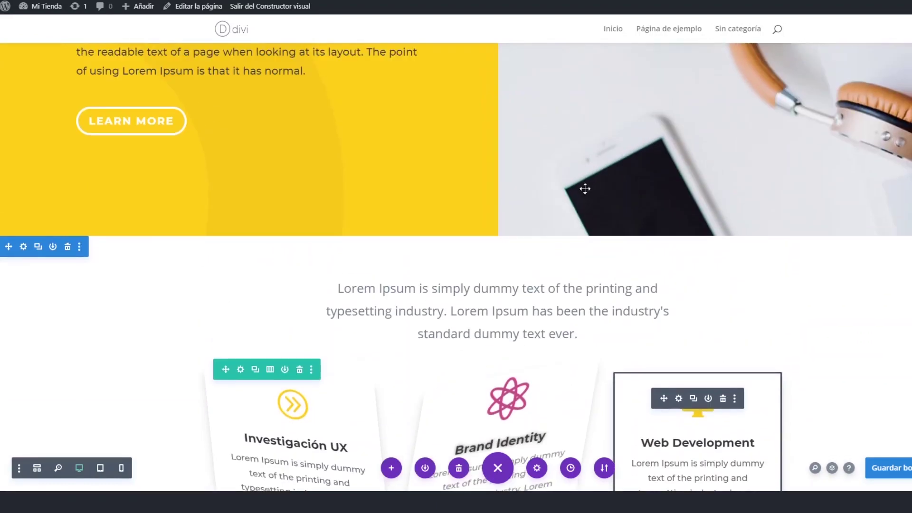
scroll(541, 202, up, 3)
scroll(540, 202, up, 1)
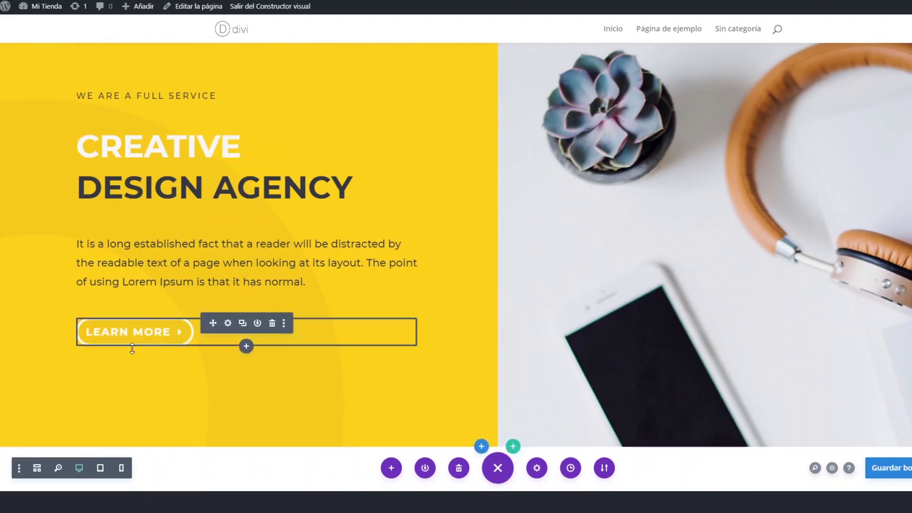
scroll(133, 356, down, 1)
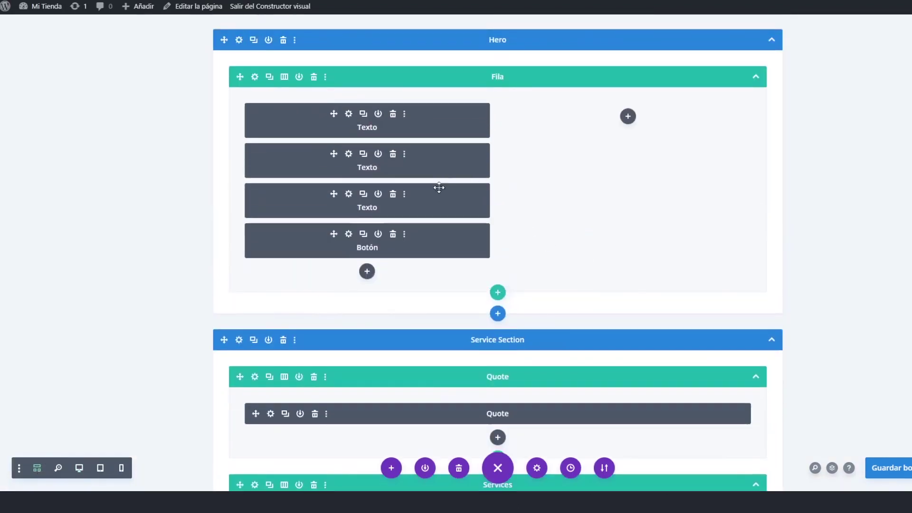
scroll(439, 188, down, 12)
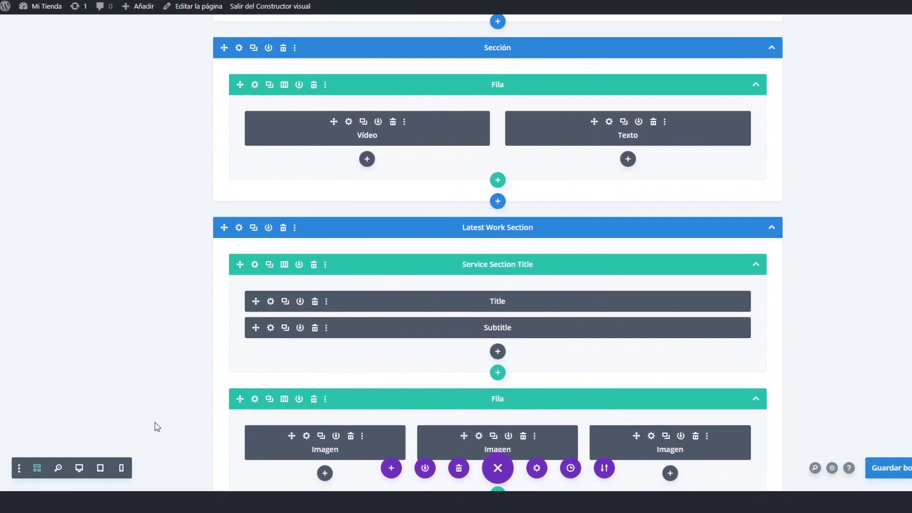
click(80, 468)
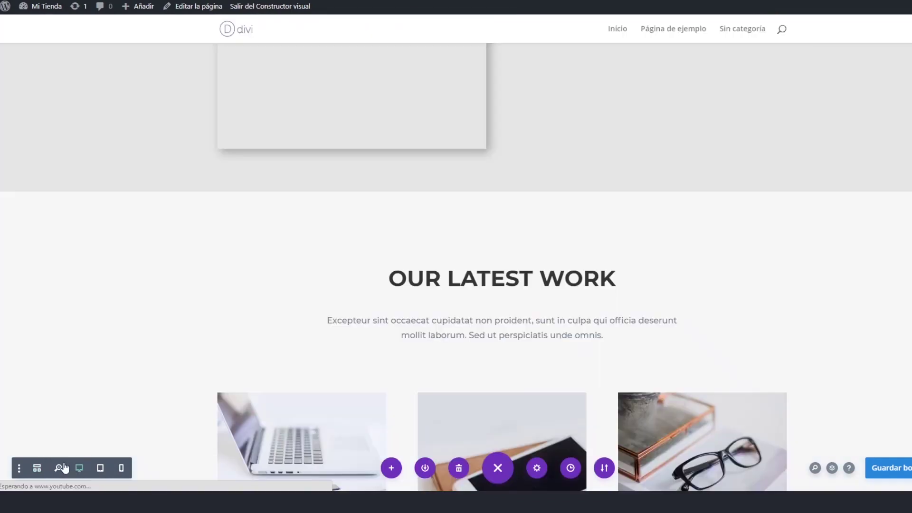
Step: Preview the page layout in tablet and phone views, and return to desktop view
click(100, 468)
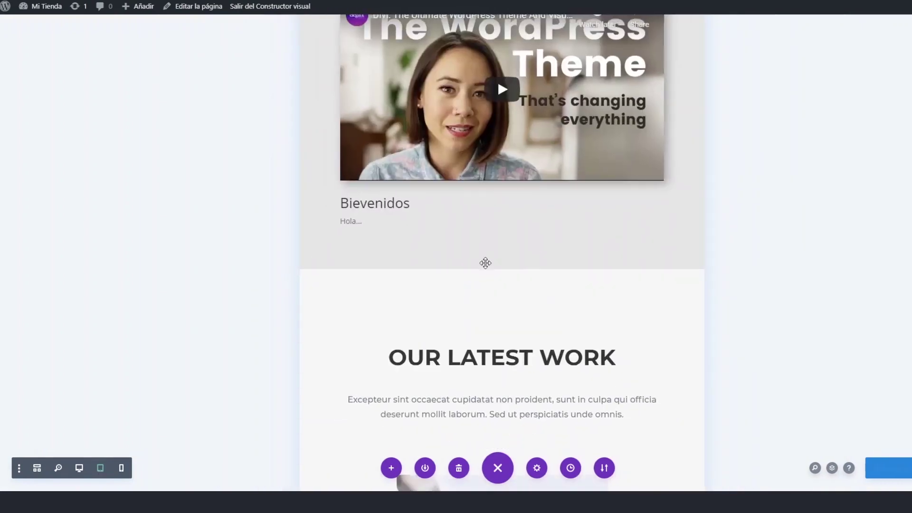
scroll(485, 262, up, 15)
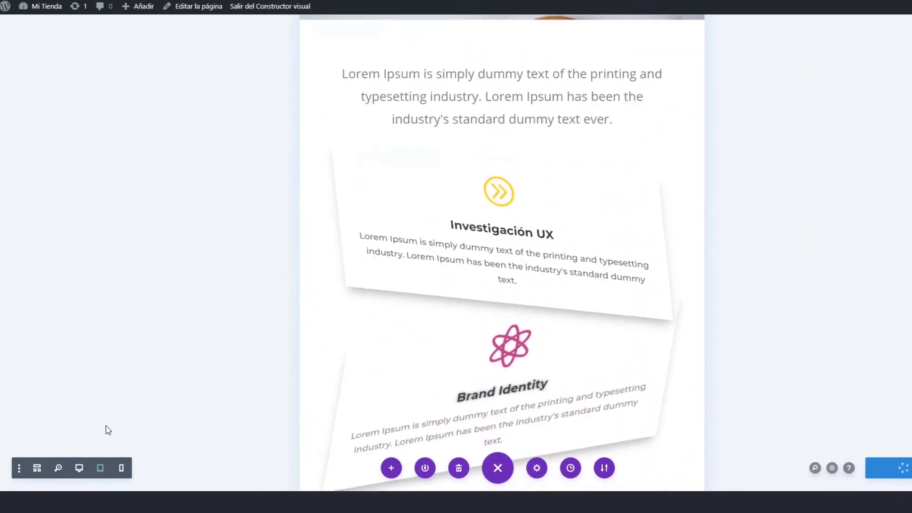
click(121, 467)
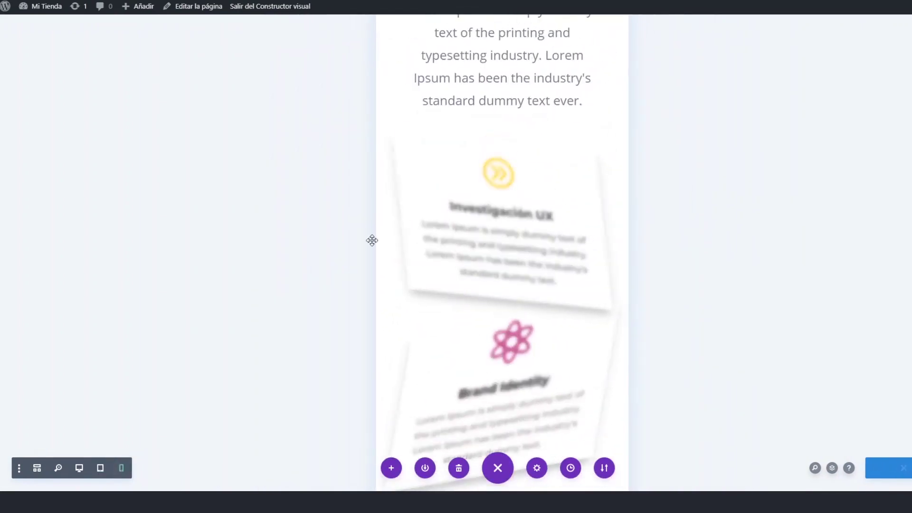
scroll(500, 333, down, 5)
scroll(513, 332, up, 7)
scroll(514, 332, up, 2)
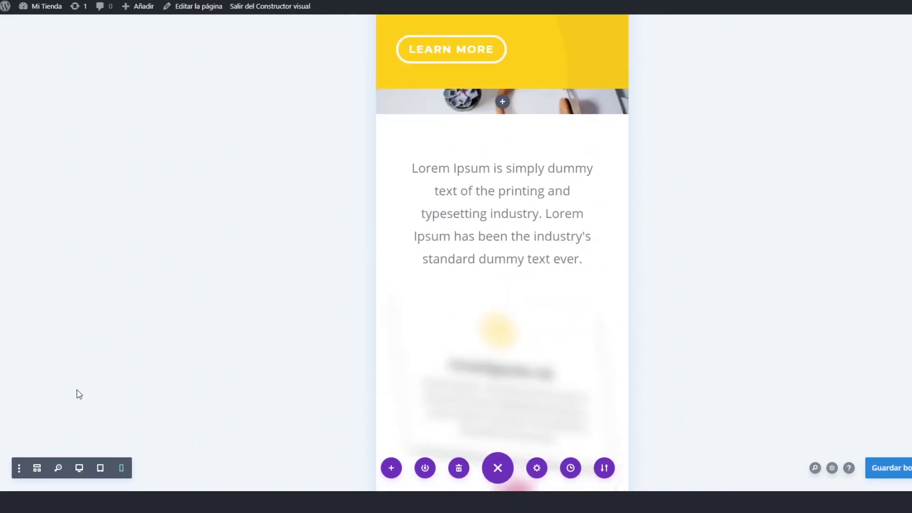
click(78, 468)
Step: Enable the grid mode control in the Divi Builder settings and close the settings
click(19, 470)
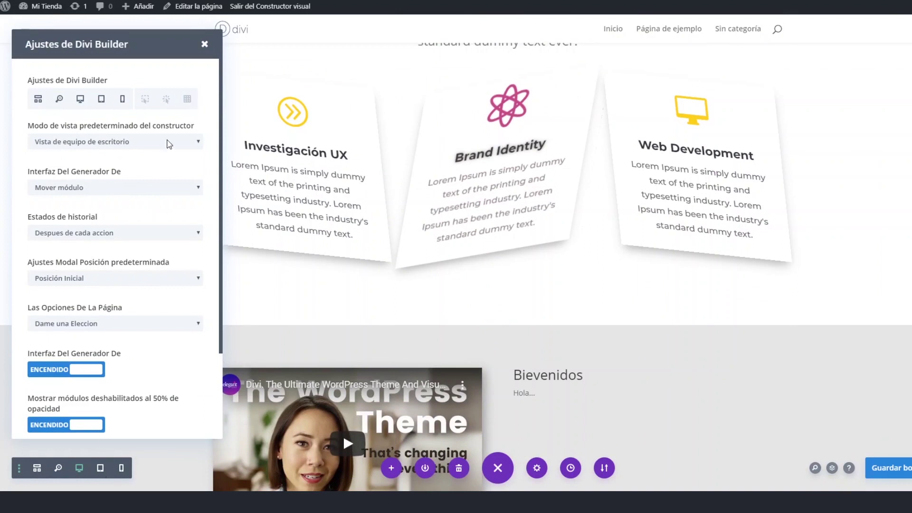
click(187, 100)
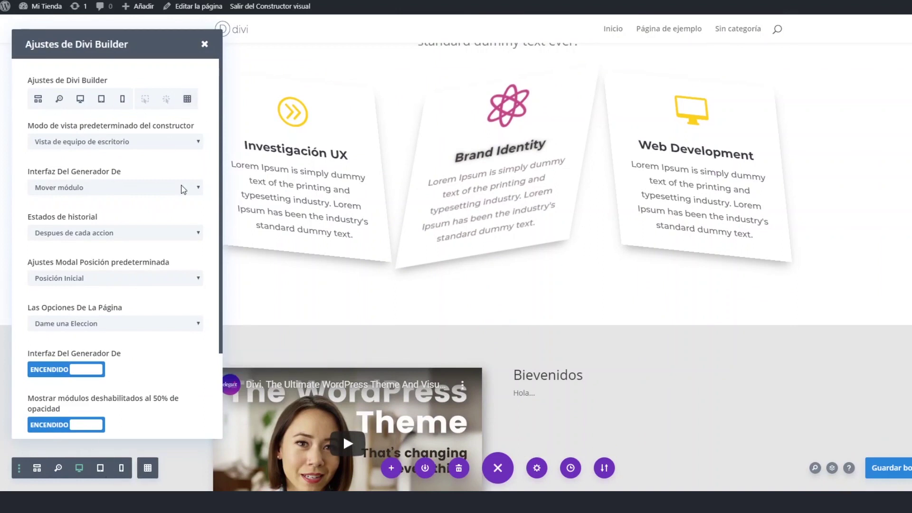
click(204, 44)
Step: Turn on grid mode to examine the outlines and controls of all page elements, and turn it off again
click(147, 468)
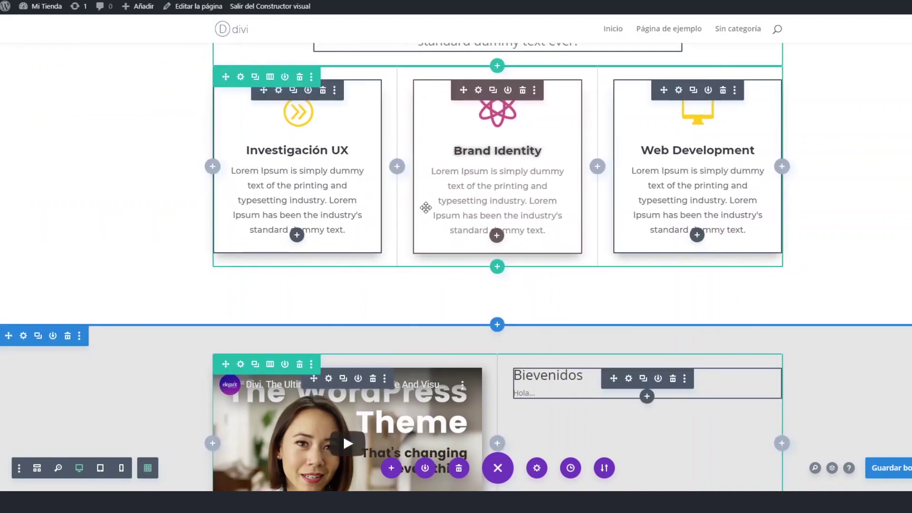
scroll(366, 151, up, 2)
scroll(361, 149, up, 3)
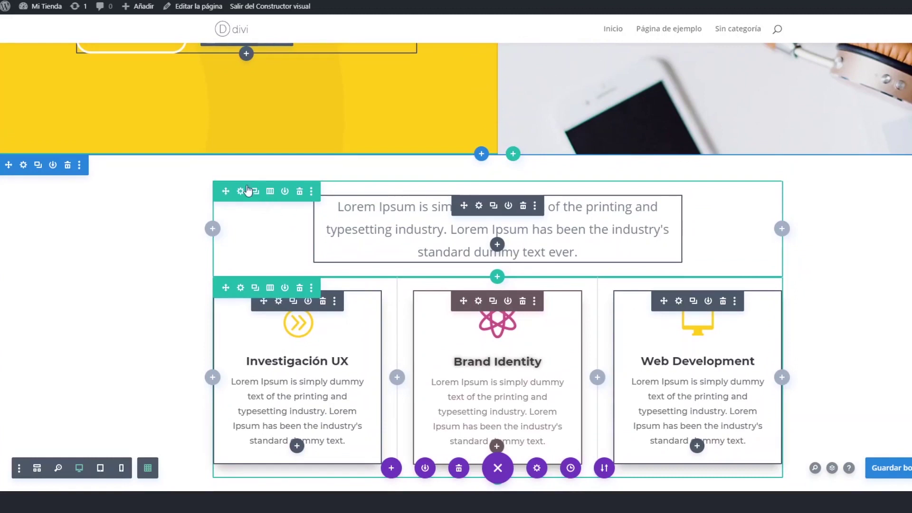
scroll(416, 250, up, 2)
scroll(416, 250, up, 5)
scroll(418, 256, down, 15)
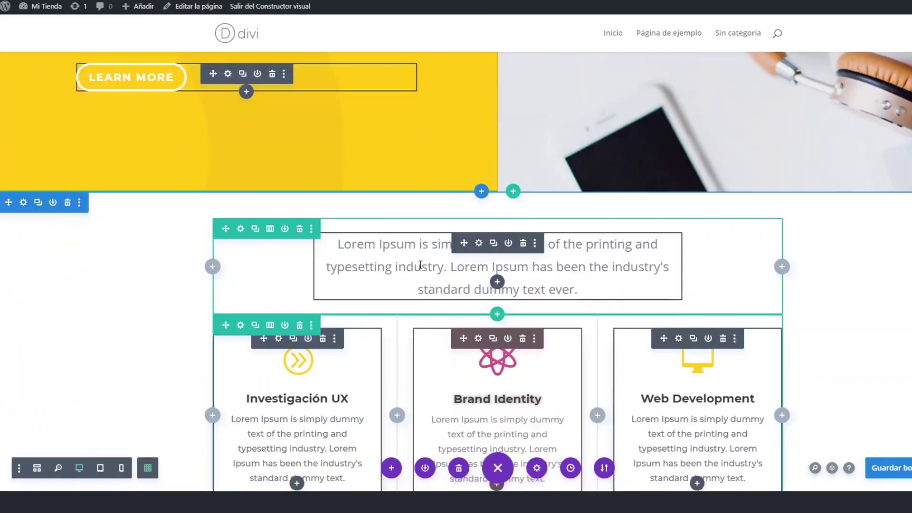
scroll(421, 264, down, 5)
scroll(446, 266, up, 15)
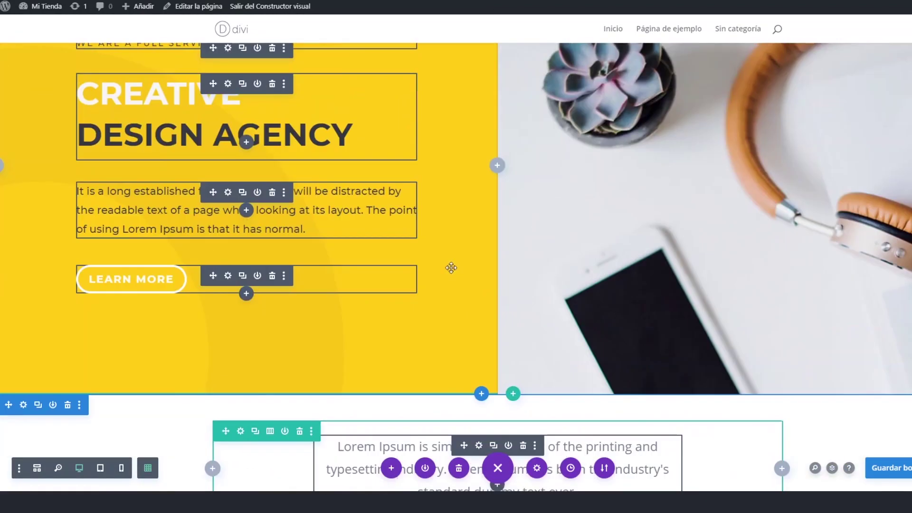
click(148, 469)
scroll(483, 280, down, 5)
scroll(454, 330, down, 3)
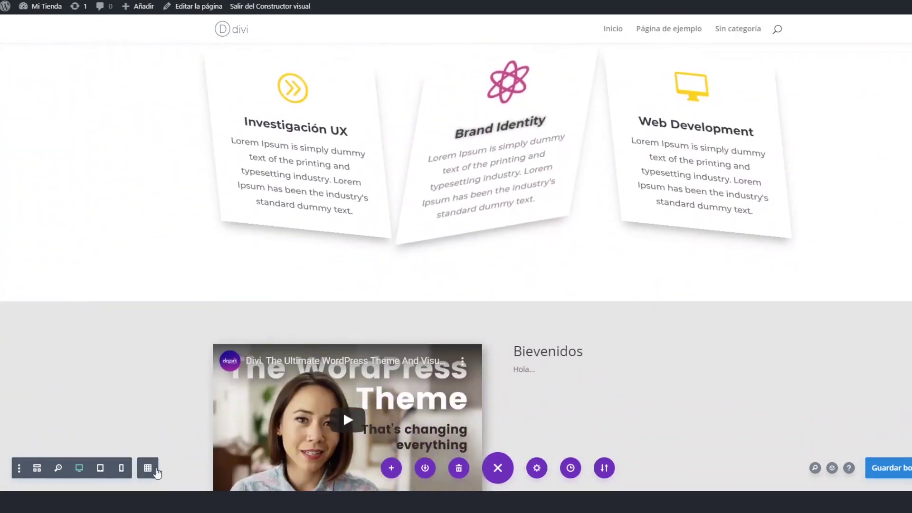
Step: Examine the default view, interface and history options in the Divi Builder settings, and close the settings and the builder controls
click(19, 468)
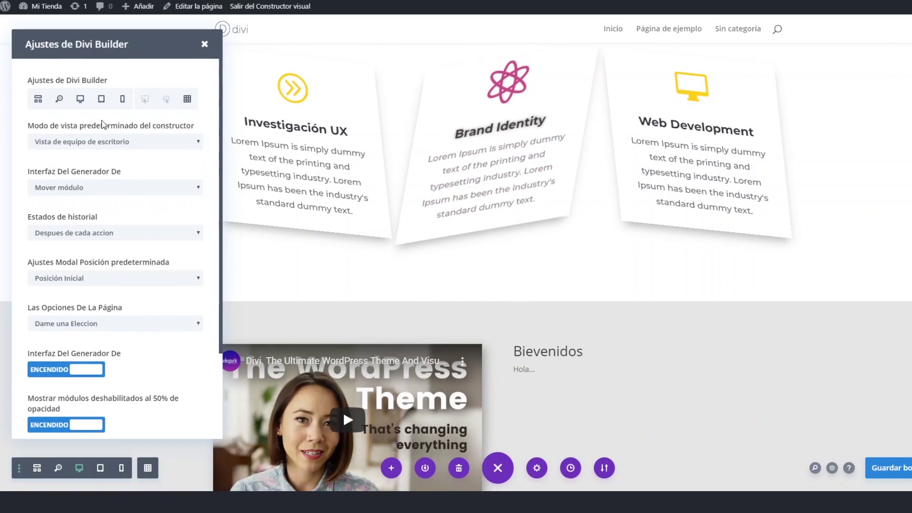
scroll(115, 346, down, 3)
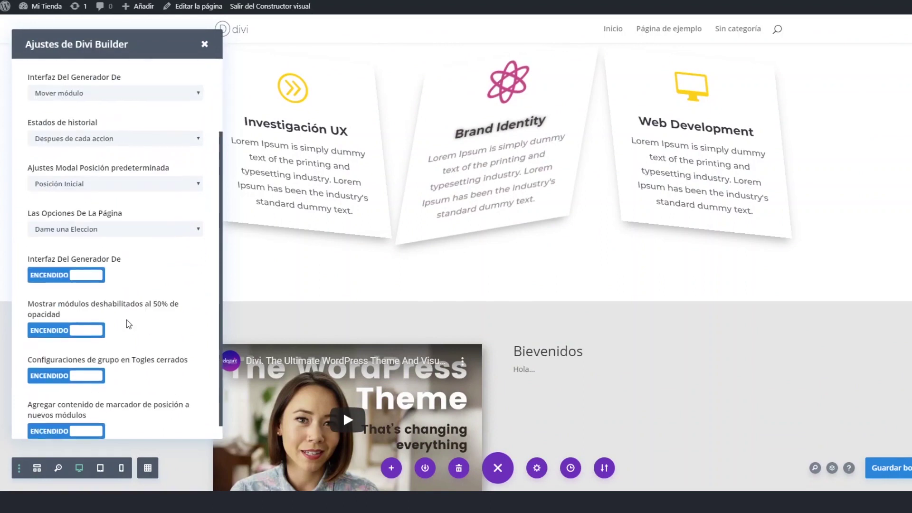
scroll(135, 304, up, 3)
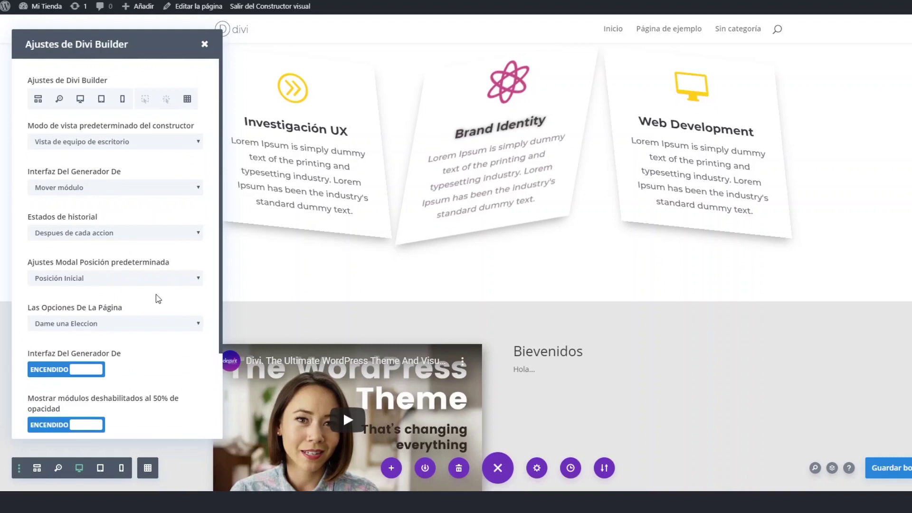
click(204, 45)
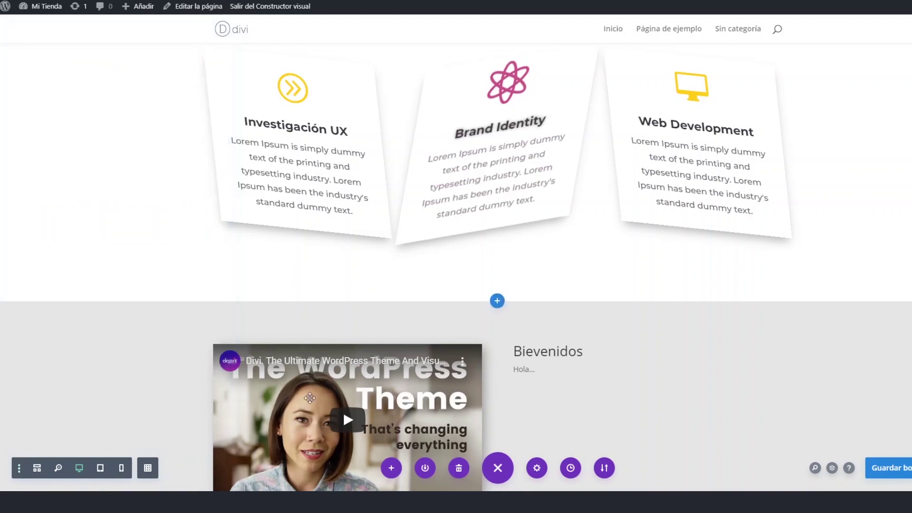
click(497, 466)
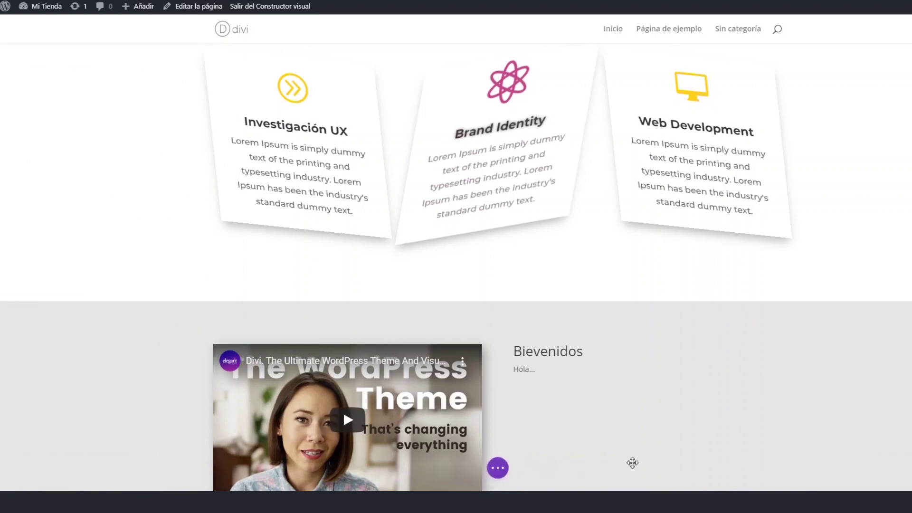
Step: Examine the predefined layout packs available for loading from the Divi library, and close the library
scroll(601, 388, down, 6)
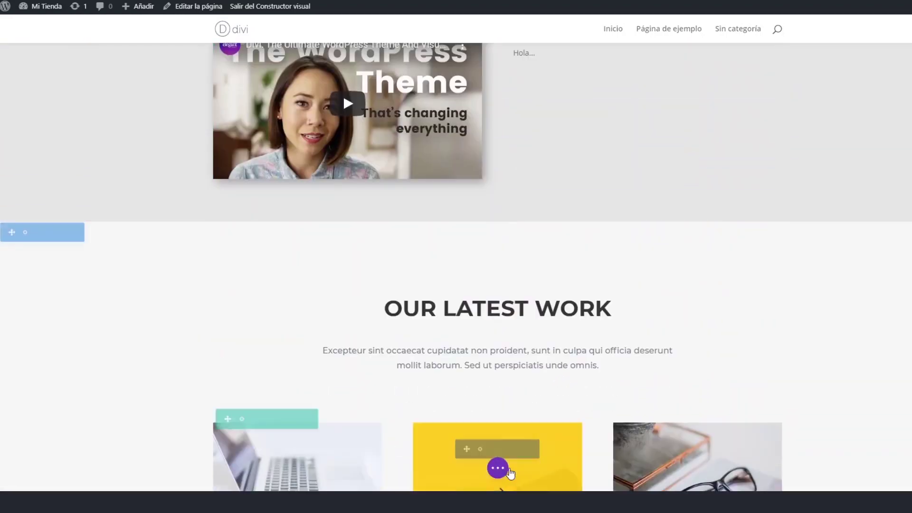
click(497, 468)
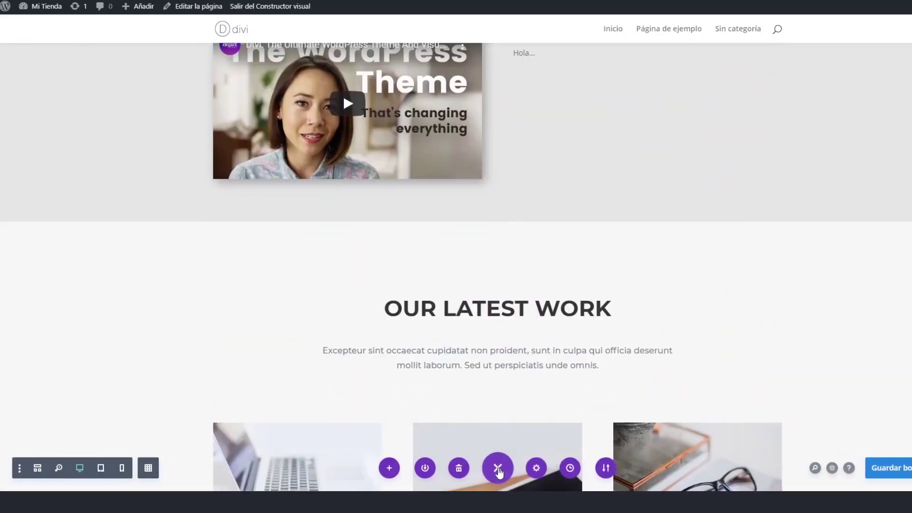
click(392, 468)
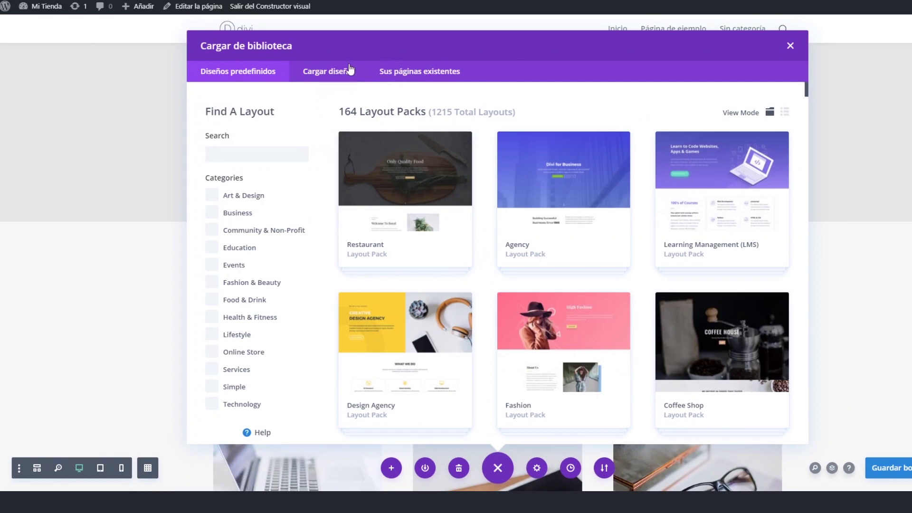
click(790, 46)
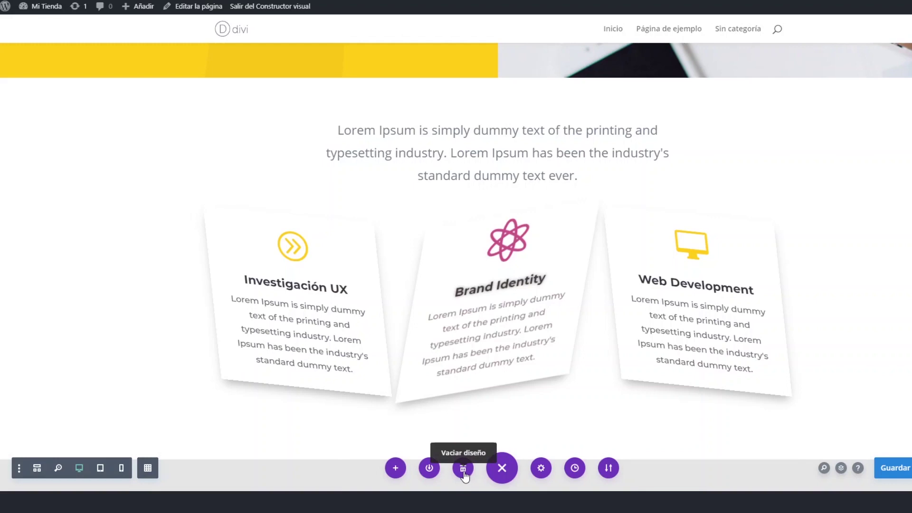
Step: Examine the title, excerpt and featured image options in the page settings, and close them without changes
click(541, 469)
drag(786, 58, 646, 26)
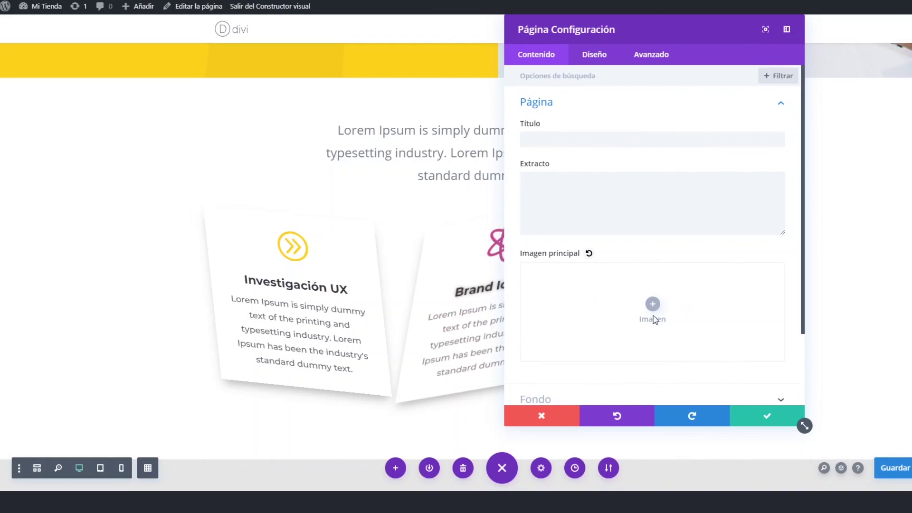
scroll(638, 251, down, 2)
scroll(626, 228, up, 2)
click(540, 419)
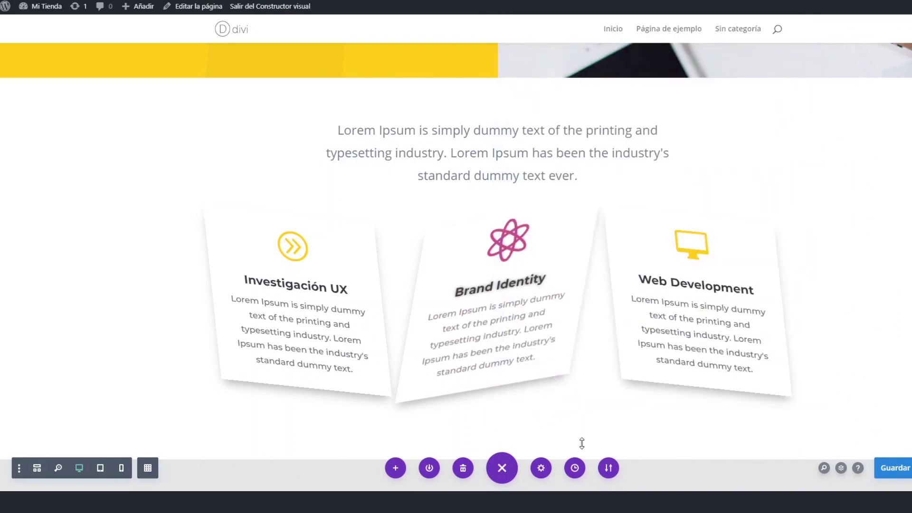
Step: Examine the page's editing history and the layout export options in Portability, closing each dialog
click(574, 468)
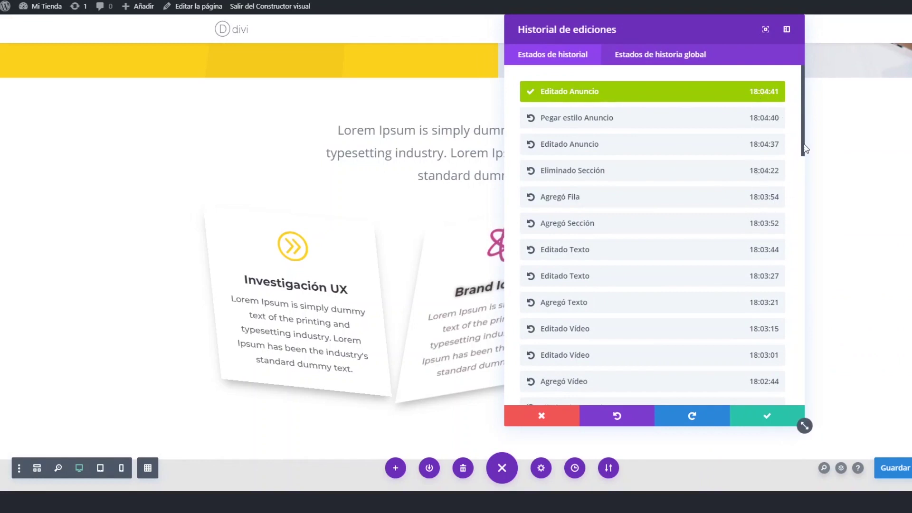
scroll(613, 223, down, 5)
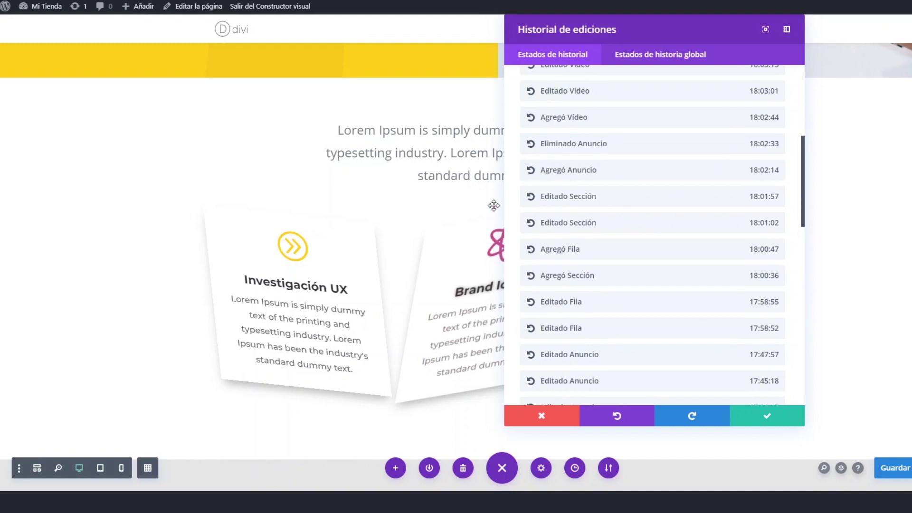
click(541, 416)
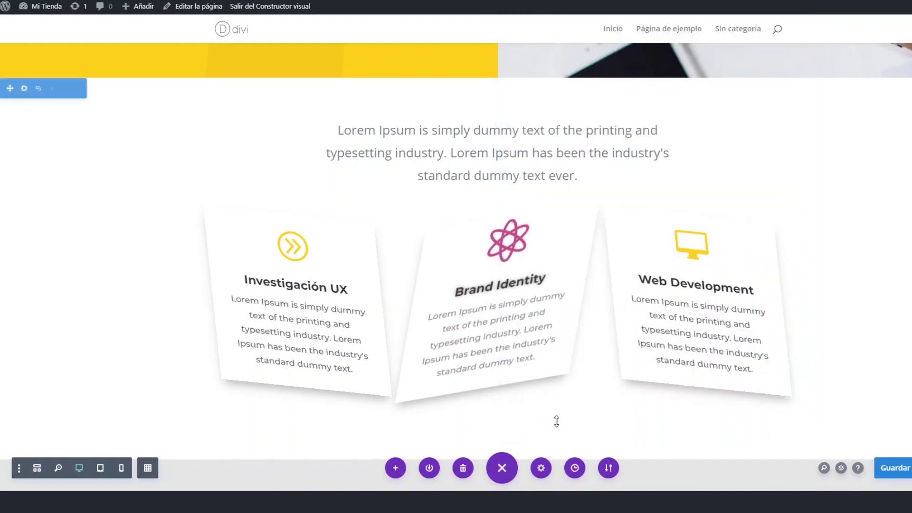
click(609, 468)
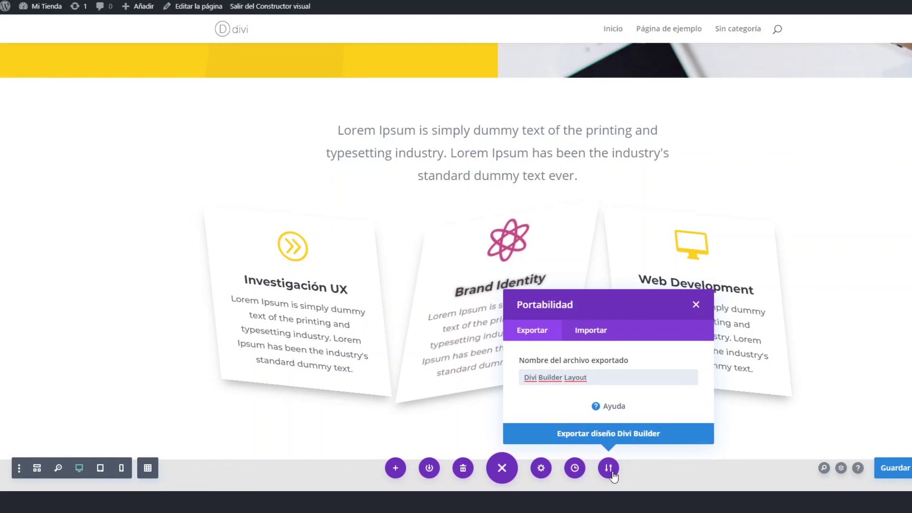
click(696, 304)
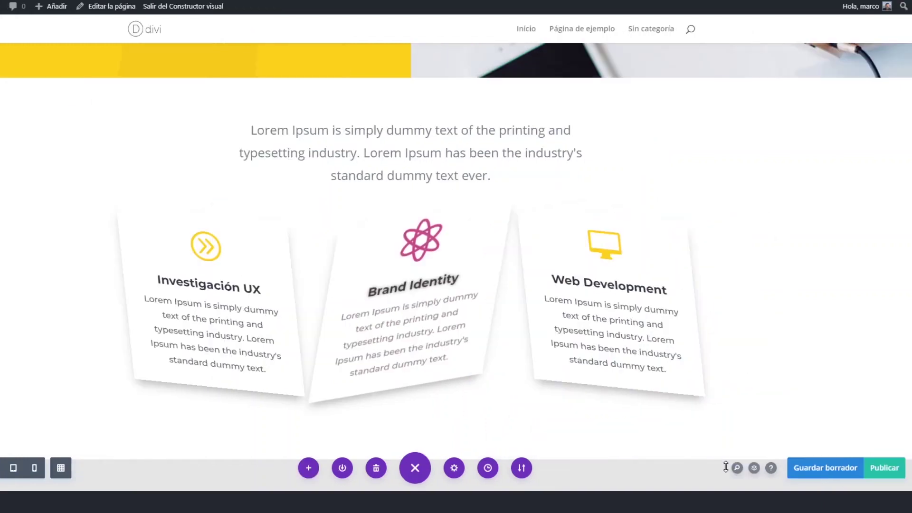
Step: Examine the page structure in the Layers view, expanding the Hero section down to its row, columns and modules, and close it
click(754, 469)
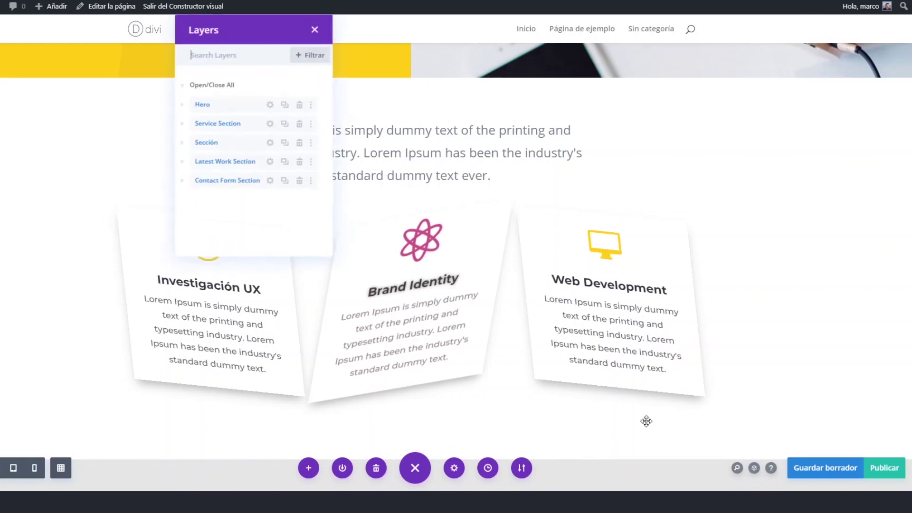
drag(258, 30, 747, 49)
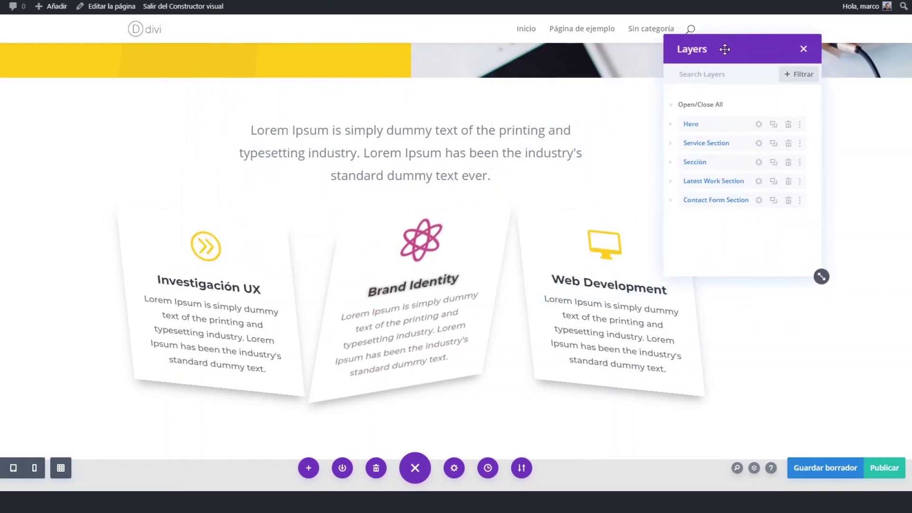
click(672, 129)
click(669, 126)
click(681, 144)
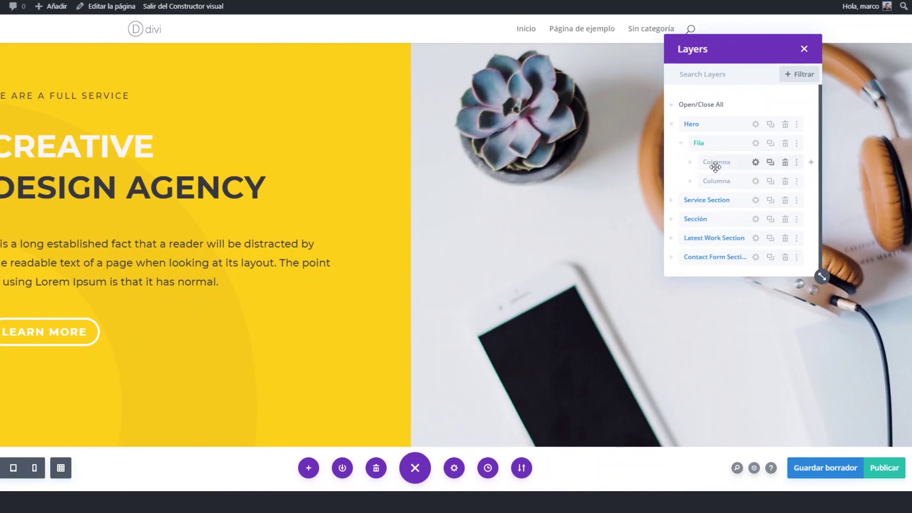
click(689, 181)
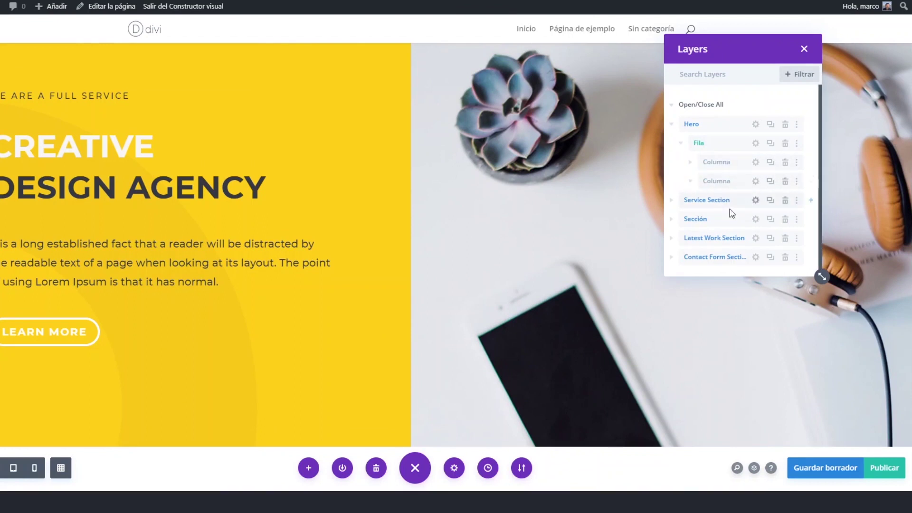
click(689, 162)
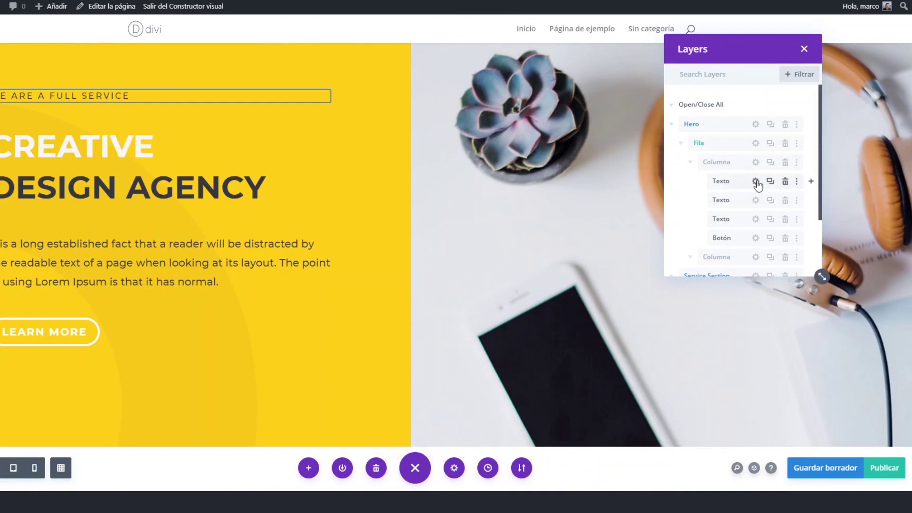
mouse_move(214, 229)
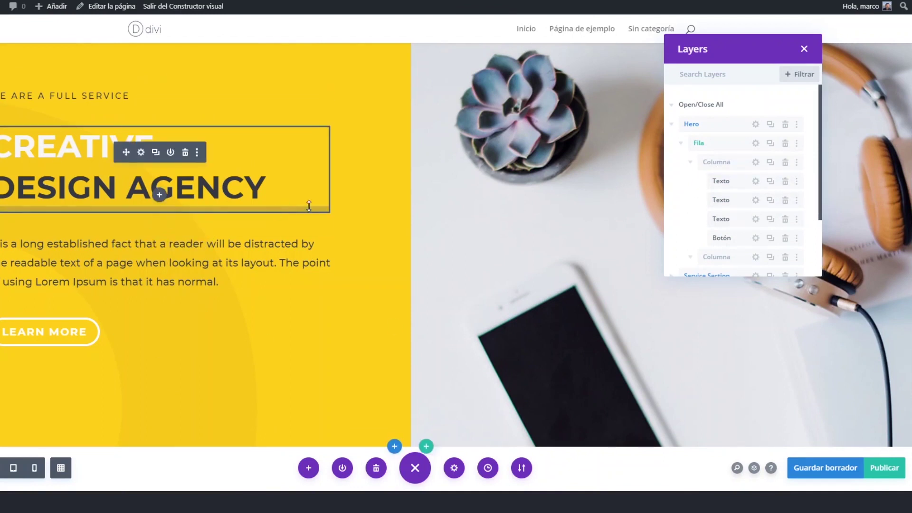
click(804, 49)
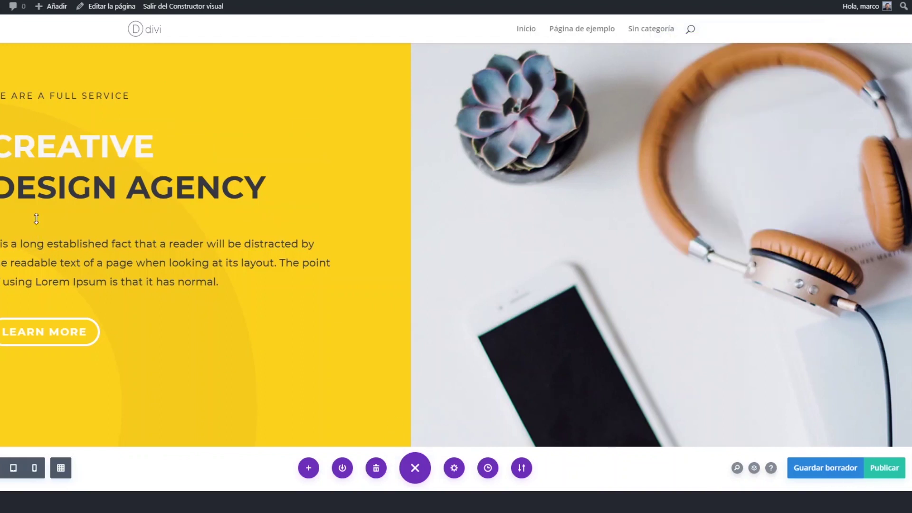
Step: Exit the visual builder and save the page's changes
click(190, 9)
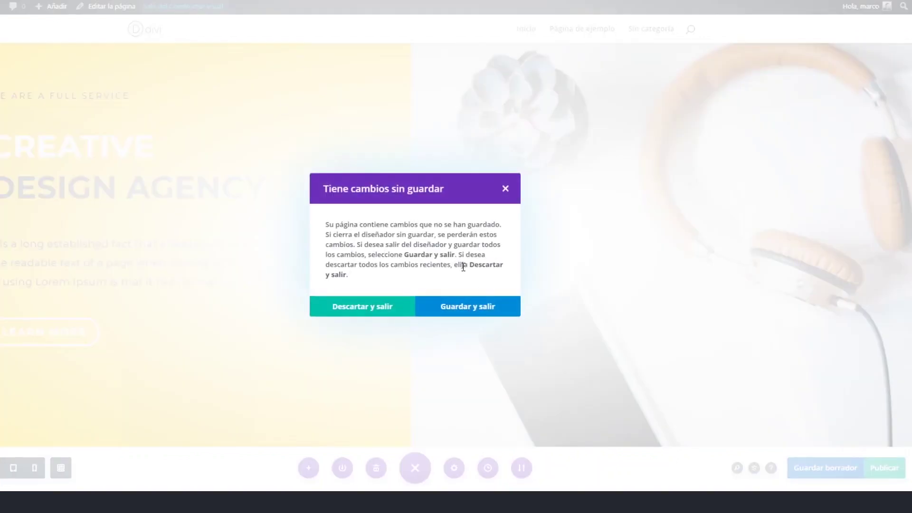
click(467, 307)
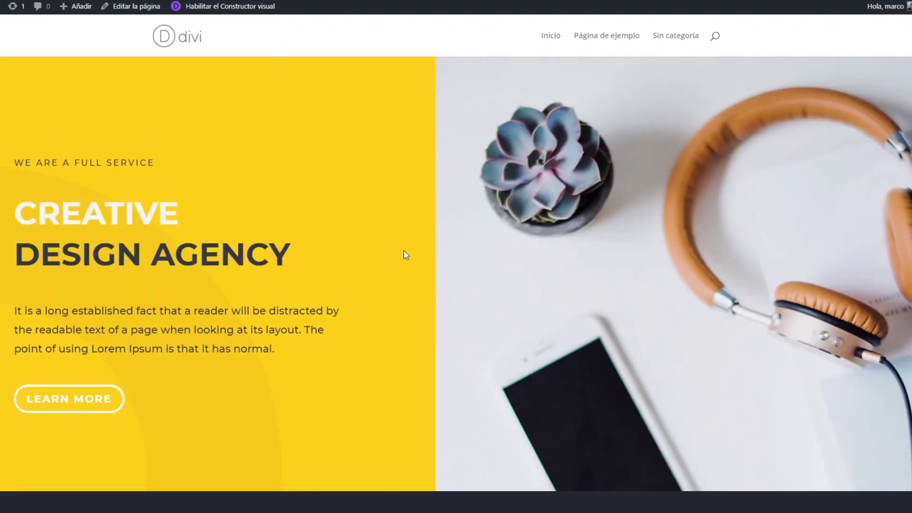
Step: Review the saved page from the hero section through the services, video and latest work sections
scroll(377, 172, down, 8)
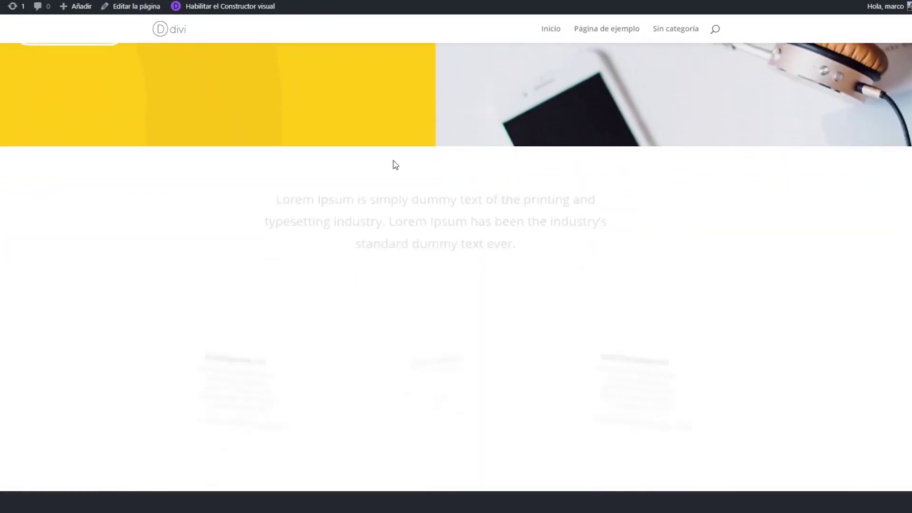
scroll(438, 194, down, 1)
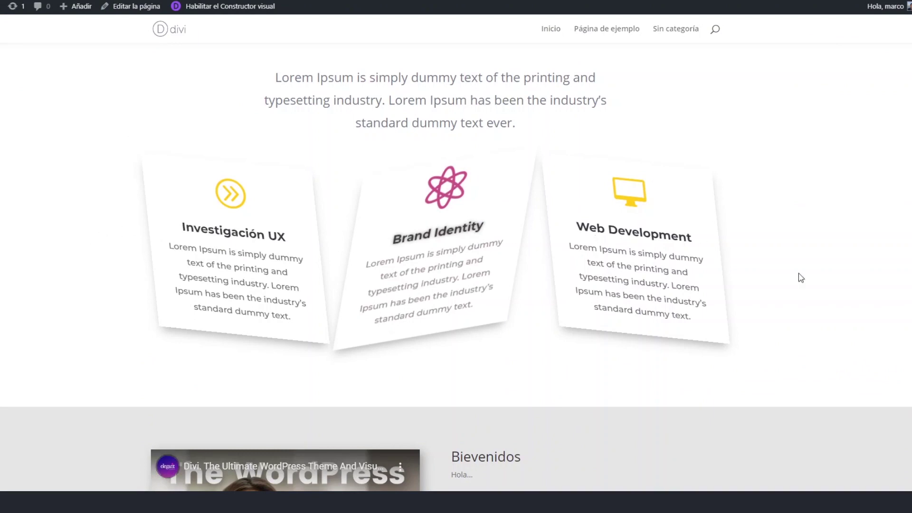
scroll(460, 208, up, 10)
scroll(463, 208, down, 10)
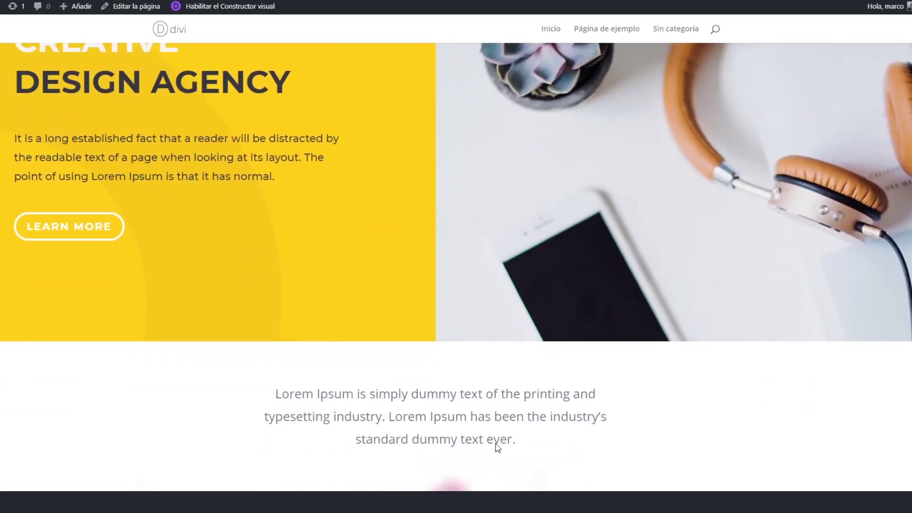
scroll(449, 380, down, 10)
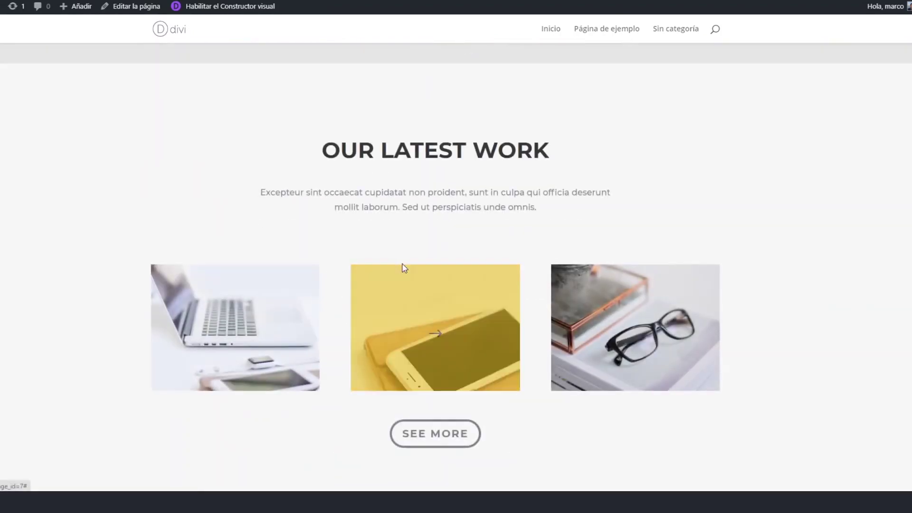
scroll(380, 256, down, 2)
scroll(364, 234, up, 10)
scroll(378, 204, up, 7)
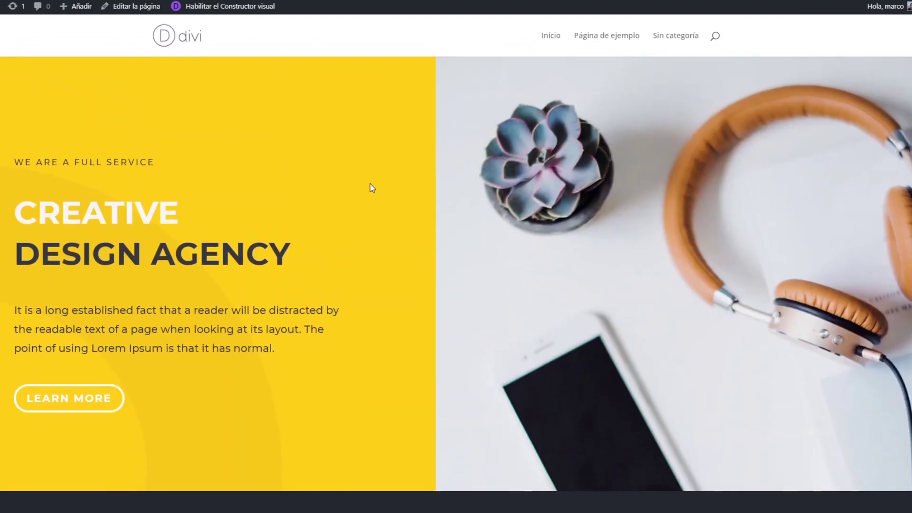
Step: Open the page in the WordPress editor, dismiss the backup notice and expand the featured image settings
click(144, 10)
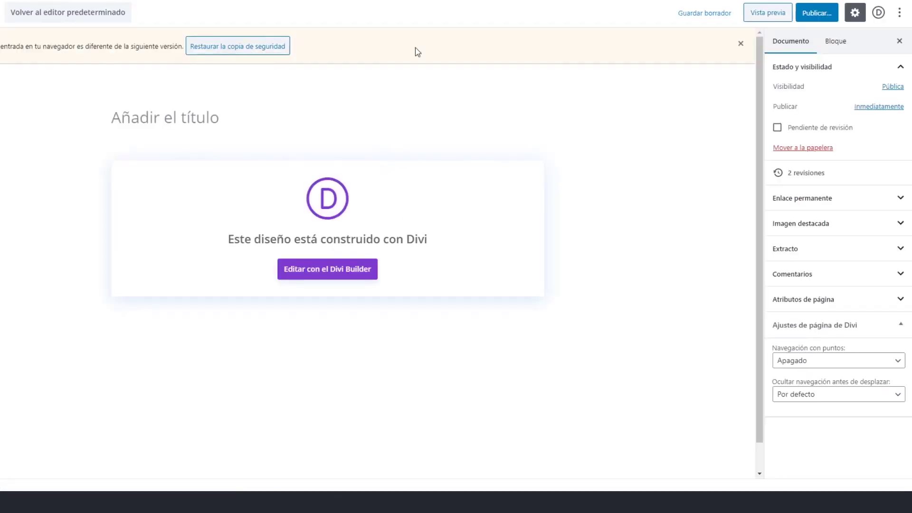
click(741, 45)
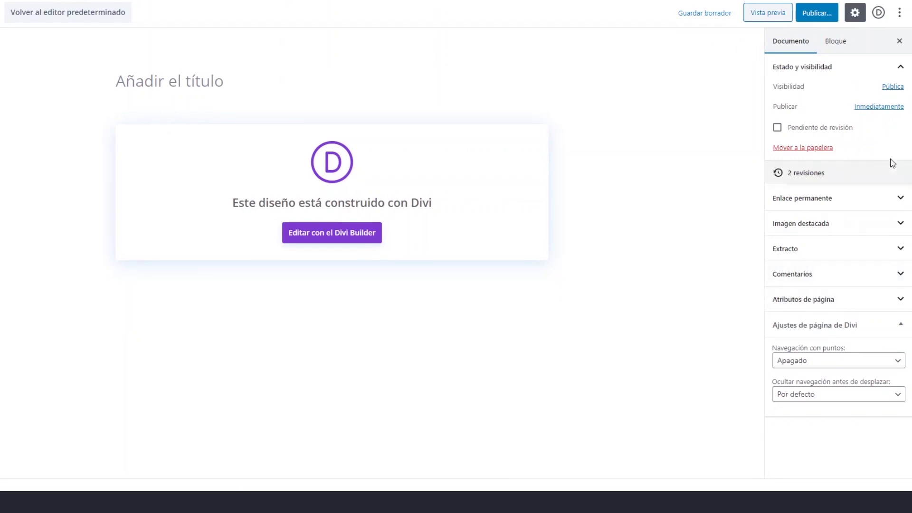
click(819, 227)
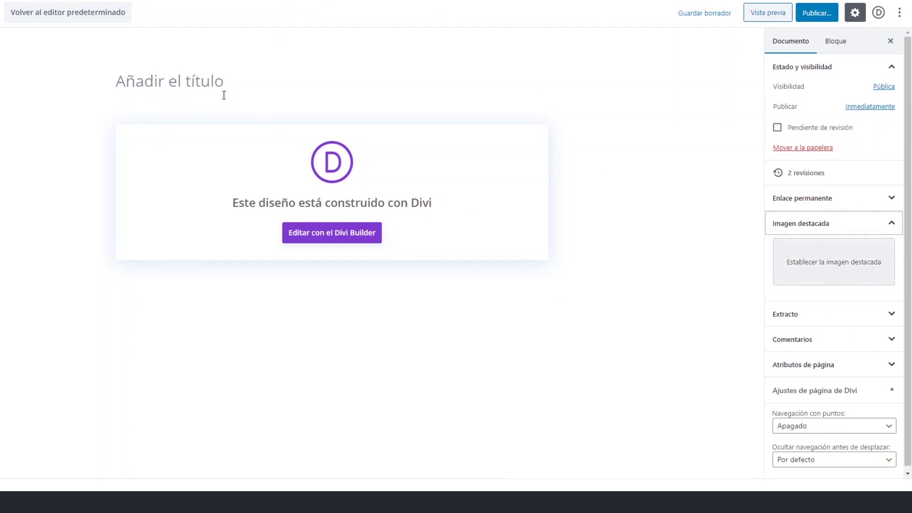
Step: Title the page "Inicio" and publish it
click(223, 80)
text(Inicio)
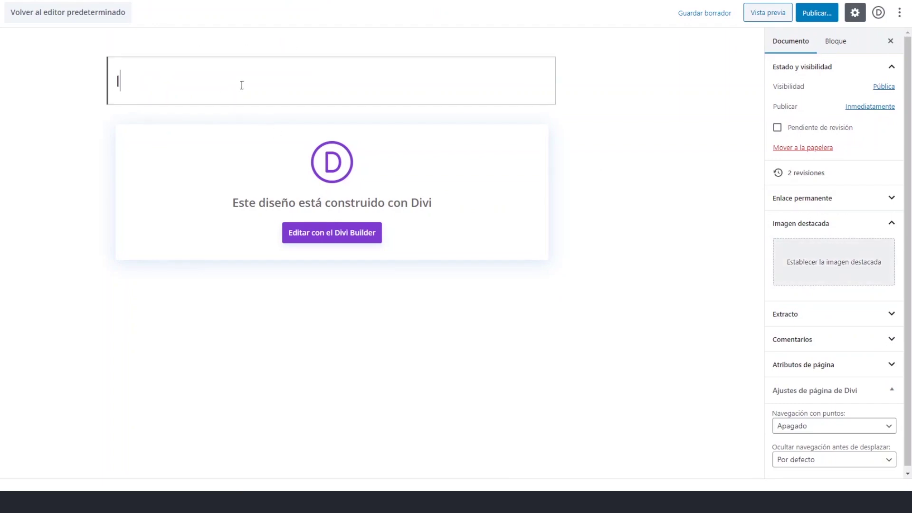
click(817, 12)
click(837, 12)
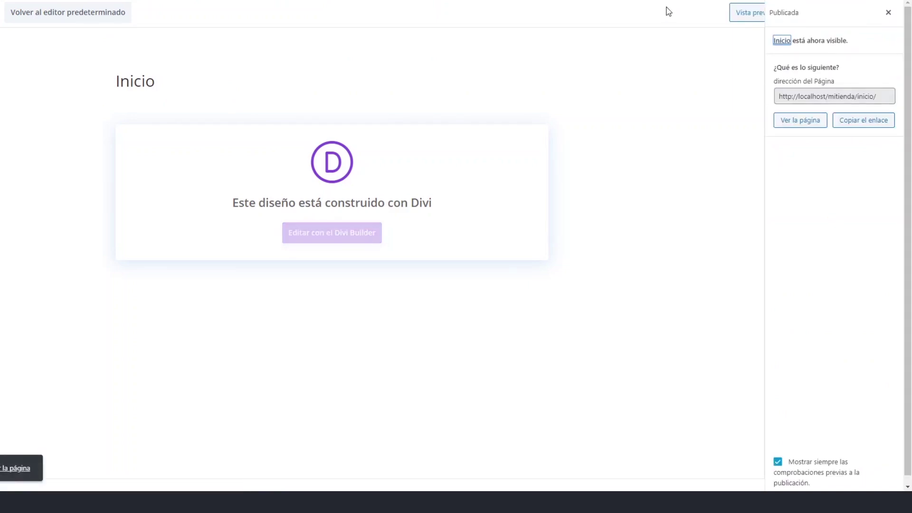